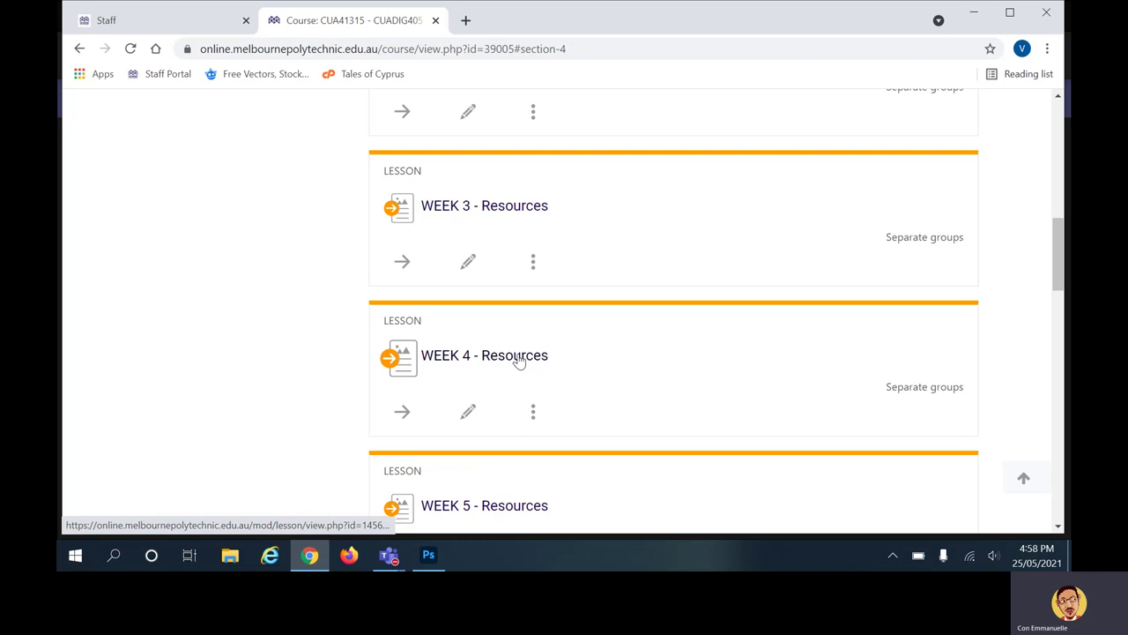
Open the WEEK 4 - Resources lesson and examine its instructions, rock sketch and rust texture.
{"action": "left_click", "coordinate": [518, 360]}
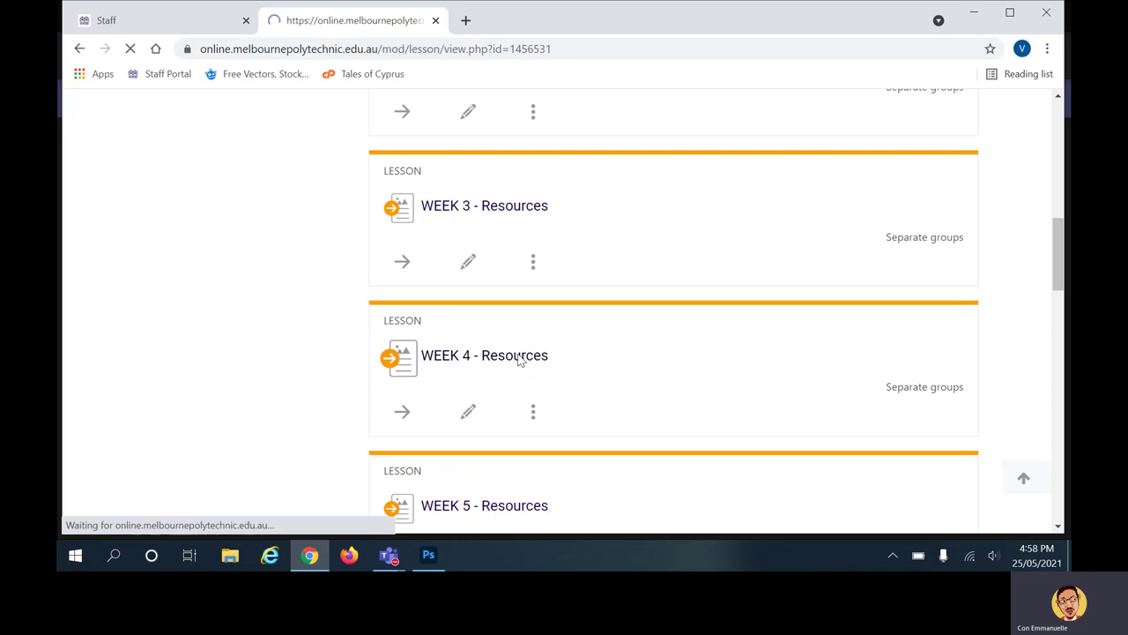
{"action": "scroll", "coordinate": [518, 360], "scroll_direction": "down", "scroll_amount": 3}
{"action": "scroll", "coordinate": [519, 354], "scroll_direction": "down", "scroll_amount": 2}
{"action": "scroll", "coordinate": [518, 355], "scroll_direction": "up", "scroll_amount": 3}
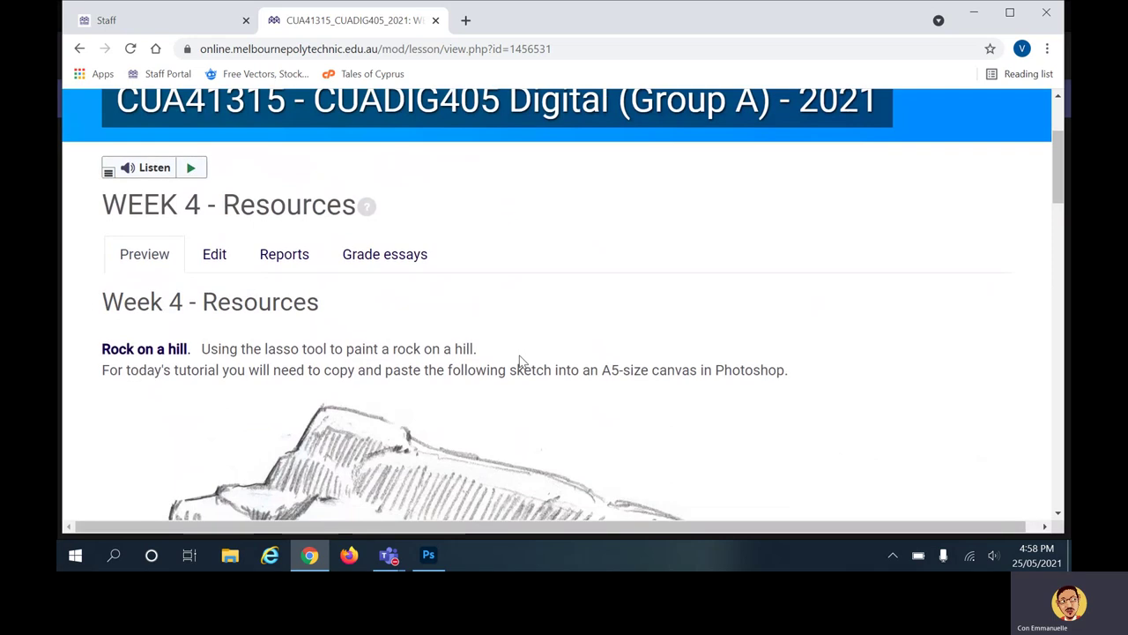
{"action": "scroll", "coordinate": [519, 355], "scroll_direction": "down", "scroll_amount": 1}
{"action": "scroll", "coordinate": [519, 355], "scroll_direction": "down", "scroll_amount": 5}
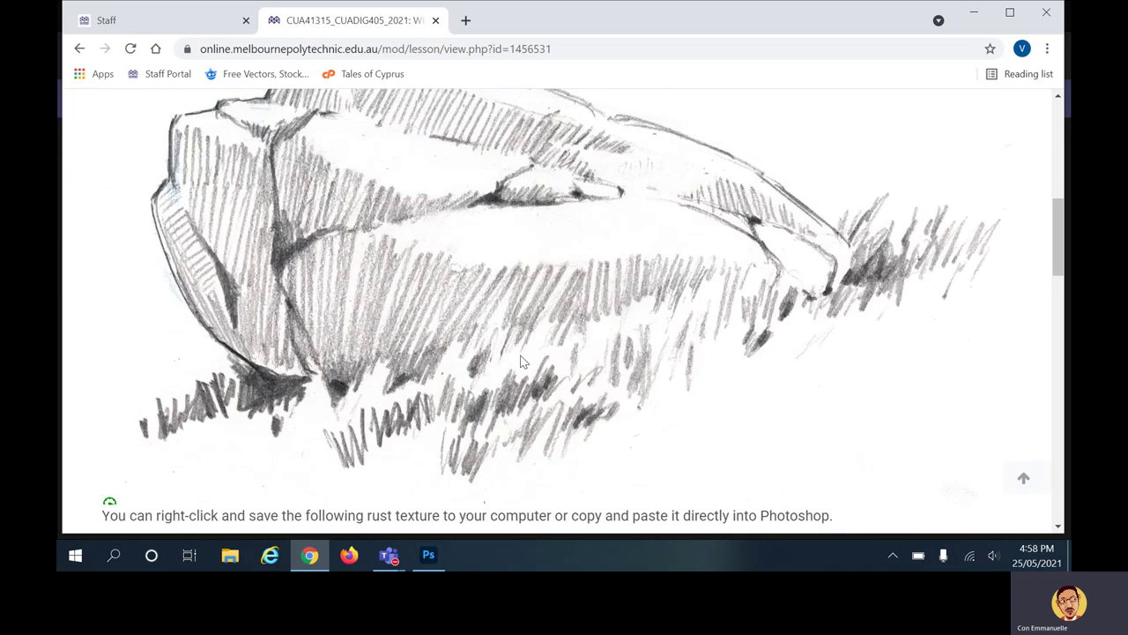
{"action": "scroll", "coordinate": [520, 355], "scroll_direction": "up", "scroll_amount": 3}
{"action": "scroll", "coordinate": [520, 361], "scroll_direction": "down", "scroll_amount": 1}
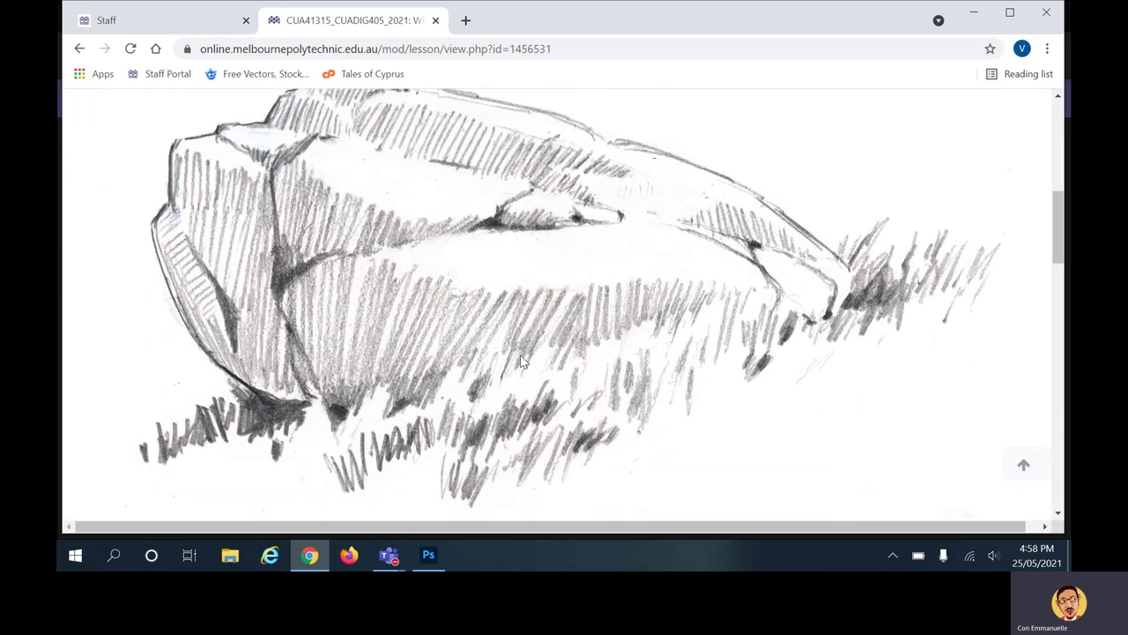
{"action": "scroll", "coordinate": [520, 362], "scroll_direction": "down", "scroll_amount": 6}
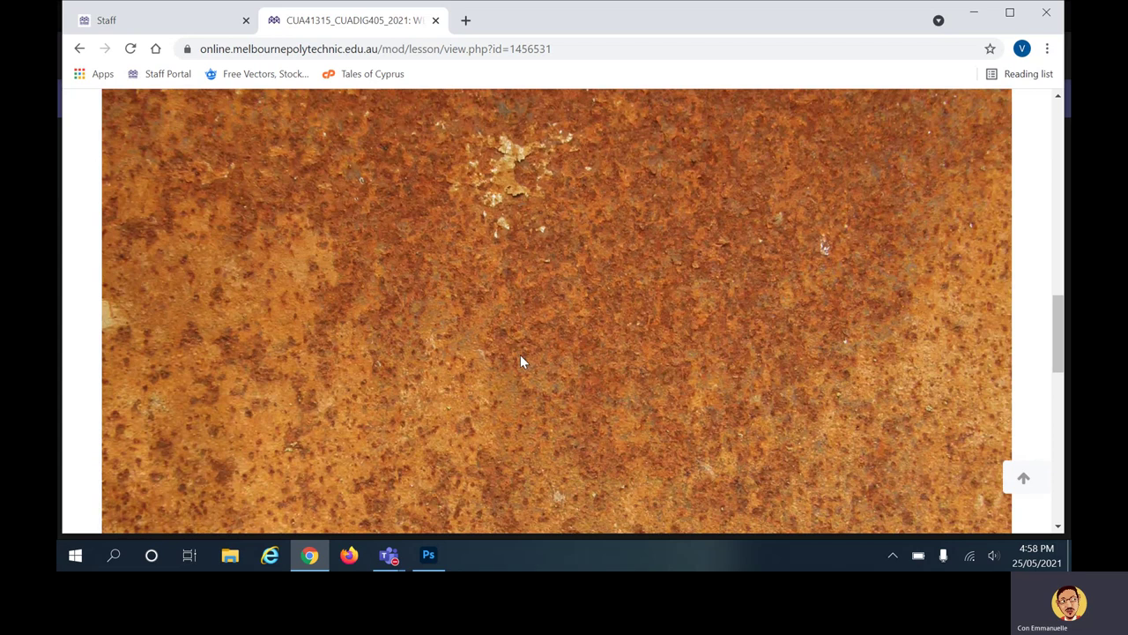
{"action": "scroll", "coordinate": [520, 361], "scroll_direction": "up", "scroll_amount": 10}
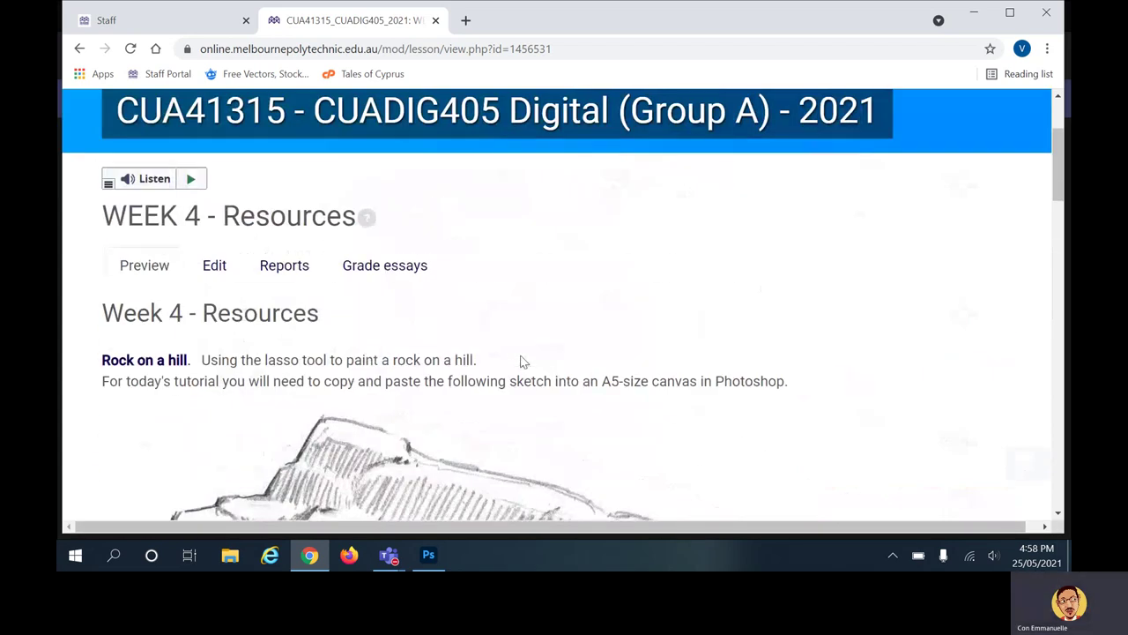
{"action": "scroll", "coordinate": [461, 344], "scroll_direction": "down", "scroll_amount": 15}
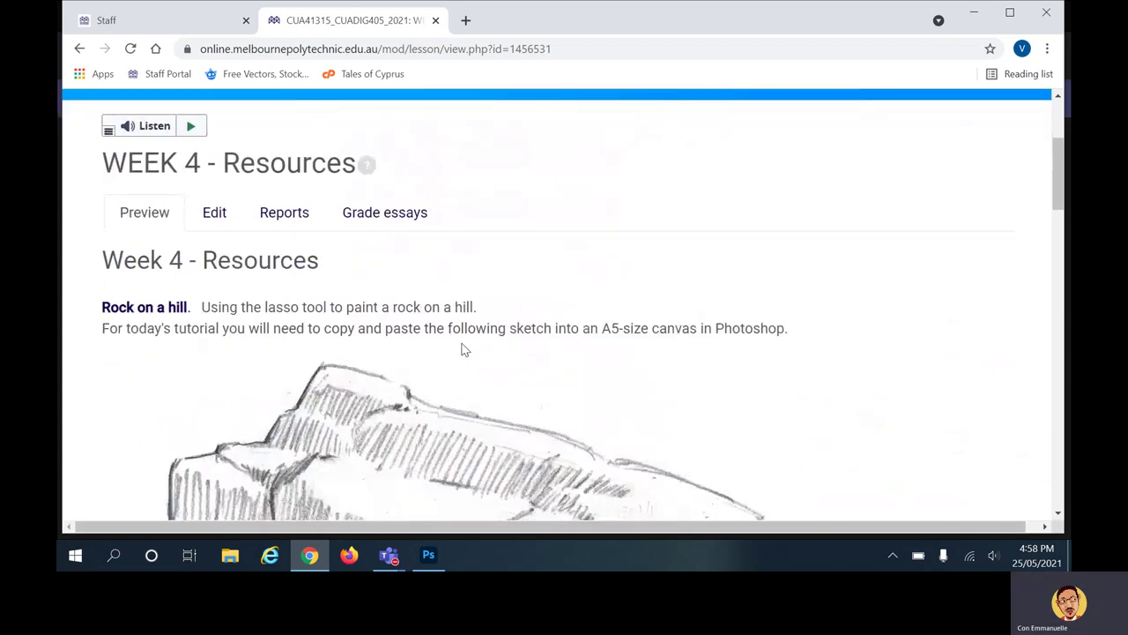
{"action": "scroll", "coordinate": [461, 349], "scroll_direction": "up", "scroll_amount": 12}
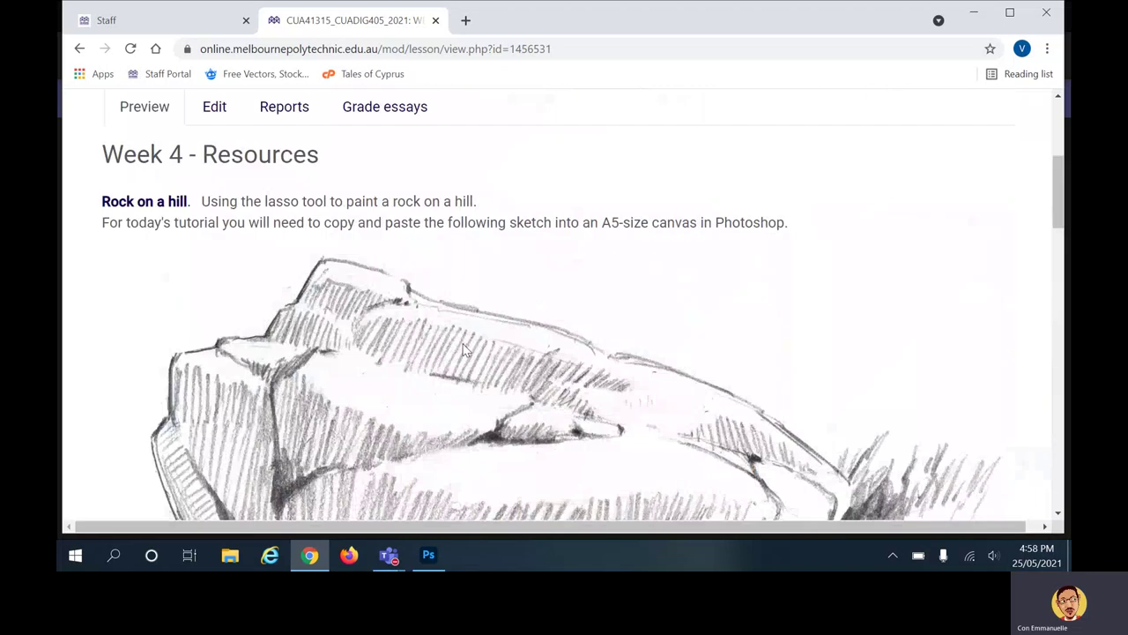
Download the Rock on a hill PSD and open it in Photoshop to view the finished painting, closing it after viewing.
{"action": "left_click", "coordinate": [163, 204]}
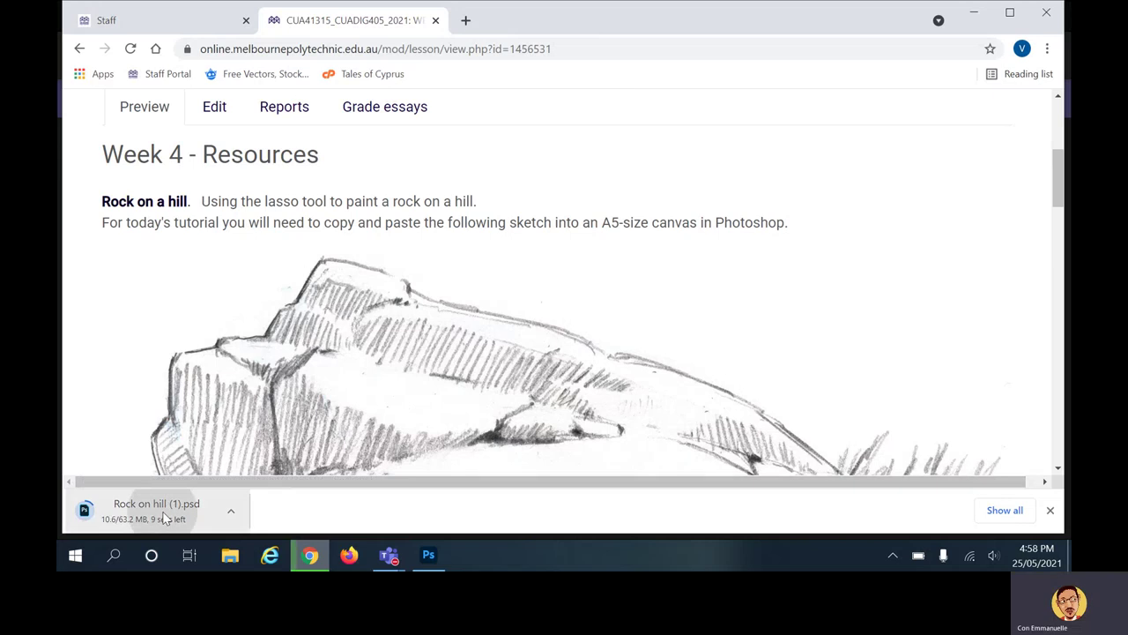
{"action": "left_click", "coordinate": [163, 517]}
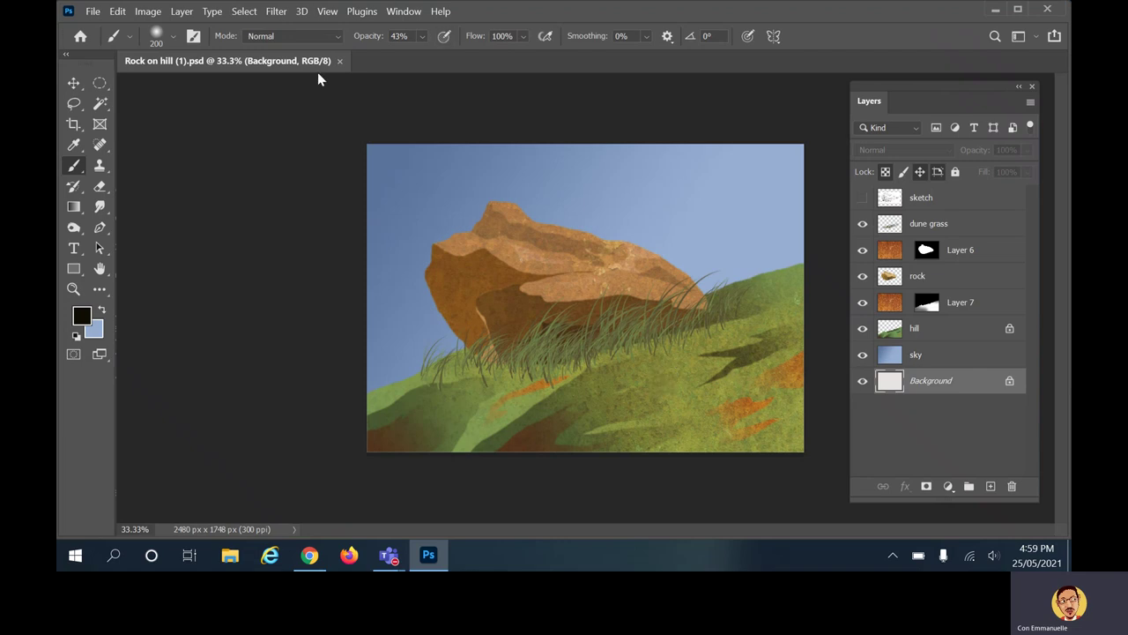
{"action": "left_click", "coordinate": [339, 61]}
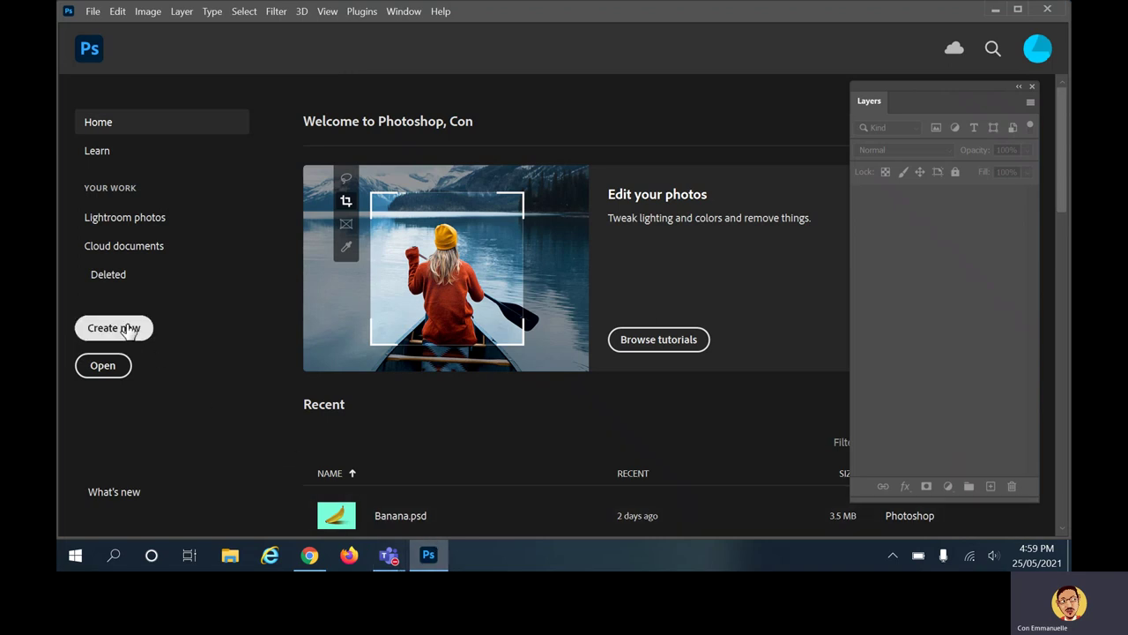
Create a new A5 landscape document, 210 x 148 mm at 300 pixels/inch, with the custom background colour dfd7d7.
{"action": "left_click", "coordinate": [114, 328]}
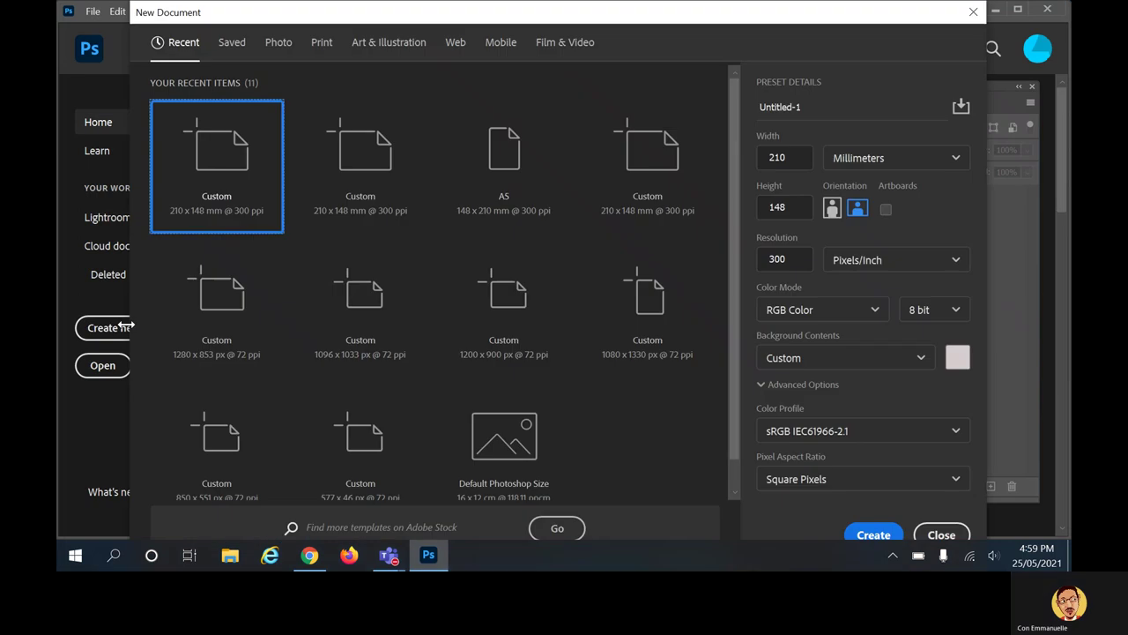
{"action": "left_click", "coordinate": [514, 155]}
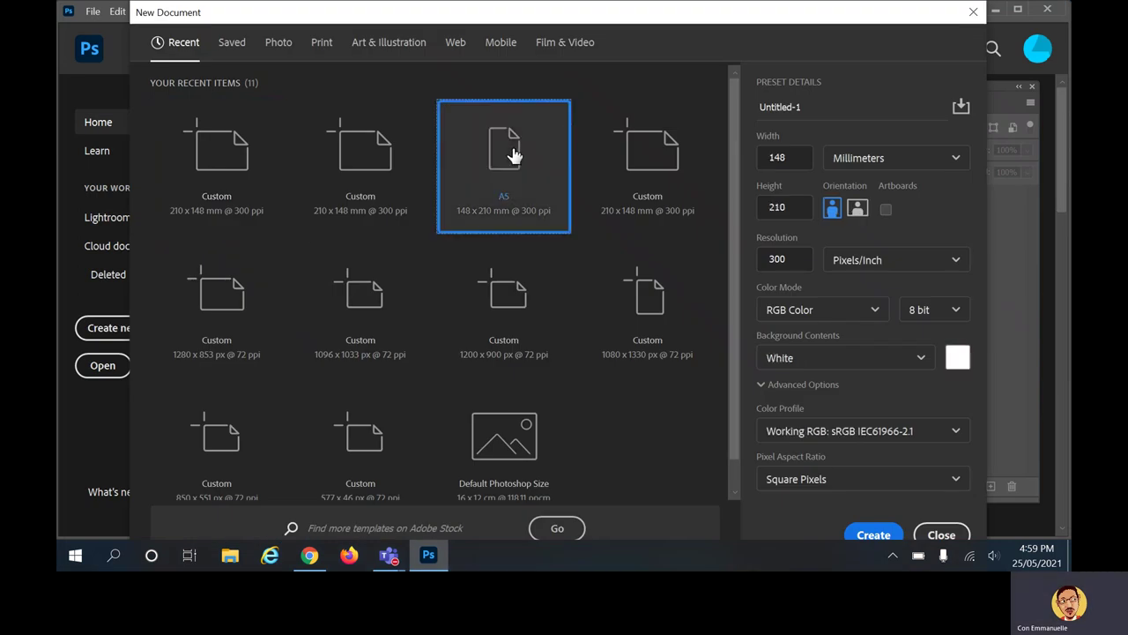
{"action": "left_click", "coordinate": [855, 210]}
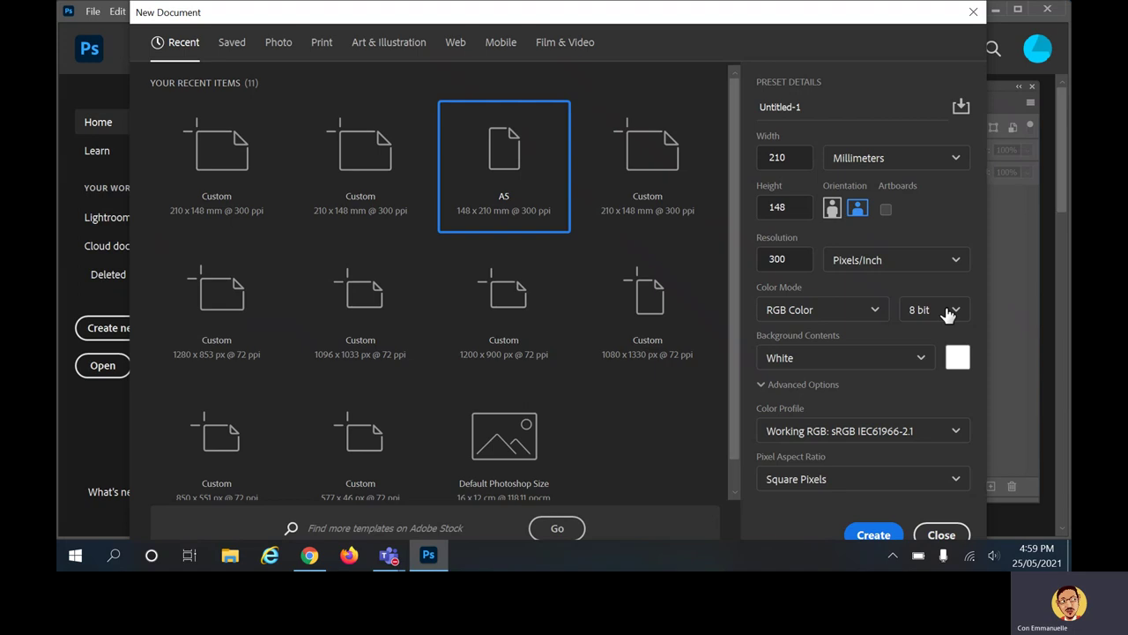
{"action": "left_click", "coordinate": [958, 358]}
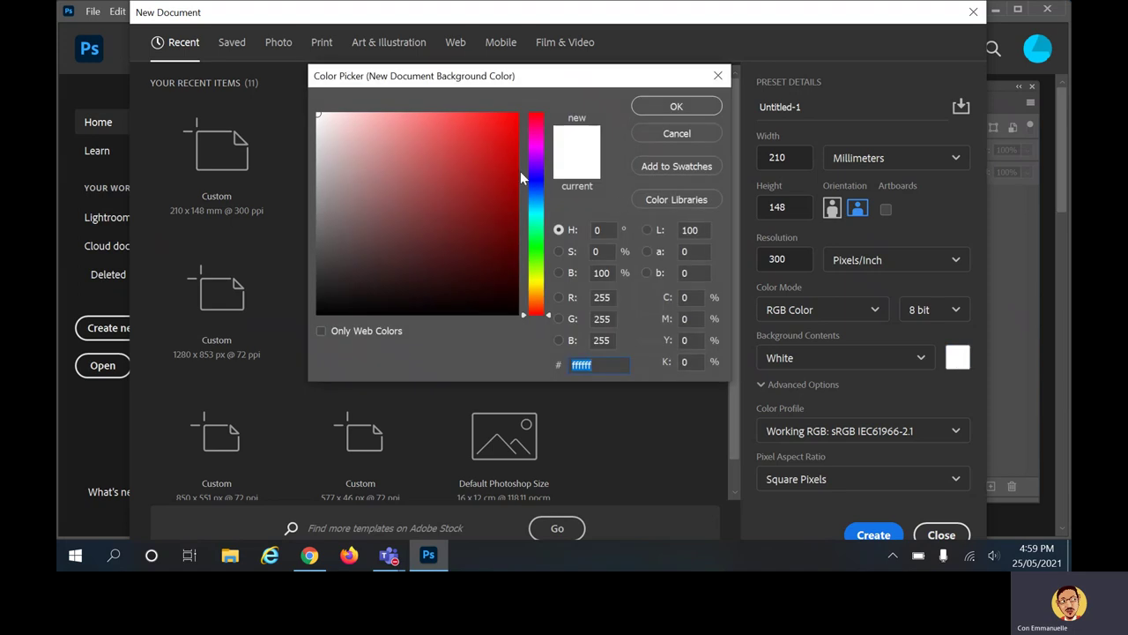
{"action": "left_click", "coordinate": [323, 138]}
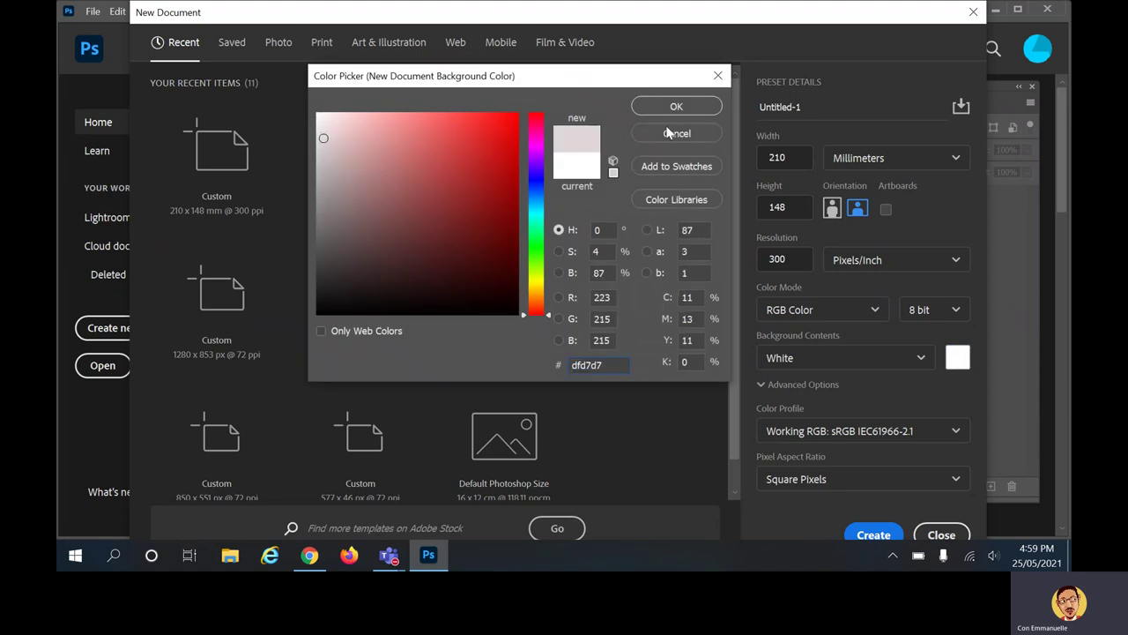
{"action": "left_click", "coordinate": [698, 110]}
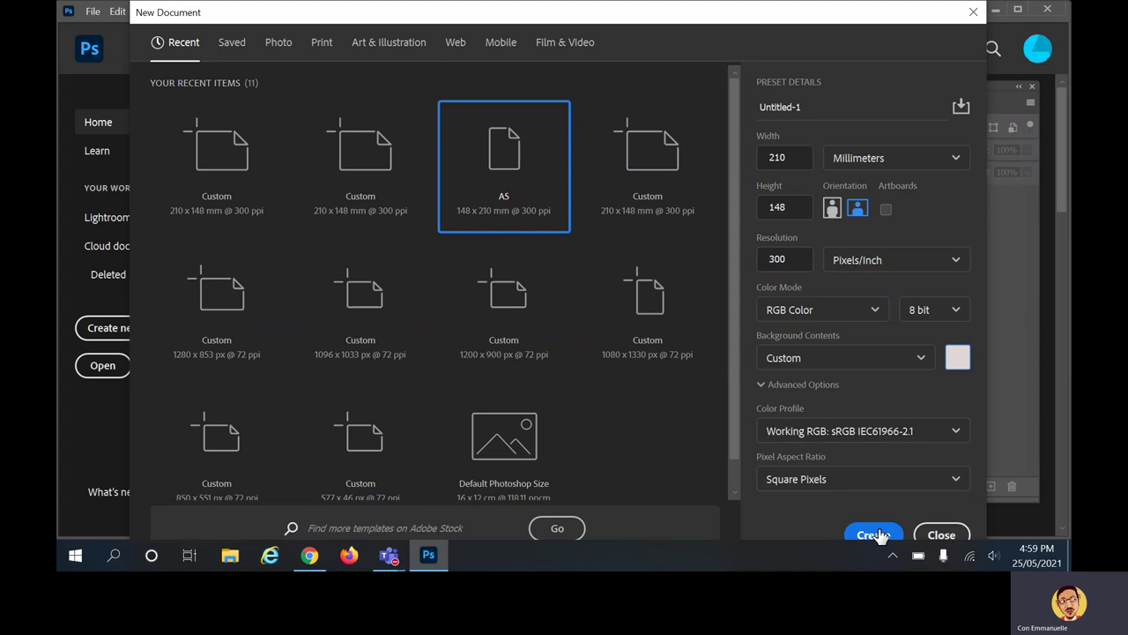
{"action": "left_click", "coordinate": [875, 535]}
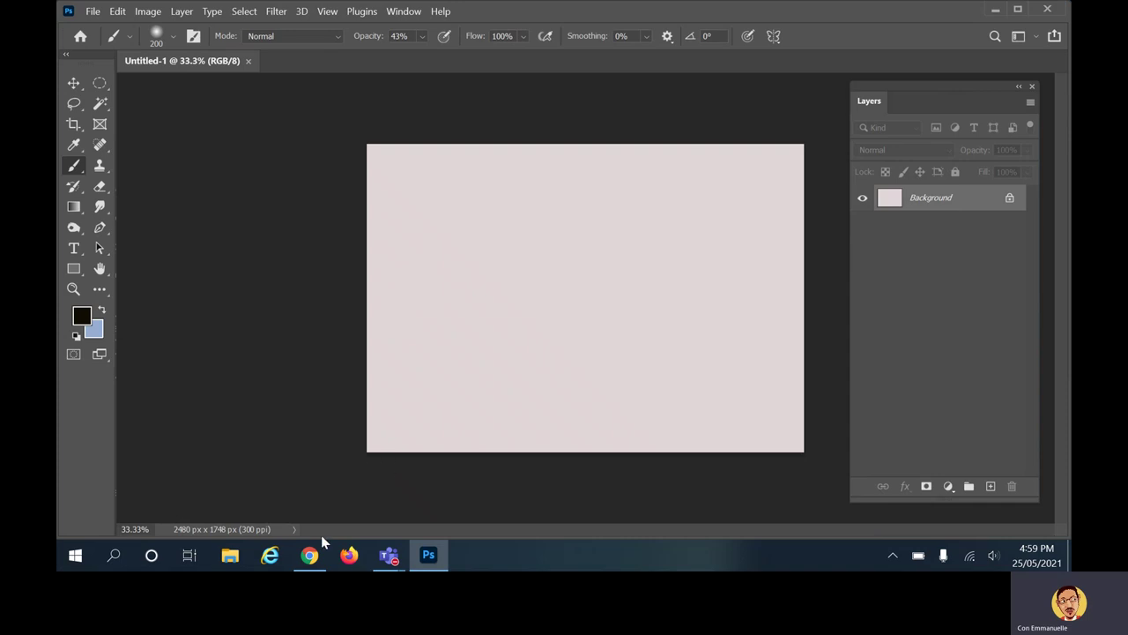
Switch to Chrome and copy the rock sketch image from the Week 4 lesson page.
{"action": "left_click", "coordinate": [313, 557]}
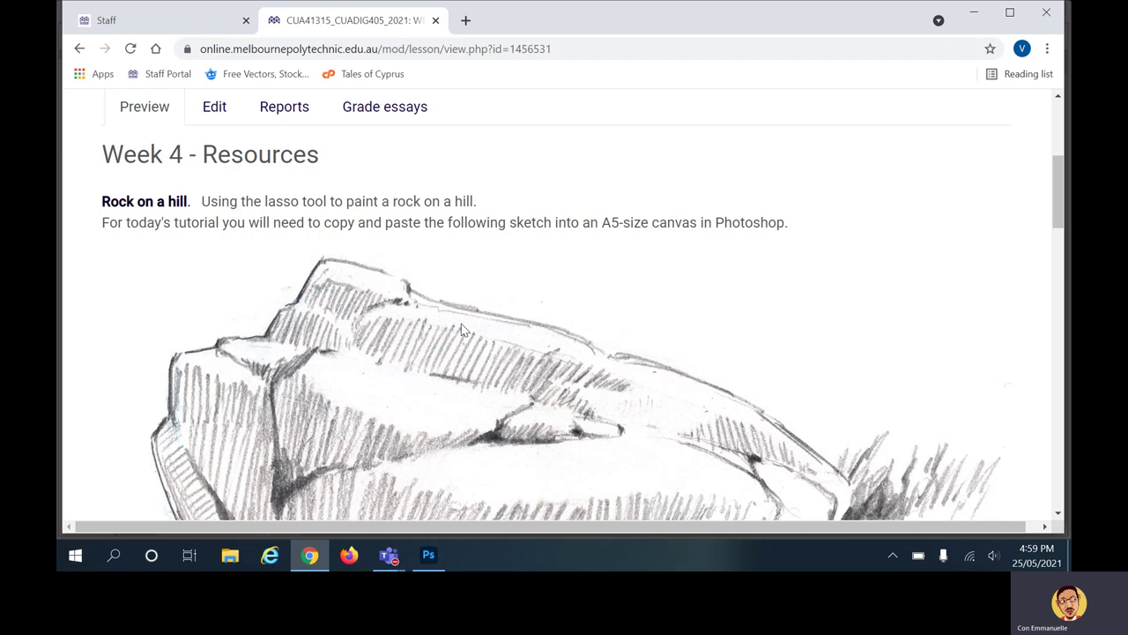
{"action": "scroll", "coordinate": [458, 325], "scroll_direction": "down", "scroll_amount": 1}
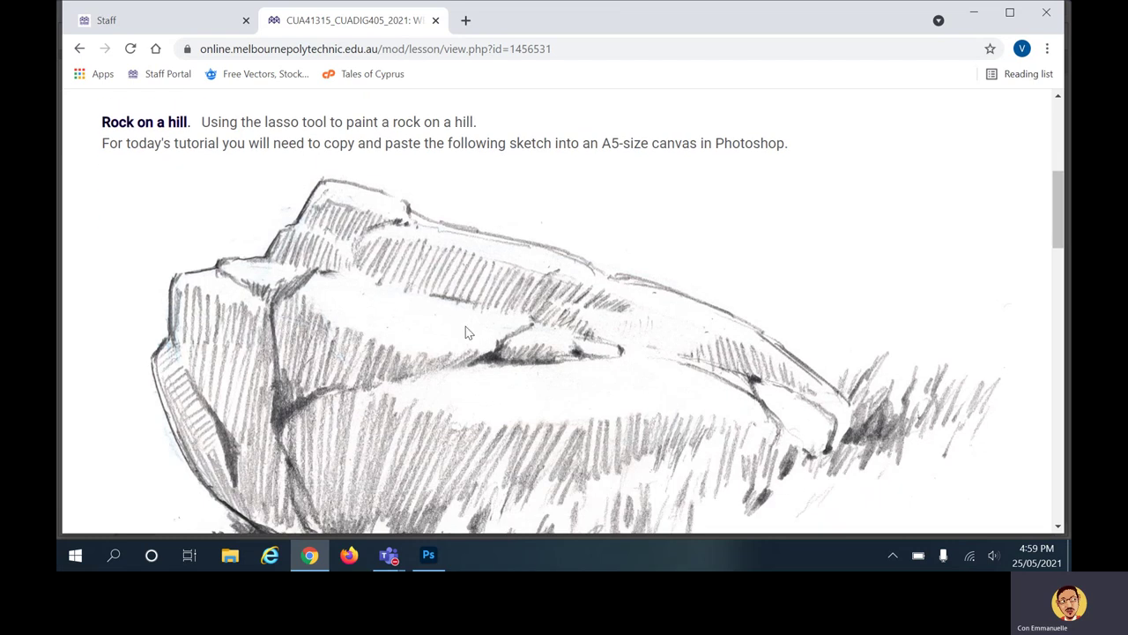
{"action": "right_click", "coordinate": [468, 332]}
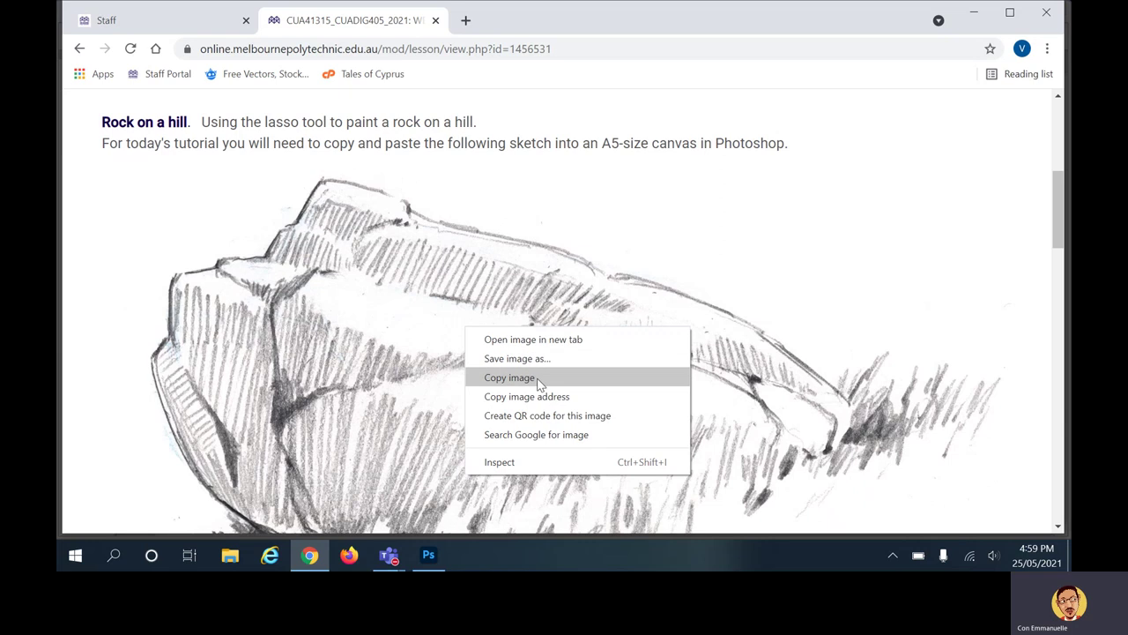
{"action": "left_click", "coordinate": [509, 378]}
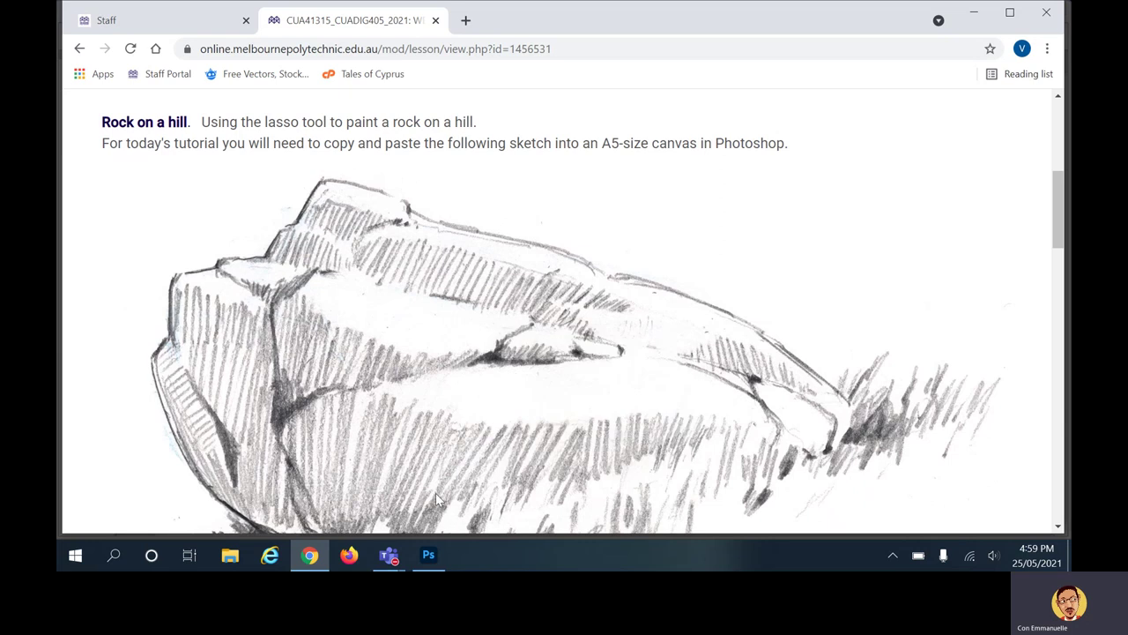
Switch to Photoshop, paste the copied sketch into the A5 document and set its layer's blend mode to Multiply.
{"action": "left_click", "coordinate": [429, 554]}
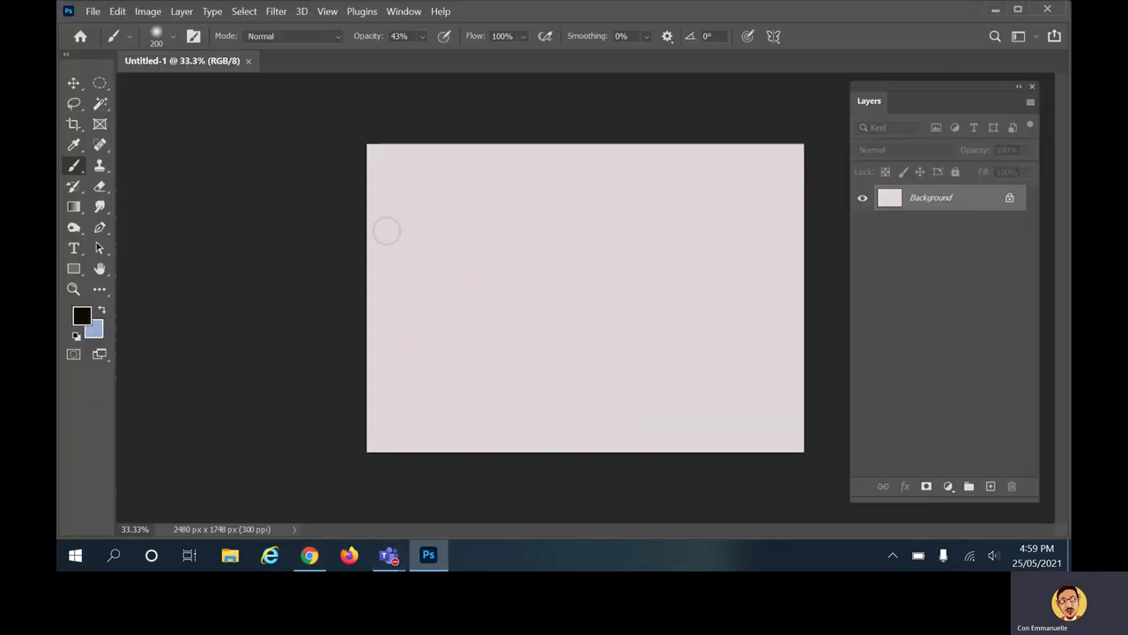
{"action": "left_click", "coordinate": [118, 12]}
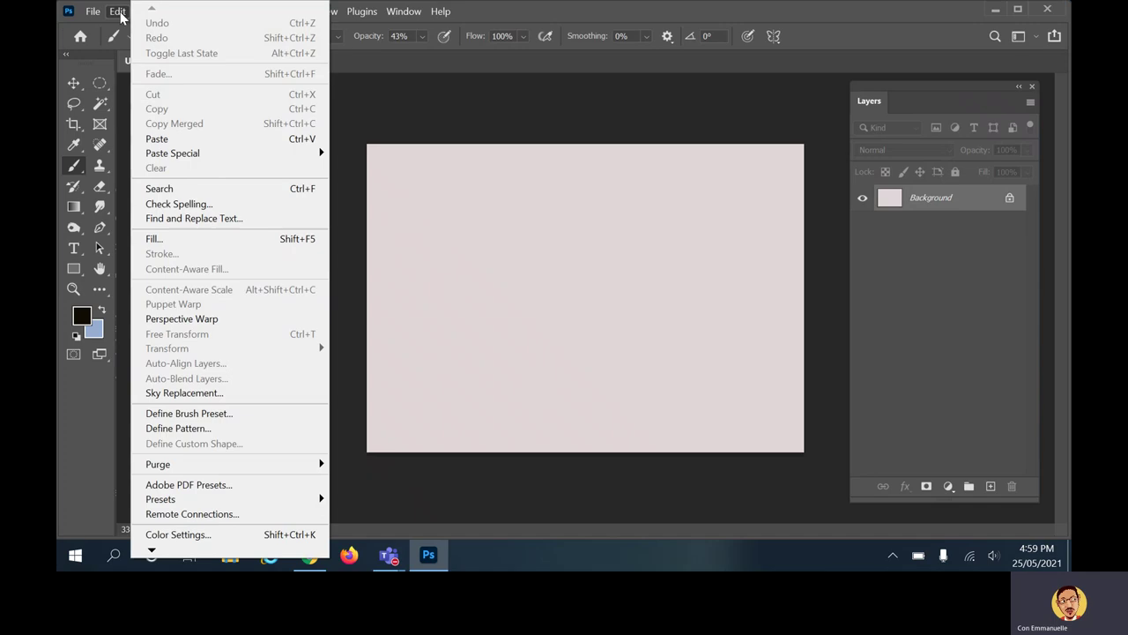
{"action": "left_click", "coordinate": [158, 138]}
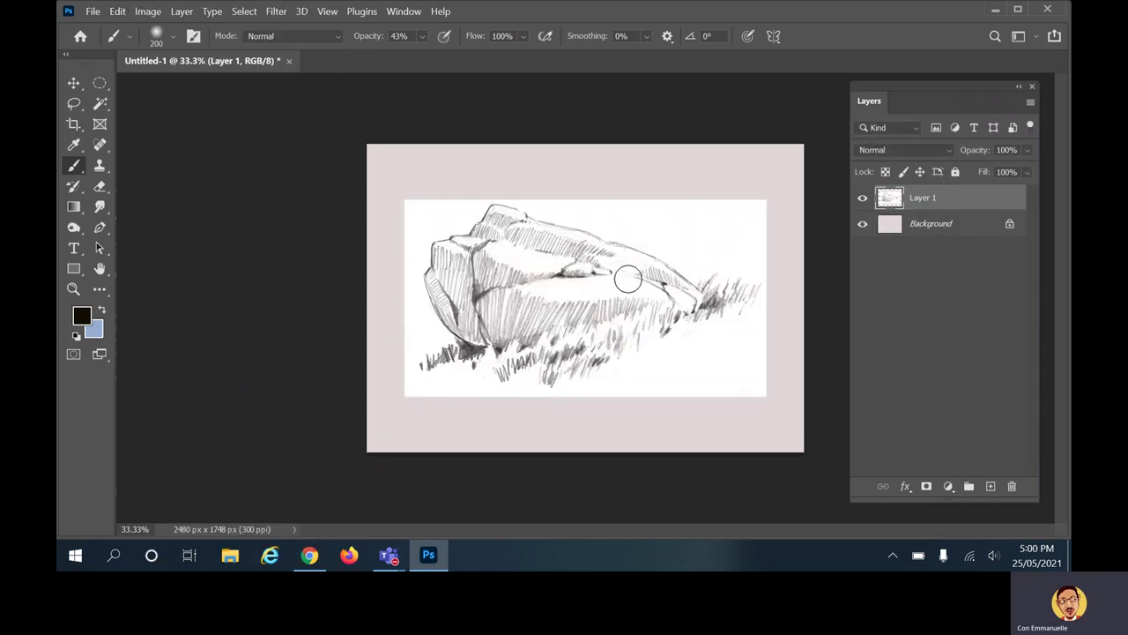
{"action": "left_click", "coordinate": [922, 149]}
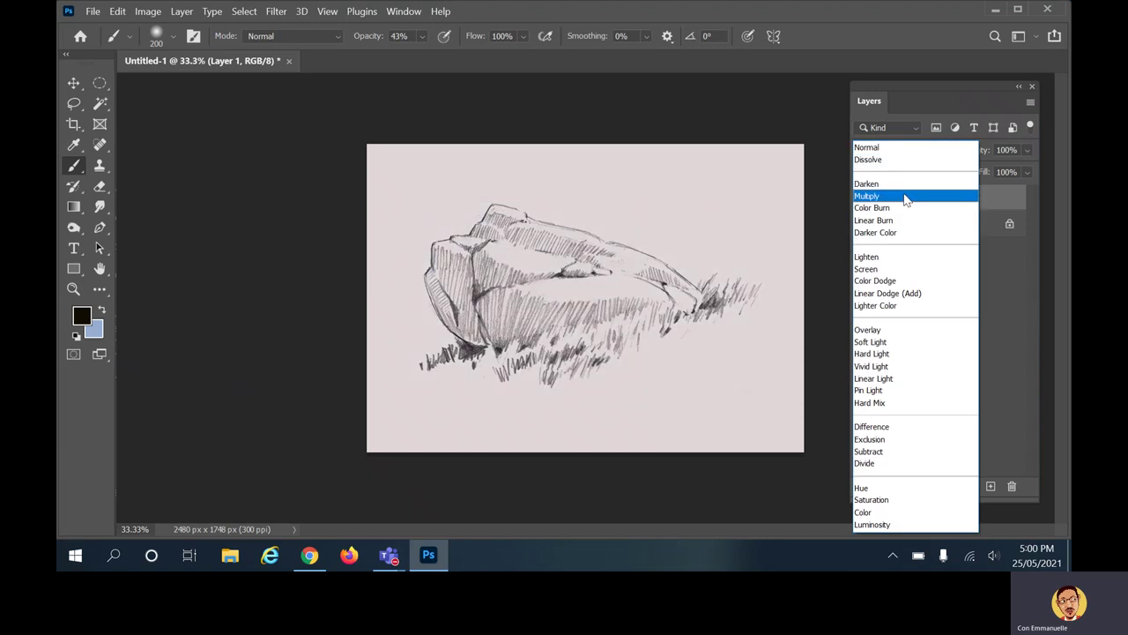
{"action": "left_click", "coordinate": [907, 196]}
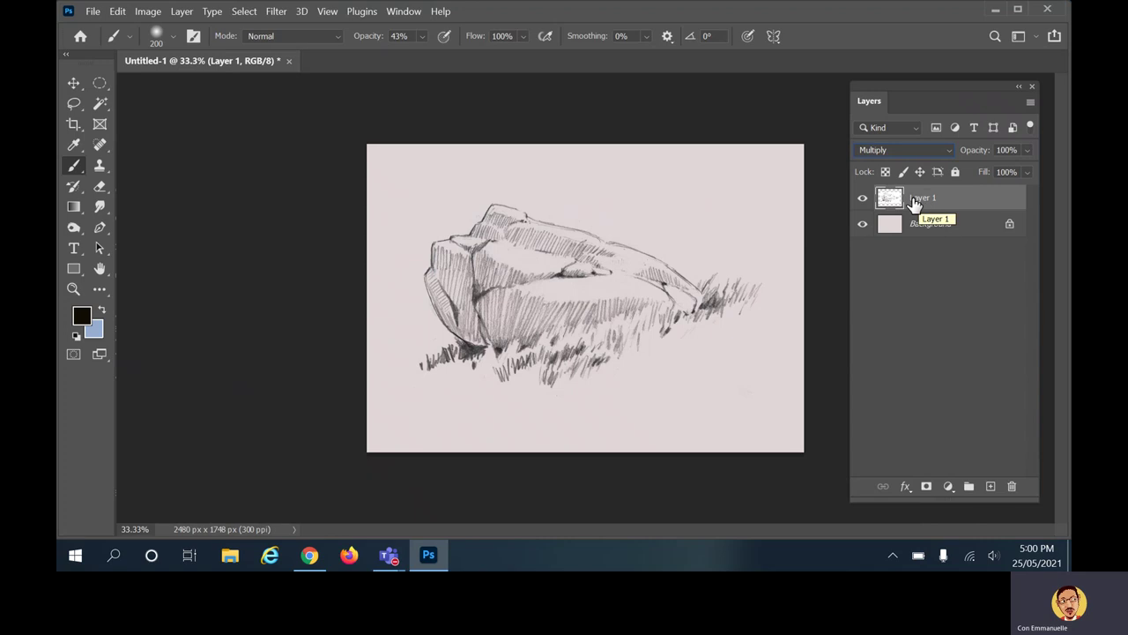
Select the Lasso tool and add a new empty layer between the sketch layer and the background.
{"action": "left_click", "coordinate": [73, 104]}
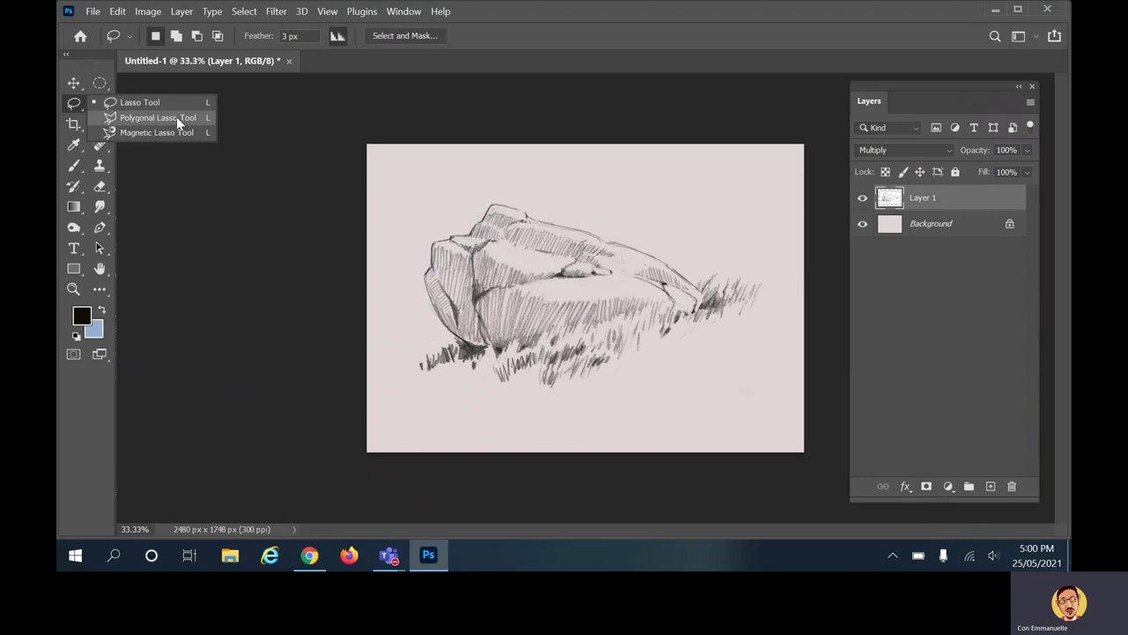
{"action": "left_click", "coordinate": [75, 104]}
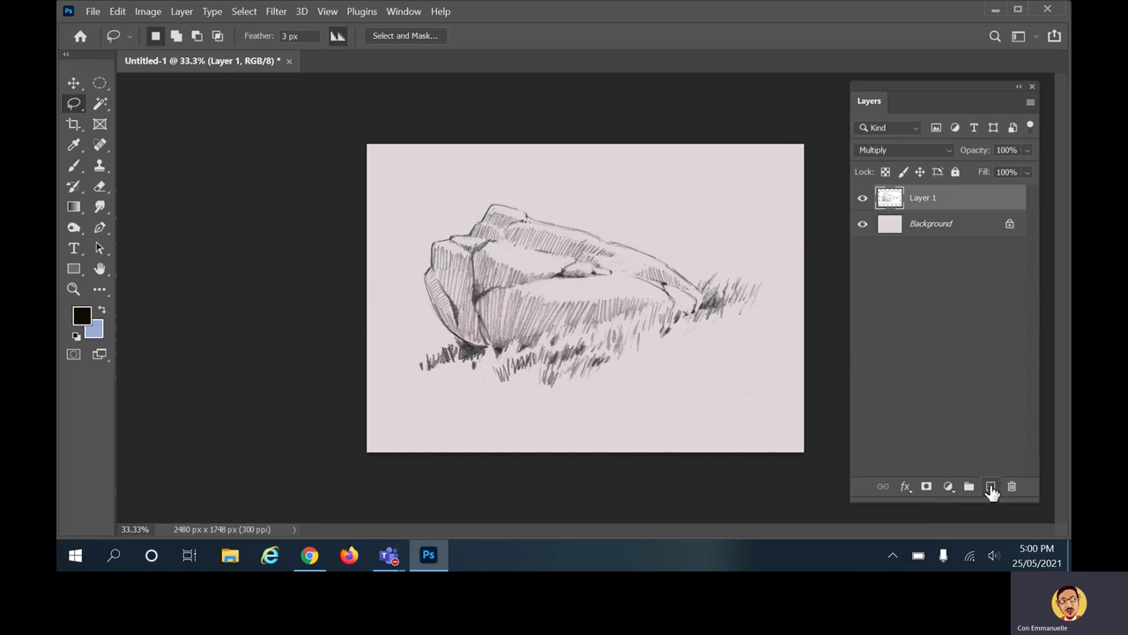
{"action": "left_click", "coordinate": [992, 492]}
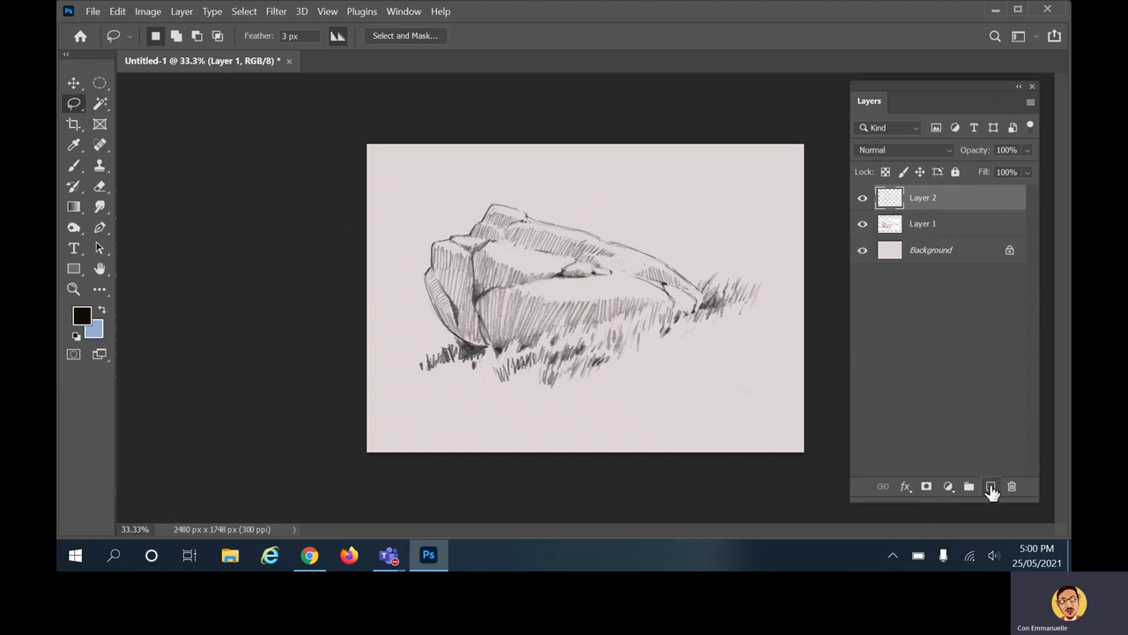
{"action": "left_click_drag", "start_coordinate": [908, 194], "coordinate": [917, 236]}
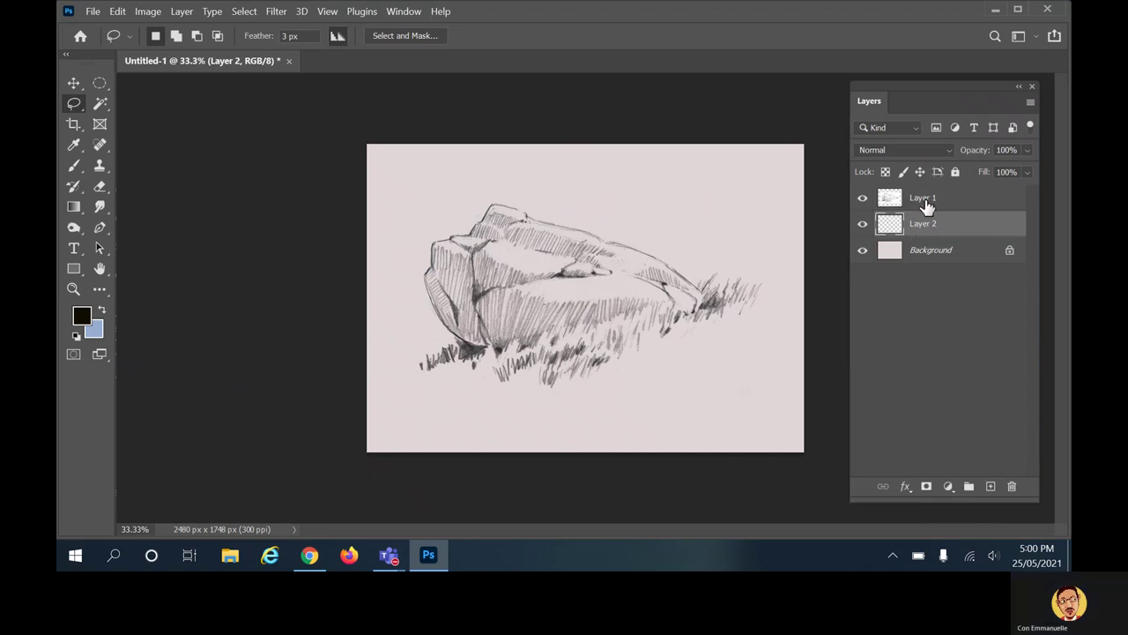
Rename the pasted sketch's layer "sketch" and the empty layer below it "rock".
{"action": "double_click", "coordinate": [922, 197]}
{"action": "type", "text": "sketch"}
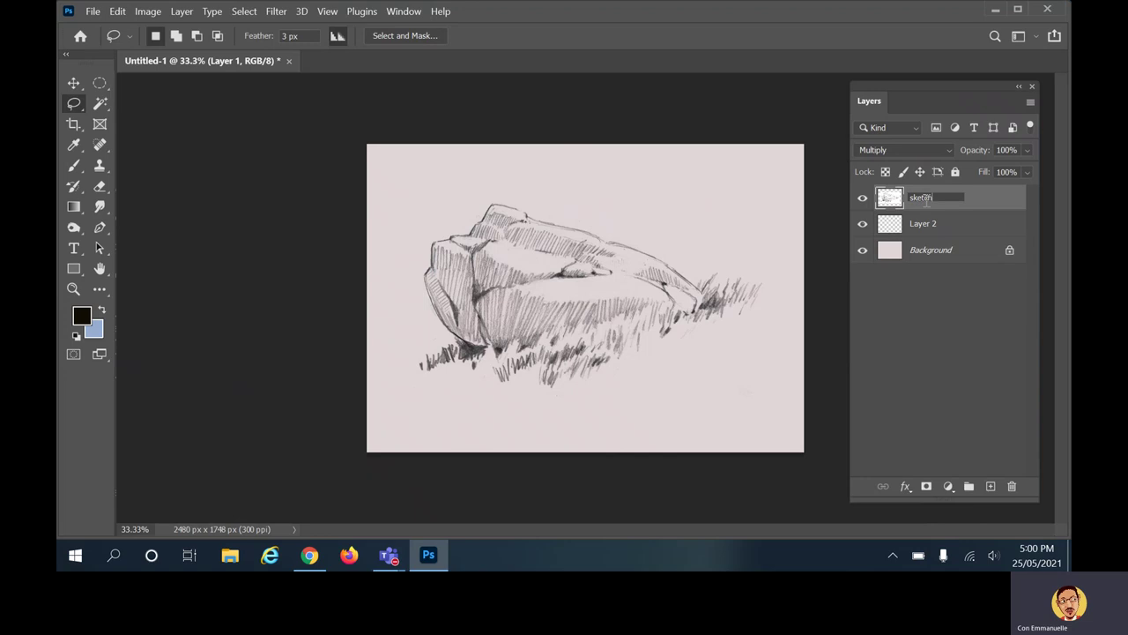
{"action": "double_click", "coordinate": [932, 224]}
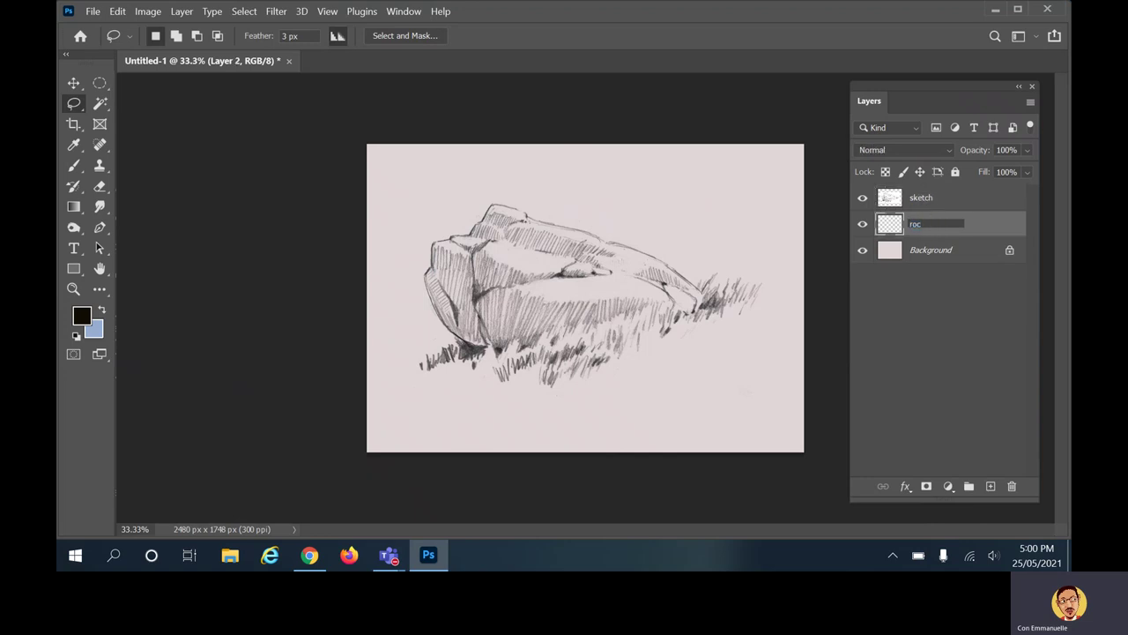
{"action": "key", "text": "Return"}
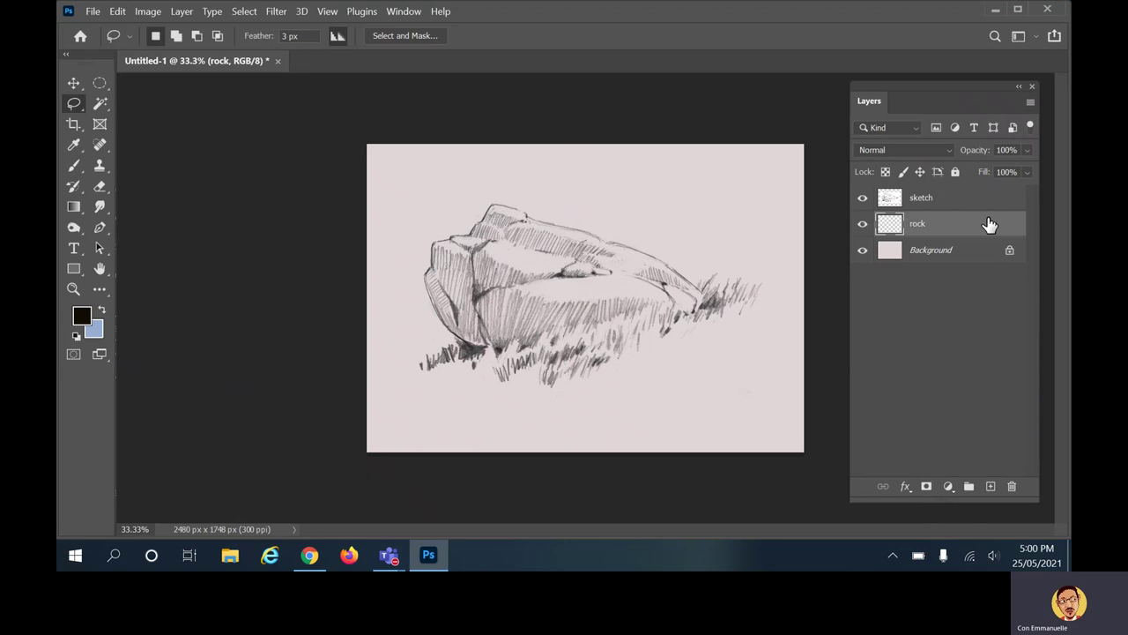
Select the Brush tool and set the foreground colour to the sandy tan dbb873.
{"action": "left_click", "coordinate": [74, 166]}
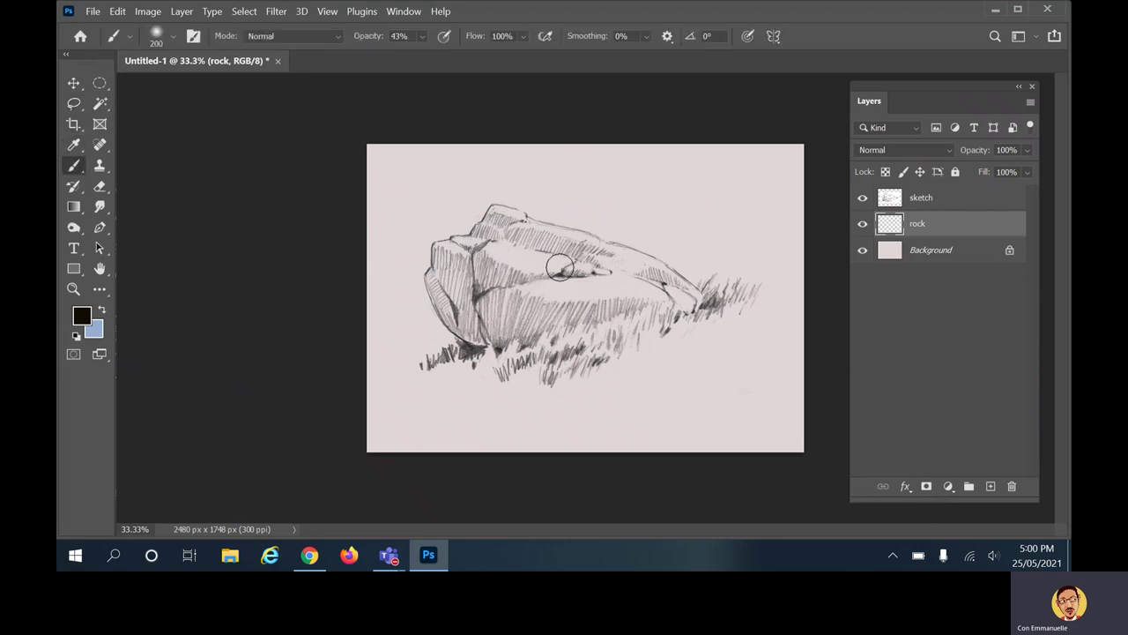
{"action": "left_click", "coordinate": [80, 319]}
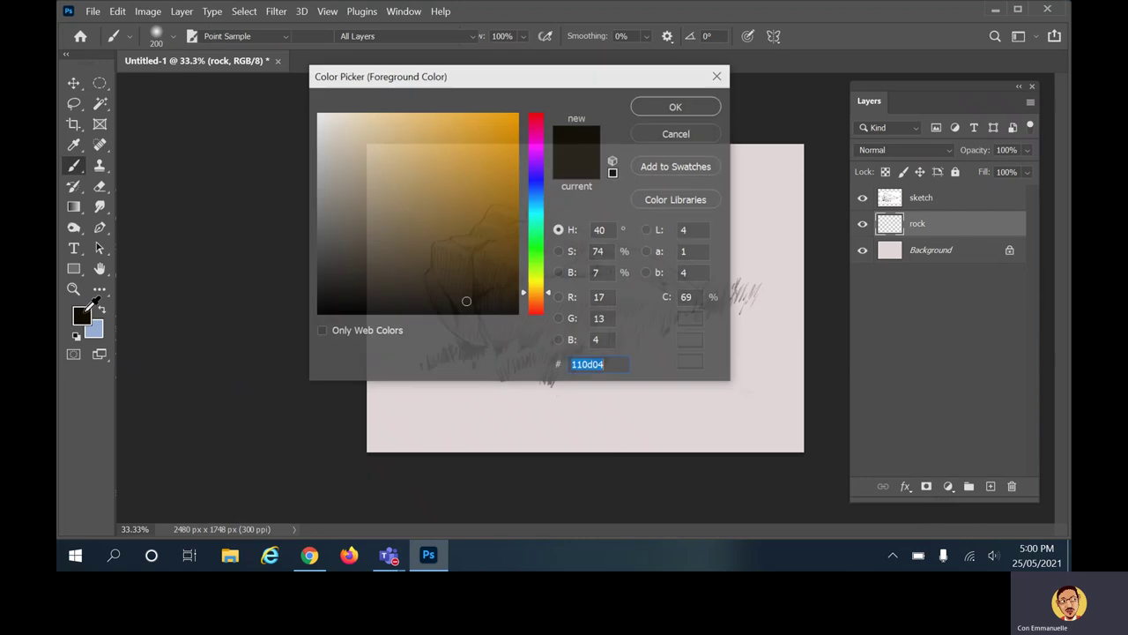
{"action": "left_click", "coordinate": [462, 143]}
{"action": "left_click_drag", "start_coordinate": [462, 143], "coordinate": [405, 144]}
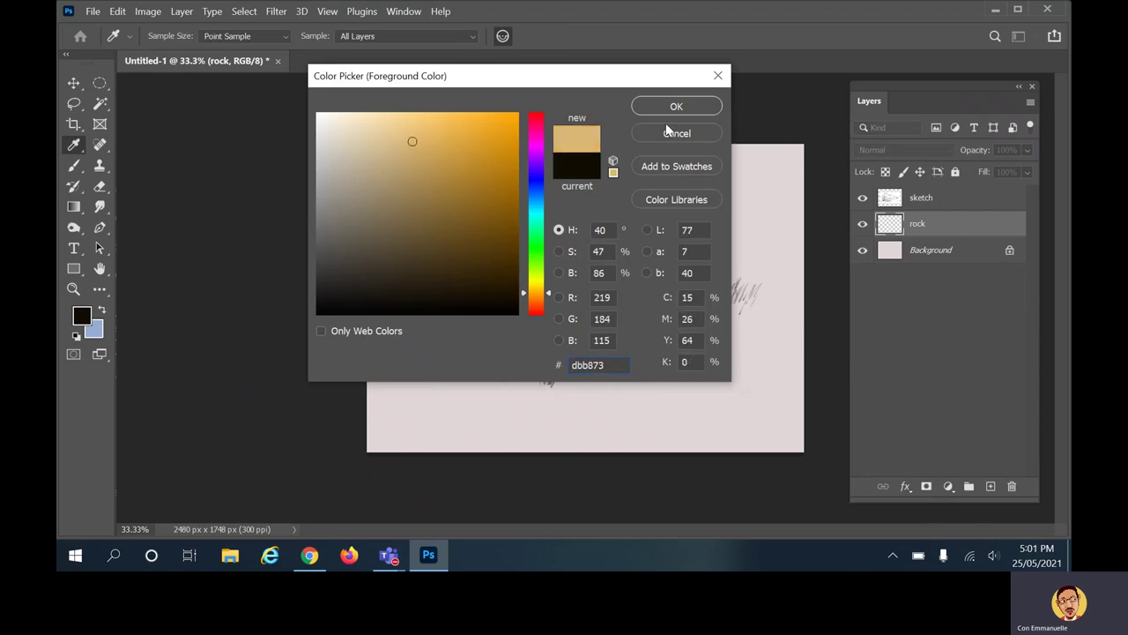
{"action": "left_click", "coordinate": [686, 107]}
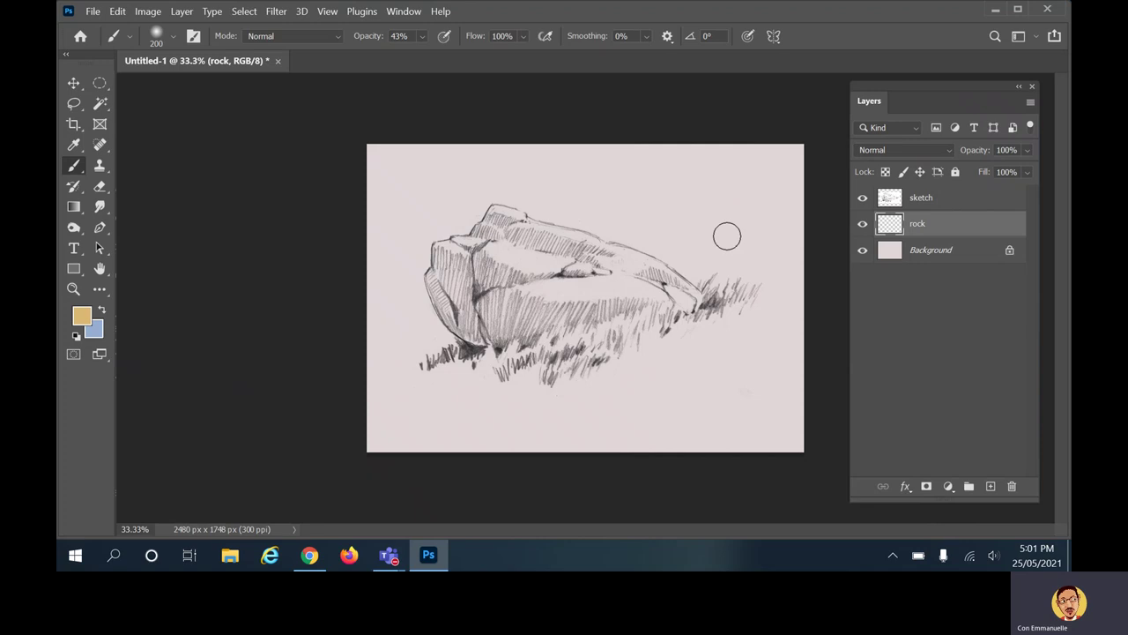
Try a loose brush stroke across the rock on the rock layer and undo it.
{"action": "mouse_move", "coordinate": [507, 273]}
{"action": "left_mouse_down"}
{"action": "mouse_move", "coordinate": [589, 228]}
{"action": "mouse_move", "coordinate": [535, 259]}
{"action": "left_mouse_up"}
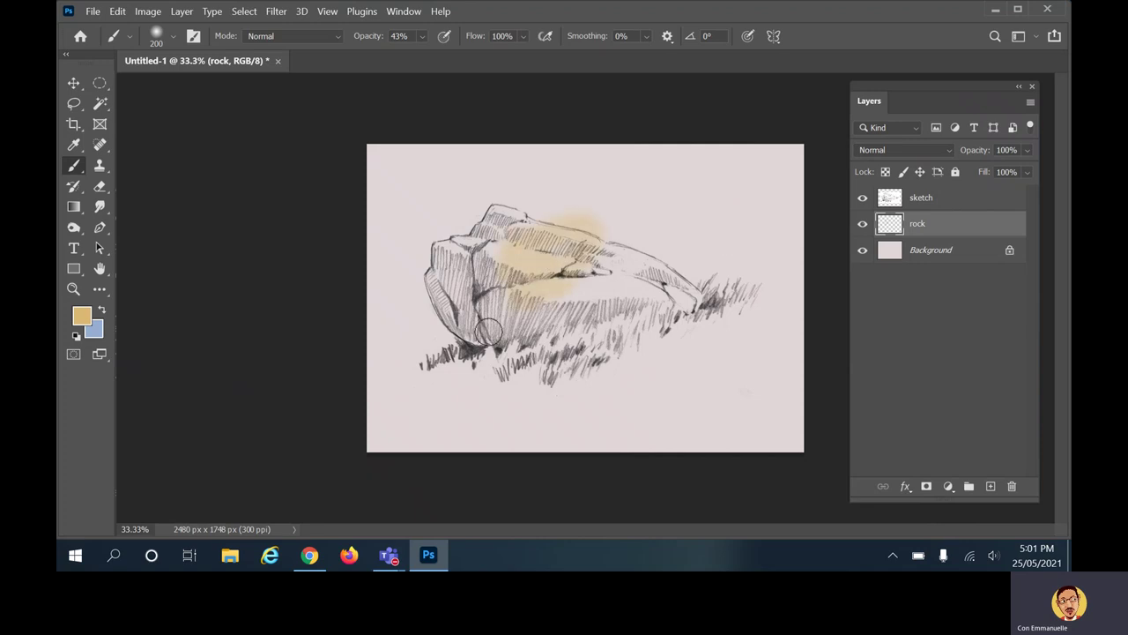
{"action": "key", "text": "ctrl+z"}
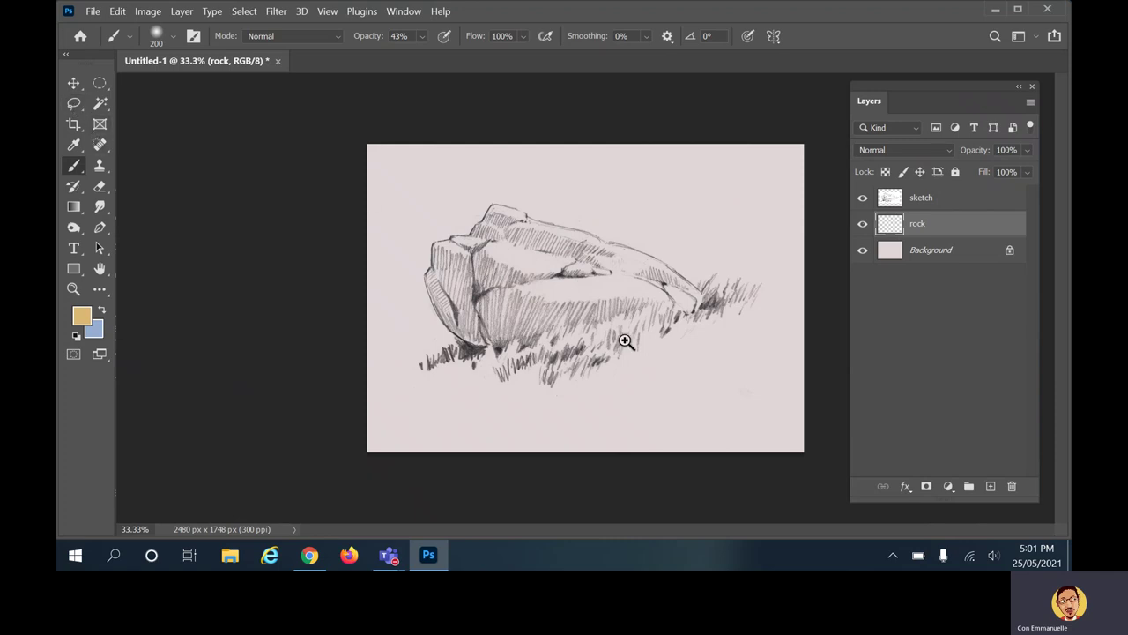
Trace the whole rock's outline with the freehand Lasso tool at a 3 px feather, passing through the grass along its base.
{"action": "left_click", "coordinate": [636, 293]}
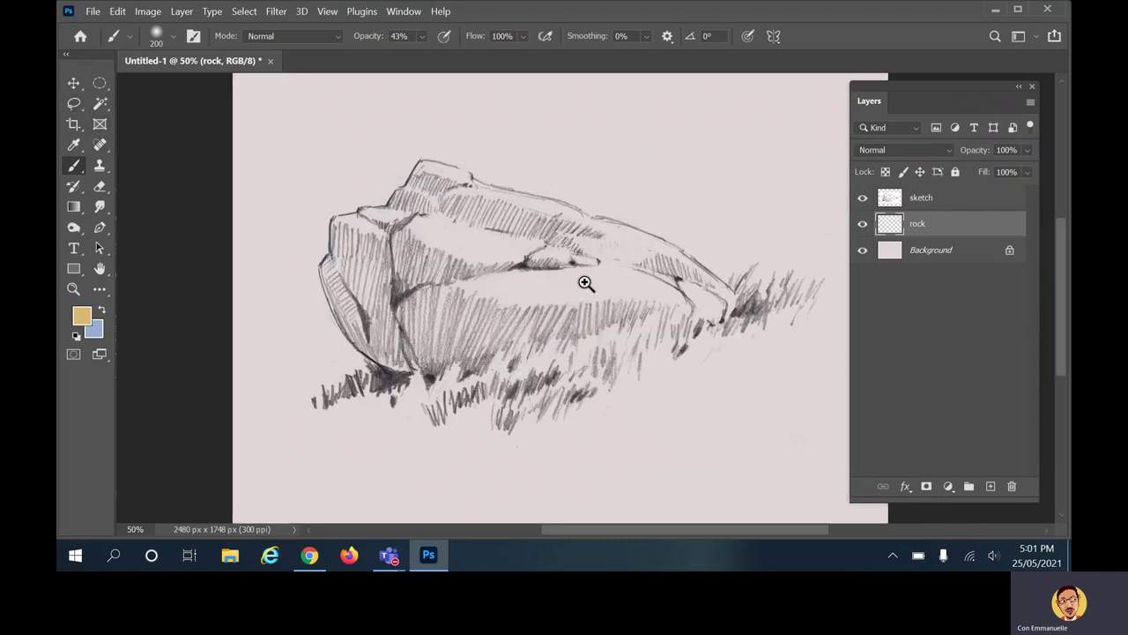
{"action": "left_click", "coordinate": [521, 268]}
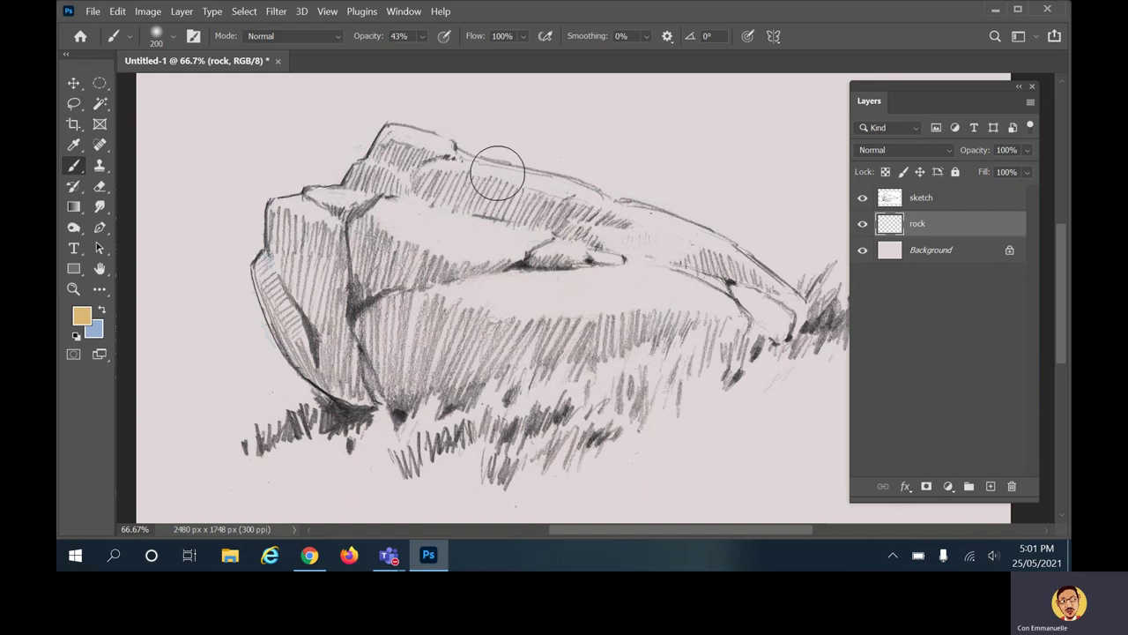
{"action": "left_click", "coordinate": [74, 103]}
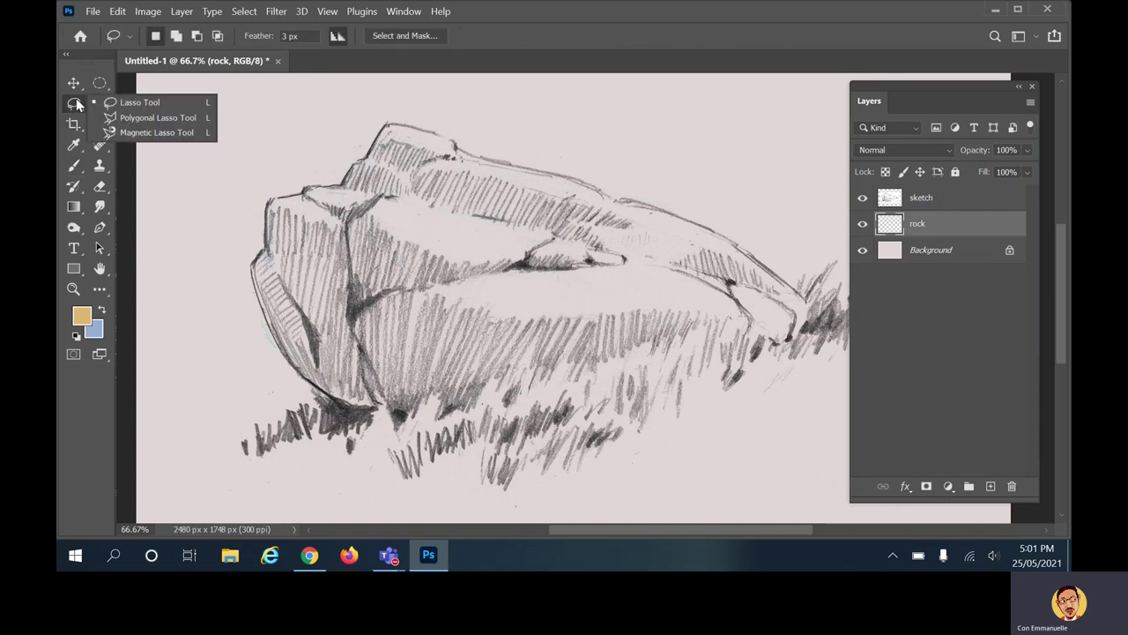
{"action": "left_click", "coordinate": [138, 106]}
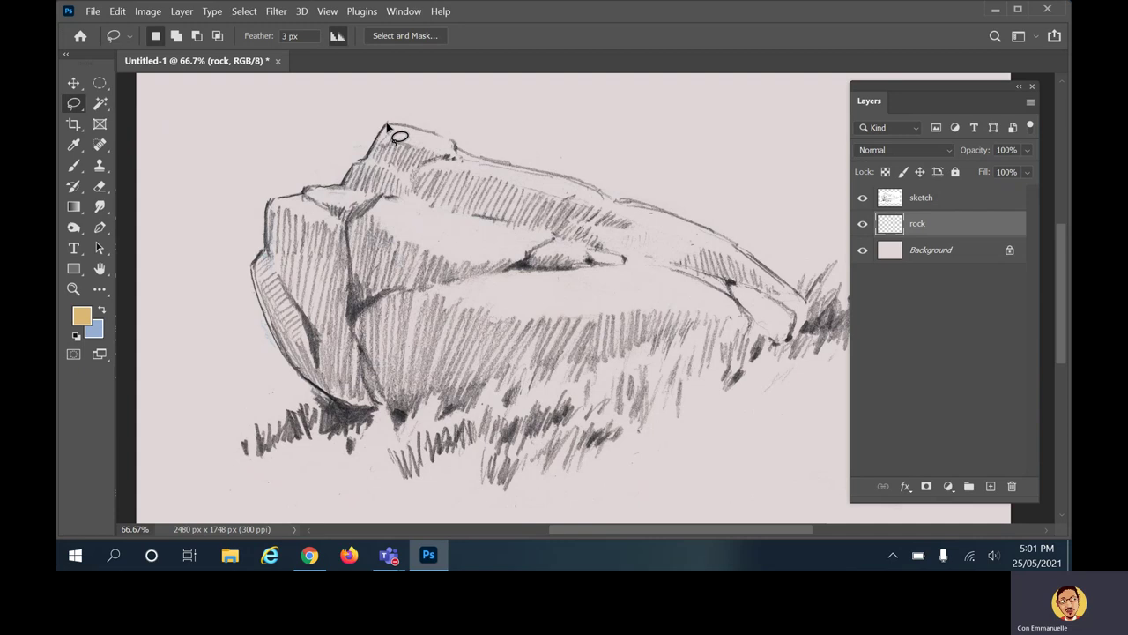
{"action": "left_click", "coordinate": [302, 36]}
{"action": "type", "text": "3"}
{"action": "left_click", "coordinate": [388, 127]}
{"action": "mouse_move", "coordinate": [388, 127]}
{"action": "left_mouse_down"}
{"action": "mouse_move", "coordinate": [380, 123]}
{"action": "mouse_move", "coordinate": [348, 177]}
{"action": "mouse_move", "coordinate": [264, 212]}
{"action": "mouse_move", "coordinate": [253, 271]}
{"action": "mouse_move", "coordinate": [266, 322]}
{"action": "mouse_move", "coordinate": [300, 374]}
{"action": "mouse_move", "coordinate": [375, 413]}
{"action": "left_mouse_up"}
{"action": "mouse_move", "coordinate": [447, 426]}
{"action": "left_mouse_down"}
{"action": "mouse_move", "coordinate": [557, 425]}
{"action": "mouse_move", "coordinate": [760, 380]}
{"action": "mouse_move", "coordinate": [815, 351]}
{"action": "mouse_move", "coordinate": [810, 312]}
{"action": "left_mouse_up"}
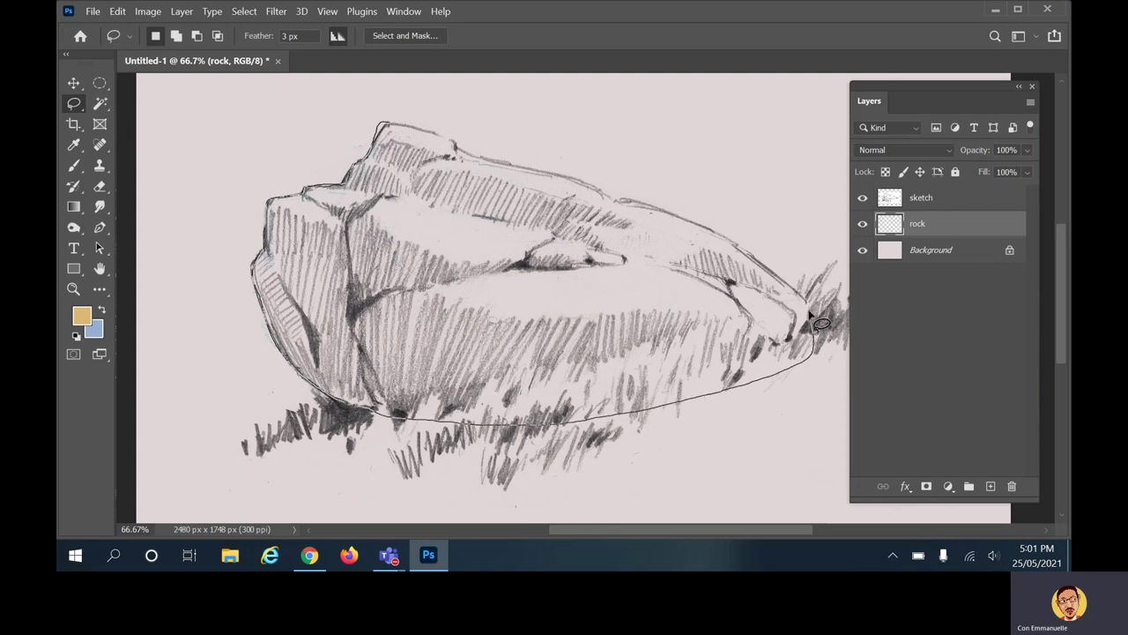
{"action": "left_click_drag", "start_coordinate": [728, 238], "coordinate": [679, 215]}
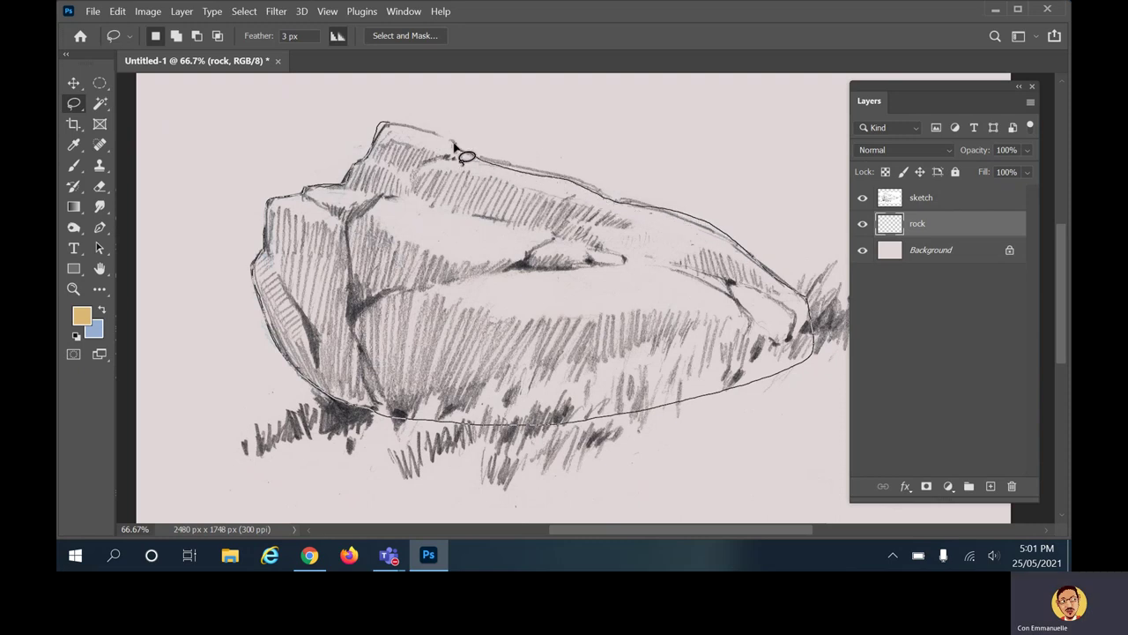
{"action": "left_click_drag", "start_coordinate": [420, 130], "coordinate": [255, 264]}
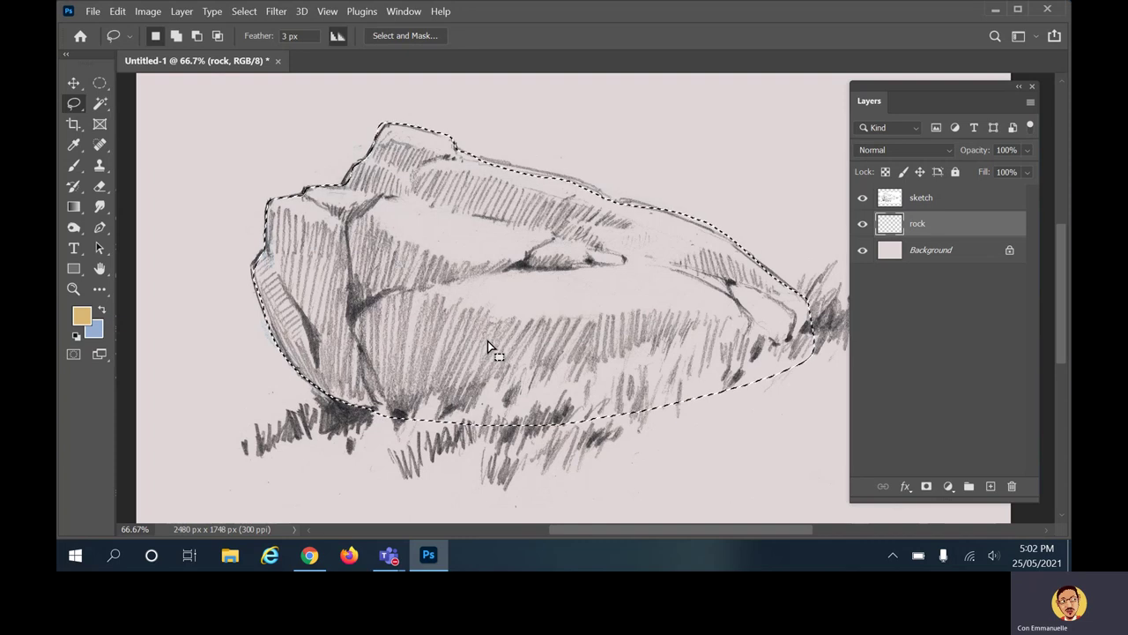
Fill the rock selection with the foreground colour, clear the selection and lock the rock layer's transparent pixels.
{"action": "key", "text": "alt"}
{"action": "key", "text": "alt+BackSpace"}
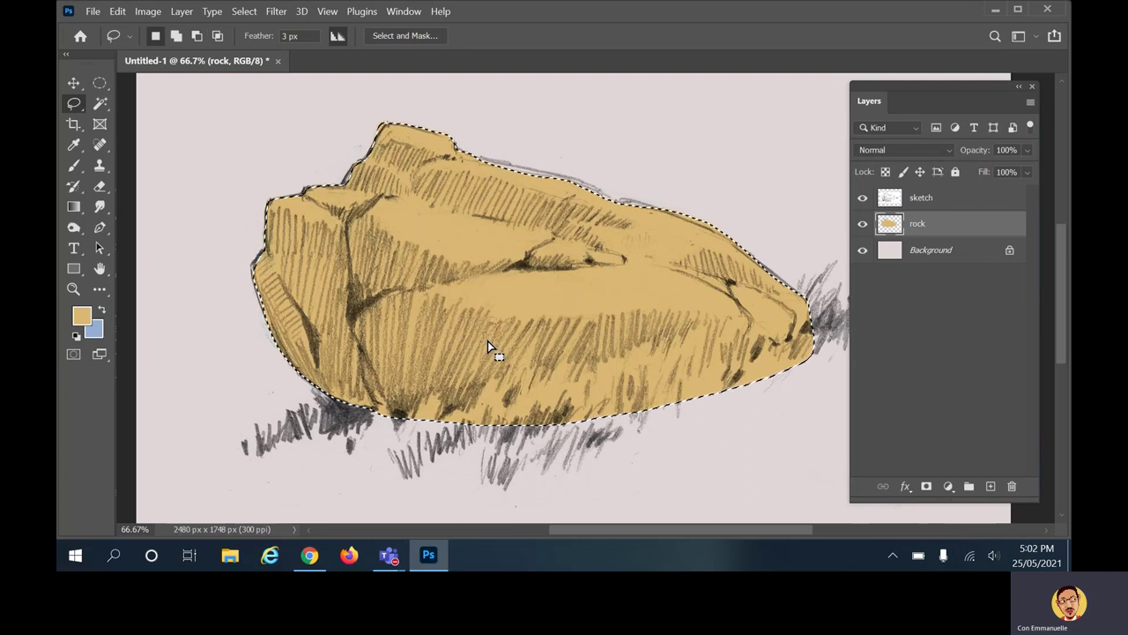
{"action": "left_click", "coordinate": [120, 11]}
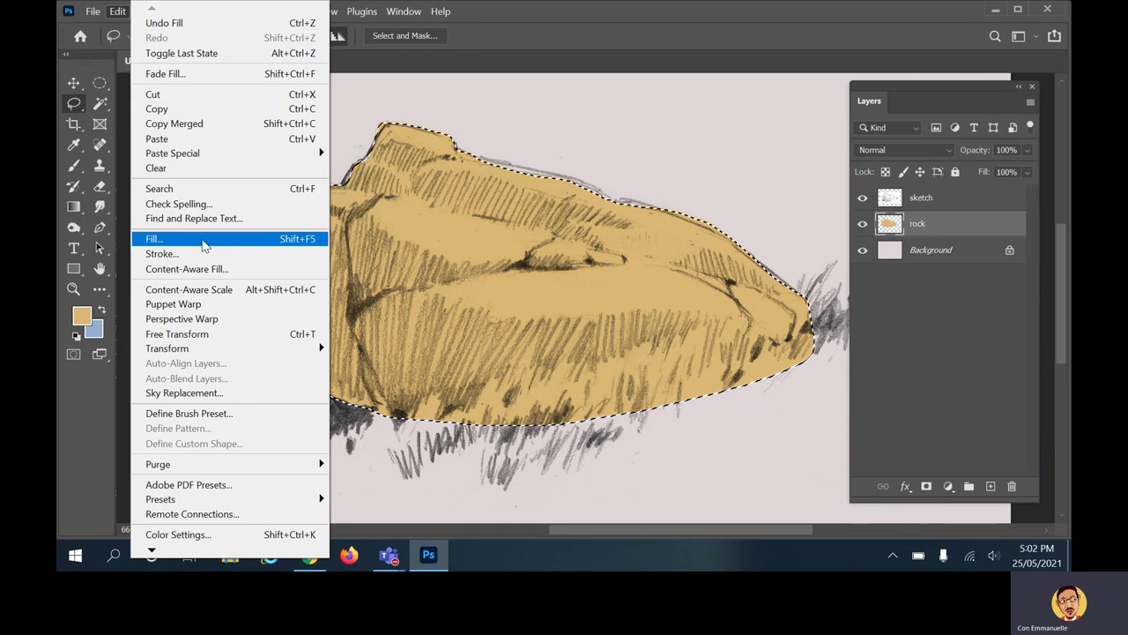
{"action": "left_click", "coordinate": [510, 31]}
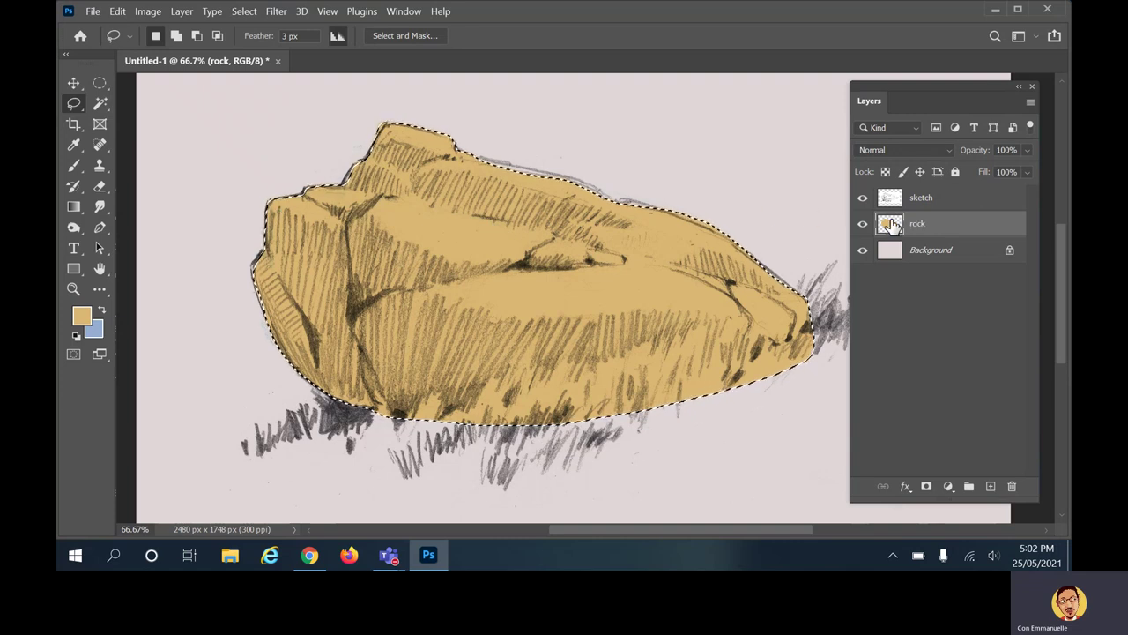
{"action": "key", "text": "ctrl+d"}
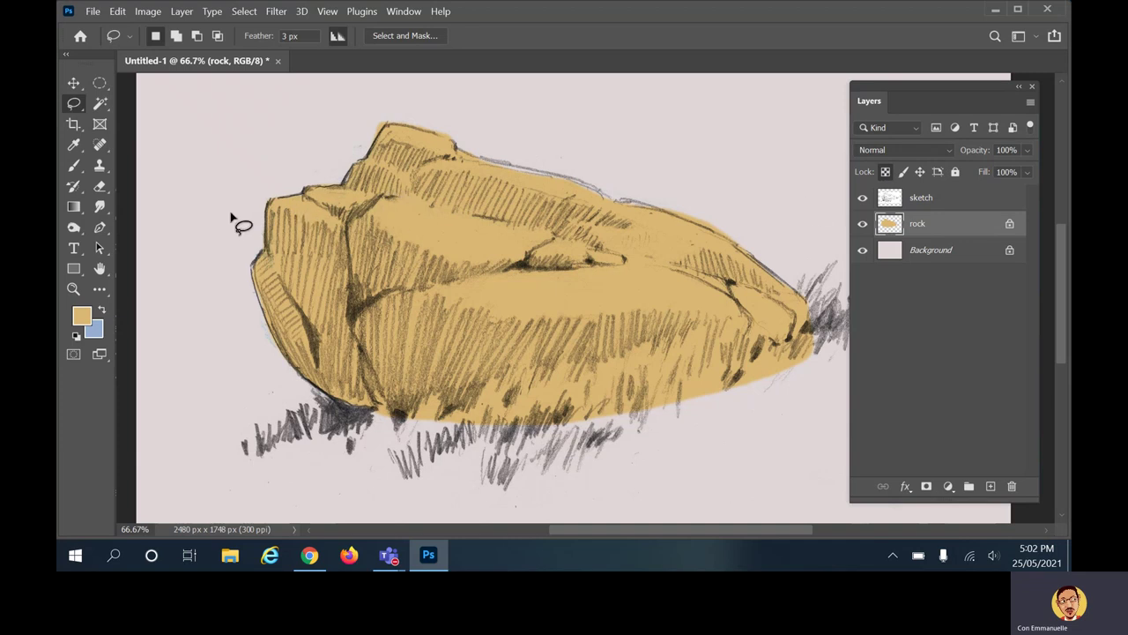
Set the foreground colour to a darker brown shade of the rock colour, about a98e59.
{"action": "left_click", "coordinate": [82, 315]}
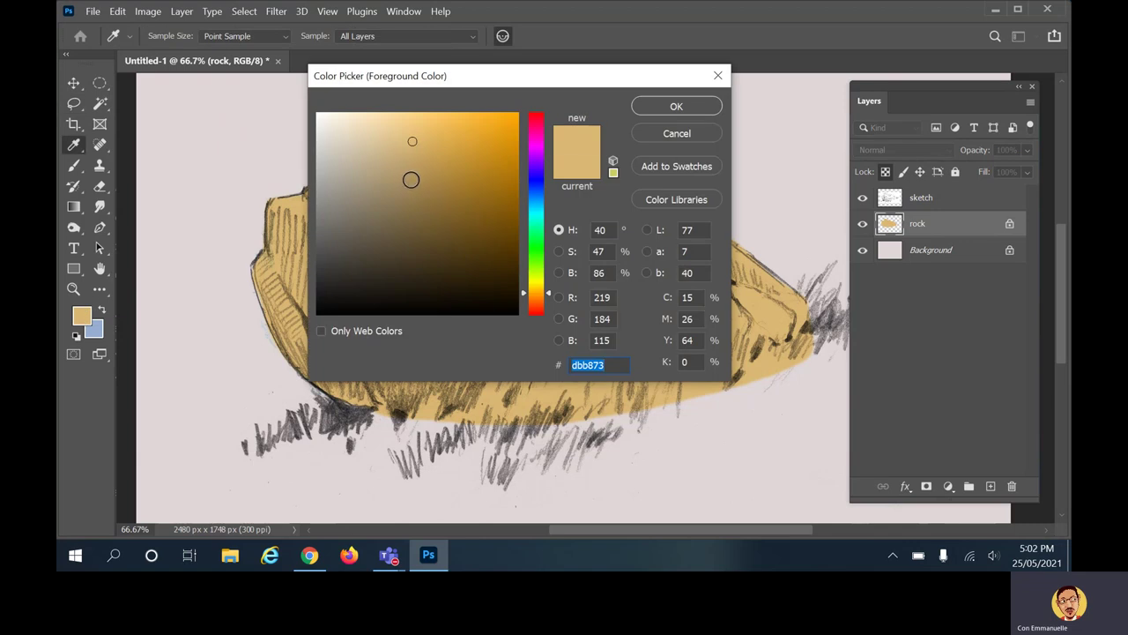
{"action": "left_click", "coordinate": [411, 180]}
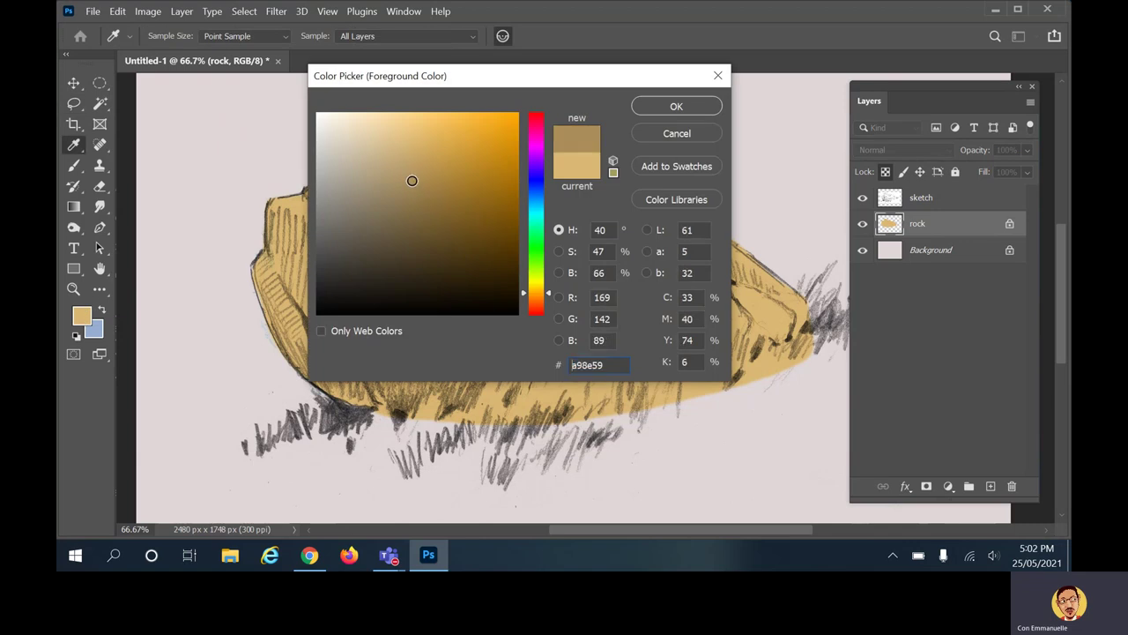
{"action": "left_click", "coordinate": [675, 105]}
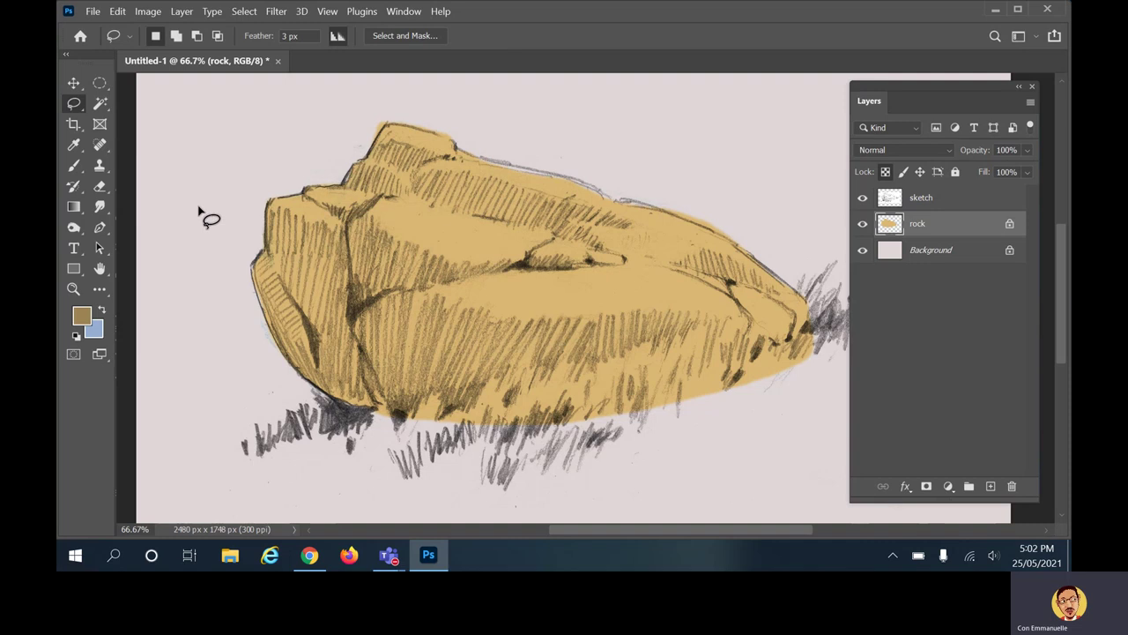
Lasso the rock's shaded left side and lower front face, including the crevice, and fill the selection with the foreground colour.
{"action": "mouse_move", "coordinate": [190, 209]}
{"action": "left_mouse_down"}
{"action": "mouse_move", "coordinate": [280, 212]}
{"action": "mouse_move", "coordinate": [336, 231]}
{"action": "left_mouse_up"}
{"action": "mouse_move", "coordinate": [446, 262]}
{"action": "left_mouse_down"}
{"action": "mouse_move", "coordinate": [586, 267]}
{"action": "mouse_move", "coordinate": [513, 268]}
{"action": "mouse_move", "coordinate": [415, 291]}
{"action": "mouse_move", "coordinate": [482, 320]}
{"action": "mouse_move", "coordinate": [737, 314]}
{"action": "left_mouse_up"}
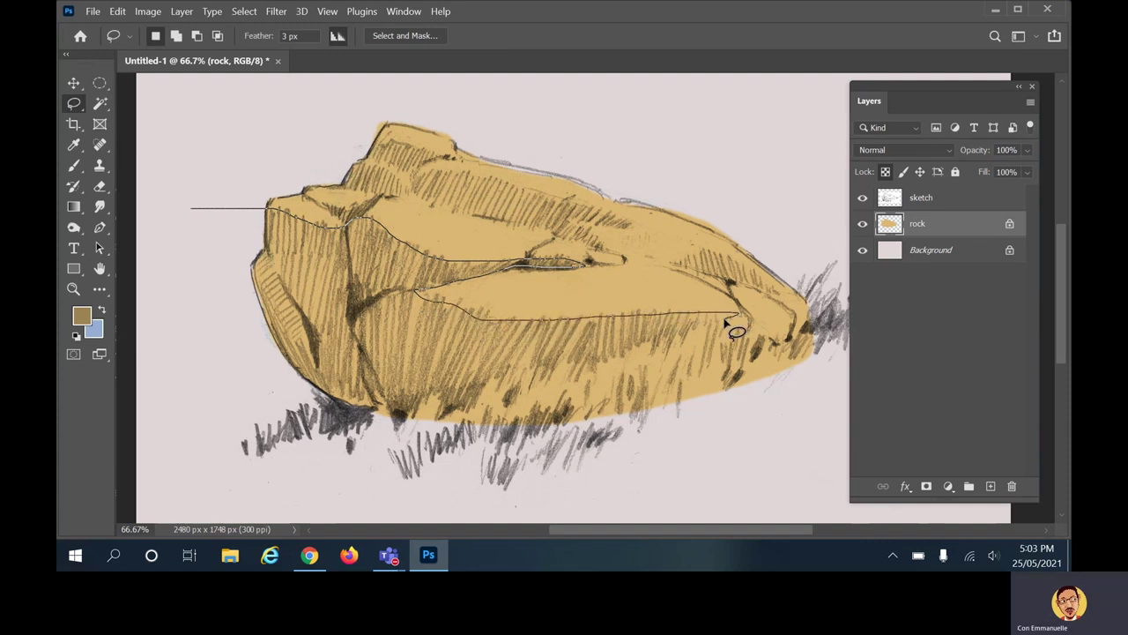
{"action": "mouse_move", "coordinate": [726, 321]}
{"action": "left_mouse_down"}
{"action": "mouse_move", "coordinate": [609, 362]}
{"action": "mouse_move", "coordinate": [495, 381]}
{"action": "mouse_move", "coordinate": [458, 414]}
{"action": "mouse_move", "coordinate": [435, 394]}
{"action": "mouse_move", "coordinate": [397, 424]}
{"action": "mouse_move", "coordinate": [369, 388]}
{"action": "mouse_move", "coordinate": [354, 431]}
{"action": "mouse_move", "coordinate": [218, 437]}
{"action": "mouse_move", "coordinate": [138, 392]}
{"action": "mouse_move", "coordinate": [142, 290]}
{"action": "mouse_move", "coordinate": [174, 205]}
{"action": "left_mouse_up"}
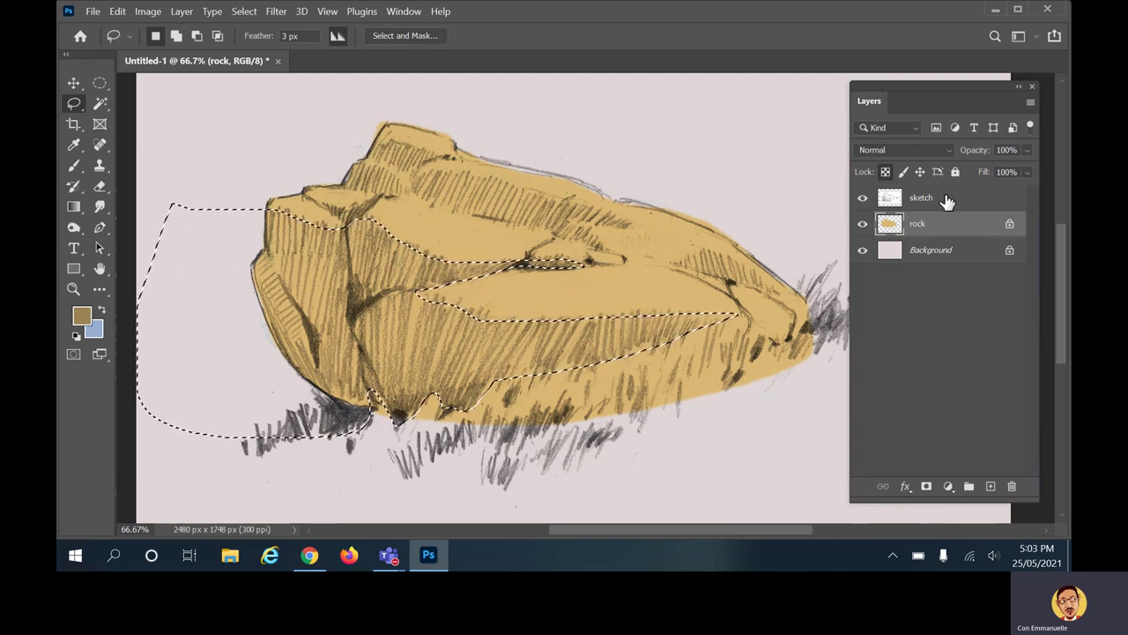
{"action": "key", "text": "alt"}
{"action": "left_click", "coordinate": [308, 243], "text": "ctrl+alt"}
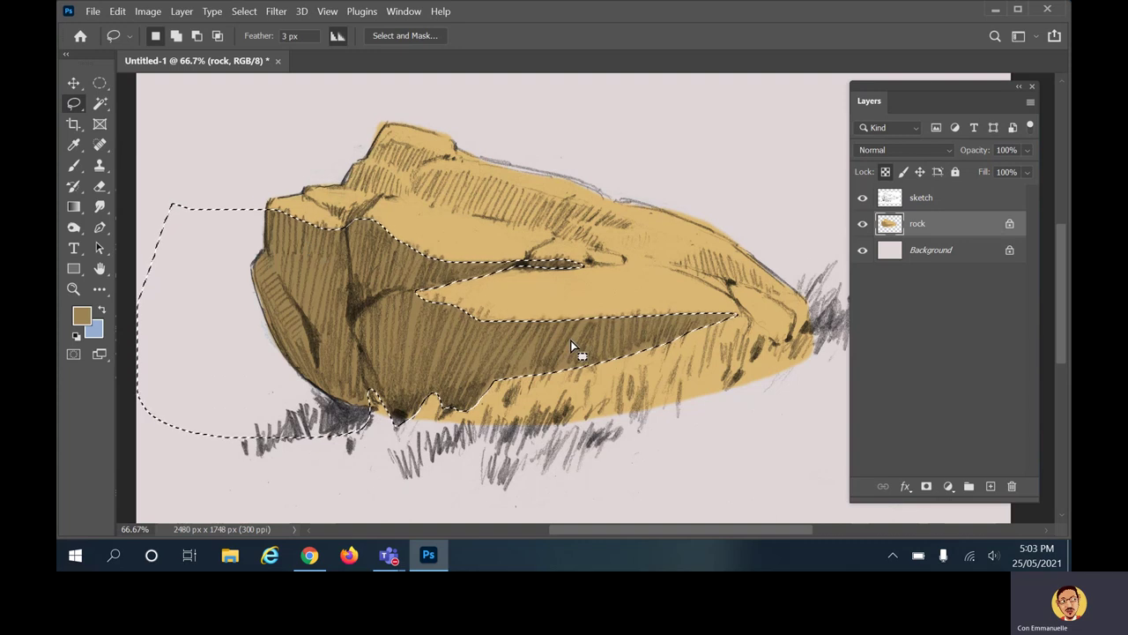
Hide and show the sketch layer to compare the shading with the drawing, and clear the selection.
{"action": "left_click", "coordinate": [860, 202]}
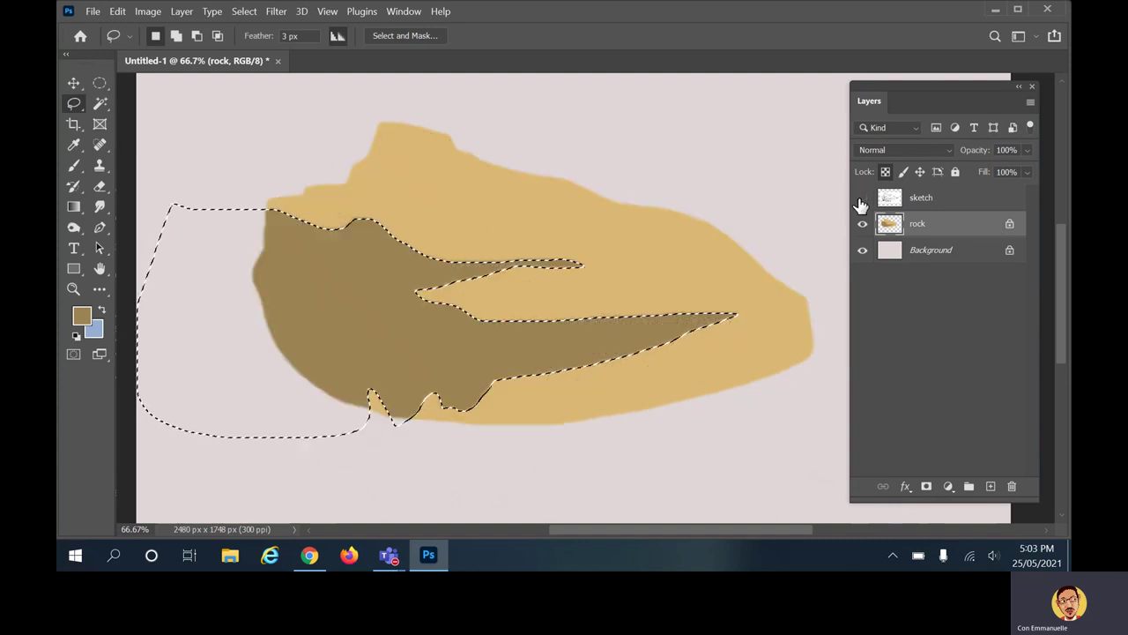
{"action": "left_click", "coordinate": [862, 201]}
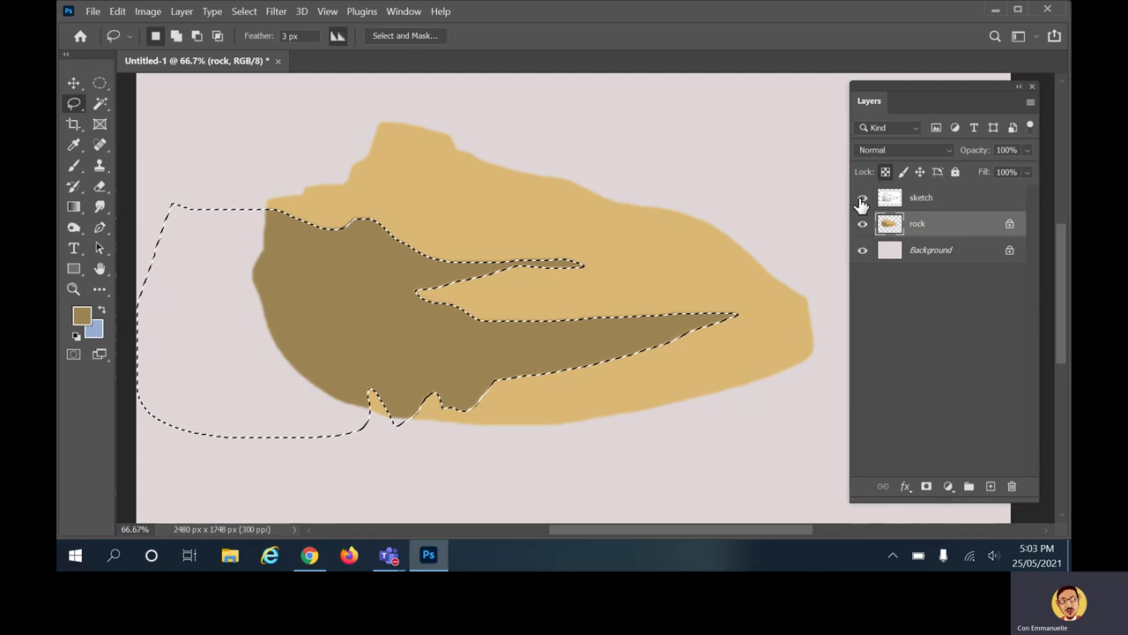
{"action": "left_click", "coordinate": [861, 200]}
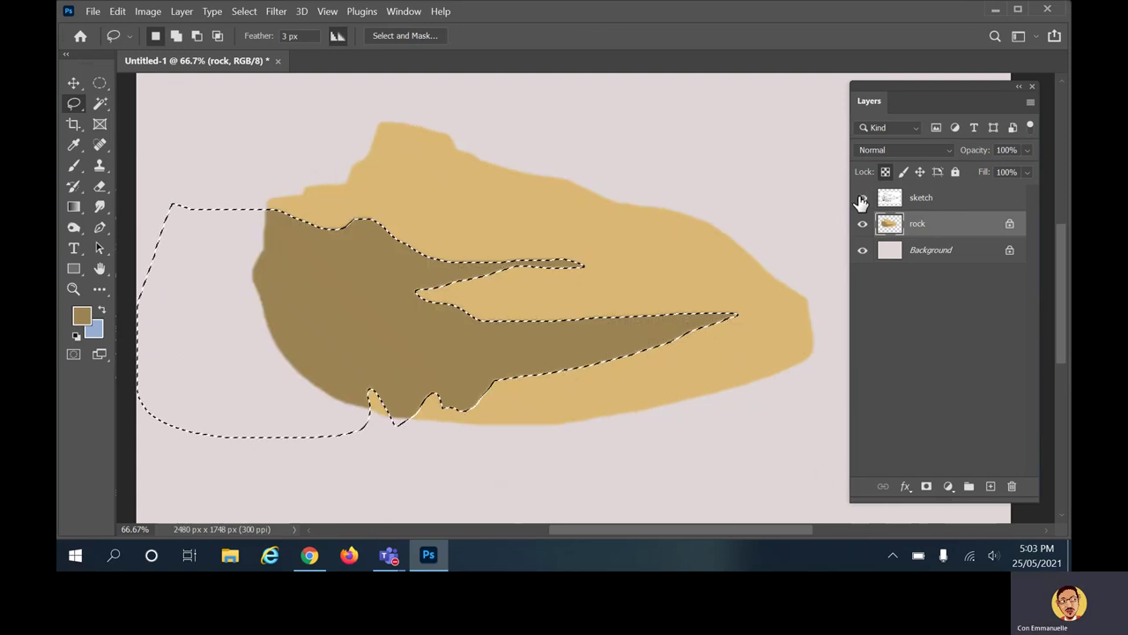
{"action": "left_click", "coordinate": [861, 200]}
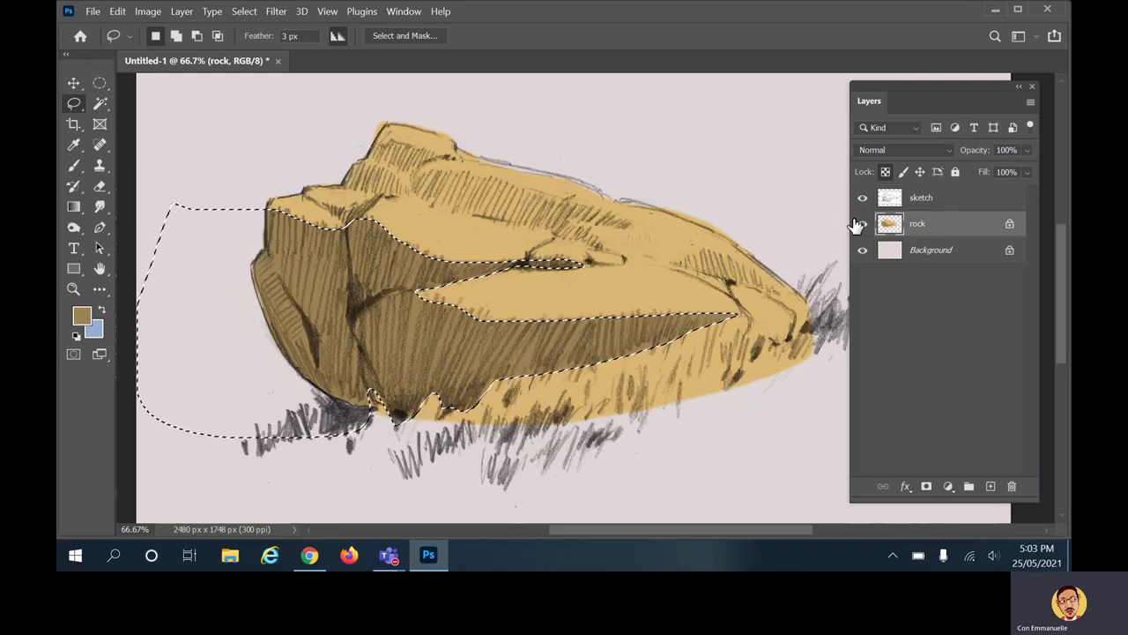
{"action": "key", "text": "ctrl+d"}
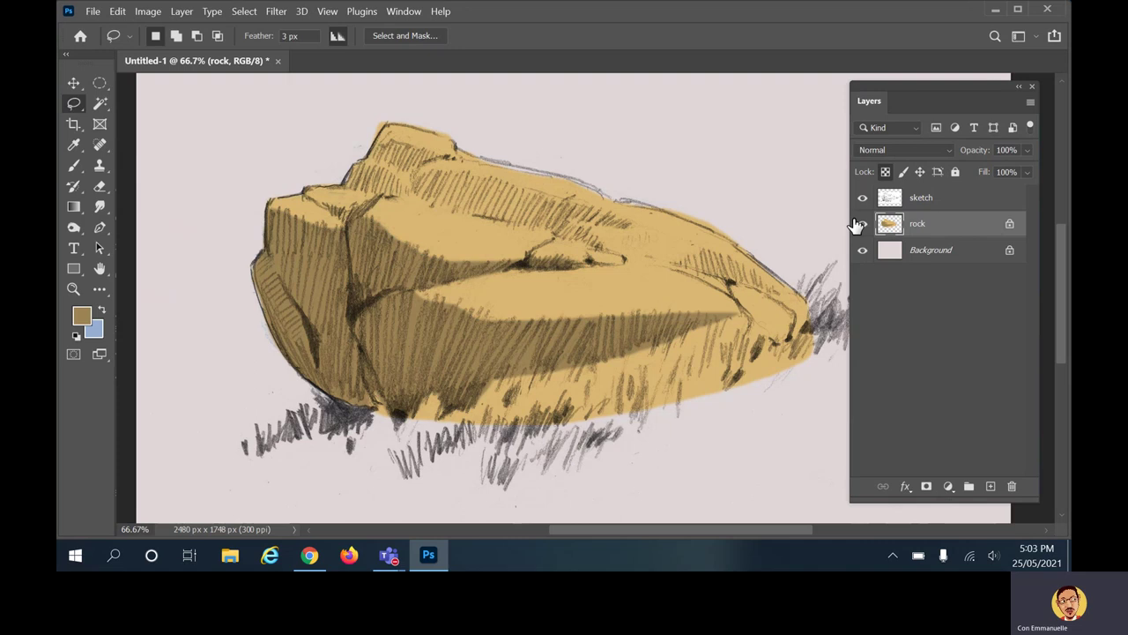
Outline the rock's shaded upper face with the Polygonal Lasso tool at a 3 px feather, fill it with the foreground colour and deselect.
{"action": "right_click", "coordinate": [74, 105]}
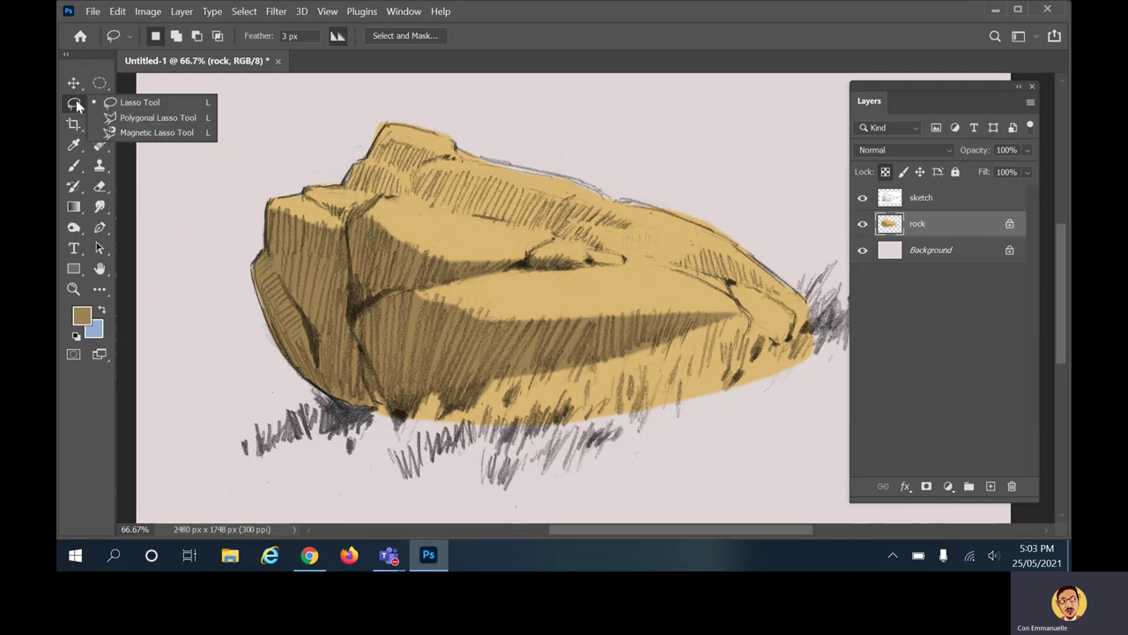
{"action": "left_click", "coordinate": [142, 119]}
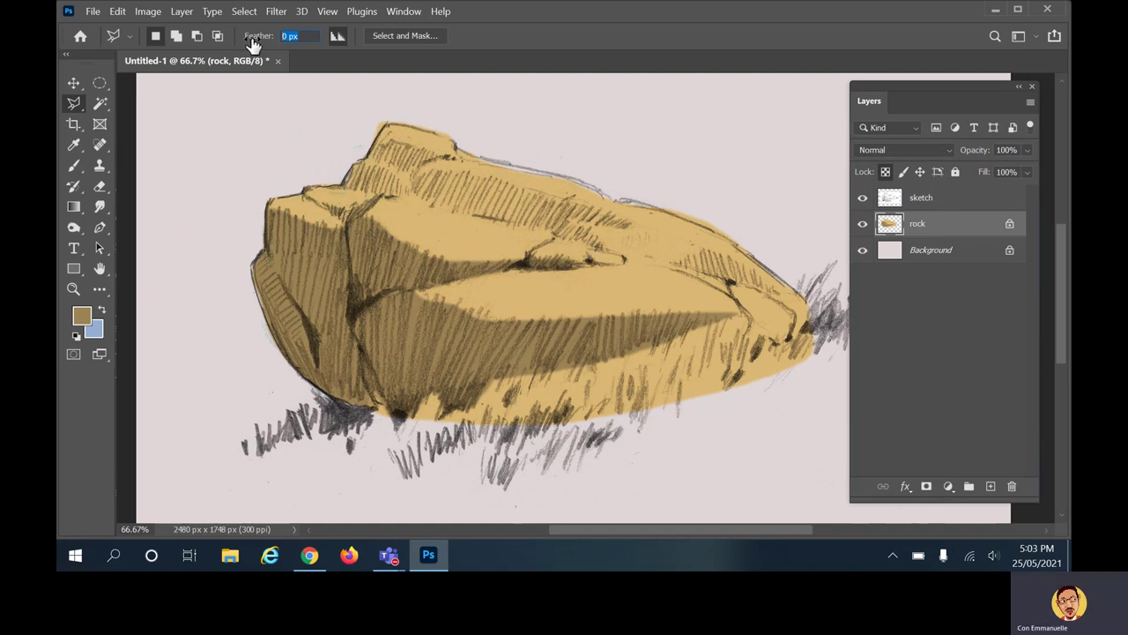
{"action": "type", "text": "3"}
{"action": "left_click", "coordinate": [314, 174]}
{"action": "left_click", "coordinate": [344, 188]}
{"action": "left_click", "coordinate": [411, 191]}
{"action": "left_click", "coordinate": [435, 209]}
{"action": "left_click", "coordinate": [612, 258]}
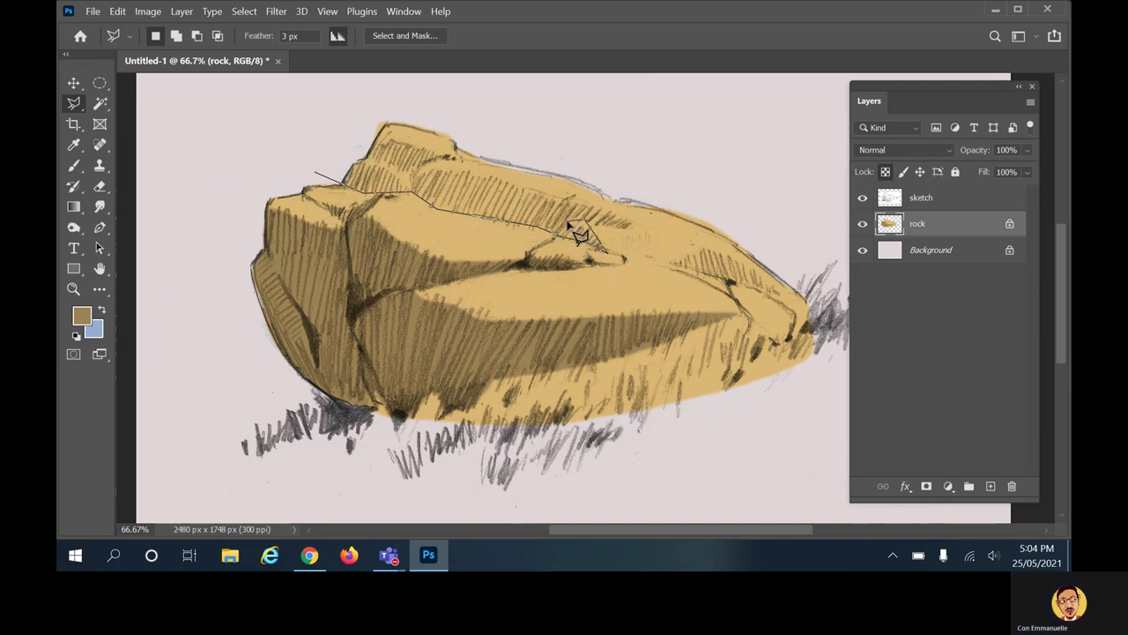
{"action": "left_click", "coordinate": [631, 227]}
{"action": "left_click", "coordinate": [575, 217]}
{"action": "left_click", "coordinate": [476, 181]}
{"action": "left_click", "coordinate": [336, 131]}
{"action": "double_click", "coordinate": [317, 169]}
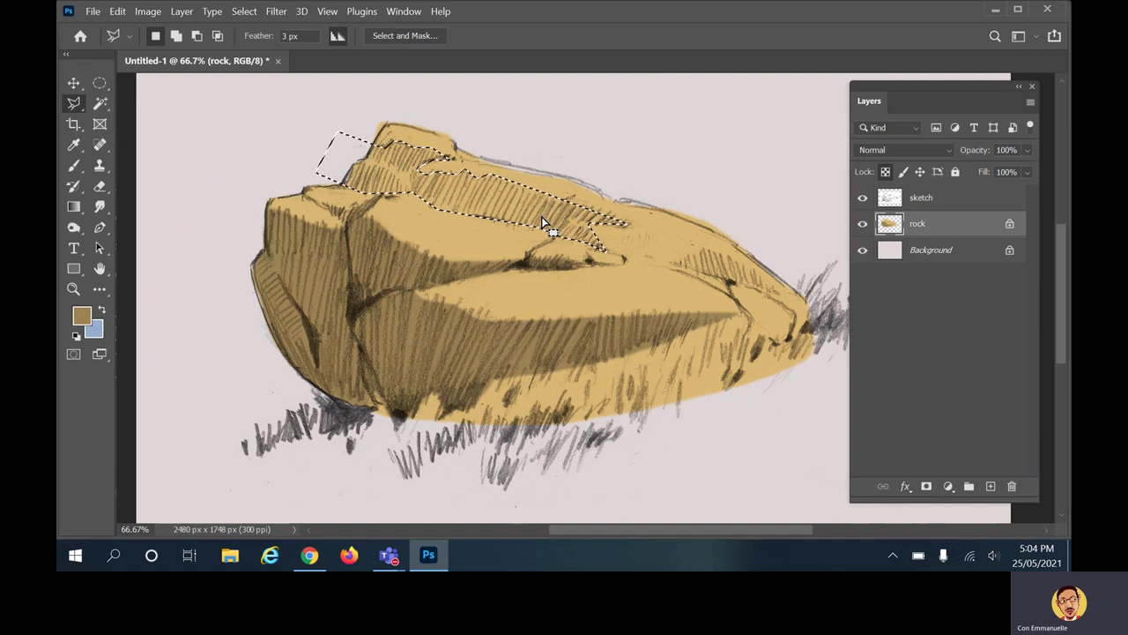
{"action": "key", "text": "alt+BackSpace"}
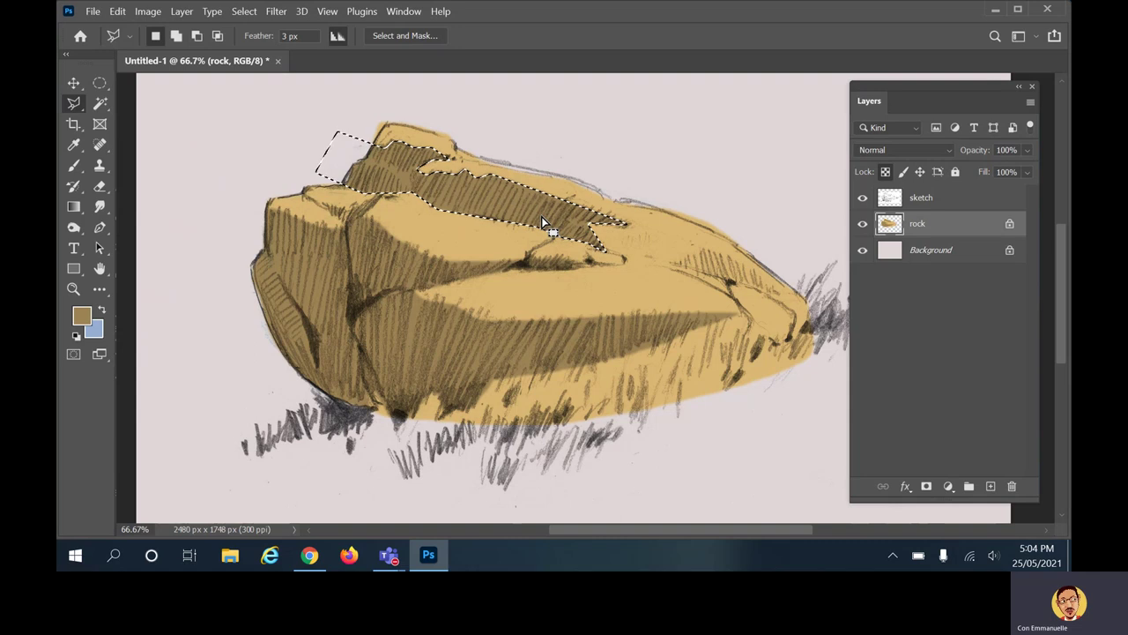
{"action": "key", "text": "ctrl+d"}
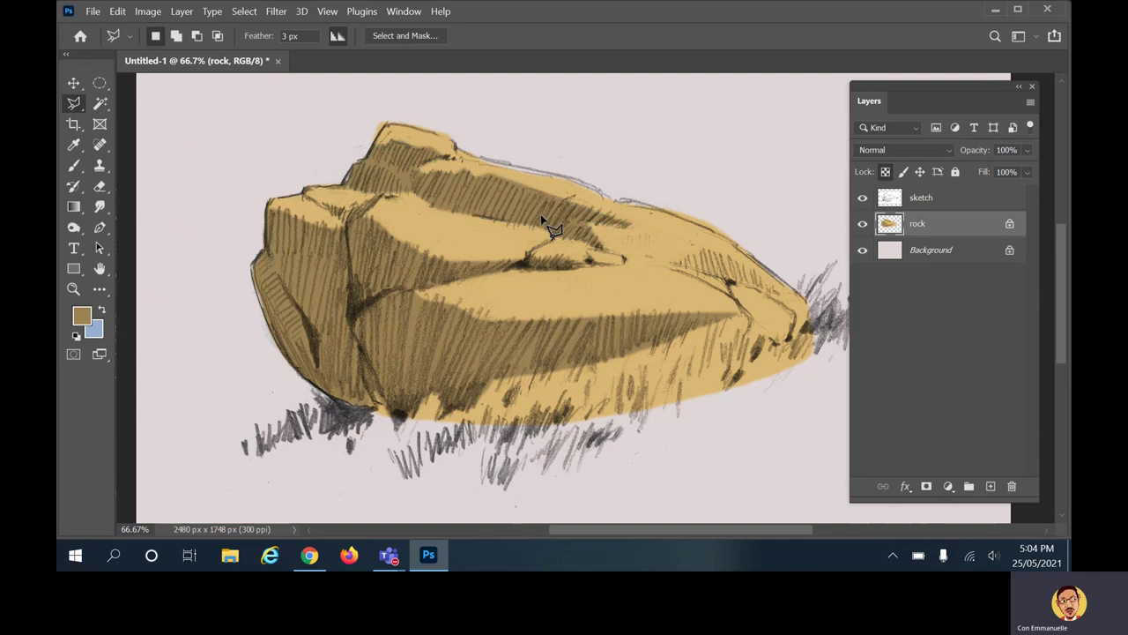
Toggle the sketch layer's visibility to examine the rock's painted shadow shapes without the line work.
{"action": "left_click", "coordinate": [862, 198]}
{"action": "left_click", "coordinate": [863, 198]}
{"action": "left_click", "coordinate": [862, 199]}
{"action": "left_click", "coordinate": [864, 199]}
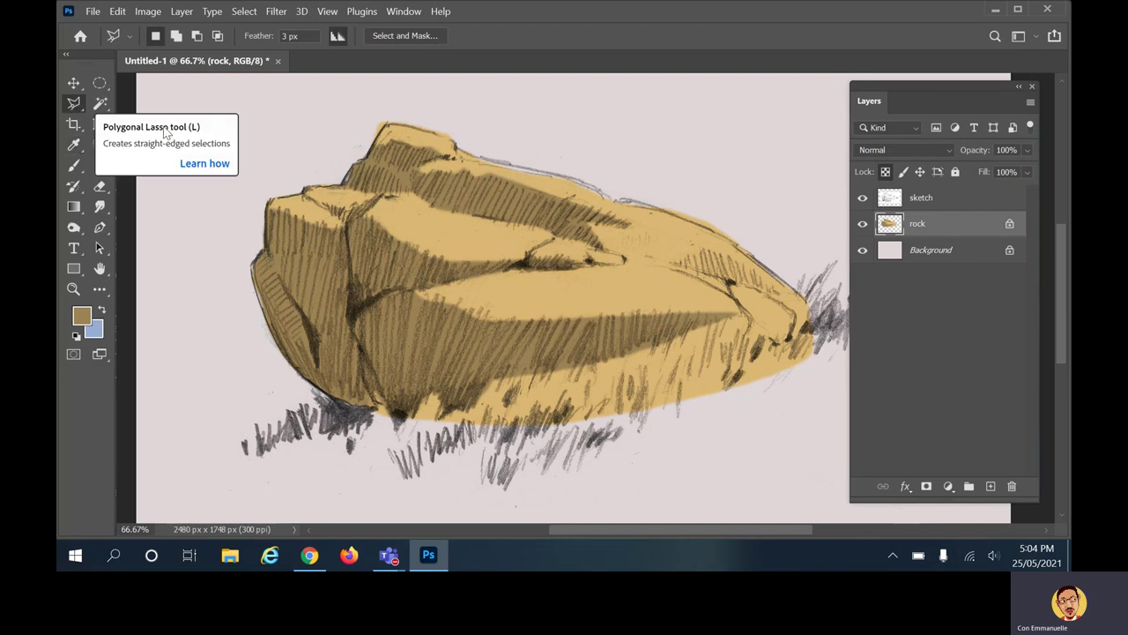
Outline the small shaded patch near the rock's right end with the Polygonal Lasso tool and fill it with the brown foreground colour.
{"action": "left_click", "coordinate": [679, 263]}
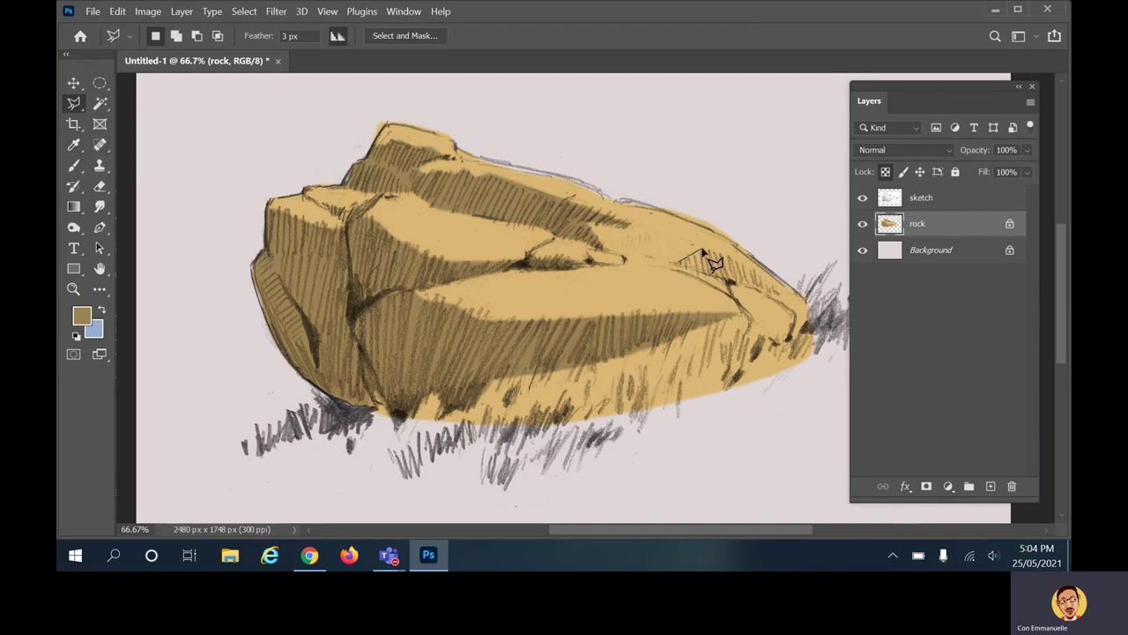
{"action": "left_click", "coordinate": [703, 251]}
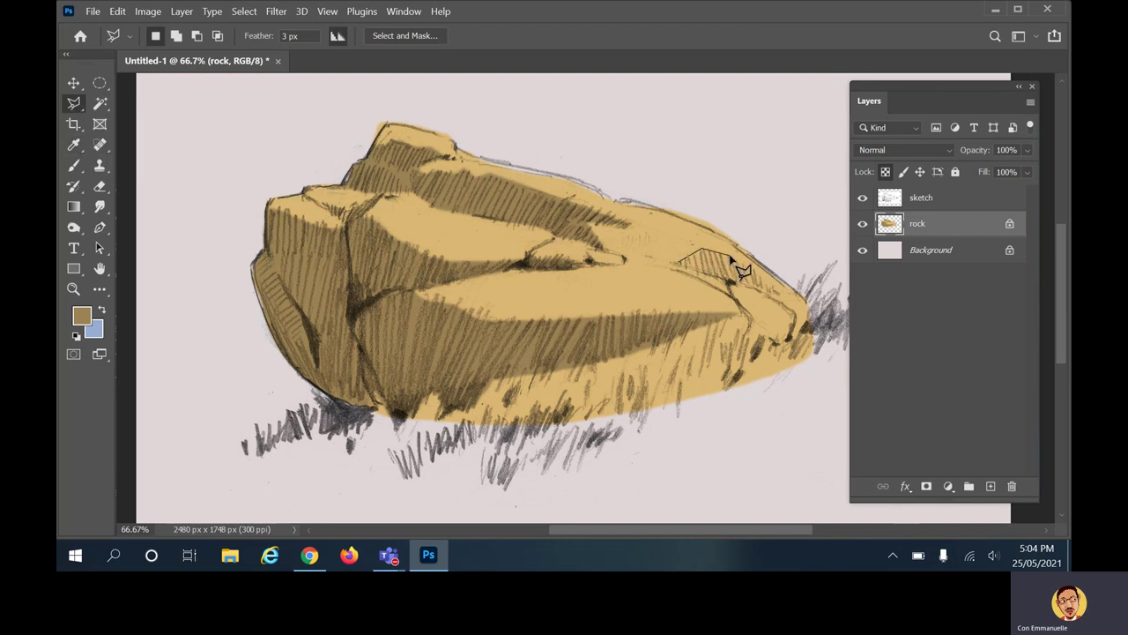
{"action": "left_click", "coordinate": [783, 299]}
{"action": "left_click", "coordinate": [679, 265]}
{"action": "key", "text": "alt+BackSpace"}
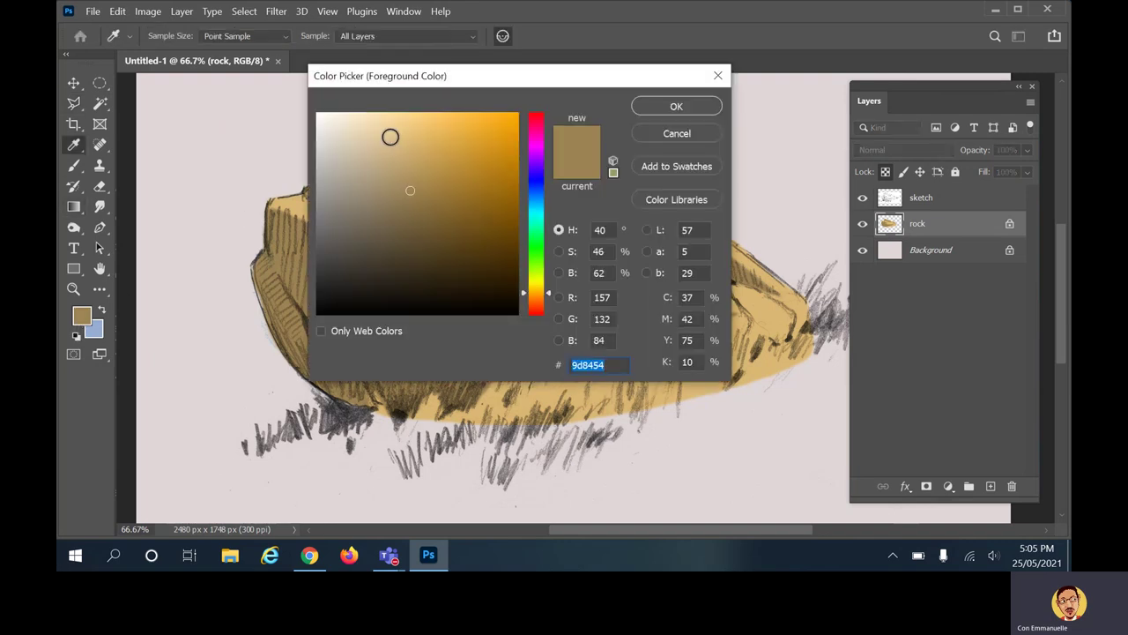
Outline a highlight strip along the rock's top edge with the Polygonal Lasso tool, fill it with light tan #ebcb8d and deselect.
{"action": "left_click", "coordinate": [396, 128]}
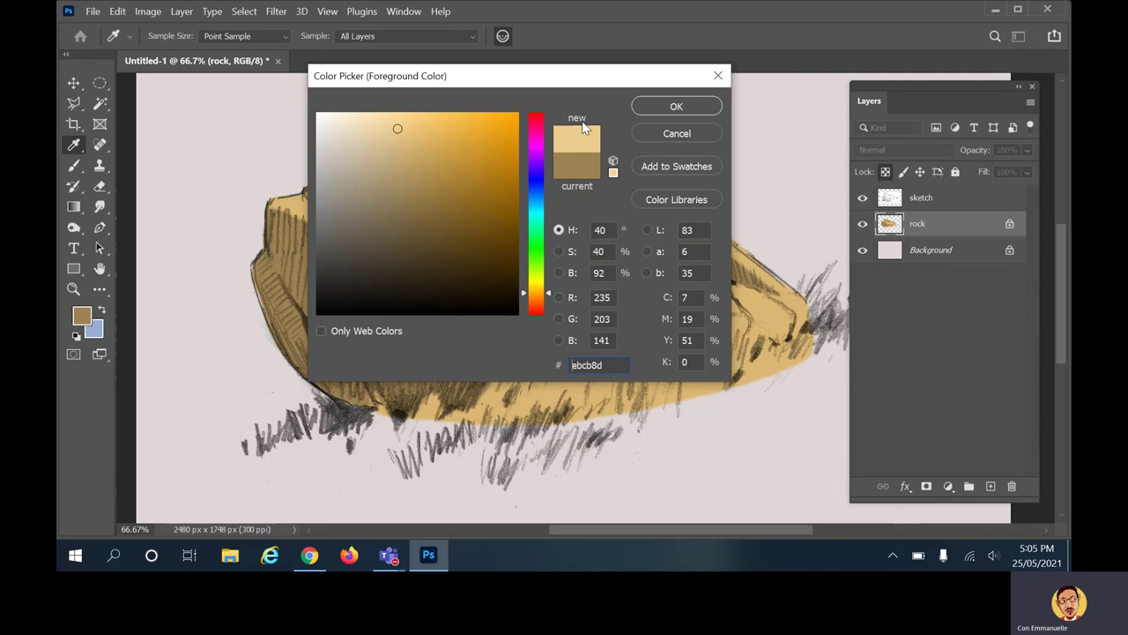
{"action": "left_click", "coordinate": [677, 106]}
{"action": "key", "text": "l"}
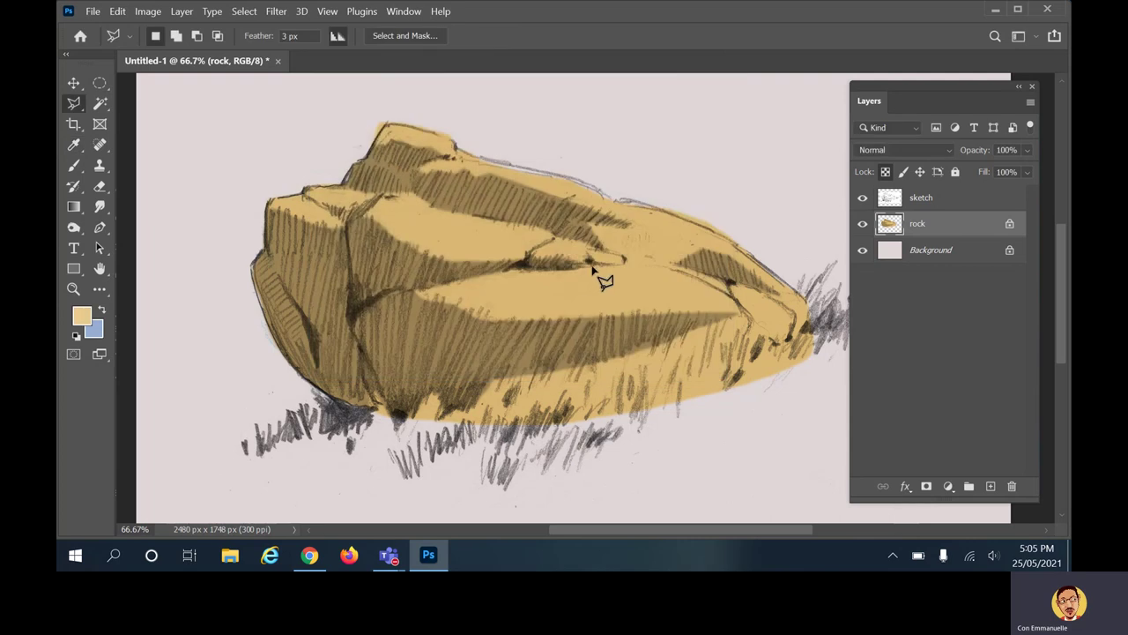
{"action": "left_click", "coordinate": [365, 139]}
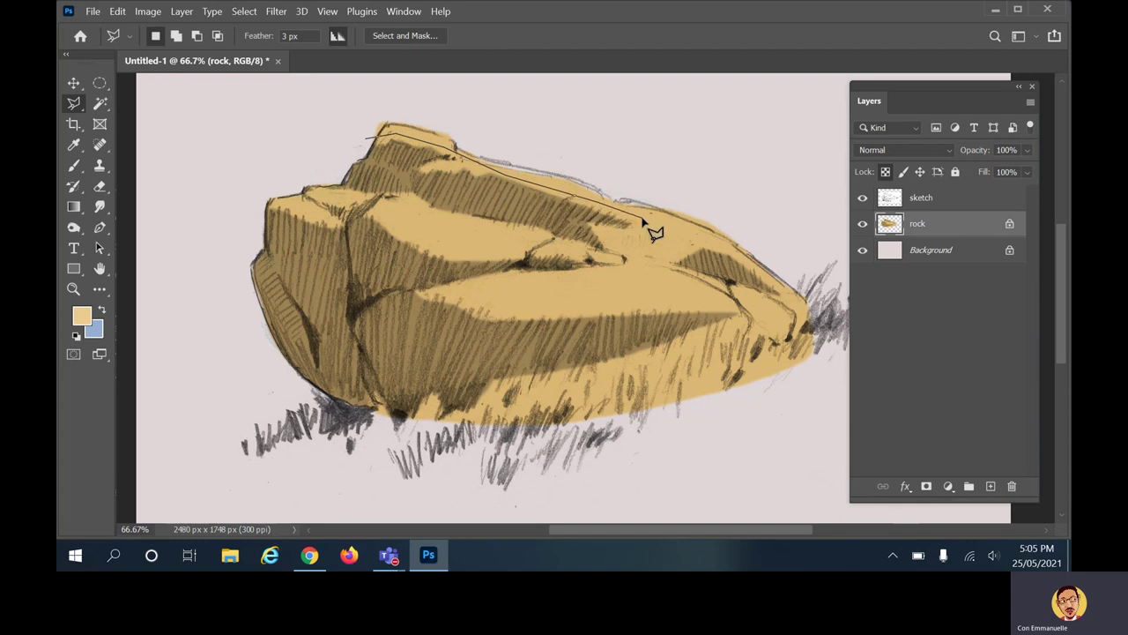
{"action": "left_click", "coordinate": [698, 231]}
{"action": "left_click", "coordinate": [737, 201]}
{"action": "left_click", "coordinate": [476, 102]}
{"action": "left_click", "coordinate": [346, 104]}
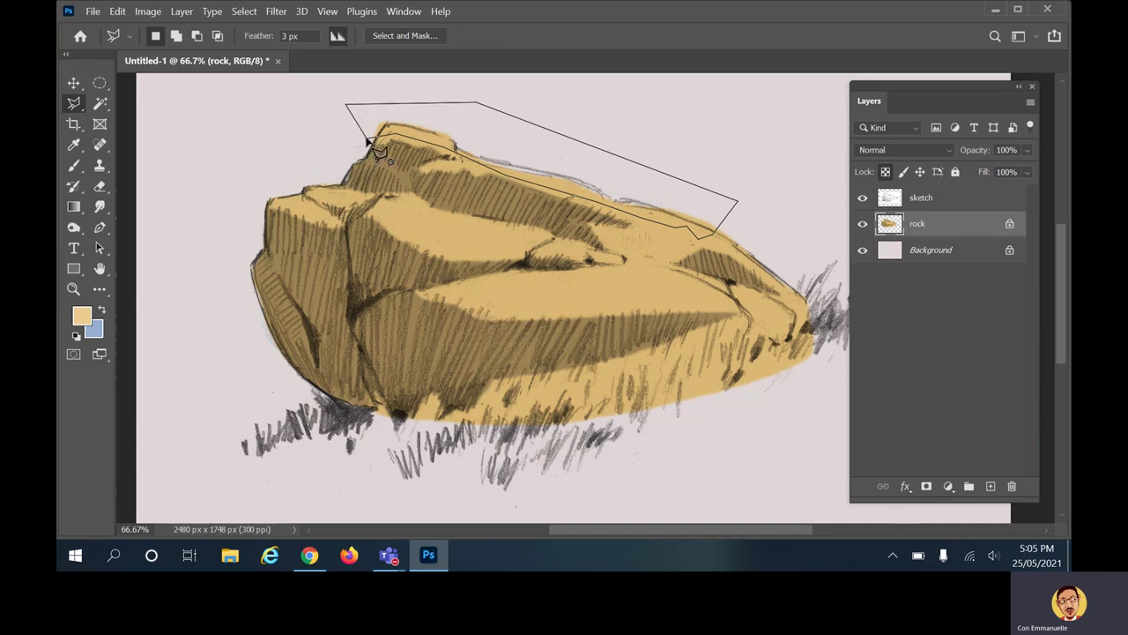
{"action": "left_click", "coordinate": [369, 141]}
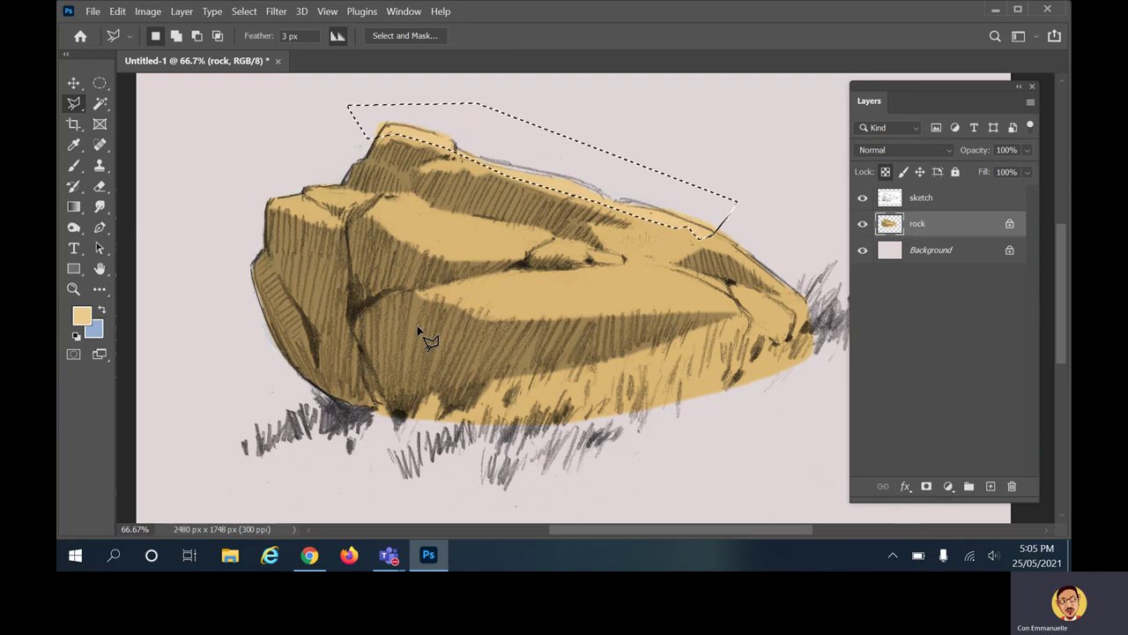
{"action": "key", "text": "ctrl+d"}
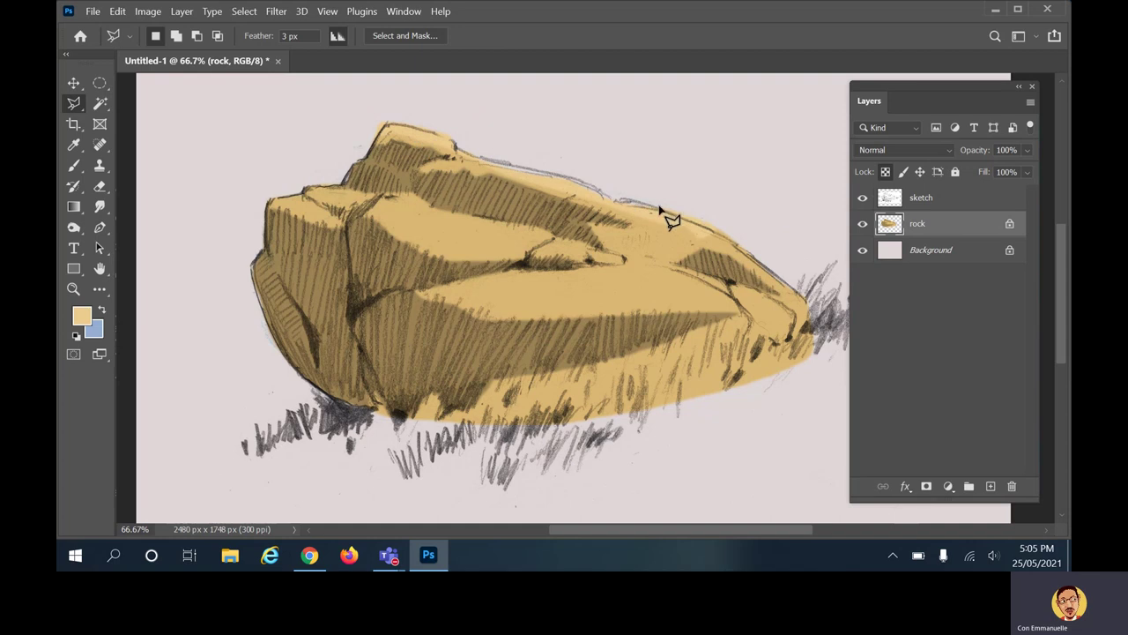
Reselect the strip along the rock's top edge, refill it with paler #eed9b0, deselect, and check the highlight without the sketch.
{"action": "key", "text": "ctrl+shift+d"}
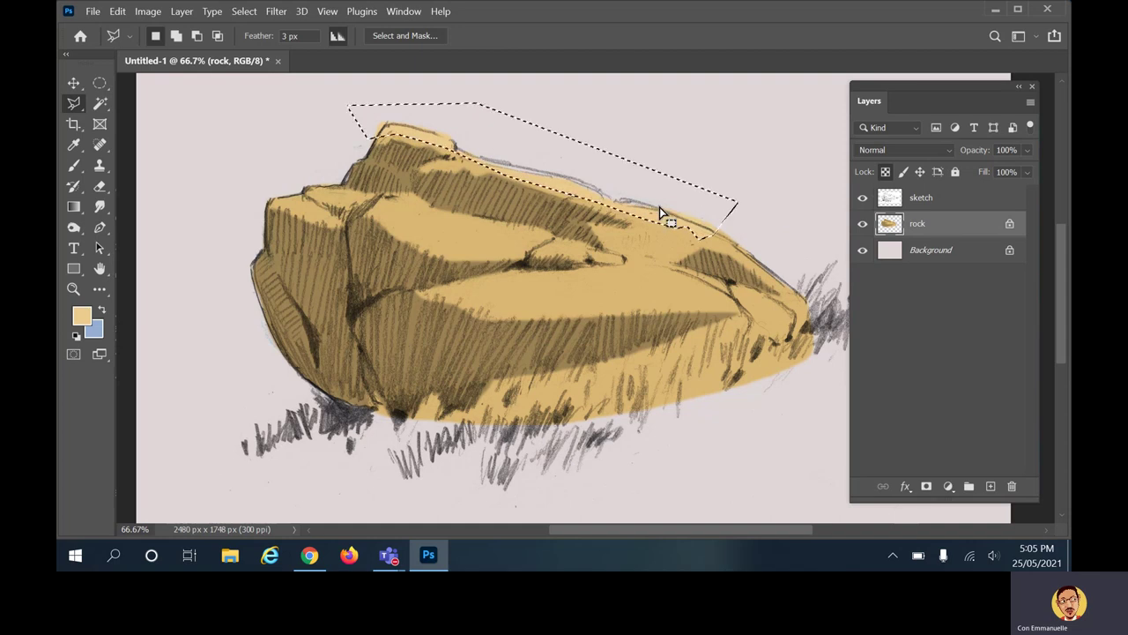
{"action": "left_click", "coordinate": [82, 316]}
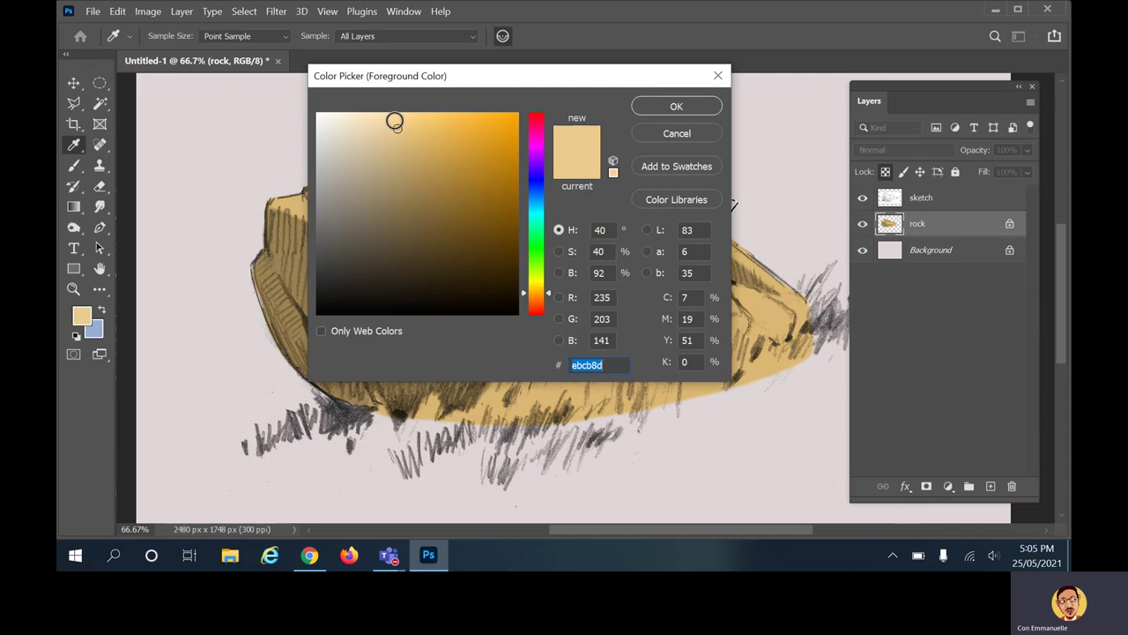
{"action": "left_click", "coordinate": [369, 125]}
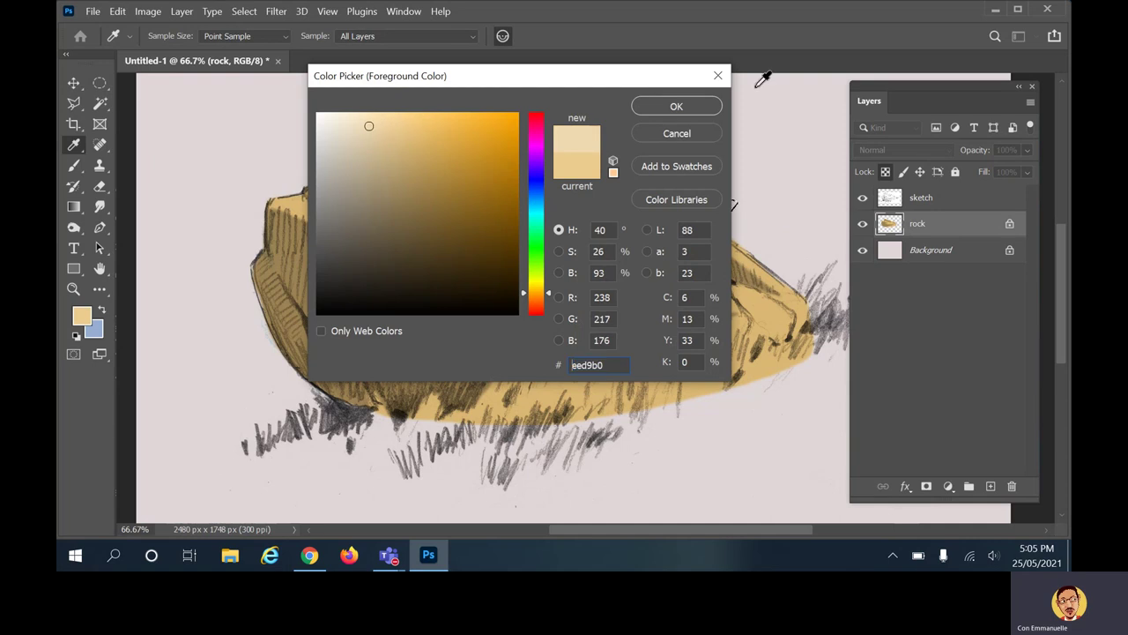
{"action": "left_click", "coordinate": [708, 106]}
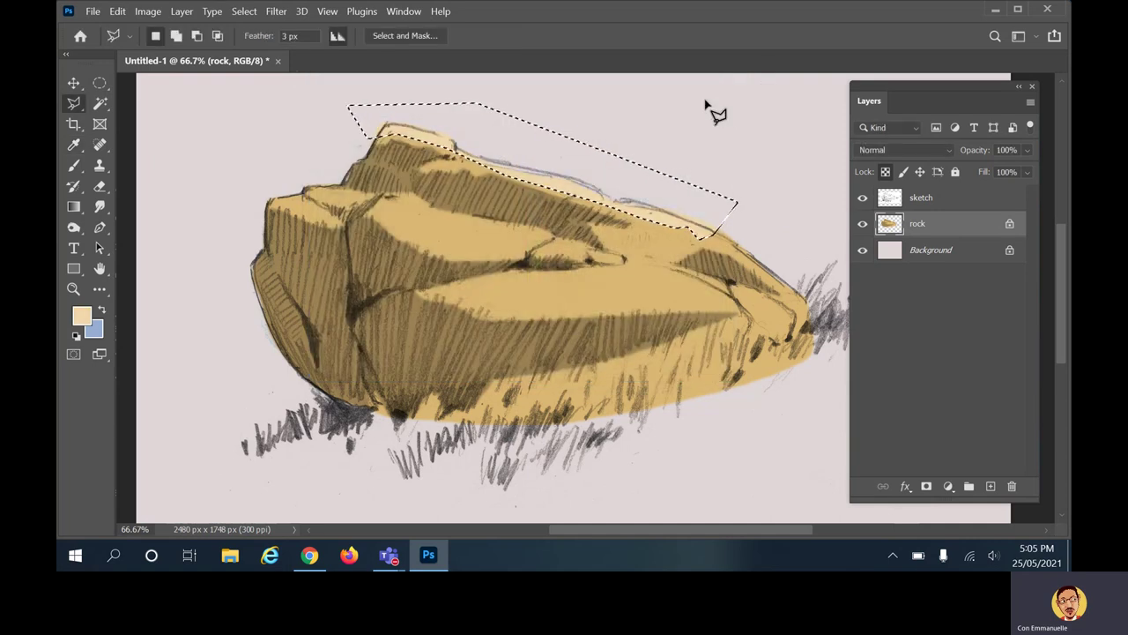
{"action": "key", "text": "ctrl+d"}
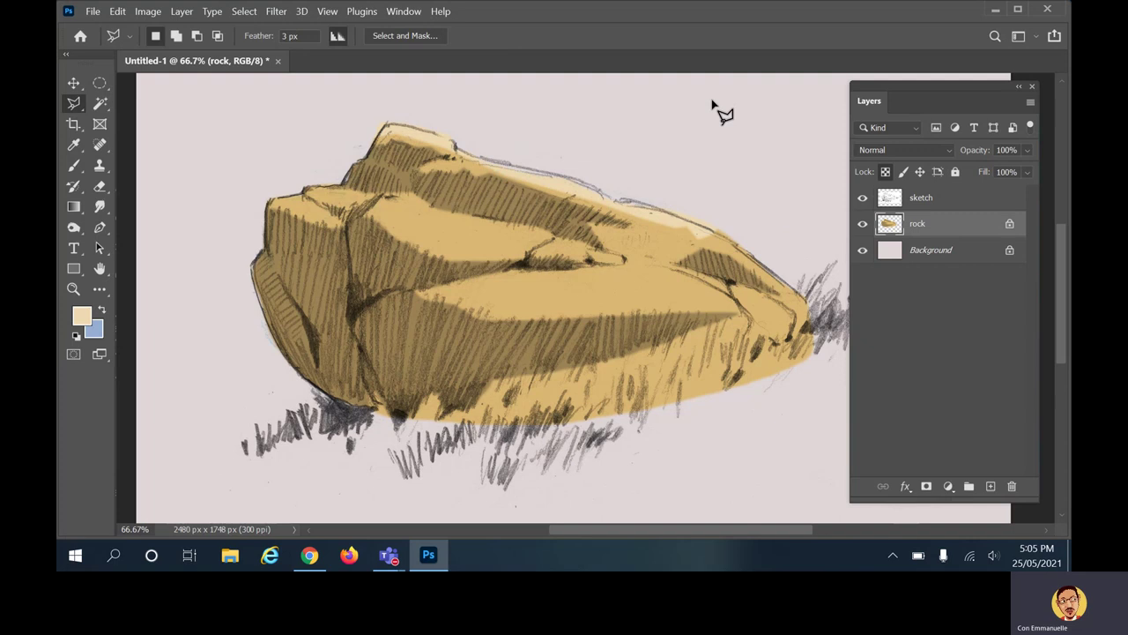
{"action": "left_click", "coordinate": [862, 197]}
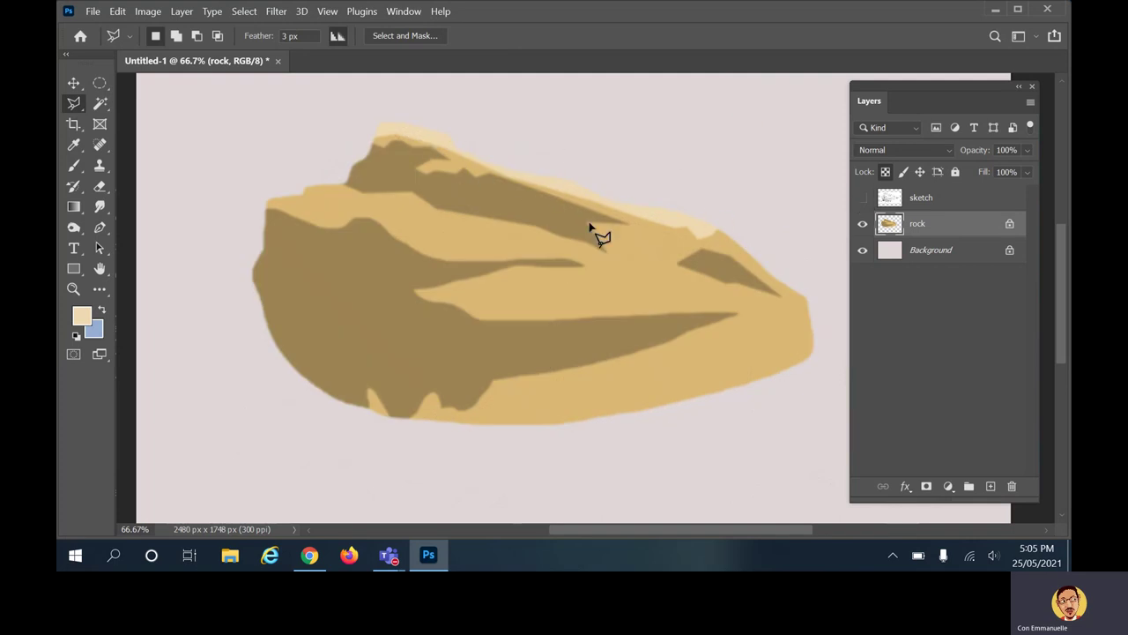
{"action": "left_click", "coordinate": [862, 210]}
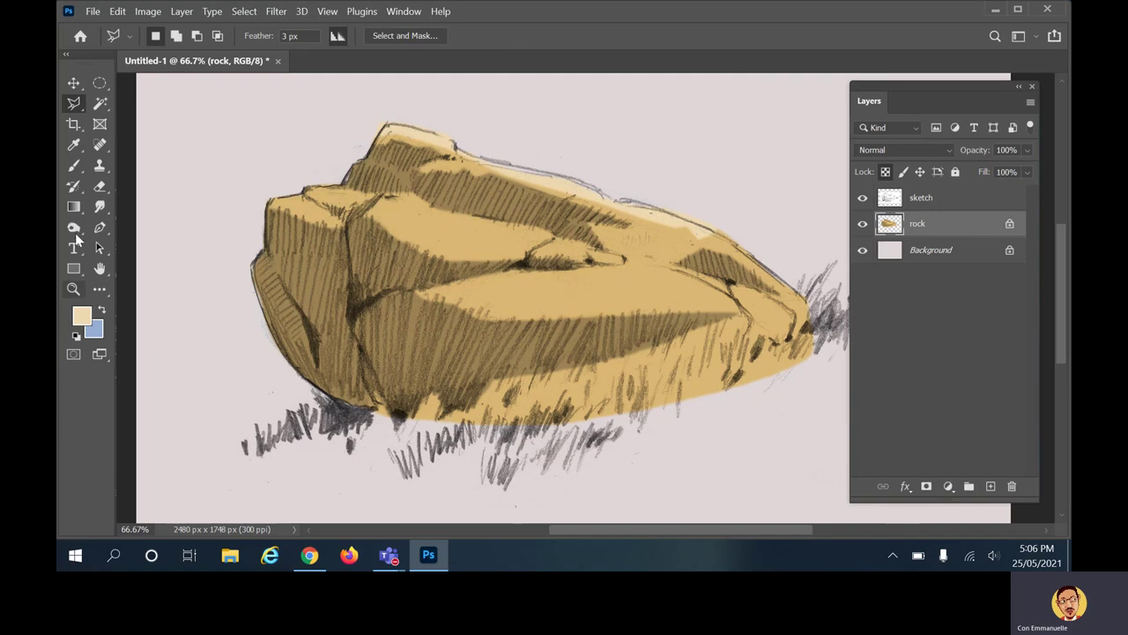
Set the foreground colour to dark brown #675636.
{"action": "left_click", "coordinate": [82, 317]}
{"action": "left_click_drag", "start_coordinate": [419, 251], "coordinate": [414, 233]}
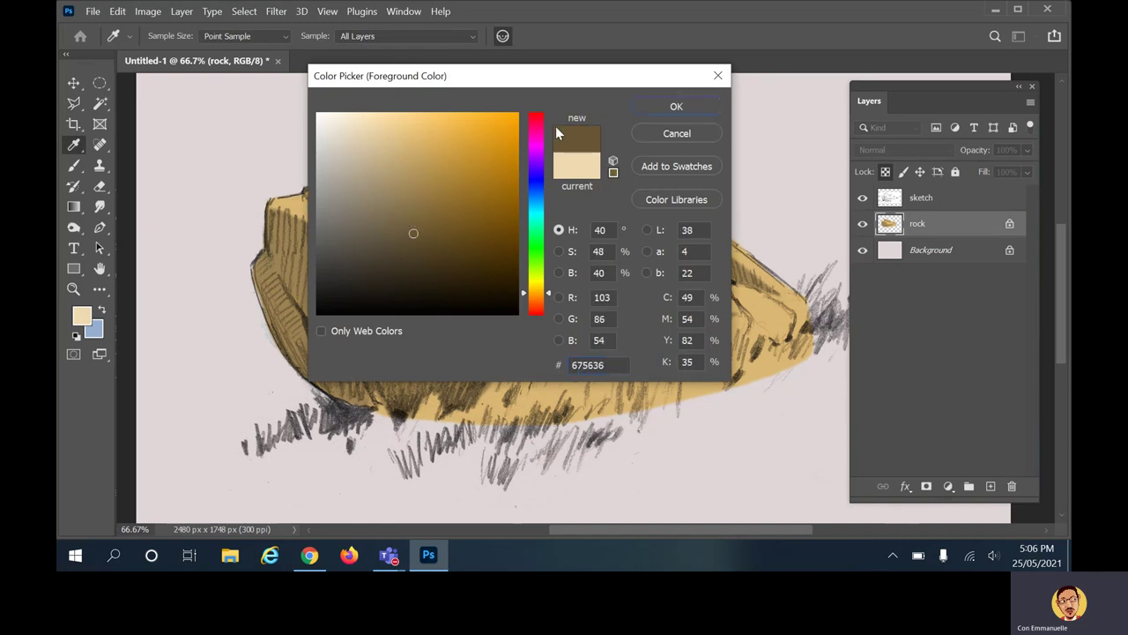
{"action": "left_click", "coordinate": [697, 106]}
Outline the darkest shadow across the rock's lower left with the Polygonal Lasso tool, fill it with the foreground colour and deselect.
{"action": "left_click", "coordinate": [74, 103]}
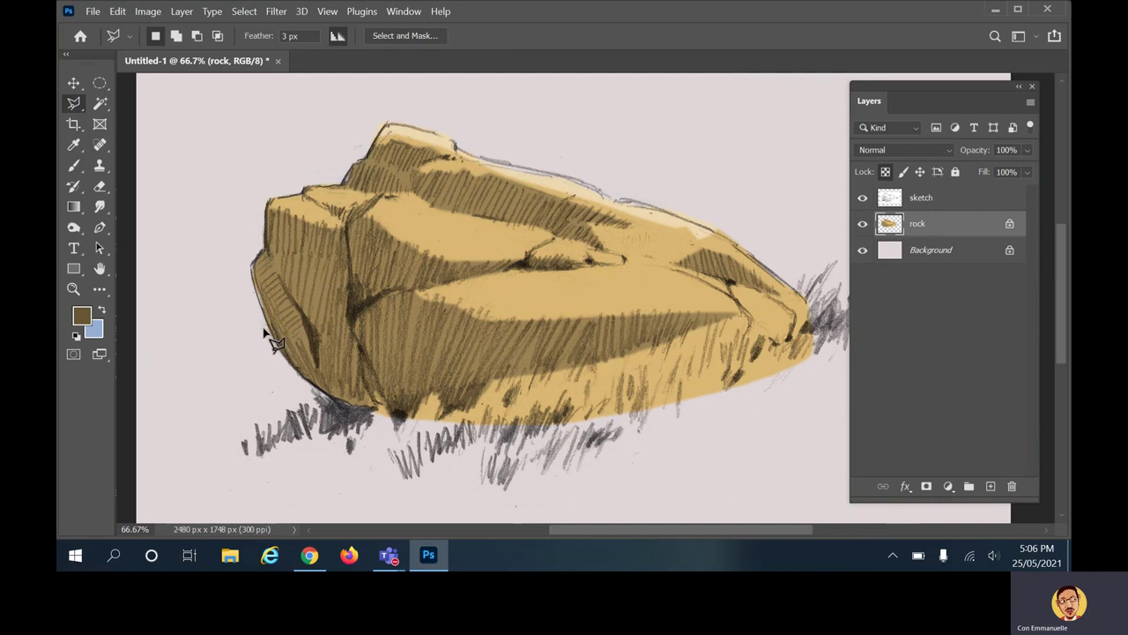
{"action": "mouse_move", "coordinate": [244, 245]}
{"action": "left_mouse_down"}
{"action": "mouse_move", "coordinate": [285, 267]}
{"action": "mouse_move", "coordinate": [298, 315]}
{"action": "left_mouse_up"}
{"action": "left_click", "coordinate": [326, 335]}
{"action": "left_click", "coordinate": [354, 278]}
{"action": "left_click_drag", "start_coordinate": [468, 361], "coordinate": [529, 381]}
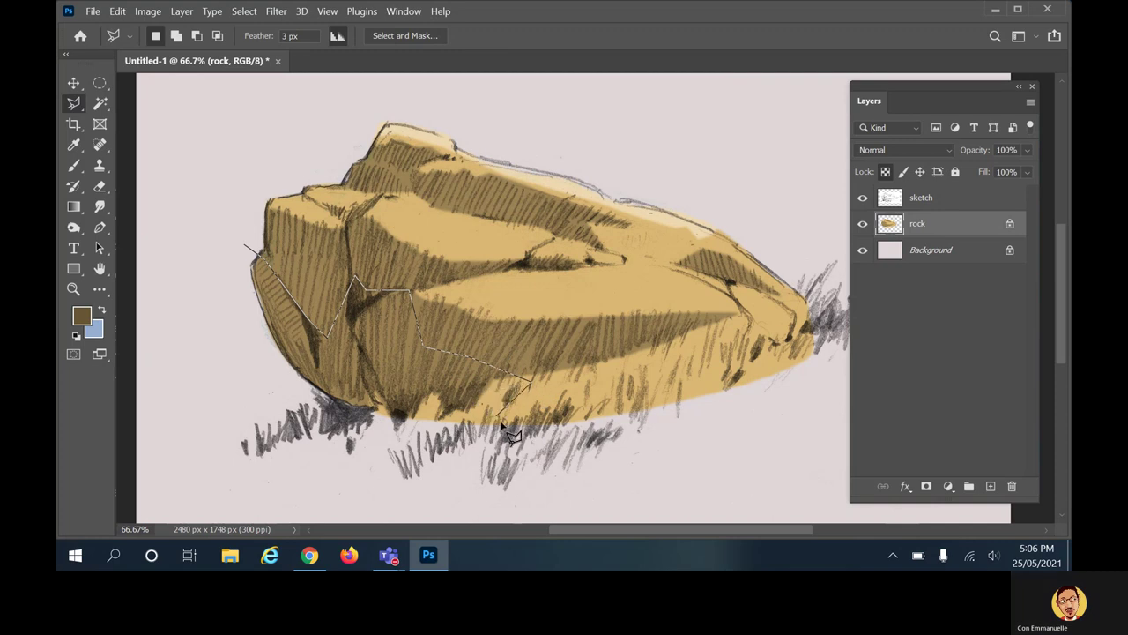
{"action": "left_click", "coordinate": [479, 453]}
{"action": "left_click", "coordinate": [293, 436]}
{"action": "left_click", "coordinate": [187, 298]}
{"action": "left_click", "coordinate": [246, 248]}
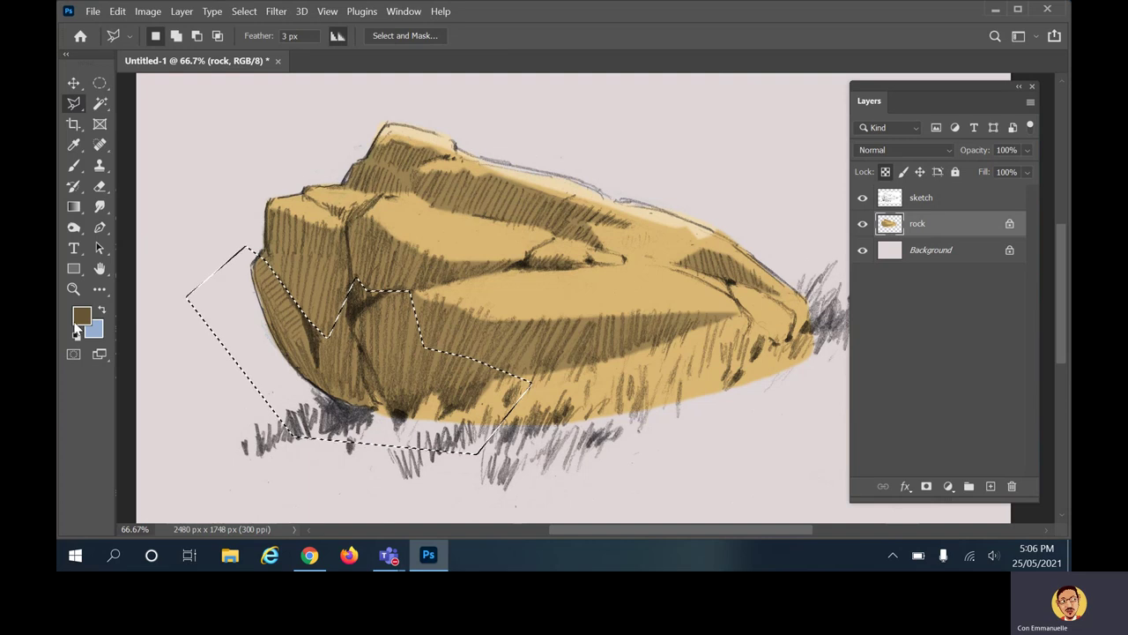
{"action": "key", "text": "alt"}
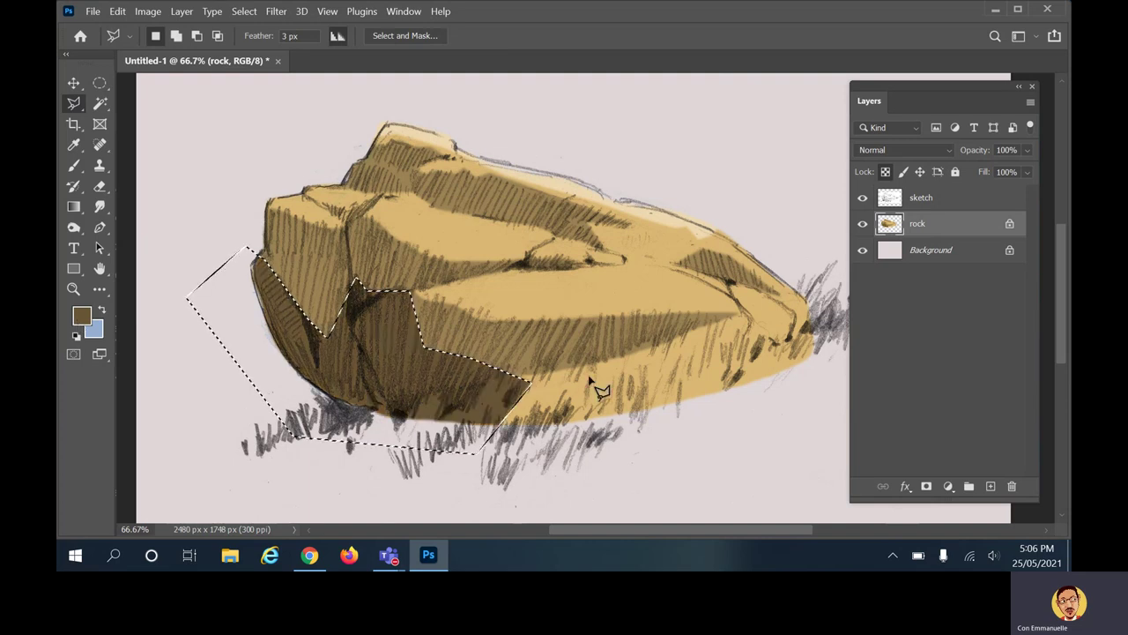
{"action": "key", "text": "ctrl+d"}
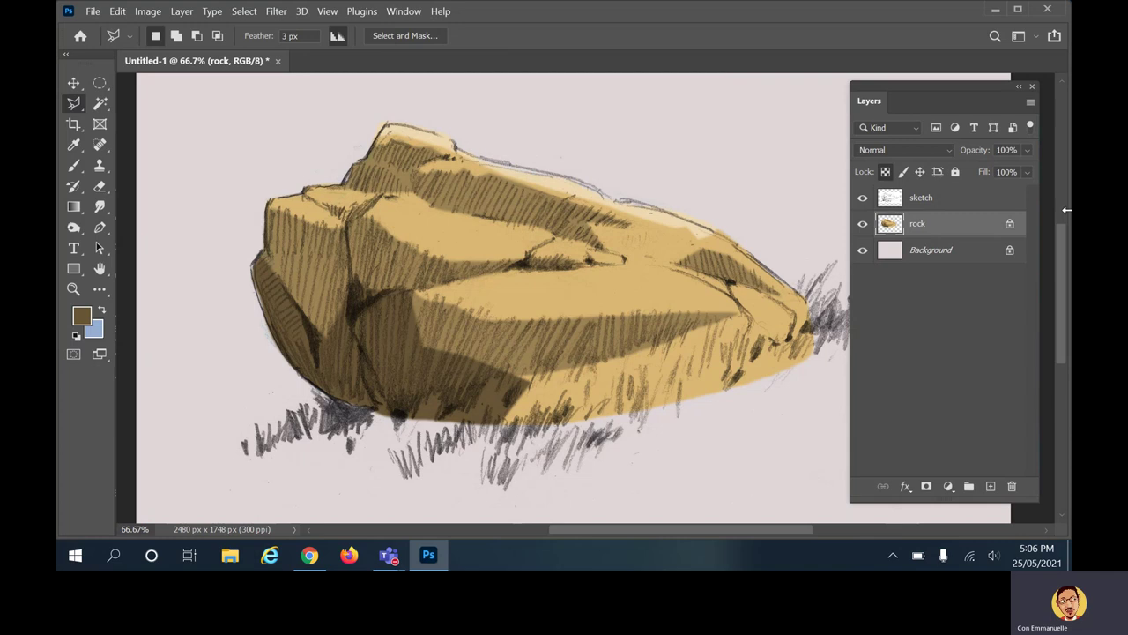
Hide the sketch layer to view the painted rock shapes without the line work.
{"action": "left_click", "coordinate": [862, 198]}
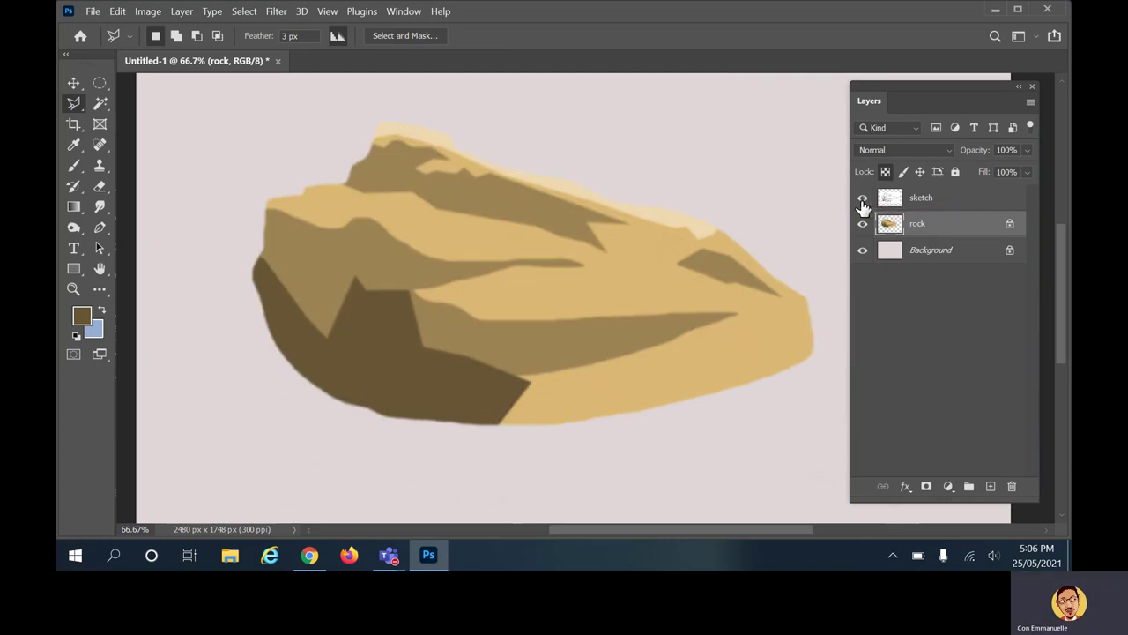
{"action": "left_click", "coordinate": [863, 204]}
{"action": "left_click", "coordinate": [863, 204]}
Set the foreground colour to the warm orange #d37e45.
{"action": "left_click", "coordinate": [87, 146]}
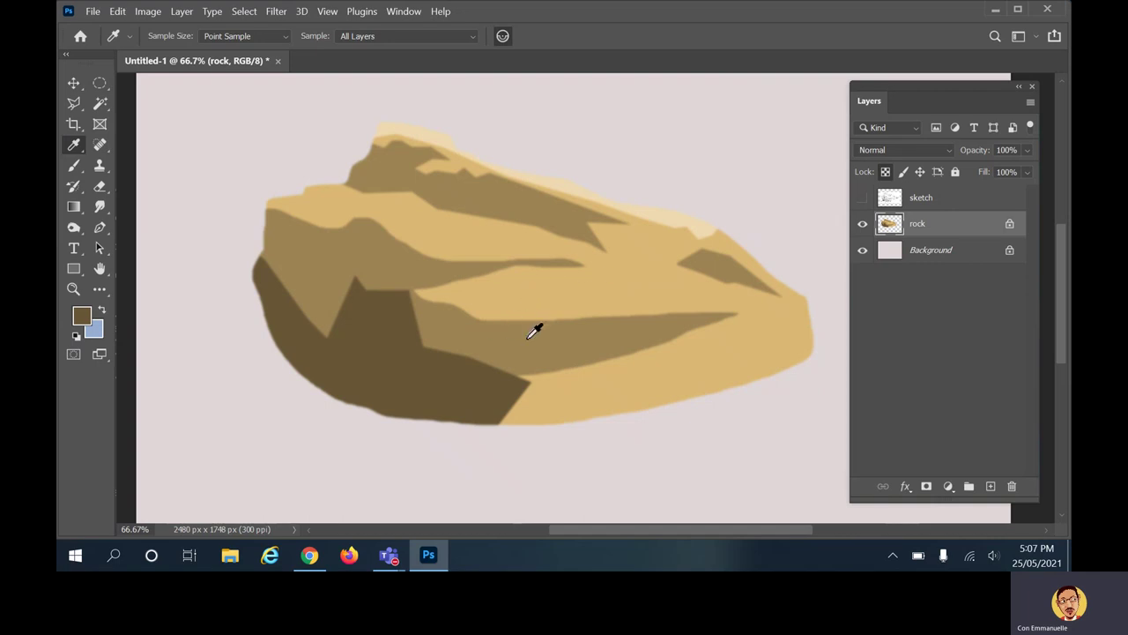
{"action": "left_click", "coordinate": [84, 316]}
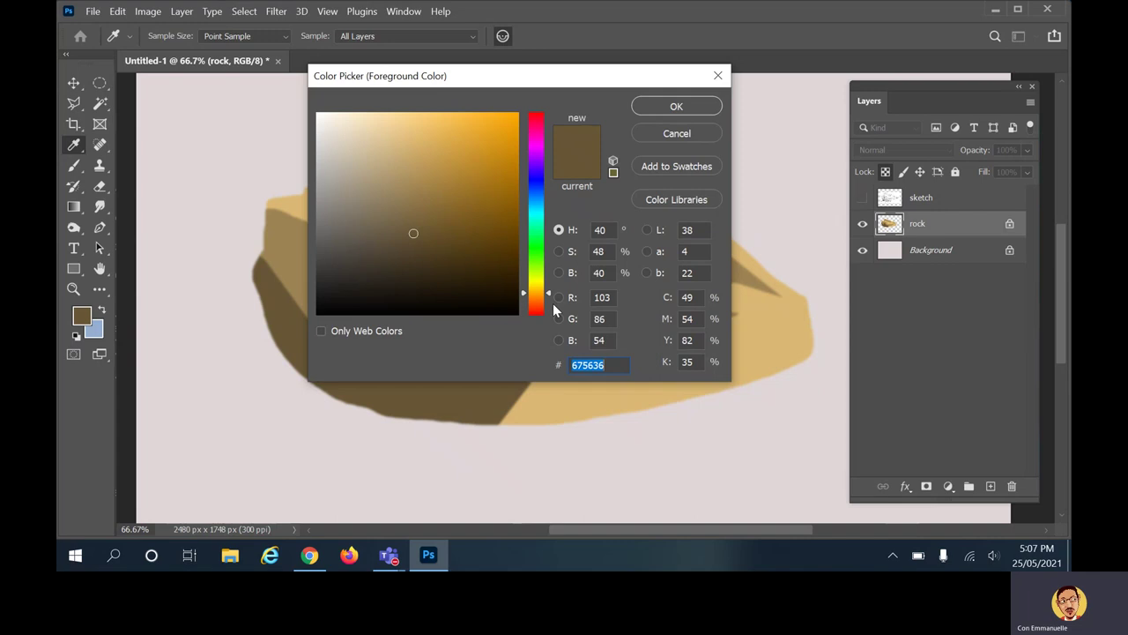
{"action": "mouse_move", "coordinate": [552, 297]}
{"action": "left_mouse_down"}
{"action": "mouse_move", "coordinate": [550, 287]}
{"action": "mouse_move", "coordinate": [552, 305]}
{"action": "left_mouse_up"}
{"action": "left_click_drag", "start_coordinate": [452, 152], "coordinate": [452, 146]}
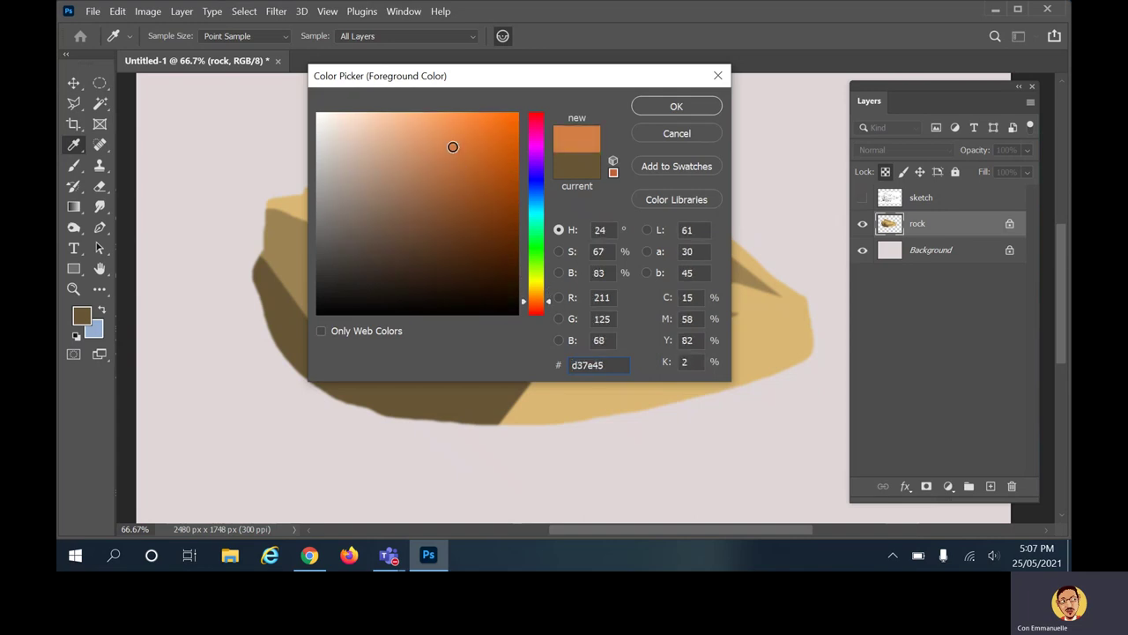
{"action": "left_click", "coordinate": [676, 106]}
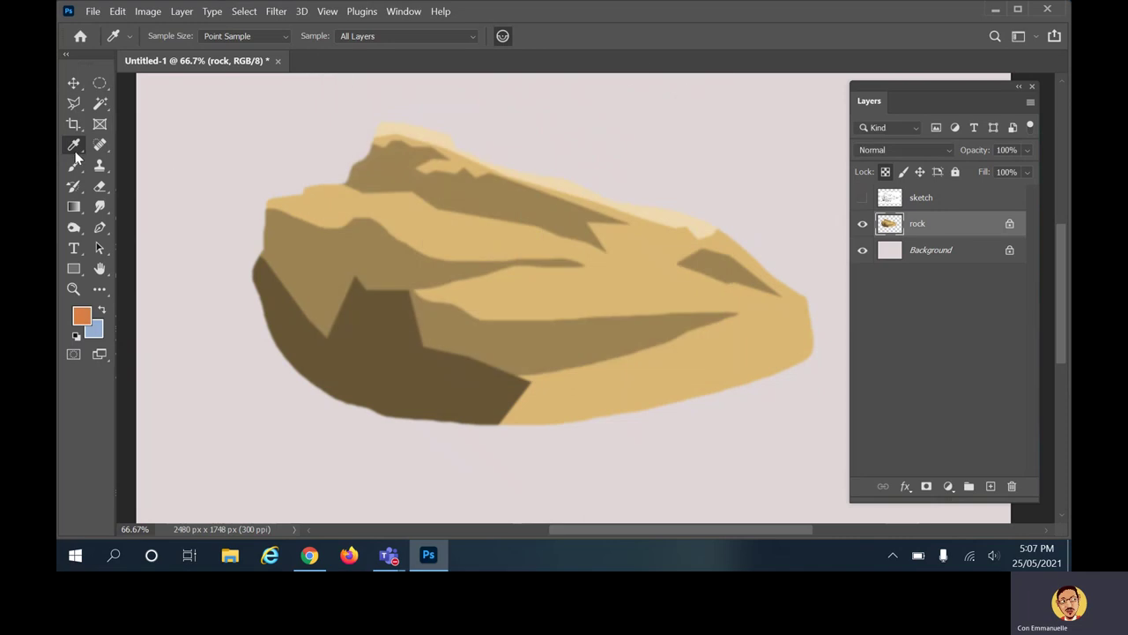
Draw a freehand selection of a thin, irregular patch across the rock's light middle face with the Lasso tool at 3 px feather.
{"action": "left_click", "coordinate": [75, 103]}
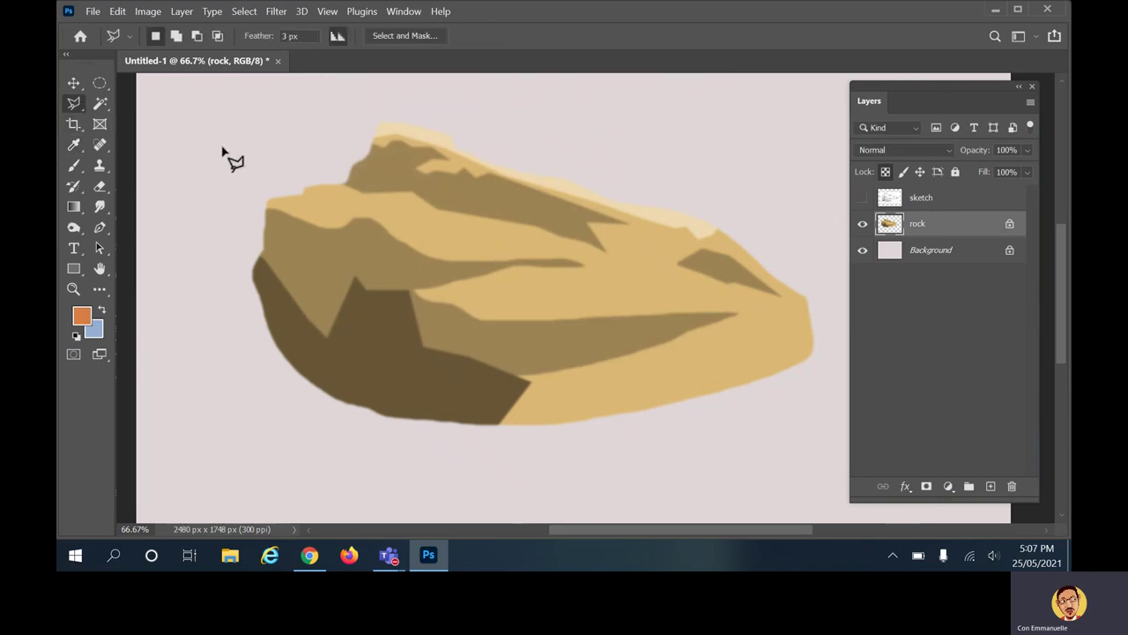
{"action": "right_click", "coordinate": [75, 104]}
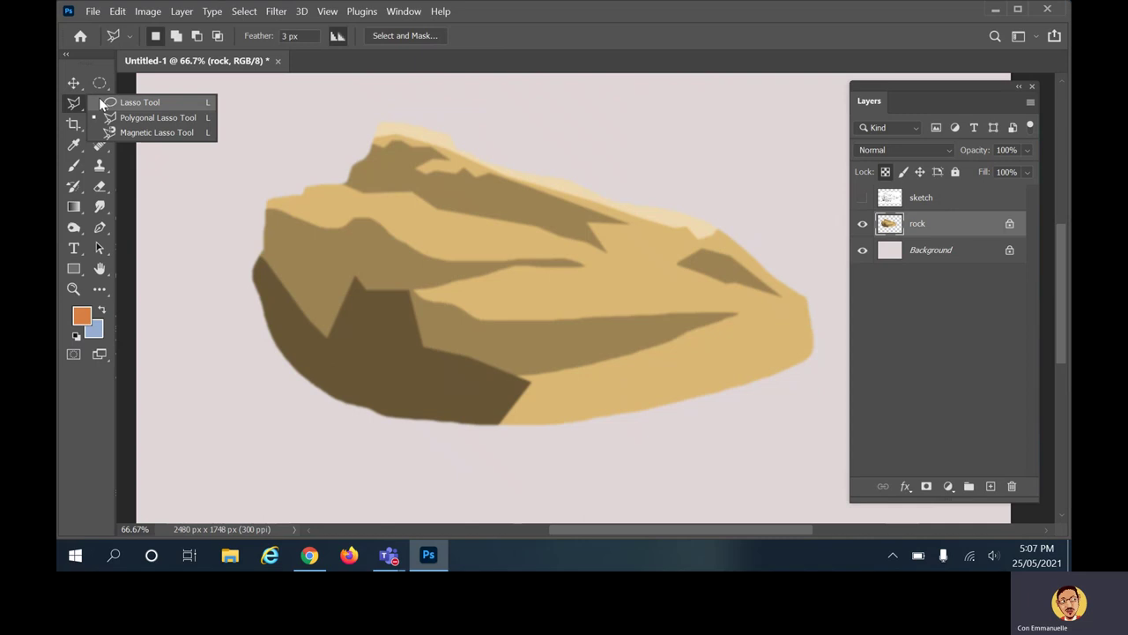
{"action": "left_click", "coordinate": [132, 102]}
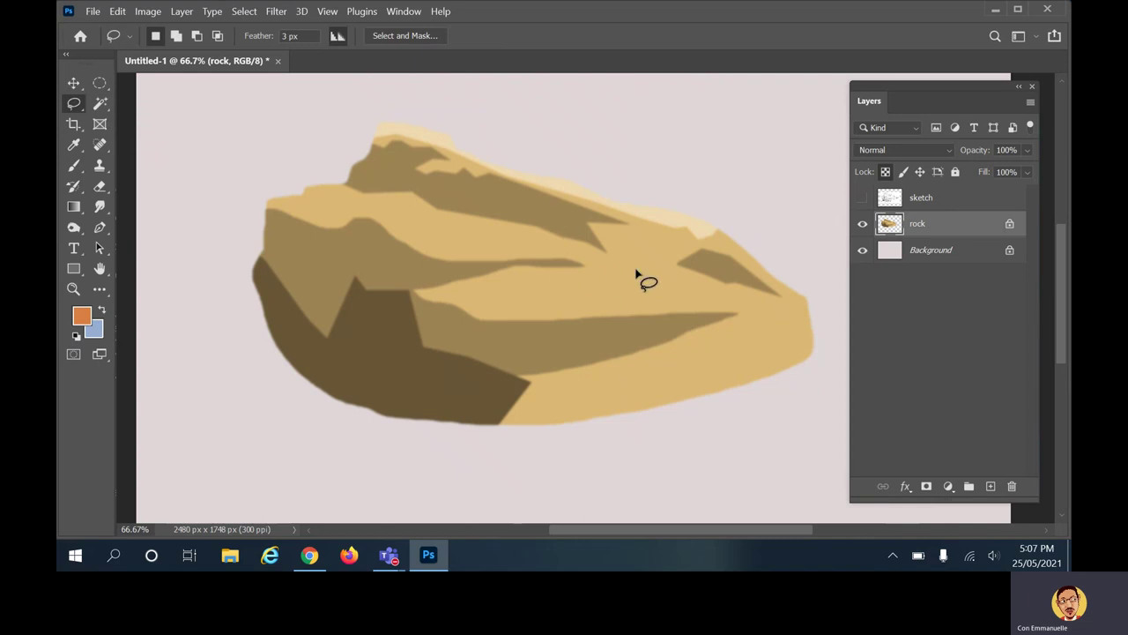
{"action": "mouse_move", "coordinate": [667, 283]}
{"action": "left_mouse_down"}
{"action": "mouse_move", "coordinate": [504, 285]}
{"action": "mouse_move", "coordinate": [513, 306]}
{"action": "mouse_move", "coordinate": [538, 310]}
{"action": "mouse_move", "coordinate": [594, 296]}
{"action": "left_mouse_up"}
{"action": "left_click_drag", "start_coordinate": [672, 283], "coordinate": [670, 283]}
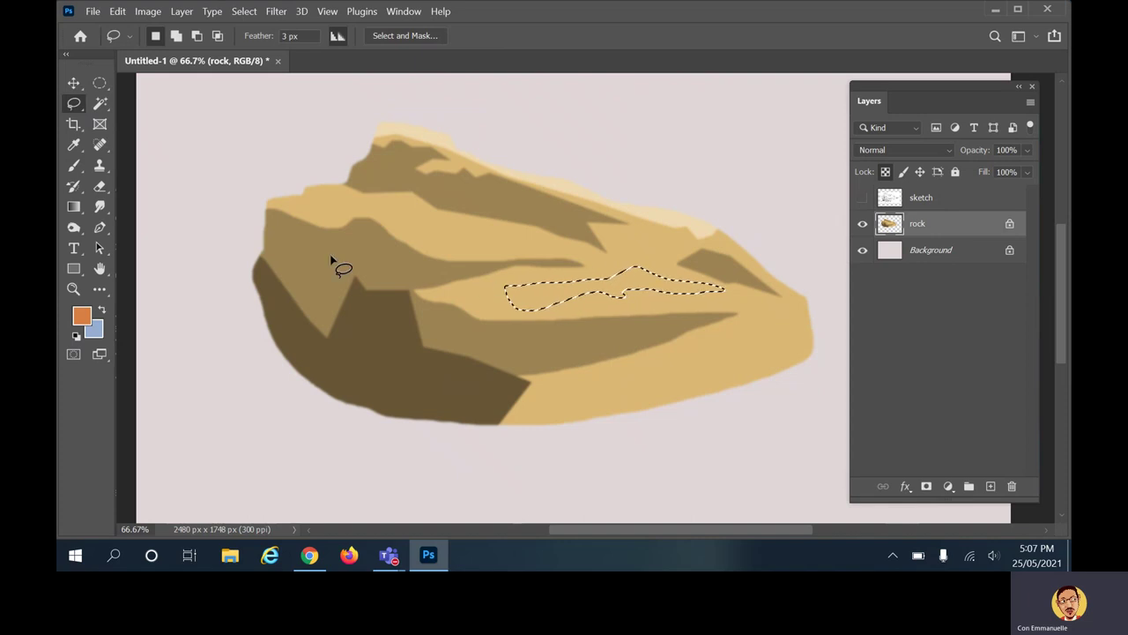
Apply a linear foreground-to-transparent gradient across the selected middle-face patch, fading the orange from left to right, and deselect.
{"action": "left_click", "coordinate": [73, 206]}
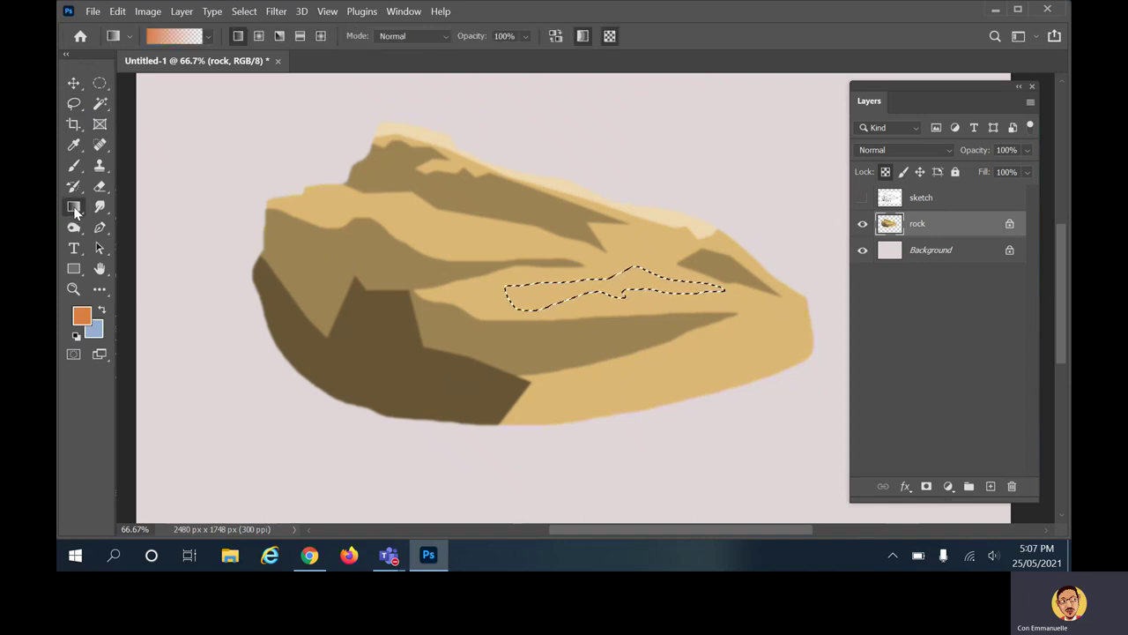
{"action": "right_click", "coordinate": [69, 204]}
{"action": "left_click", "coordinate": [142, 207]}
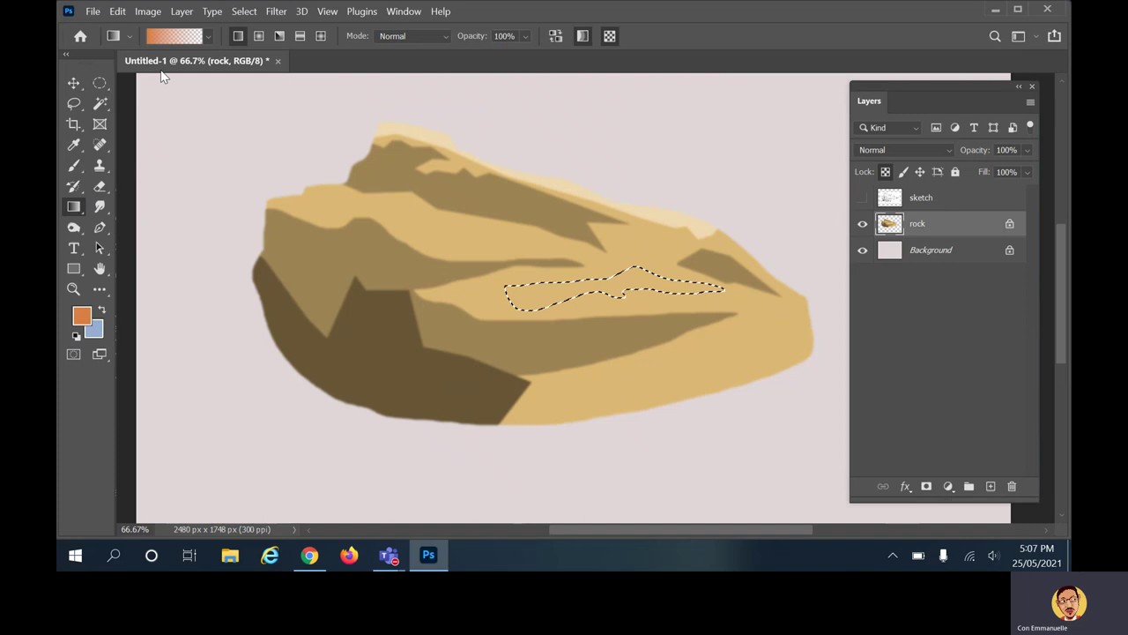
{"action": "left_click", "coordinate": [209, 35]}
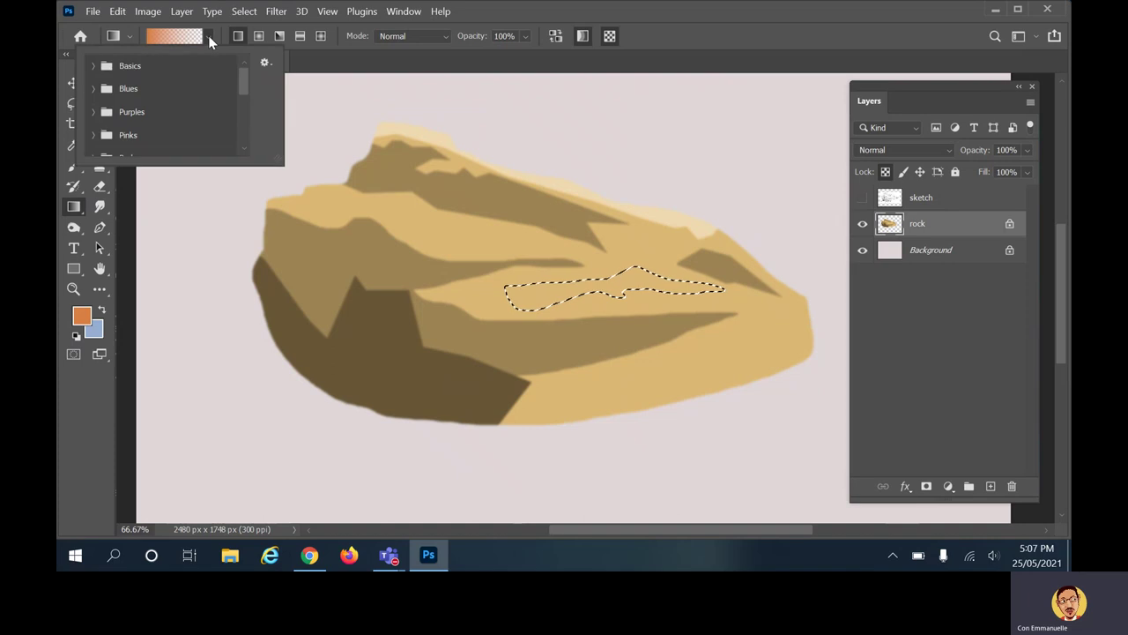
{"action": "left_click", "coordinate": [94, 67]}
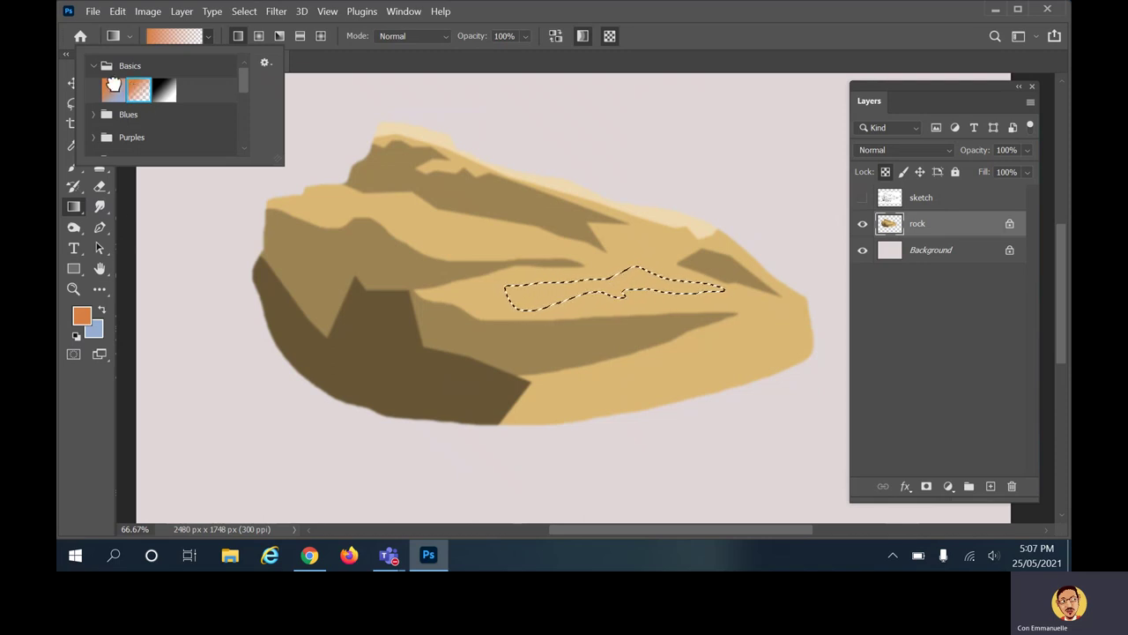
{"action": "left_click", "coordinate": [114, 88]}
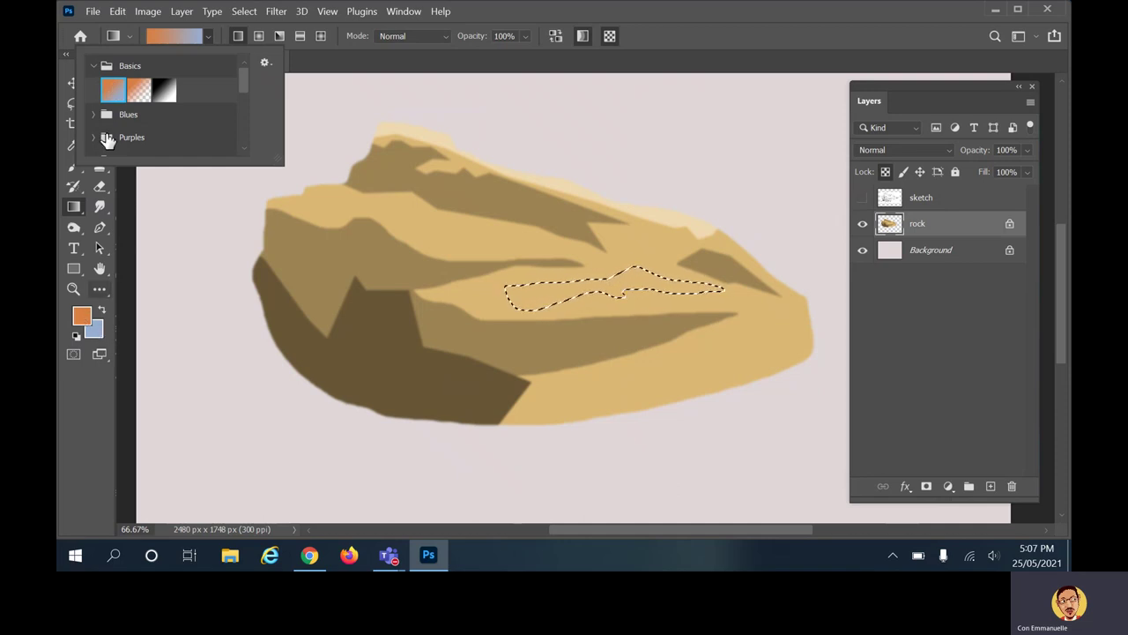
{"action": "left_click", "coordinate": [139, 91]}
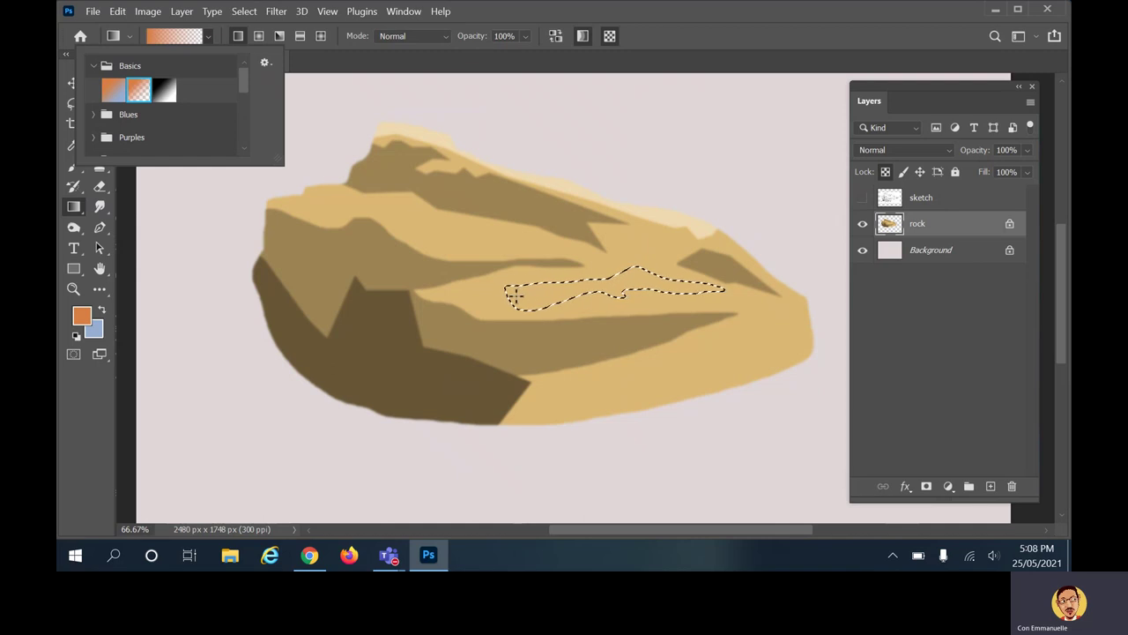
{"action": "left_click_drag", "start_coordinate": [516, 296], "coordinate": [585, 294]}
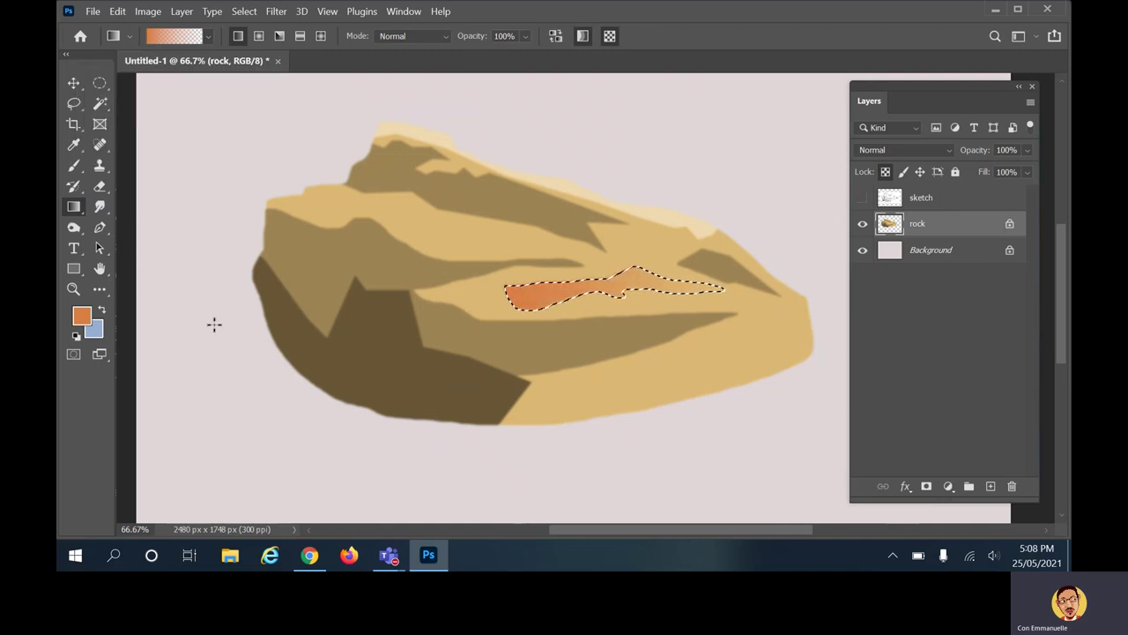
{"action": "key", "text": "ctrl+d"}
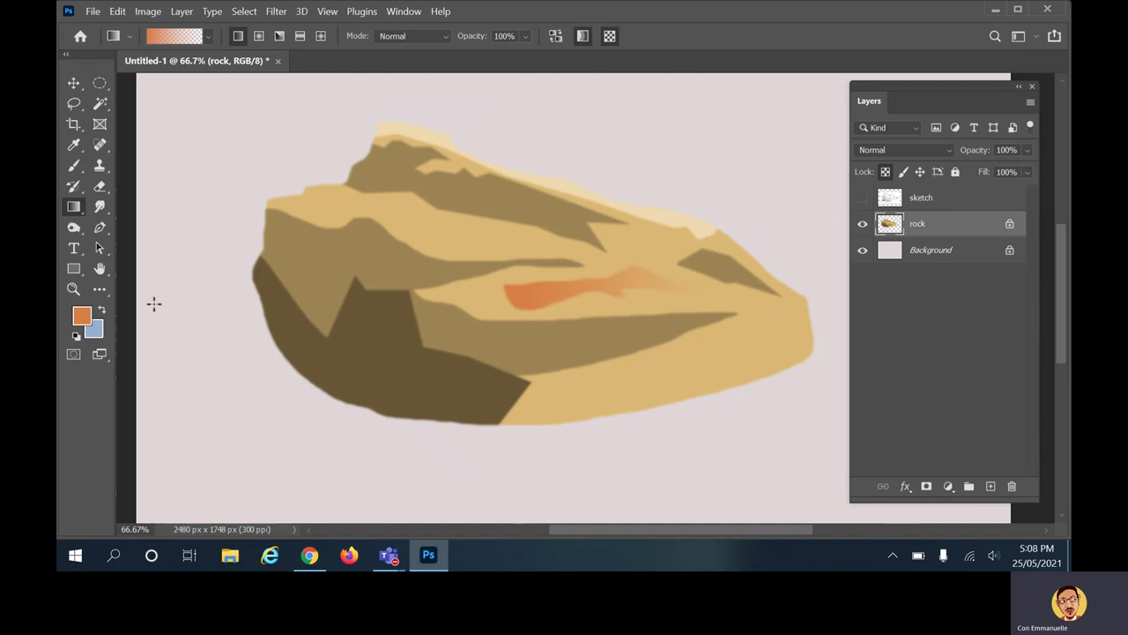
Outline a forked patch on the rock's upper light face with the Lasso tool, apply the orange-to-transparent gradient rightward and deselect.
{"action": "left_click", "coordinate": [75, 104]}
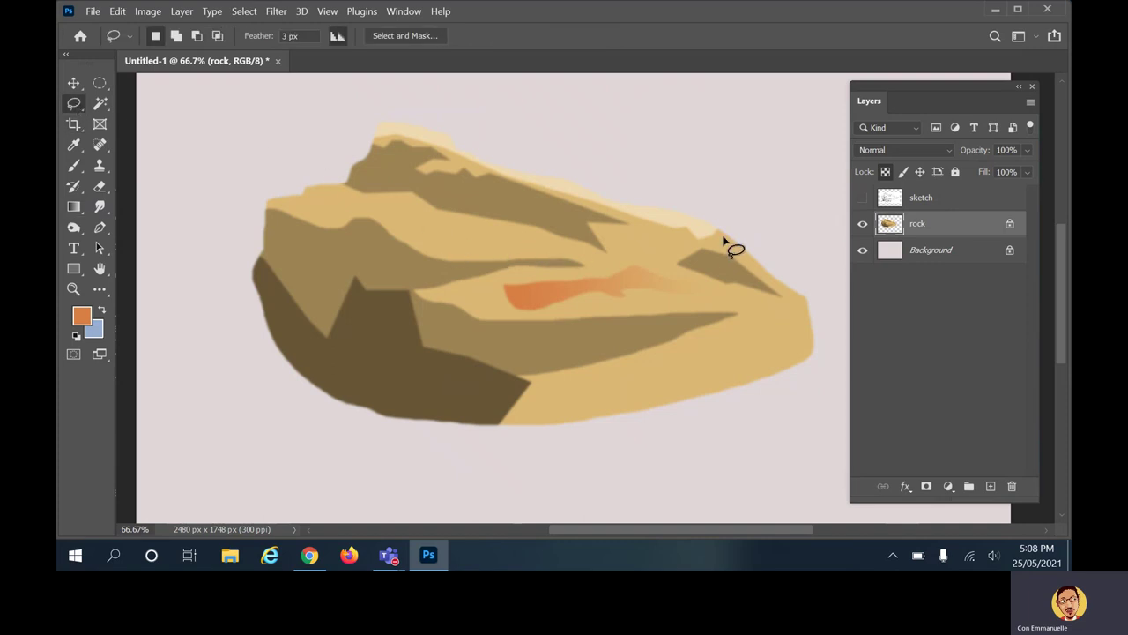
{"action": "mouse_move", "coordinate": [415, 202]}
{"action": "left_mouse_down"}
{"action": "mouse_move", "coordinate": [407, 238]}
{"action": "mouse_move", "coordinate": [510, 256]}
{"action": "mouse_move", "coordinate": [460, 236]}
{"action": "mouse_move", "coordinate": [567, 250]}
{"action": "mouse_move", "coordinate": [514, 228]}
{"action": "left_mouse_up"}
{"action": "left_click_drag", "start_coordinate": [465, 225], "coordinate": [414, 203]}
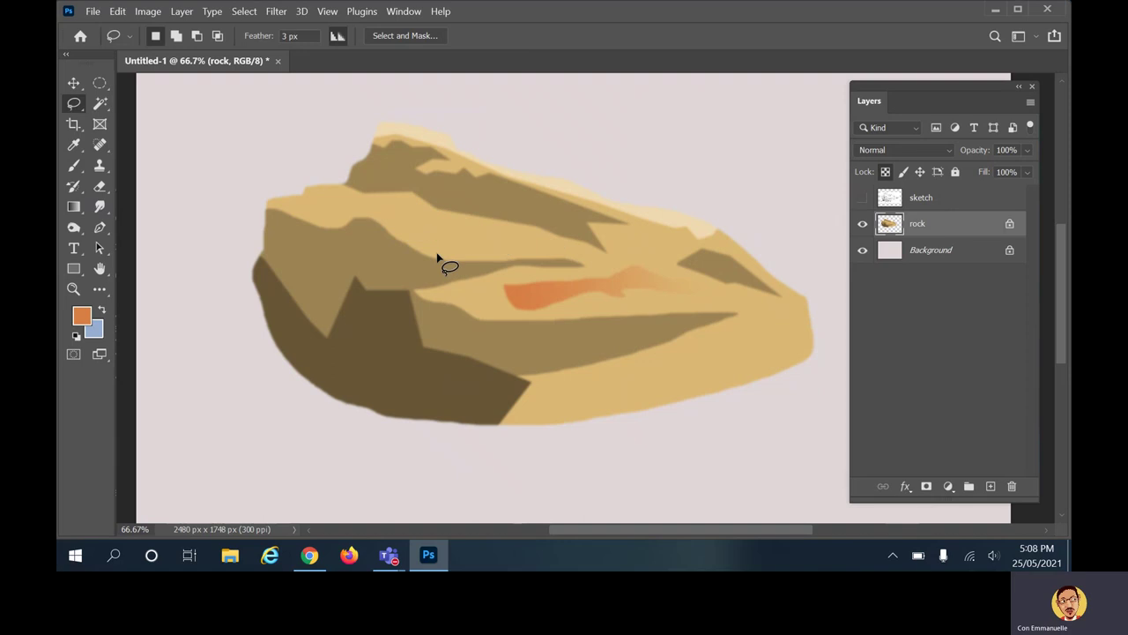
{"action": "left_click", "coordinate": [74, 206]}
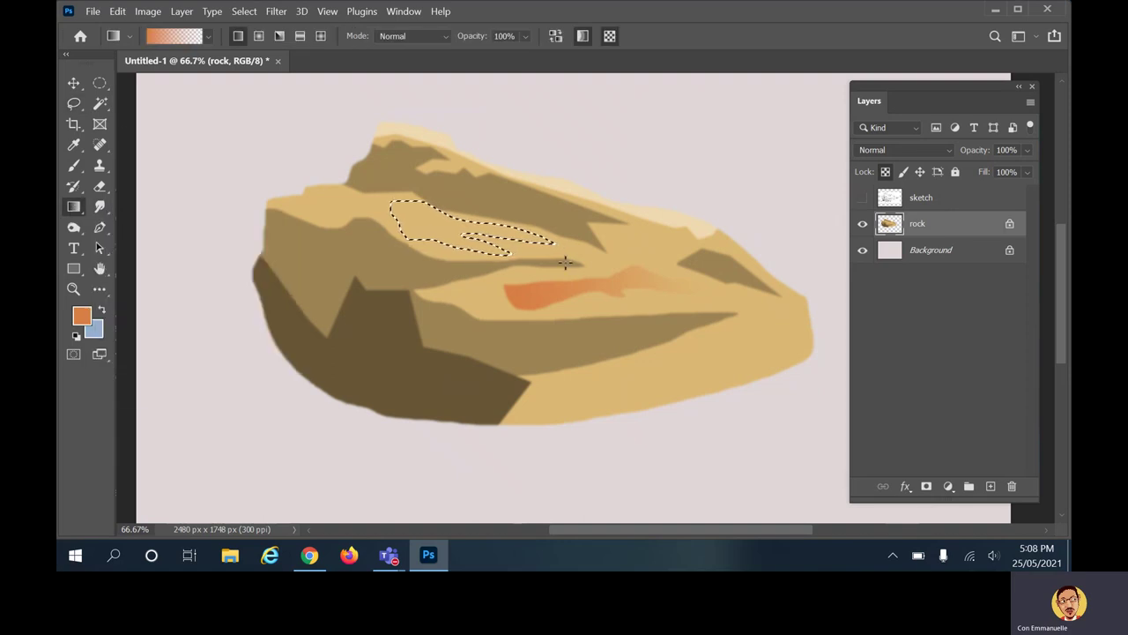
{"action": "mouse_move", "coordinate": [395, 207]}
{"action": "left_mouse_down"}
{"action": "mouse_move", "coordinate": [528, 250]}
{"action": "mouse_move", "coordinate": [552, 245]}
{"action": "left_mouse_up"}
{"action": "key", "text": "ctrl+d"}
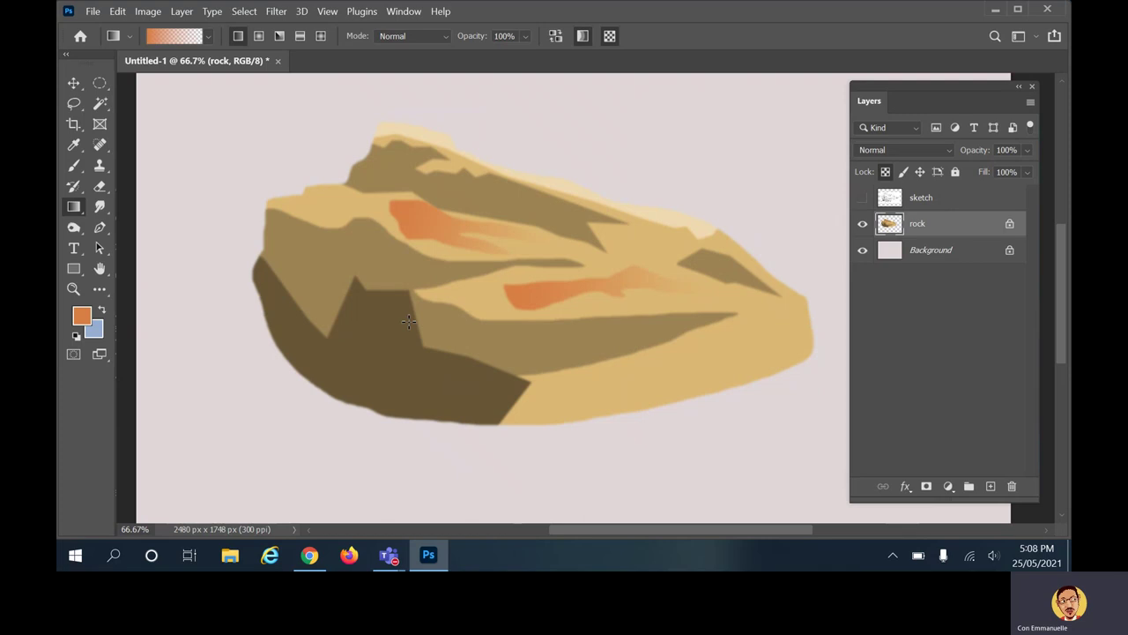
Show the sketch layer over the painted rock and shift the Layers panel clear of the canvas.
{"action": "scroll", "coordinate": [408, 320], "scroll_direction": "down", "scroll_amount": 3}
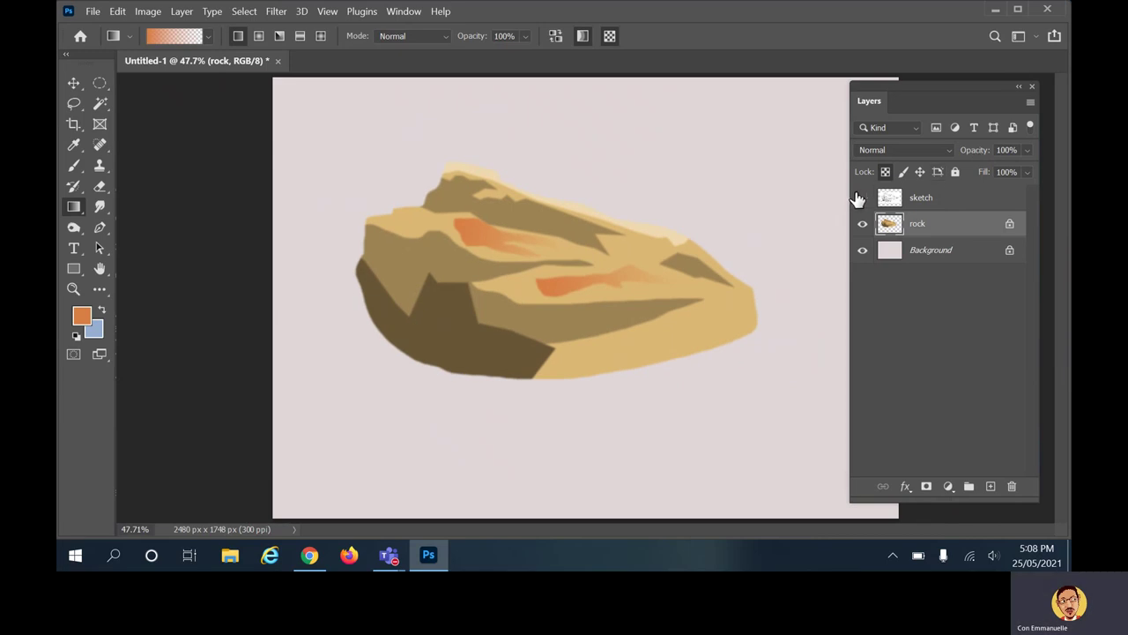
{"action": "left_click", "coordinate": [862, 198]}
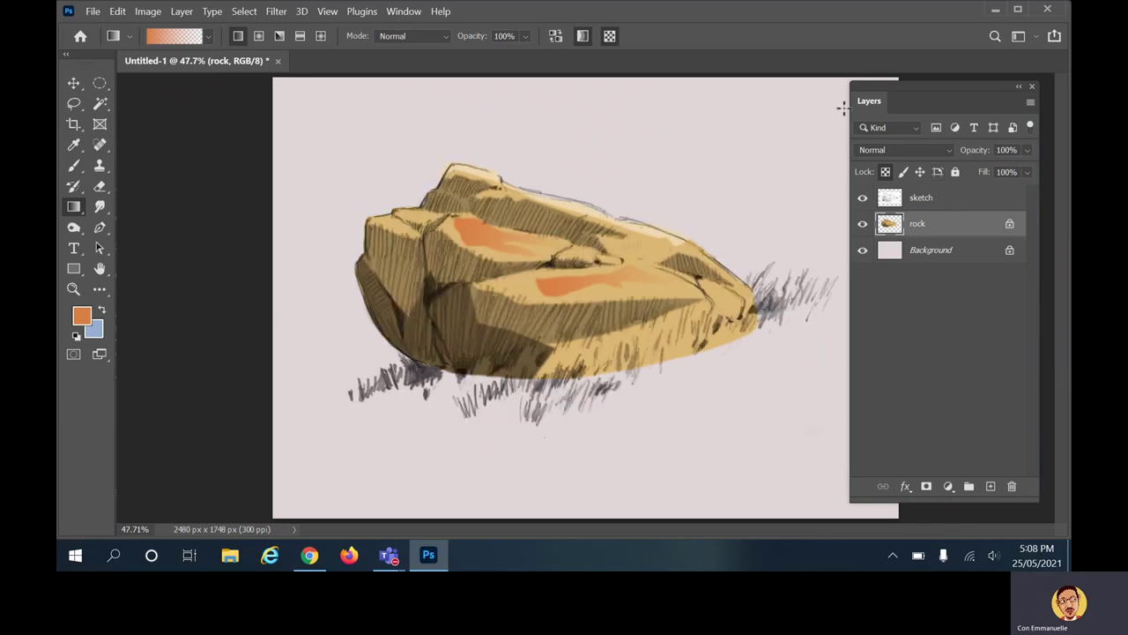
{"action": "left_click_drag", "start_coordinate": [890, 92], "coordinate": [948, 89]}
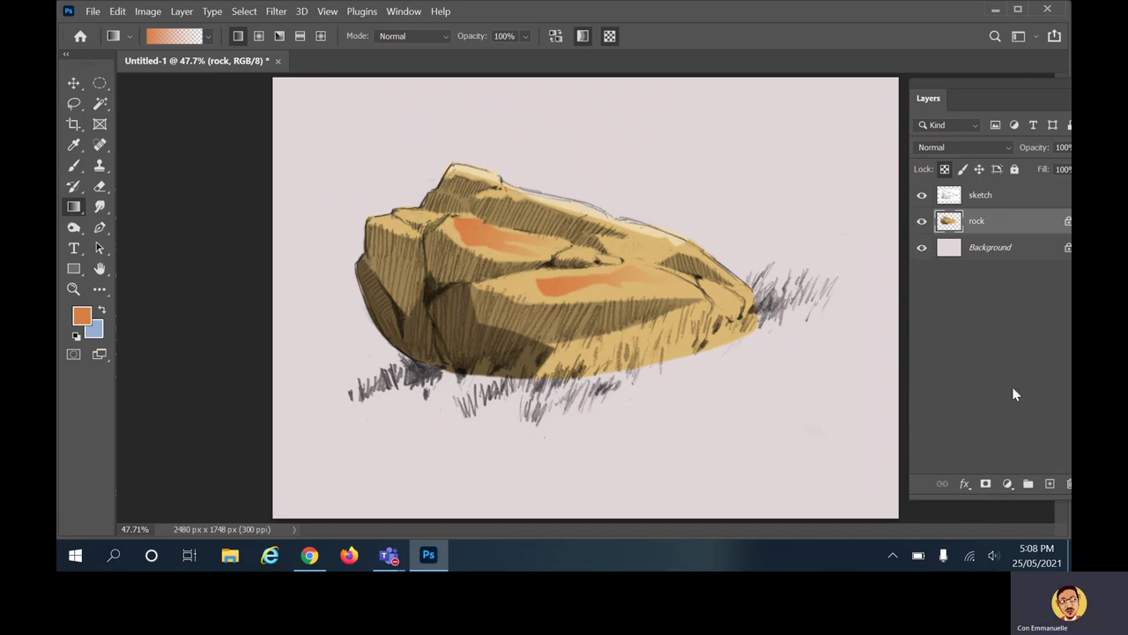
Create a new layer named "hill" and place it between the rock layer and the Background.
{"action": "left_click", "coordinate": [1028, 484]}
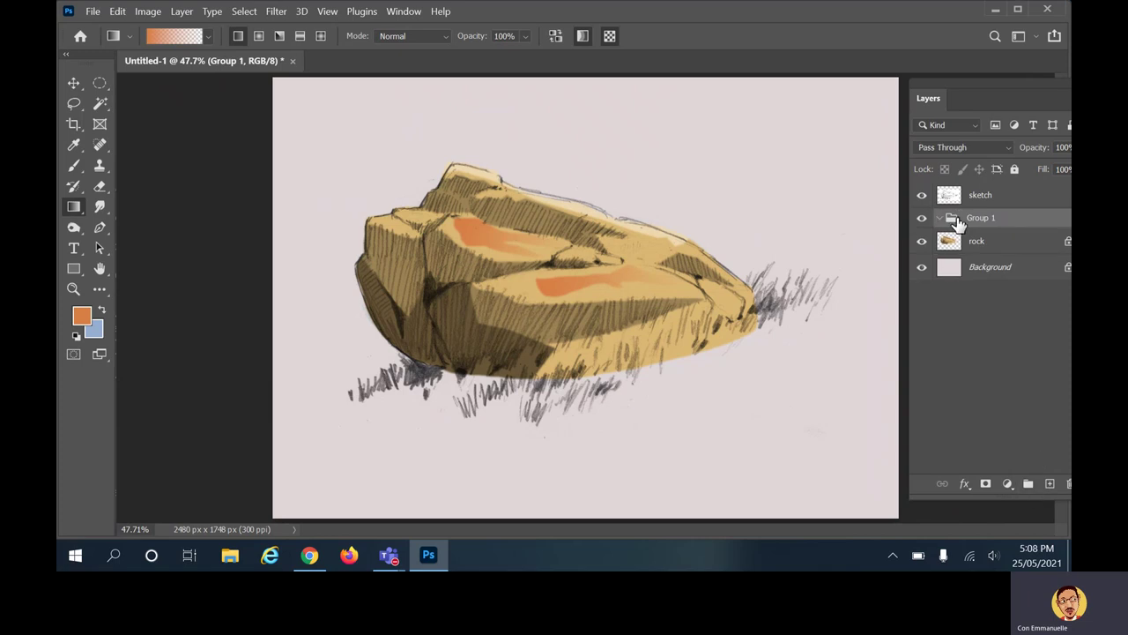
{"action": "key", "text": "ctrl+z"}
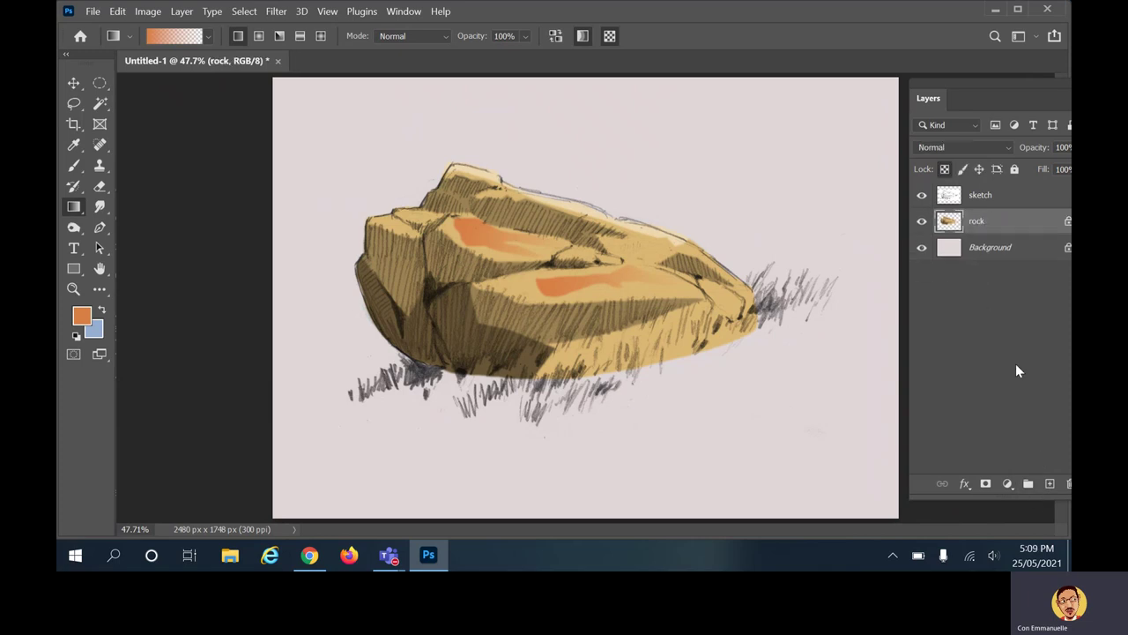
{"action": "left_click", "coordinate": [1049, 485]}
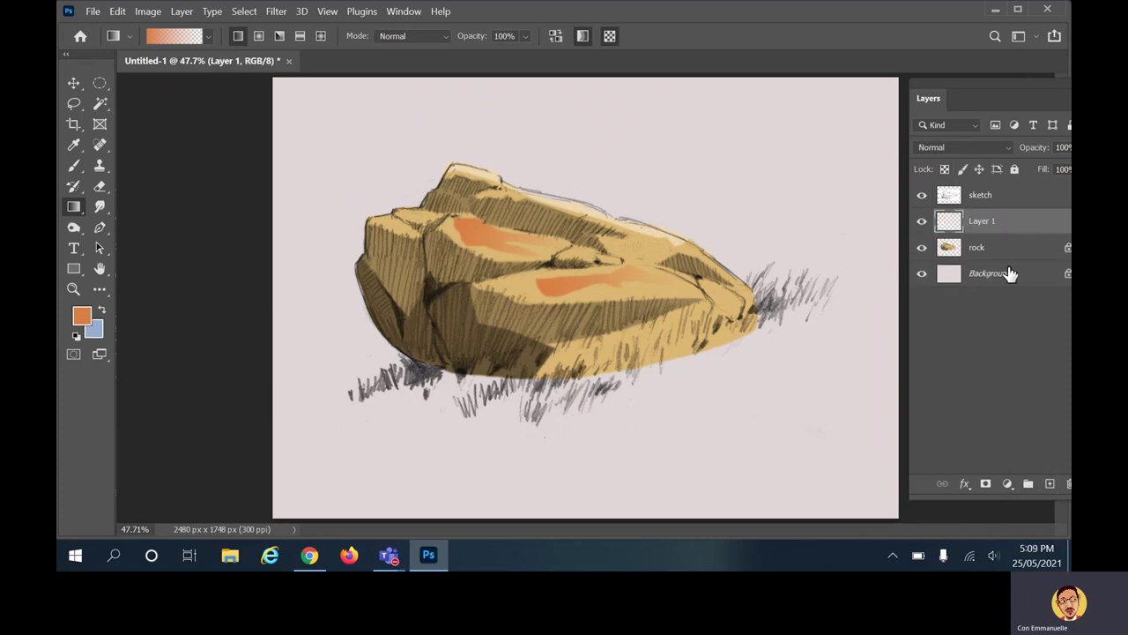
{"action": "double_click", "coordinate": [983, 223]}
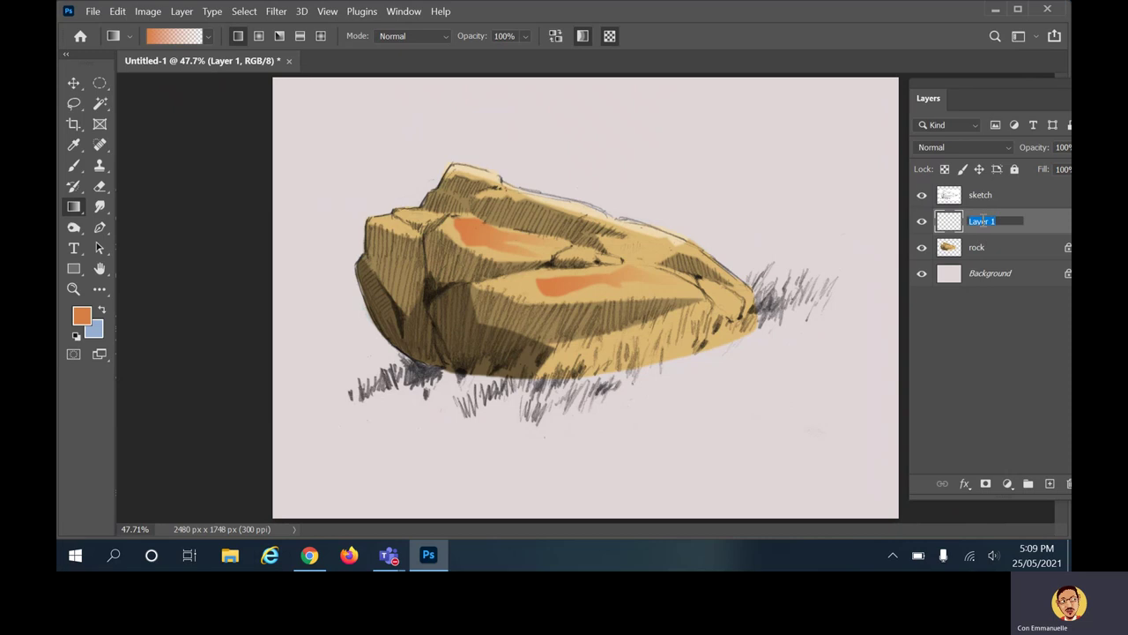
{"action": "type", "text": "hill"}
{"action": "key", "text": "Return"}
{"action": "left_click_drag", "start_coordinate": [963, 226], "coordinate": [959, 275]}
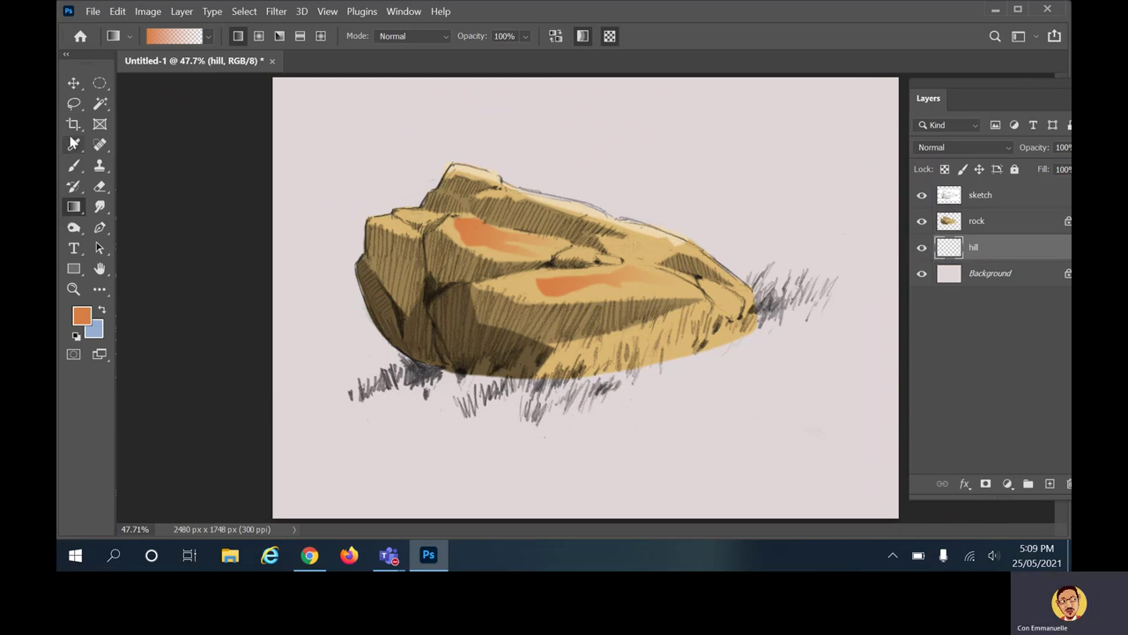
Set the foreground colour to the yellowish green #90be59 for painting with the Lasso tool.
{"action": "left_click", "coordinate": [74, 105]}
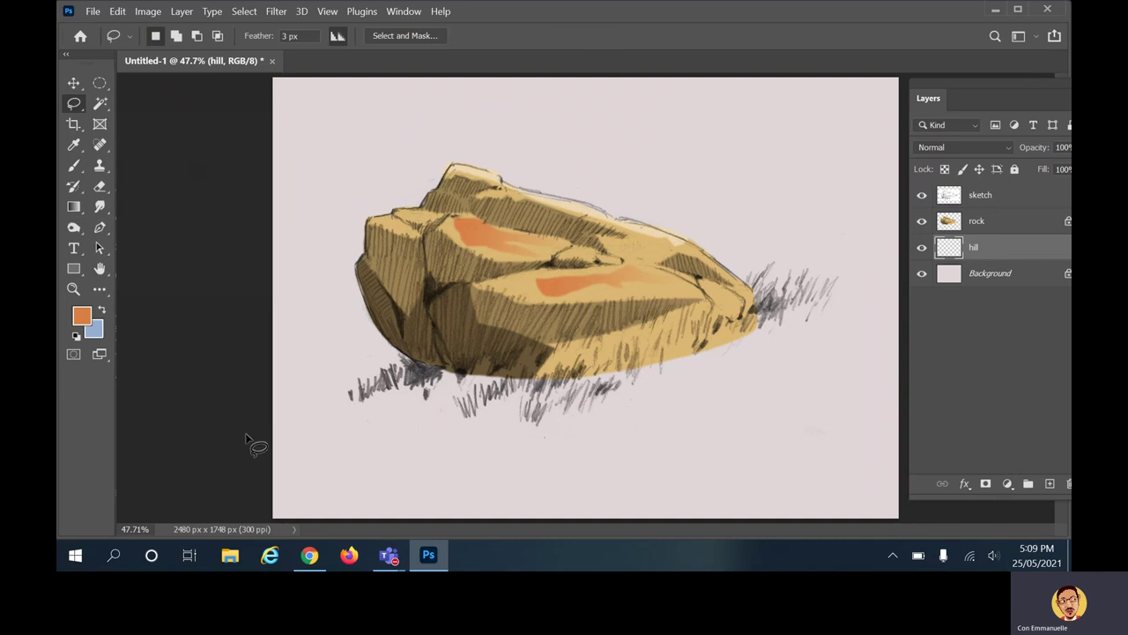
{"action": "left_click", "coordinate": [81, 313]}
{"action": "left_click_drag", "start_coordinate": [547, 267], "coordinate": [539, 258]}
{"action": "left_click_drag", "start_coordinate": [398, 208], "coordinate": [423, 164]}
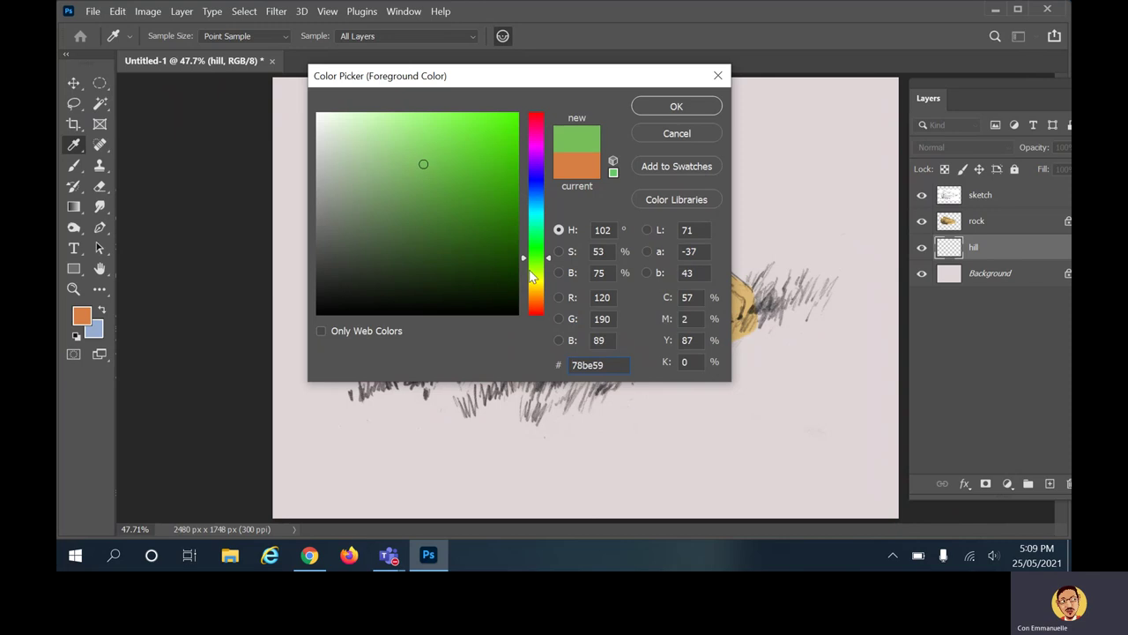
{"action": "left_click_drag", "start_coordinate": [550, 255], "coordinate": [547, 265]}
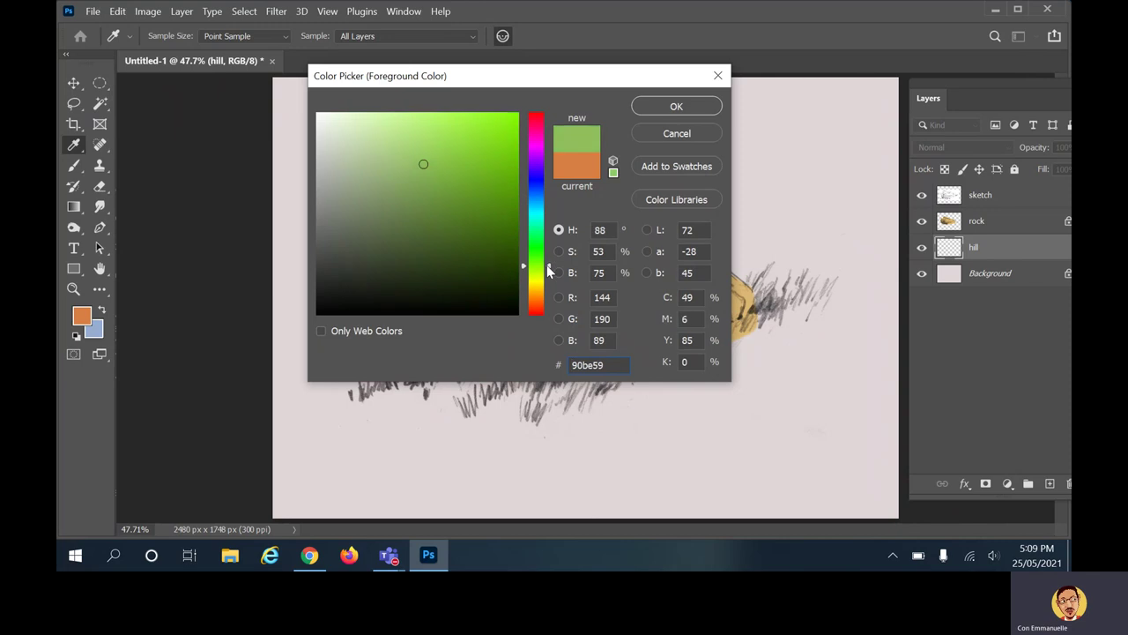
{"action": "left_click", "coordinate": [675, 106]}
{"action": "key", "text": "l"}
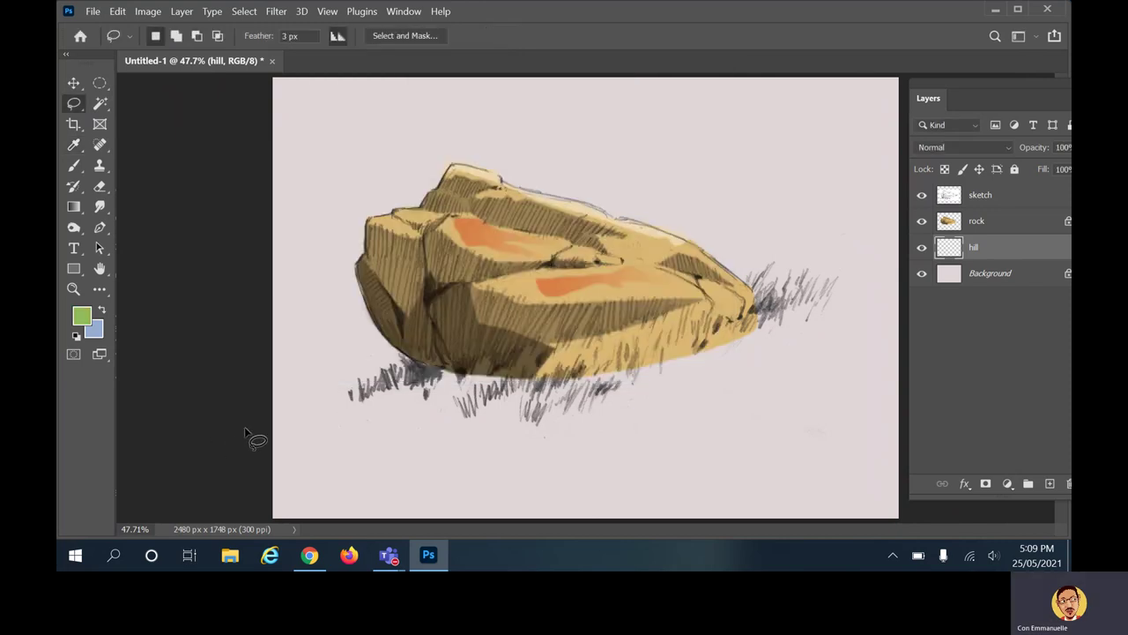
{"action": "mouse_move", "coordinate": [250, 436]}
{"action": "left_mouse_down"}
{"action": "mouse_move", "coordinate": [392, 380]}
{"action": "mouse_move", "coordinate": [546, 343]}
{"action": "mouse_move", "coordinate": [751, 321]}
{"action": "mouse_move", "coordinate": [908, 261]}
{"action": "mouse_move", "coordinate": [954, 399]}
{"action": "mouse_move", "coordinate": [953, 552]}
{"action": "left_mouse_up"}
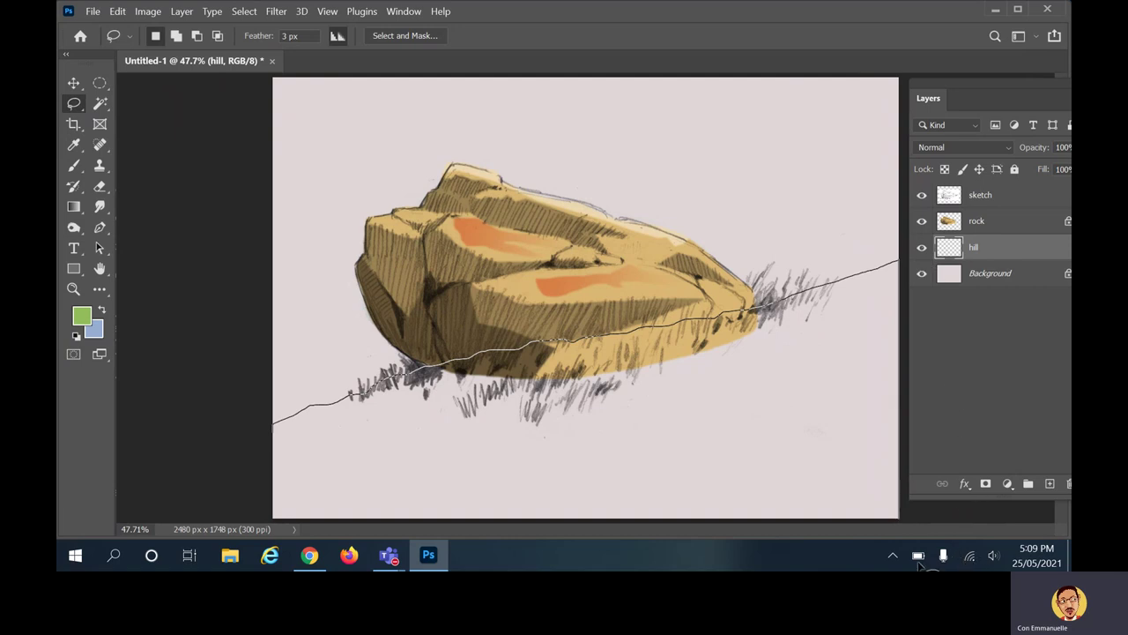
{"action": "mouse_move", "coordinate": [778, 557]}
{"action": "left_mouse_down"}
{"action": "mouse_move", "coordinate": [294, 551]}
{"action": "mouse_move", "coordinate": [249, 427]}
{"action": "mouse_move", "coordinate": [265, 441]}
{"action": "left_mouse_up"}
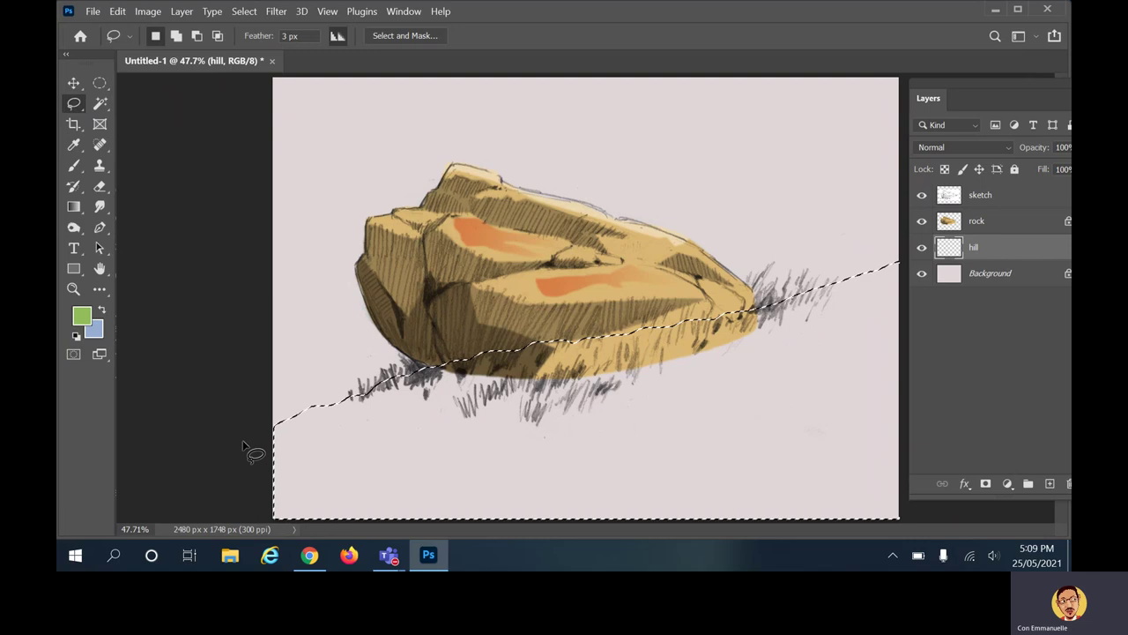
{"action": "left_click", "coordinate": [587, 433], "text": "ctrl+alt"}
{"action": "left_click", "coordinate": [584, 431]}
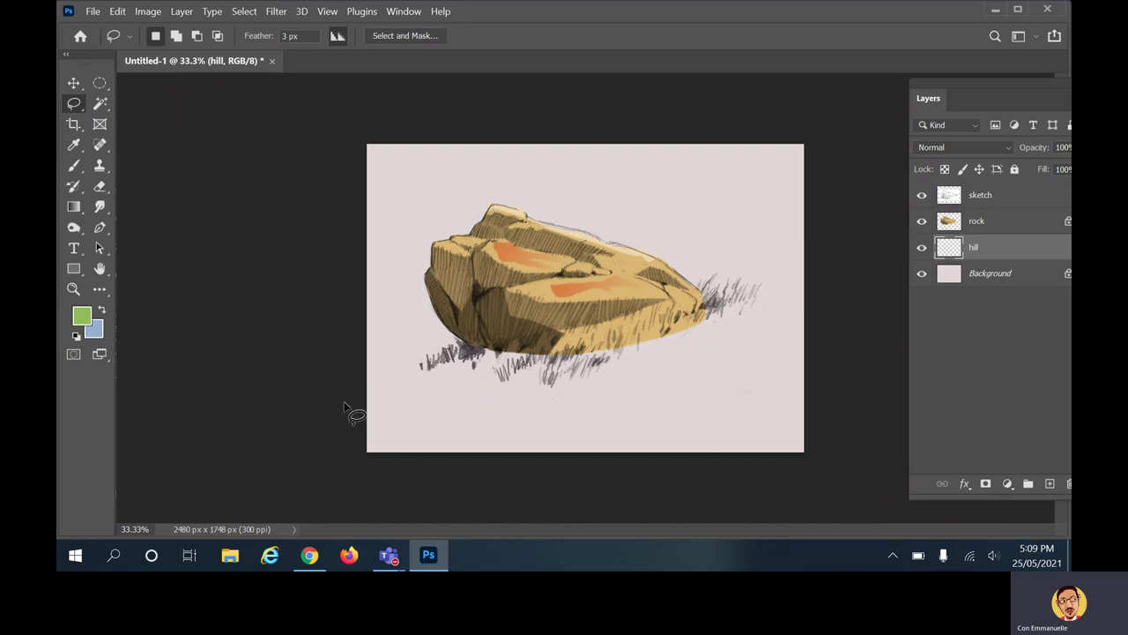
Draw a Lasso selection of the hill, rising from the canvas's lower left behind the rock to the right edge and enclosing everything below.
{"action": "mouse_move", "coordinate": [345, 405]}
{"action": "left_mouse_down"}
{"action": "mouse_move", "coordinate": [591, 315]}
{"action": "mouse_move", "coordinate": [814, 276]}
{"action": "mouse_move", "coordinate": [835, 293]}
{"action": "mouse_move", "coordinate": [847, 386]}
{"action": "mouse_move", "coordinate": [846, 422]}
{"action": "mouse_move", "coordinate": [818, 470]}
{"action": "mouse_move", "coordinate": [733, 485]}
{"action": "mouse_move", "coordinate": [421, 493]}
{"action": "mouse_move", "coordinate": [355, 482]}
{"action": "mouse_move", "coordinate": [353, 417]}
{"action": "left_mouse_up"}
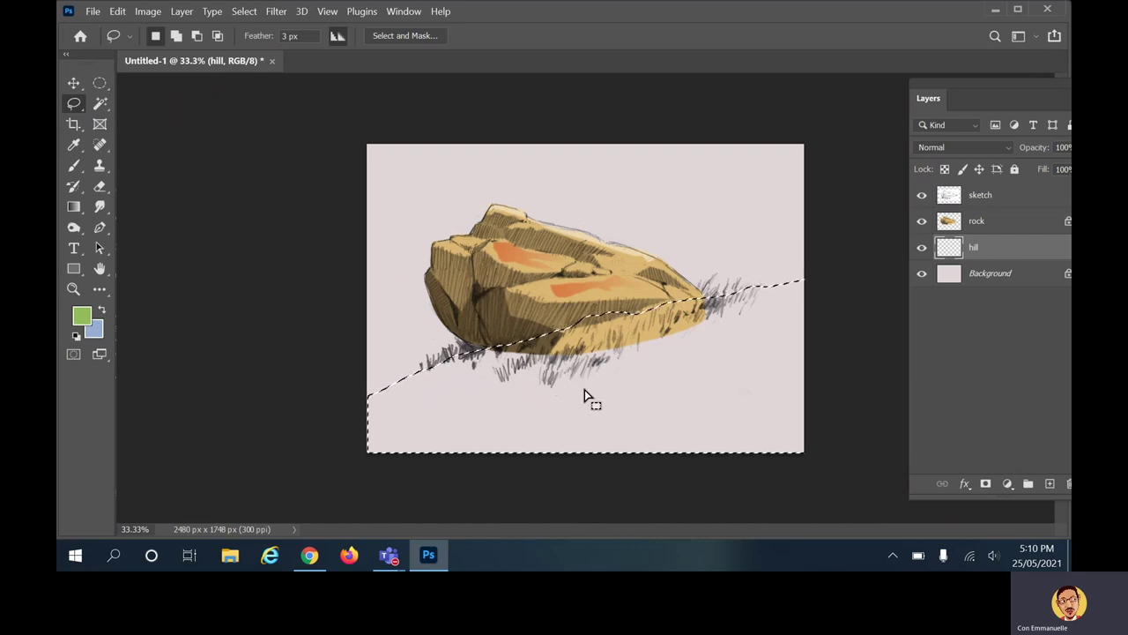
{"action": "key", "text": "ctrl+d"}
{"action": "key", "text": "alt+BackSpace"}
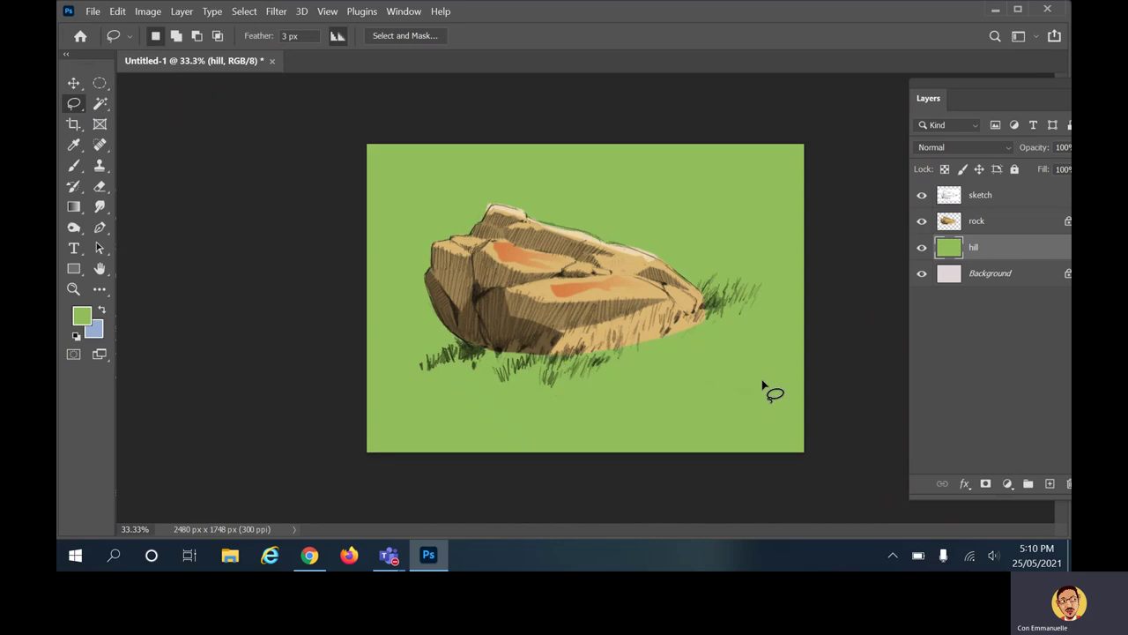
{"action": "key", "text": "ctrl+z"}
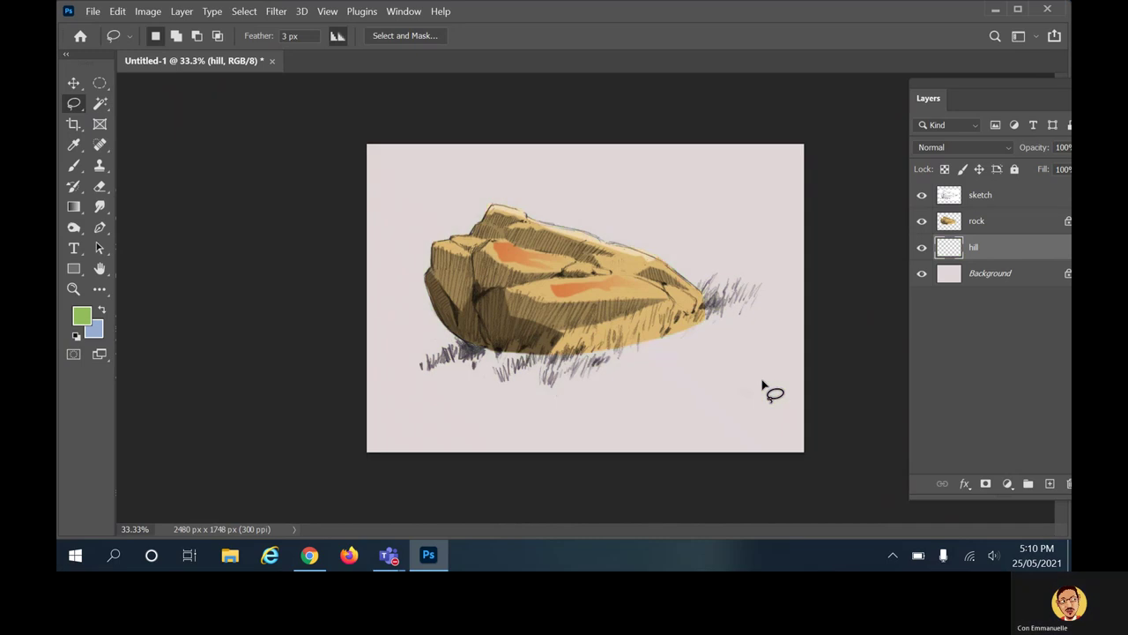
{"action": "key", "text": "ctrl+z"}
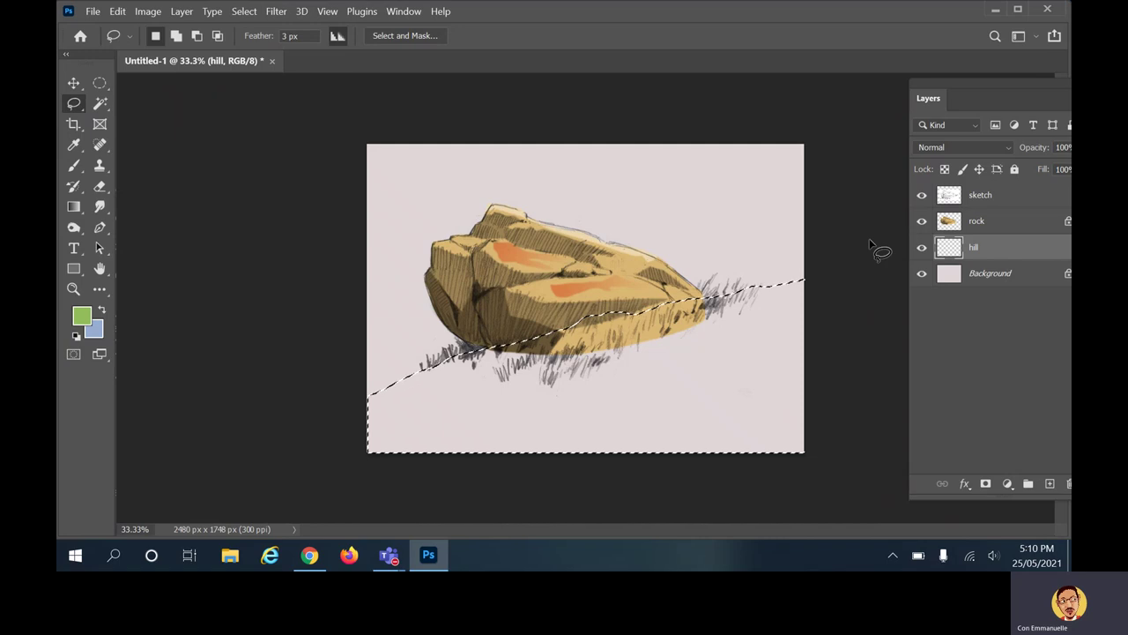
Fill the hill selection with the green foreground colour, lock the hill layer's transparent pixels and deselect.
{"action": "key", "text": "alt+BackSpace"}
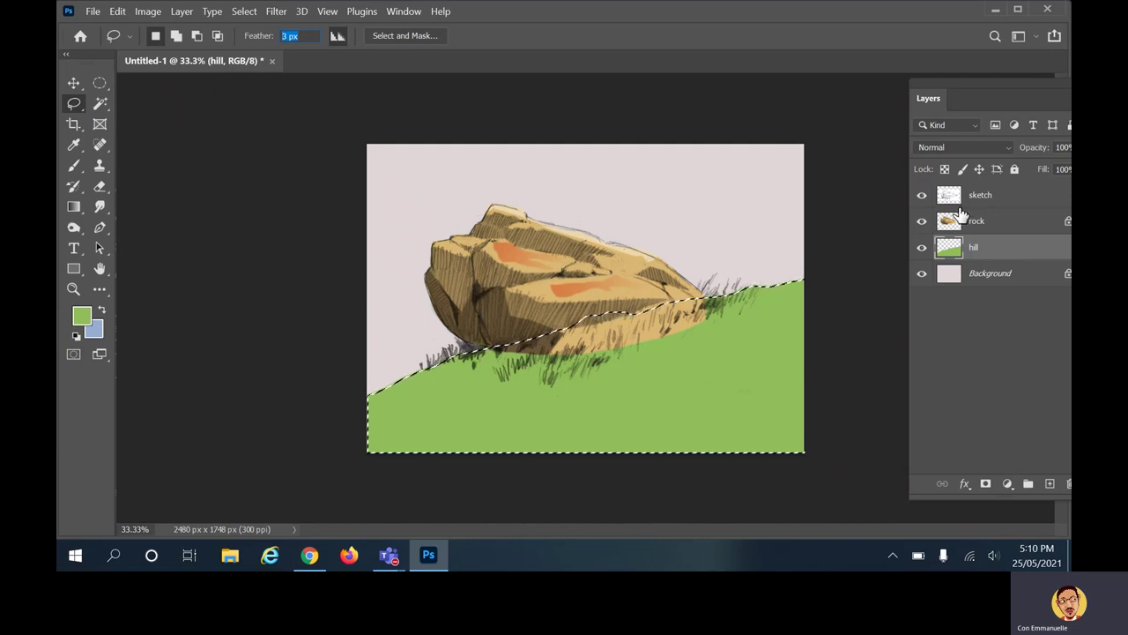
{"action": "left_click", "coordinate": [945, 168]}
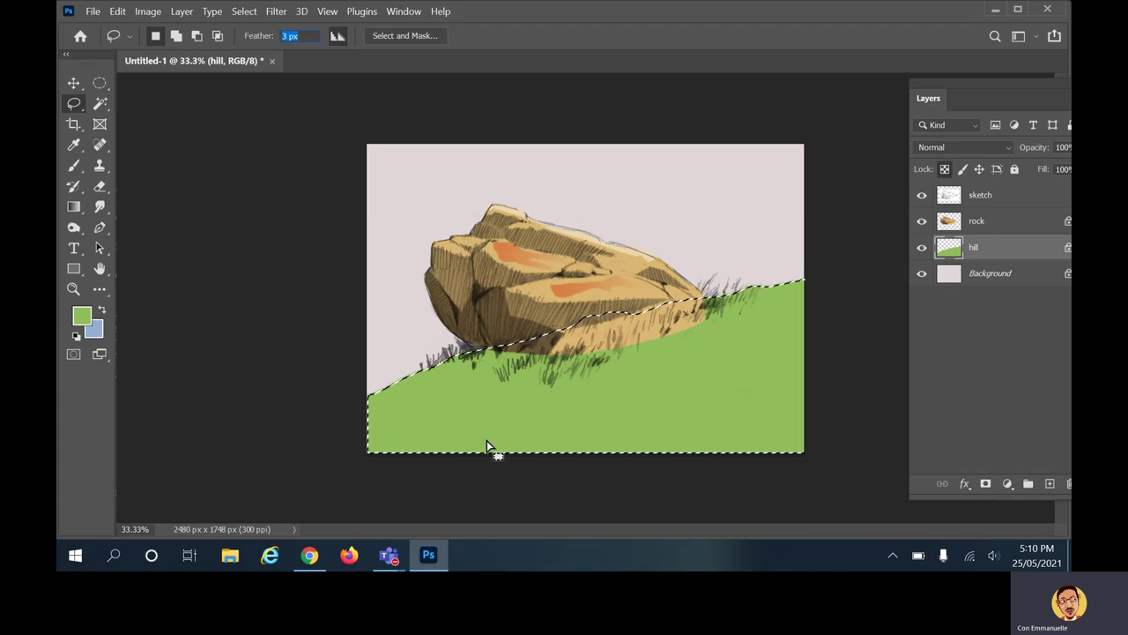
{"action": "left_click", "coordinate": [470, 397]}
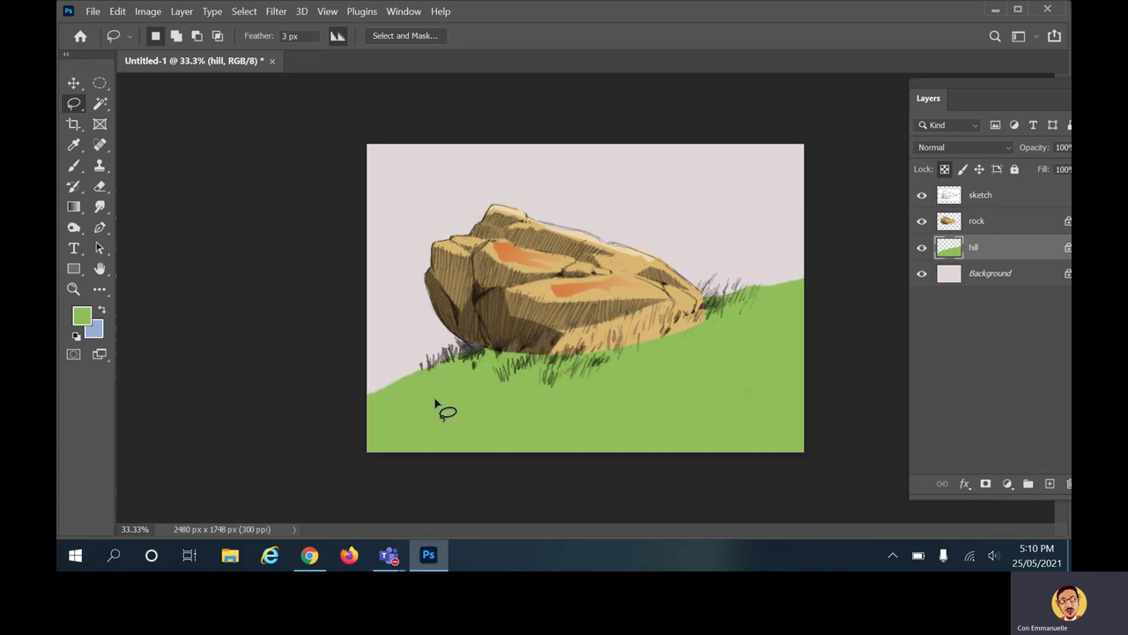
Draw a freehand selection of a large, jagged patch across the hill's lower left below the rock at 3 px feather.
{"action": "left_click_drag", "start_coordinate": [399, 420], "coordinate": [442, 388]}
{"action": "mouse_move", "coordinate": [522, 399]}
{"action": "left_mouse_down"}
{"action": "mouse_move", "coordinate": [653, 360]}
{"action": "mouse_move", "coordinate": [560, 403]}
{"action": "mouse_move", "coordinate": [612, 403]}
{"action": "mouse_move", "coordinate": [484, 451]}
{"action": "mouse_move", "coordinate": [408, 467]}
{"action": "mouse_move", "coordinate": [384, 424]}
{"action": "left_mouse_up"}
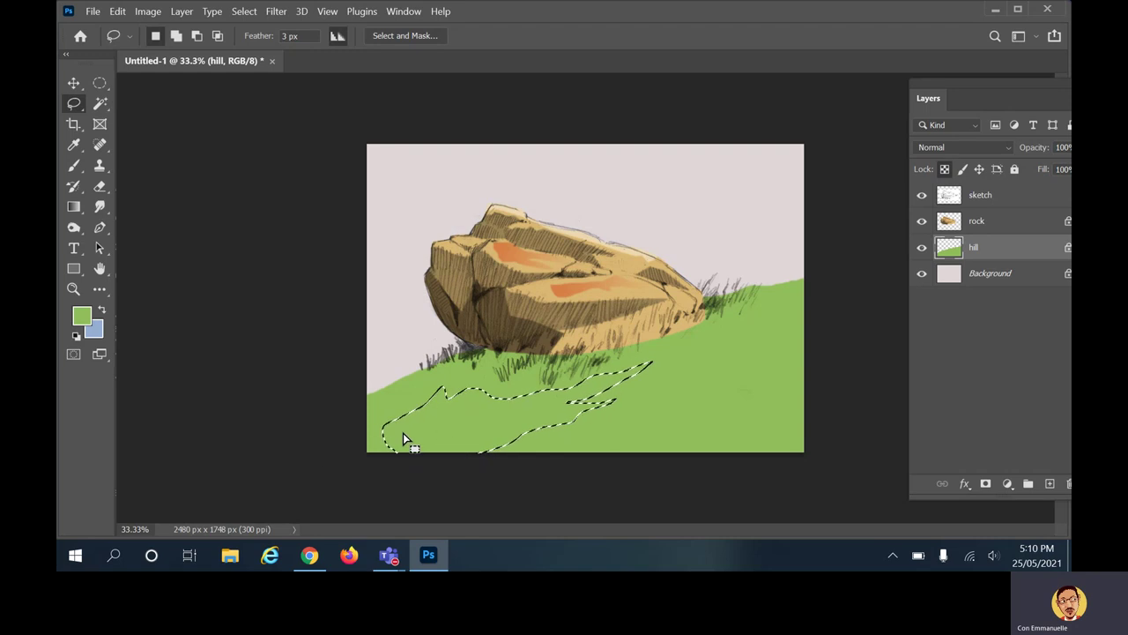
Shade the selected patch on the hill with a linear gradient from dark green #61803d to transparent, fading up the slope, and deselect.
{"action": "left_click", "coordinate": [83, 319]}
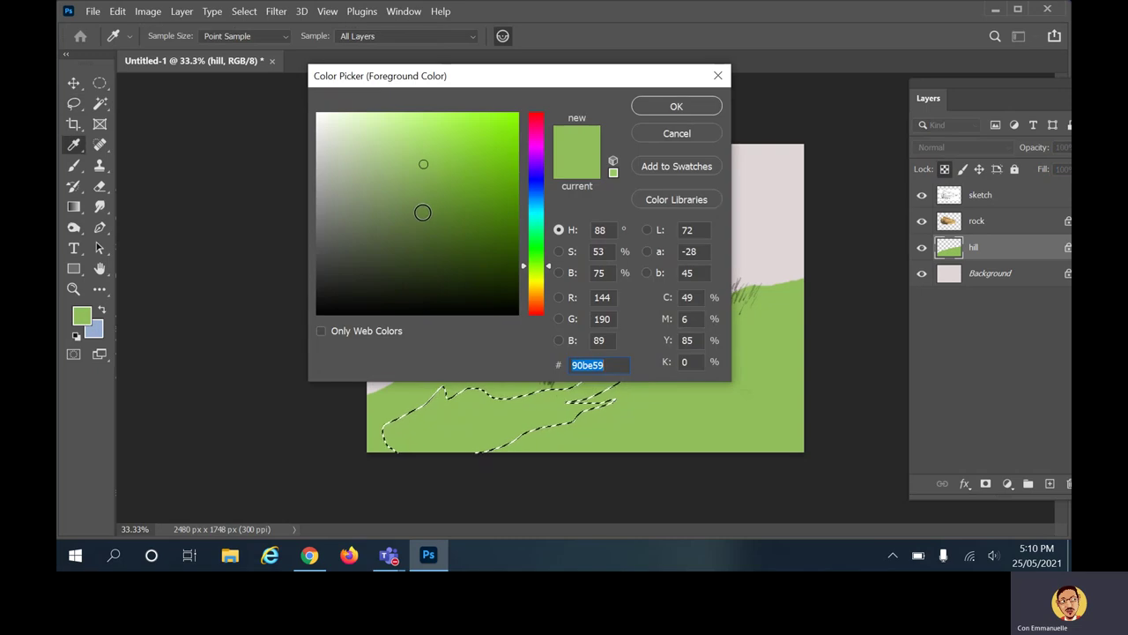
{"action": "left_click", "coordinate": [423, 214]}
{"action": "left_click", "coordinate": [696, 107]}
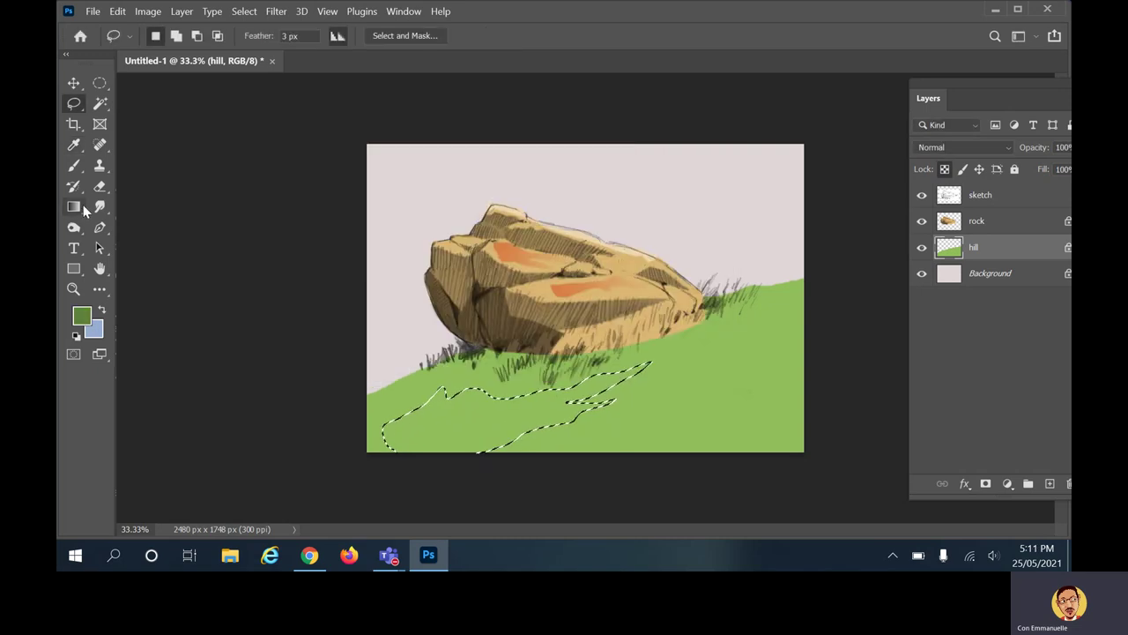
{"action": "left_click", "coordinate": [77, 204]}
{"action": "mouse_move", "coordinate": [421, 439]}
{"action": "left_mouse_down"}
{"action": "mouse_move", "coordinate": [527, 422]}
{"action": "mouse_move", "coordinate": [571, 394]}
{"action": "left_mouse_up"}
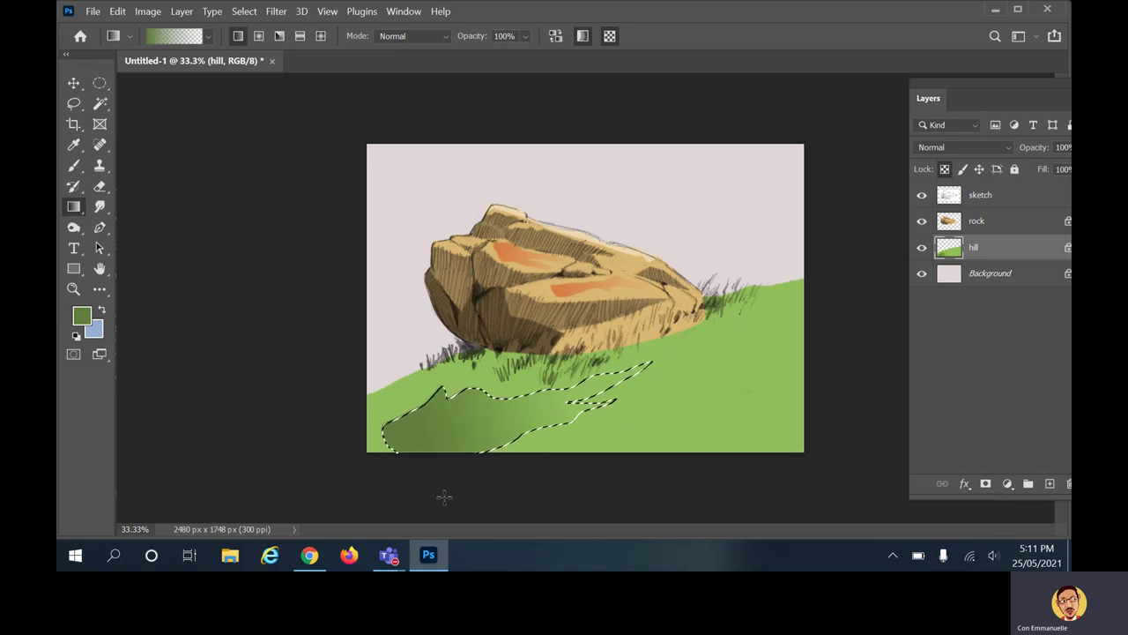
{"action": "key", "text": "ctrl+d"}
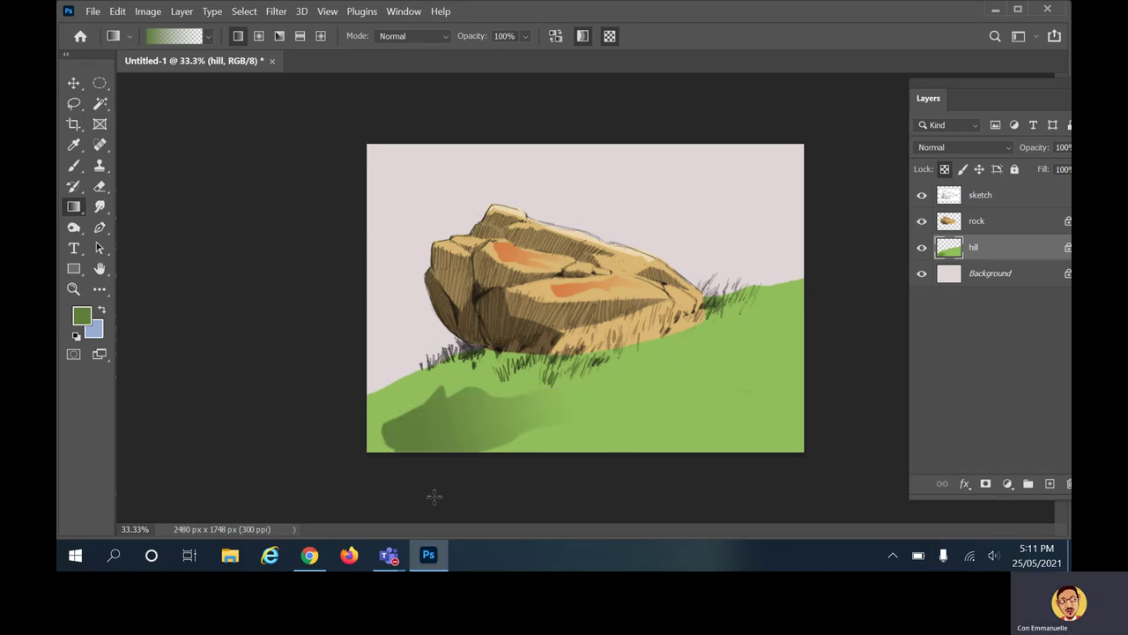
Lasso a jagged patch on the hill's right edge below the rock, shade it with dark green foreground-to-transparent gradients and deselect.
{"action": "left_click", "coordinate": [74, 103]}
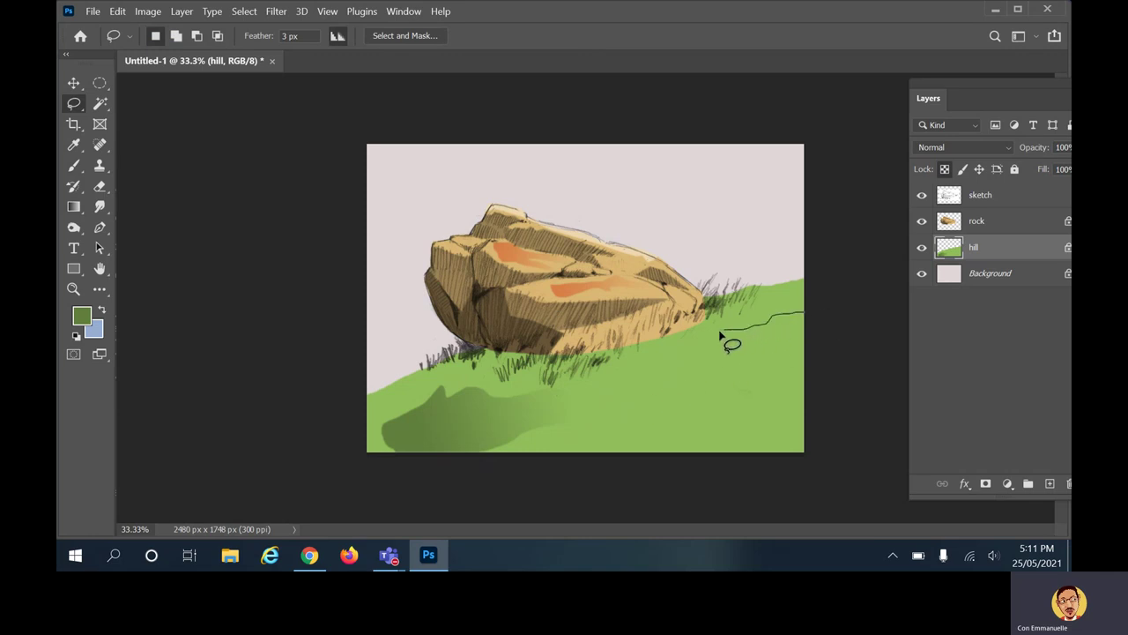
{"action": "mouse_move", "coordinate": [751, 342]}
{"action": "left_mouse_down"}
{"action": "mouse_move", "coordinate": [659, 361]}
{"action": "mouse_move", "coordinate": [707, 361]}
{"action": "mouse_move", "coordinate": [648, 377]}
{"action": "mouse_move", "coordinate": [739, 374]}
{"action": "mouse_move", "coordinate": [699, 409]}
{"action": "mouse_move", "coordinate": [779, 362]}
{"action": "mouse_move", "coordinate": [757, 360]}
{"action": "mouse_move", "coordinate": [851, 332]}
{"action": "left_mouse_up"}
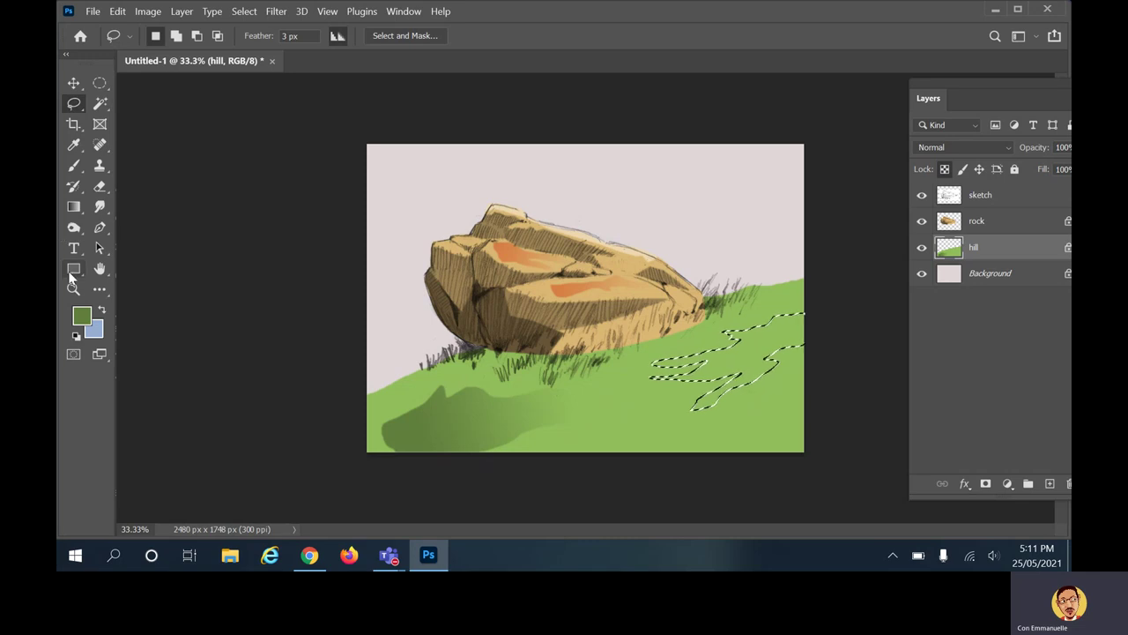
{"action": "left_click", "coordinate": [74, 206]}
{"action": "left_click_drag", "start_coordinate": [713, 372], "coordinate": [770, 353]}
{"action": "left_click_drag", "start_coordinate": [824, 320], "coordinate": [833, 317]}
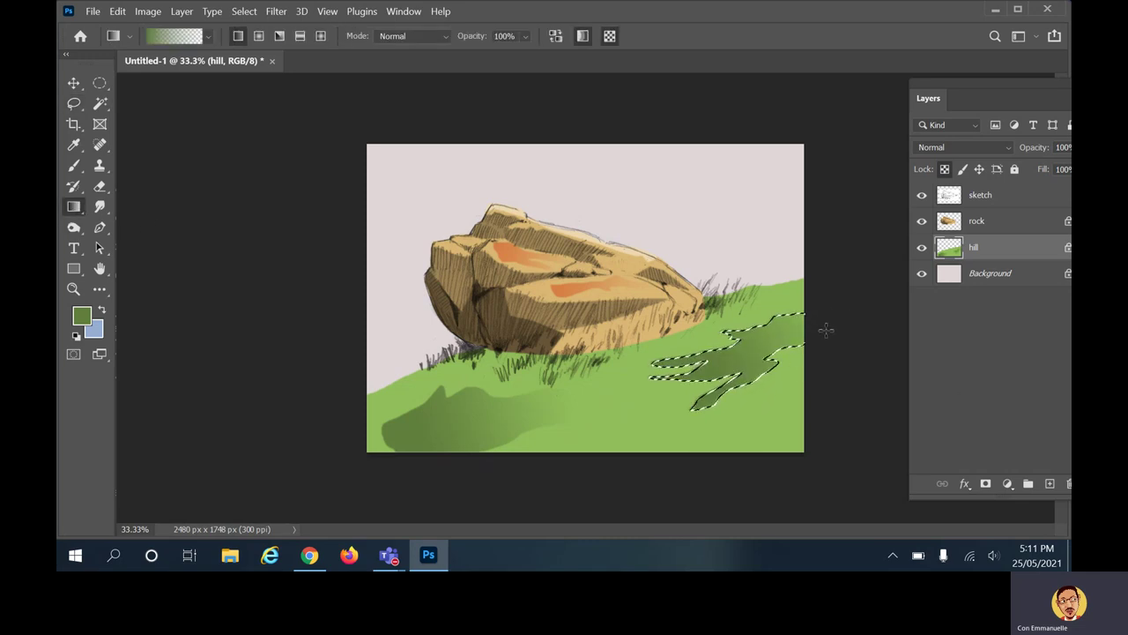
{"action": "key", "text": "ctrl+d"}
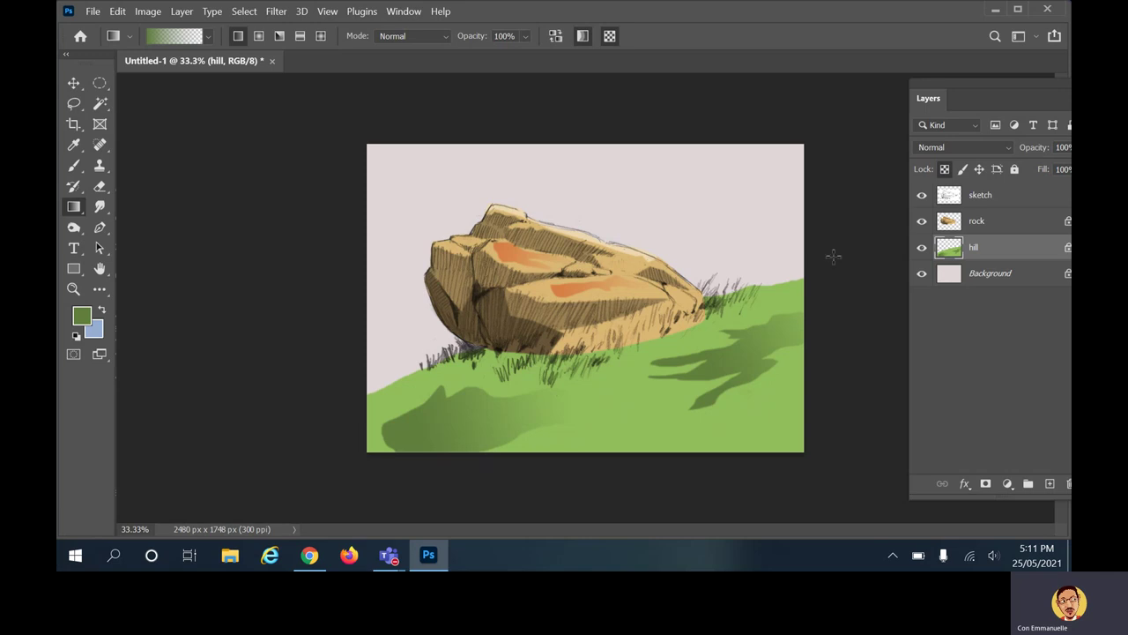
Create a new layer directly above the Background layer and name it sky.
{"action": "left_click", "coordinate": [970, 276]}
{"action": "left_click_drag", "start_coordinate": [956, 85], "coordinate": [954, 83]}
{"action": "left_click", "coordinate": [1007, 477]}
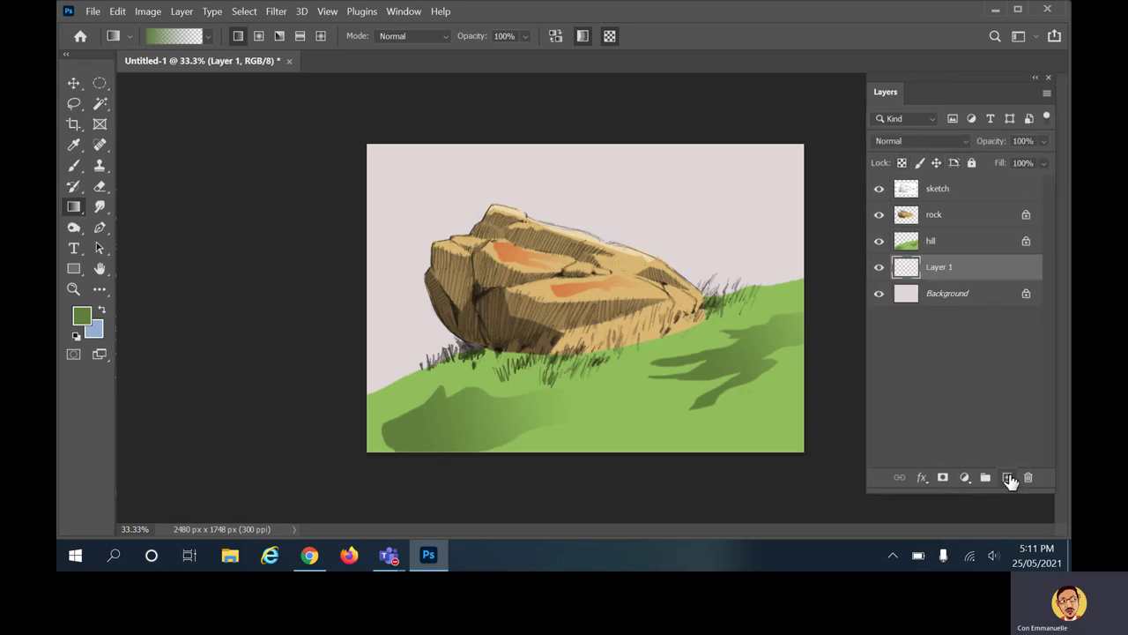
{"action": "double_click", "coordinate": [938, 269]}
{"action": "type", "text": "ky"}
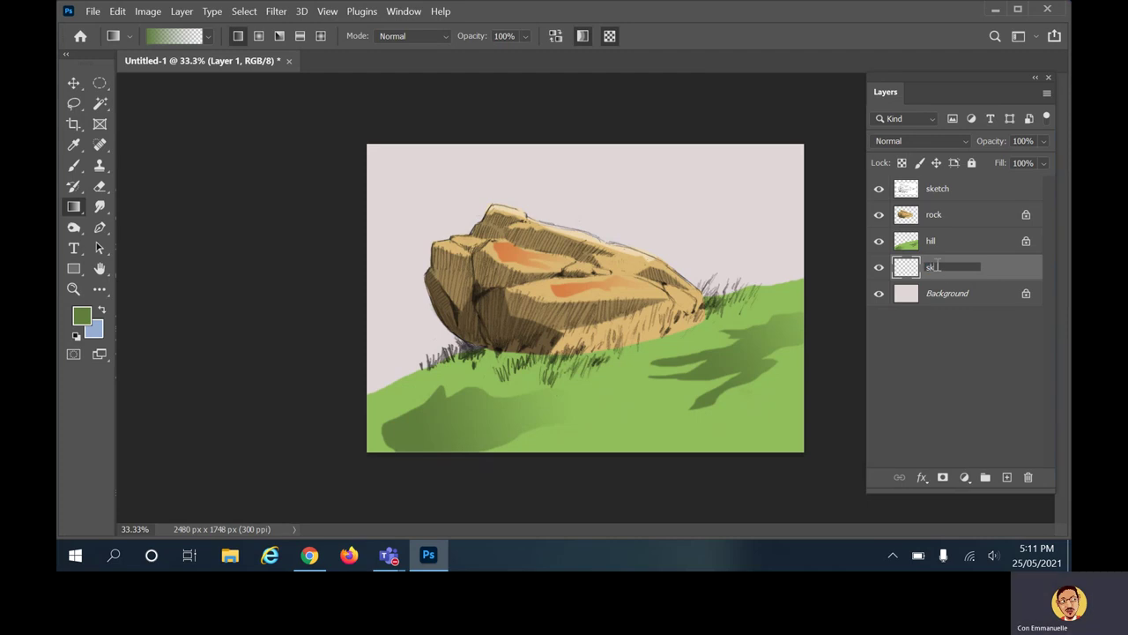
{"action": "left_click", "coordinate": [1025, 270]}
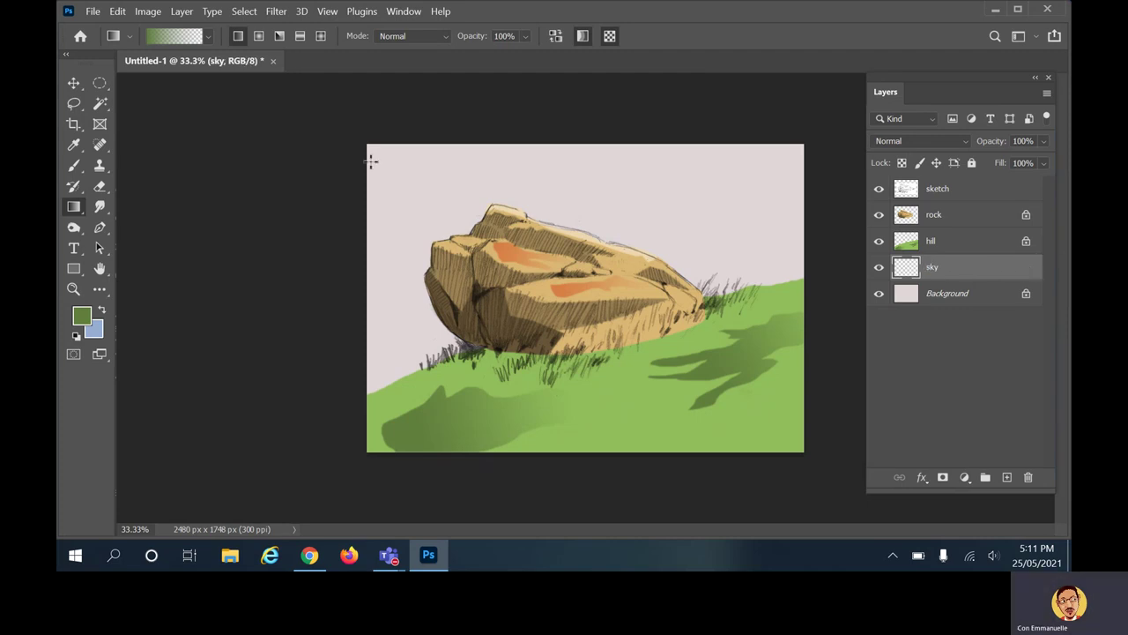
Make the light blue #96aed2 the foreground colour and set the background colour to a darker, greyish shade of that blue.
{"action": "left_click", "coordinate": [101, 310]}
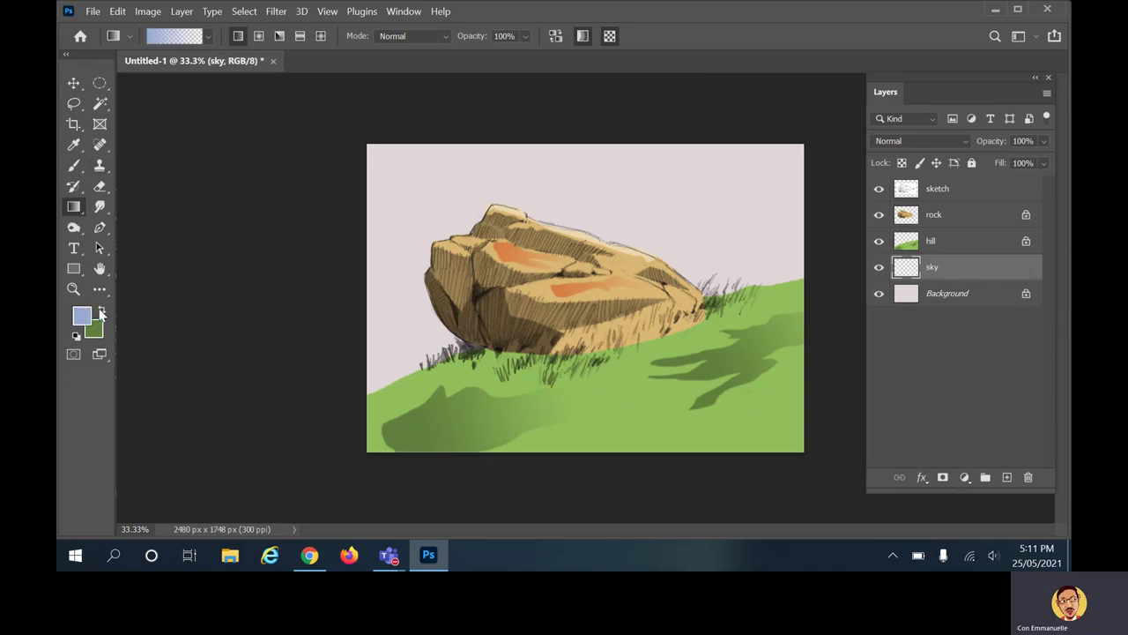
{"action": "left_click", "coordinate": [81, 316]}
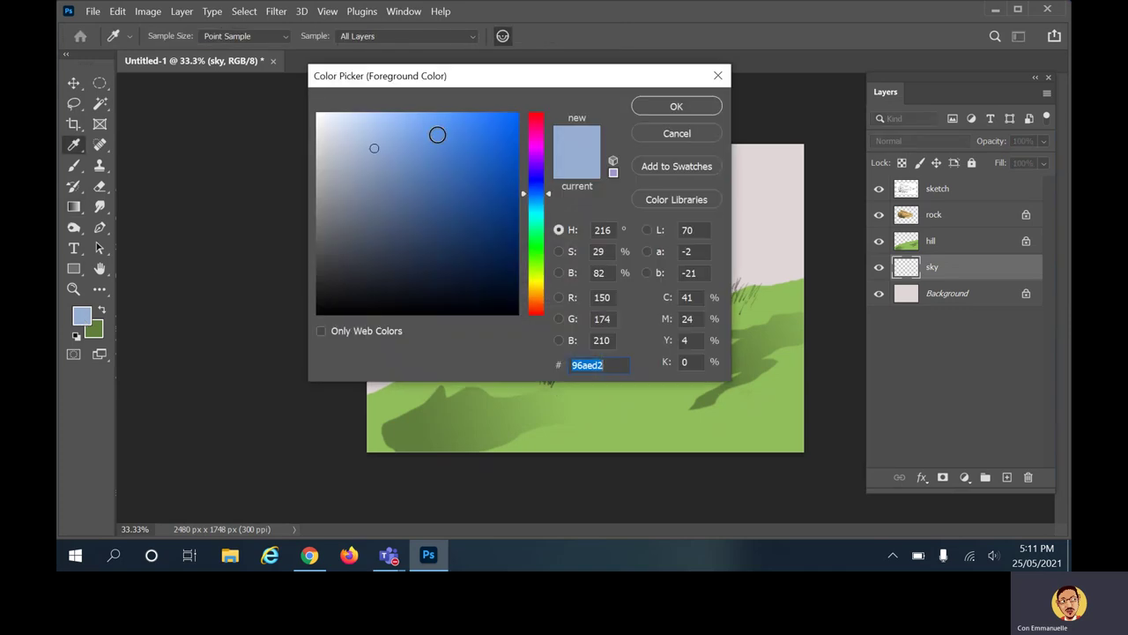
{"action": "left_click", "coordinate": [670, 106]}
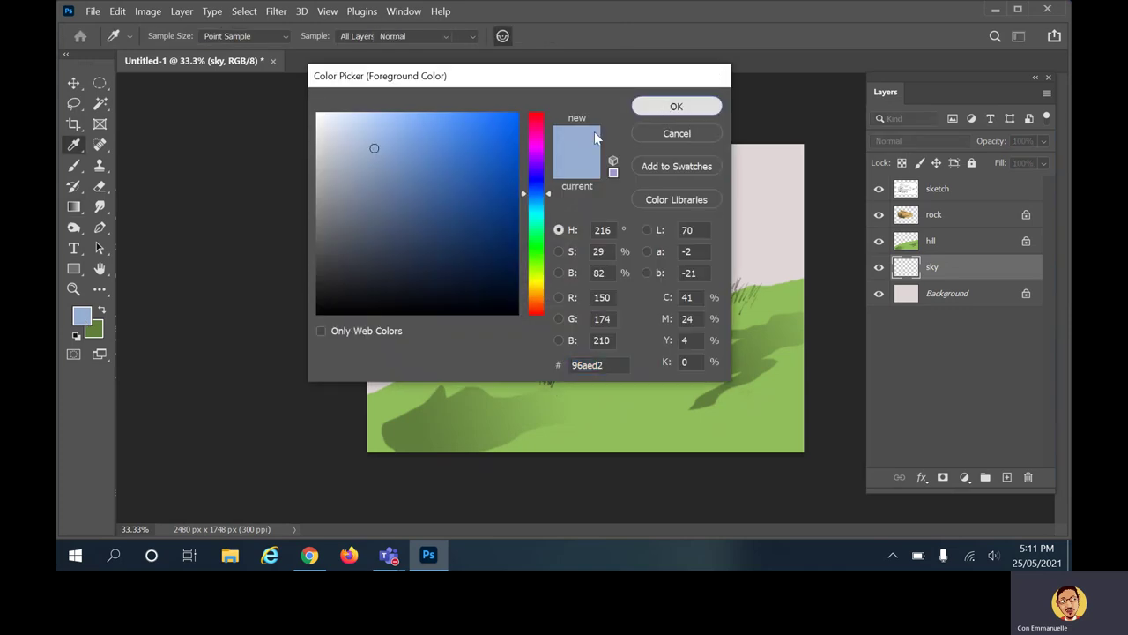
{"action": "left_click", "coordinate": [91, 329]}
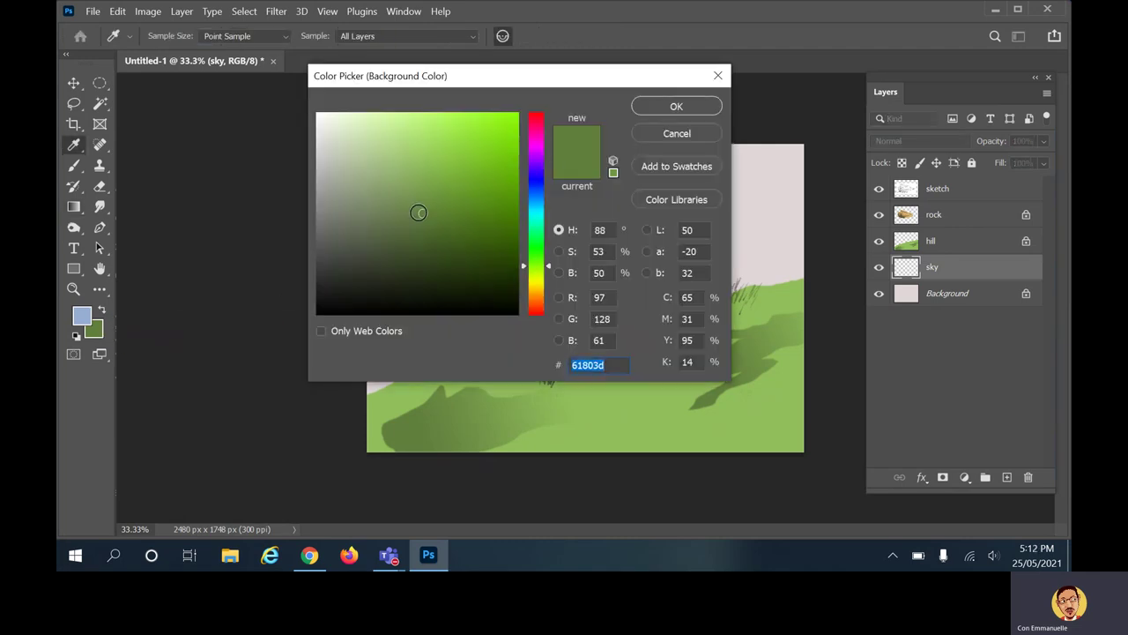
{"action": "left_click", "coordinate": [86, 320]}
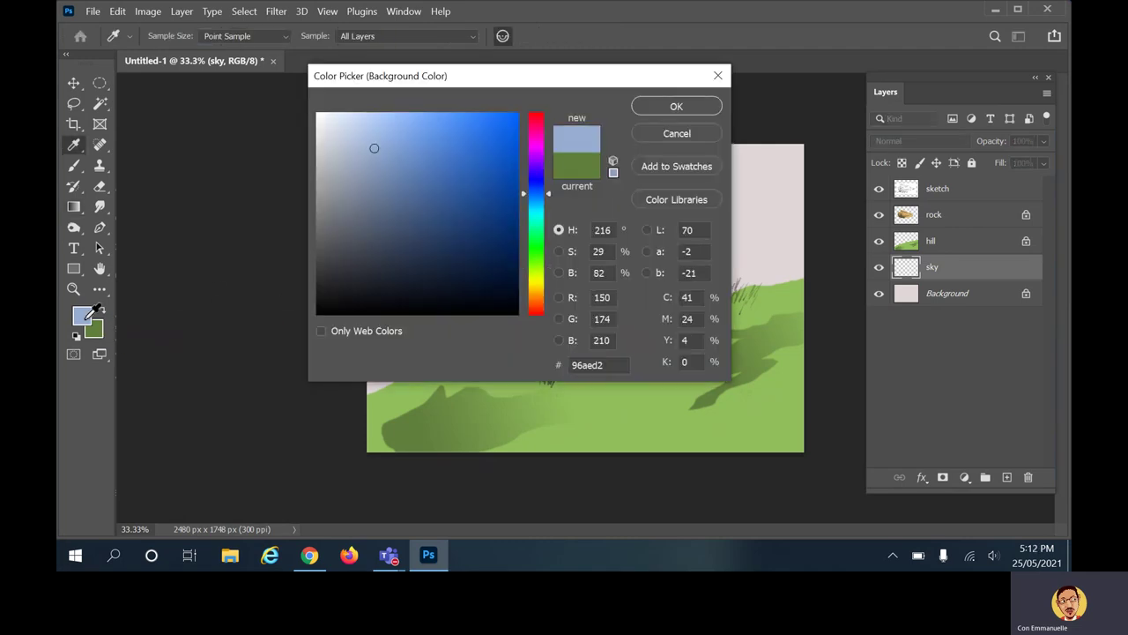
{"action": "left_click", "coordinate": [382, 197]}
{"action": "left_click_drag", "start_coordinate": [381, 197], "coordinate": [382, 202]}
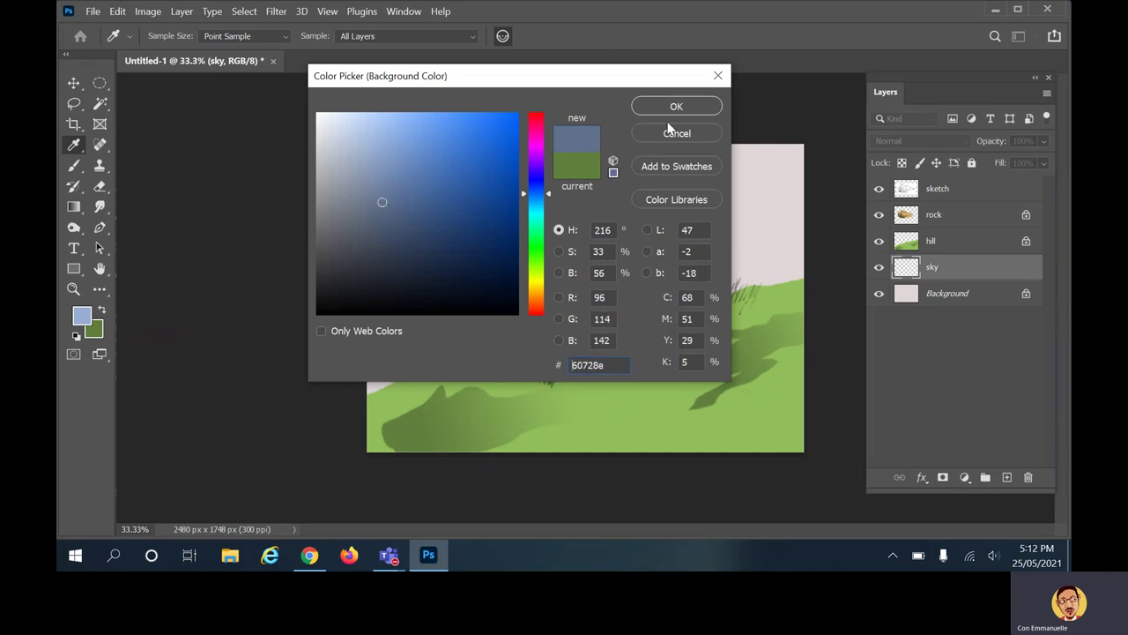
{"action": "left_click", "coordinate": [380, 207]}
{"action": "left_click", "coordinate": [671, 105]}
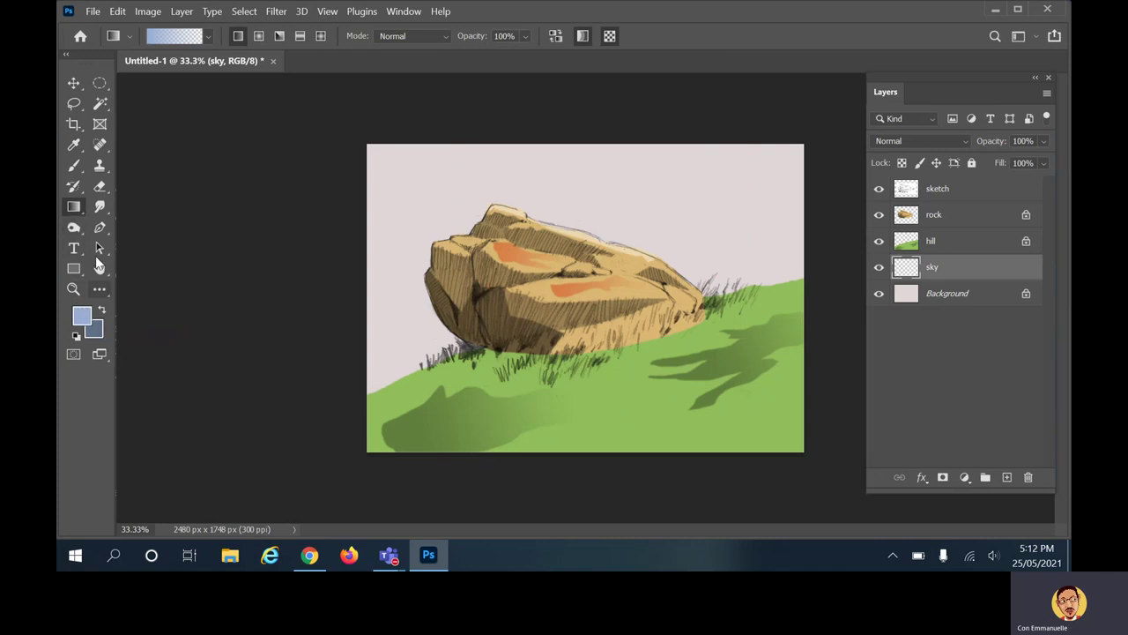
Choose the foreground-to-background gradient and fill the sky layer diagonally, with the dark blue in the canvas's upper left.
{"action": "left_click", "coordinate": [210, 37]}
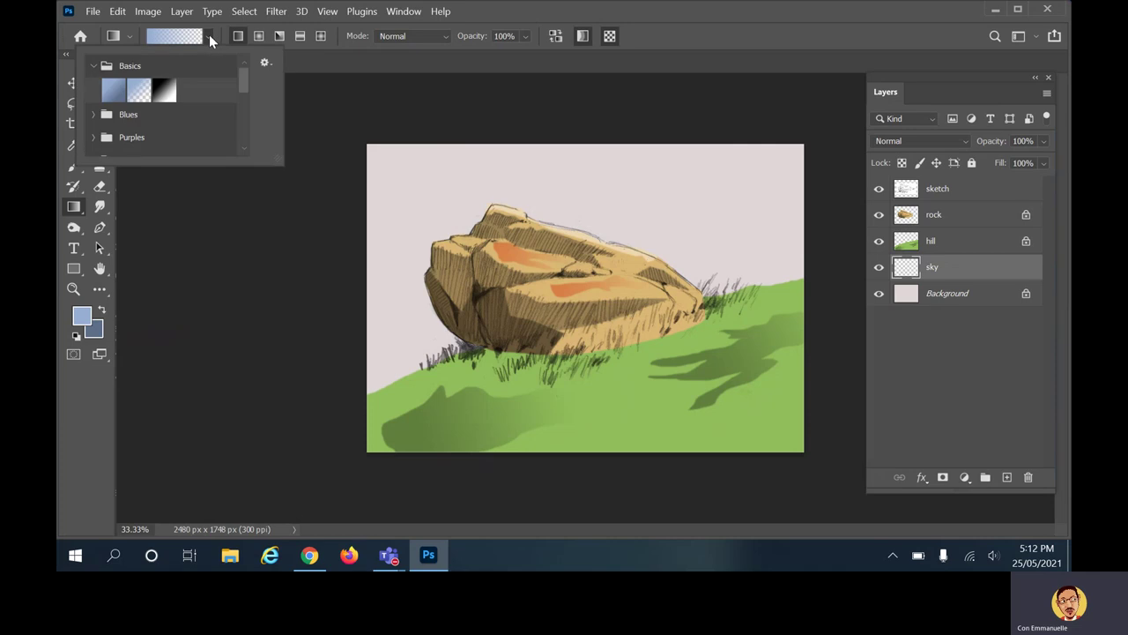
{"action": "left_click", "coordinate": [113, 90]}
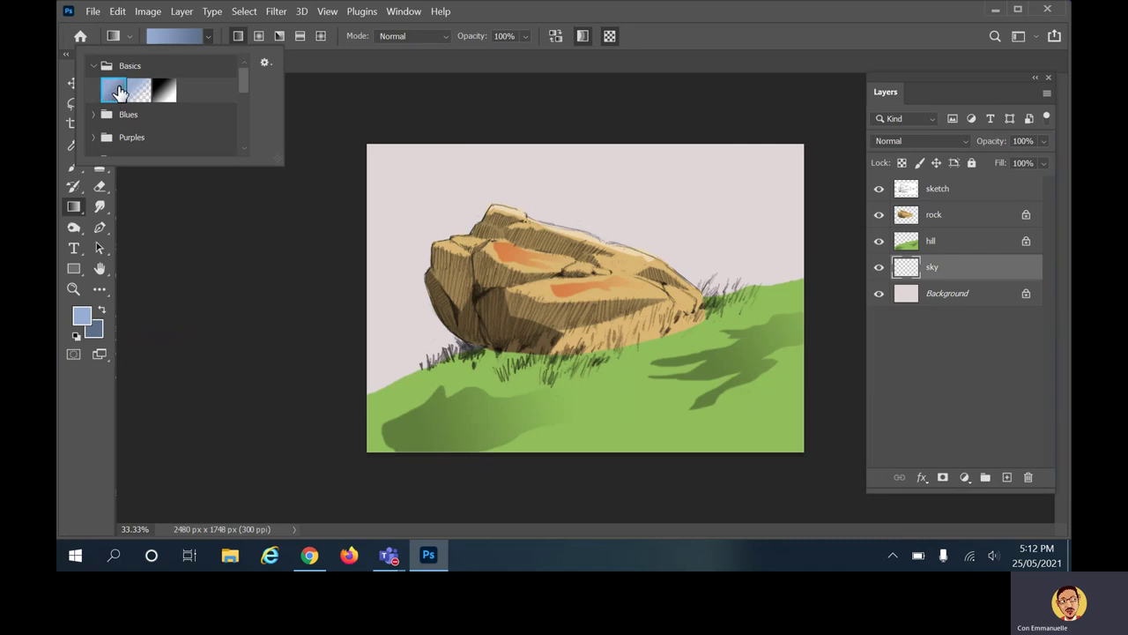
{"action": "left_click", "coordinate": [444, 54]}
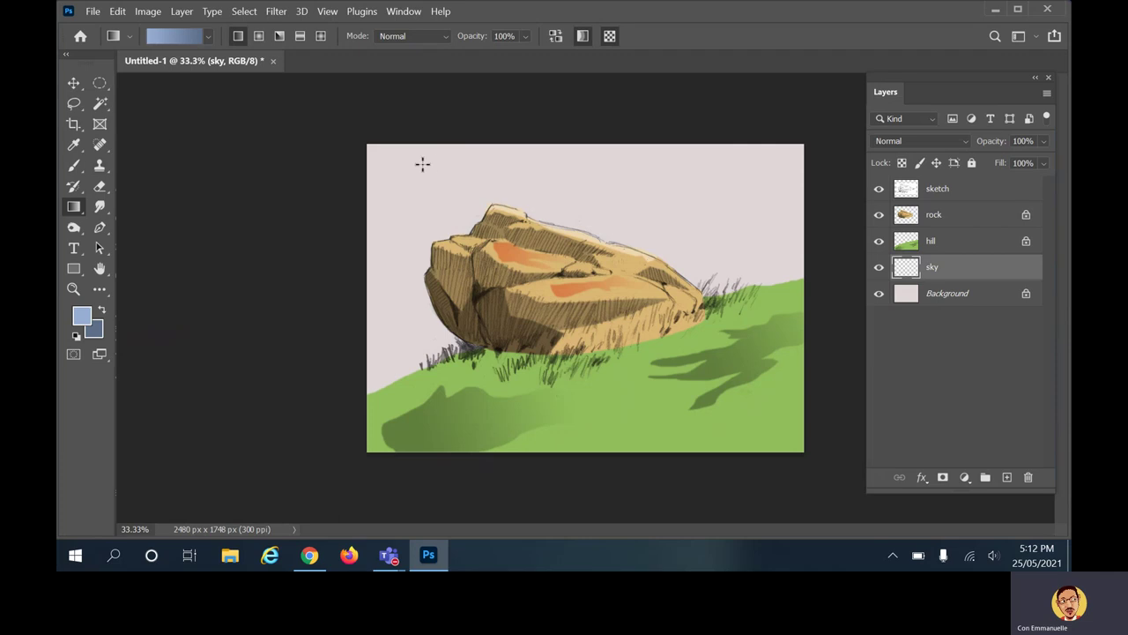
{"action": "left_click_drag", "start_coordinate": [422, 166], "coordinate": [721, 372]}
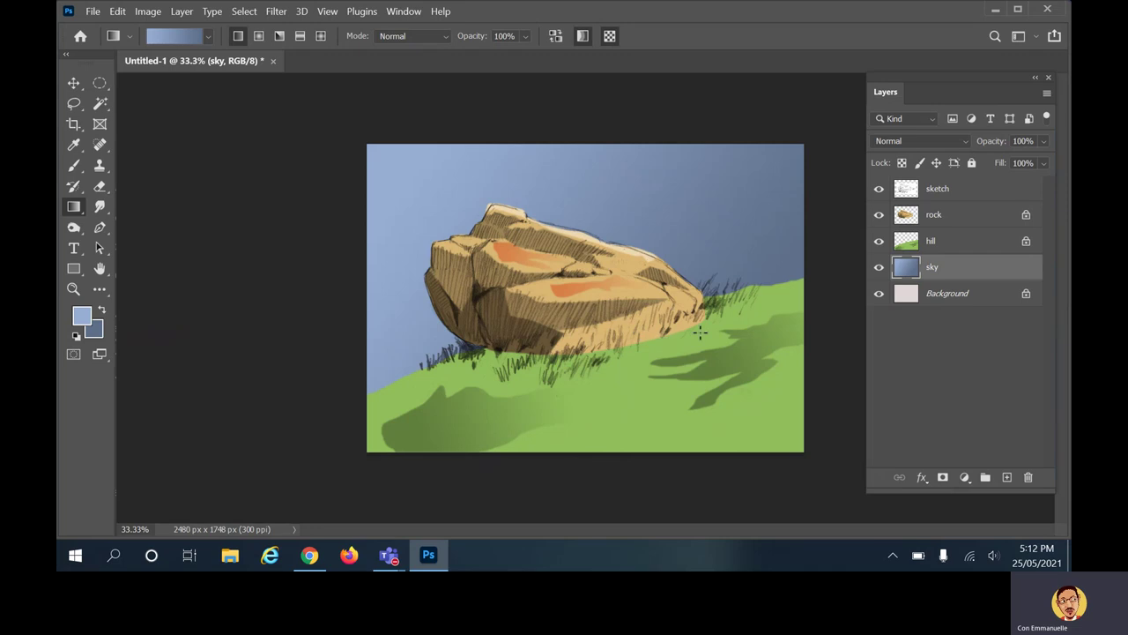
{"action": "left_click_drag", "start_coordinate": [696, 325], "coordinate": [423, 147]}
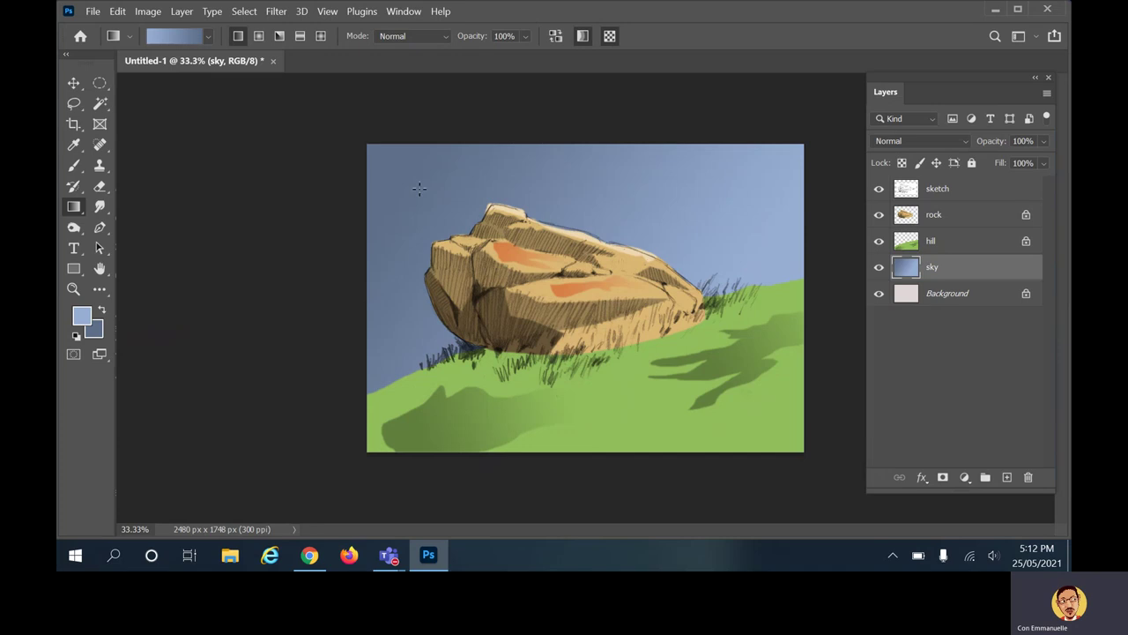
Set the foreground colour to pale blue #bdcfeb and redraw the sky gradient, darkening toward the canvas's upper left corner.
{"action": "left_click", "coordinate": [82, 315]}
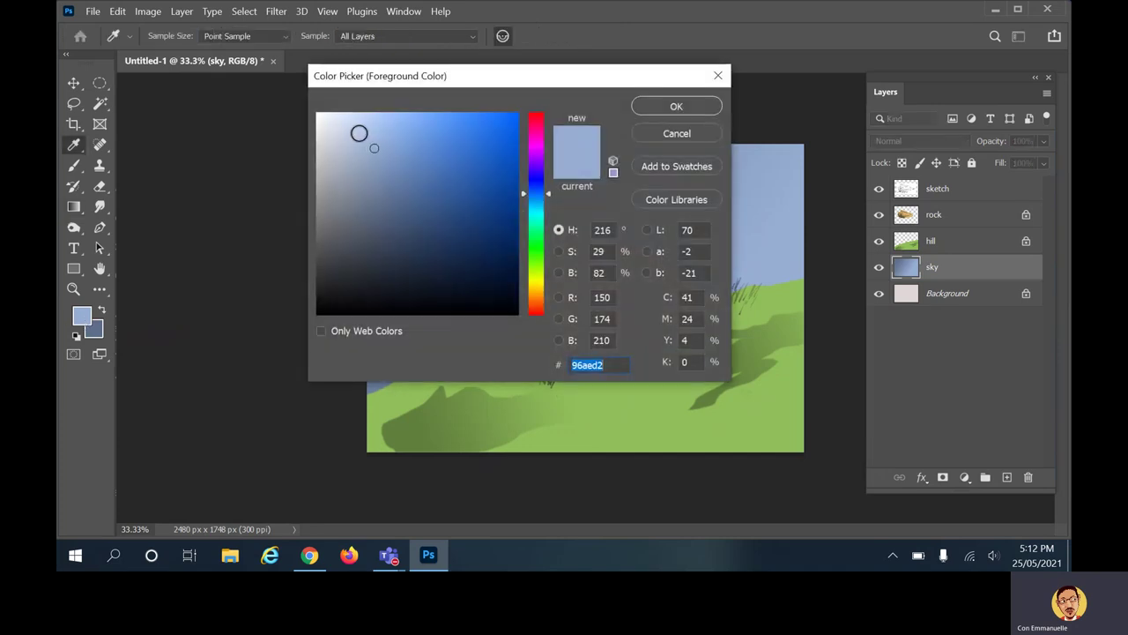
{"action": "left_click", "coordinate": [356, 129]}
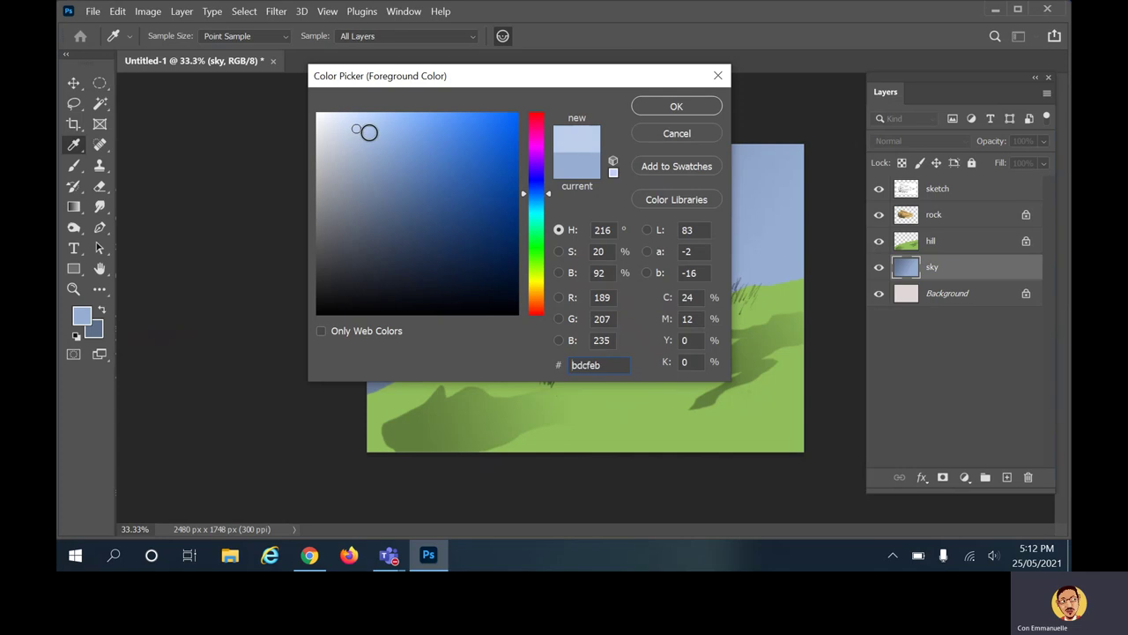
{"action": "left_click", "coordinate": [676, 105]}
{"action": "left_click_drag", "start_coordinate": [518, 198], "coordinate": [383, 135]}
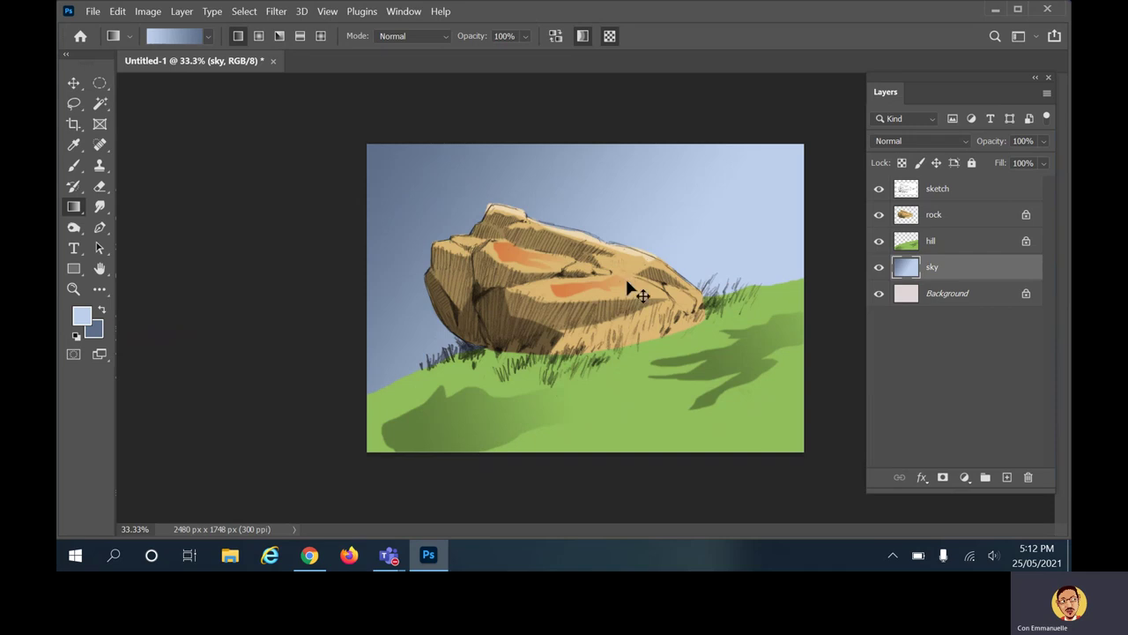
Compare the painting with and without the sketch layer, leaving the sketch hidden.
{"action": "left_click", "coordinate": [878, 189]}
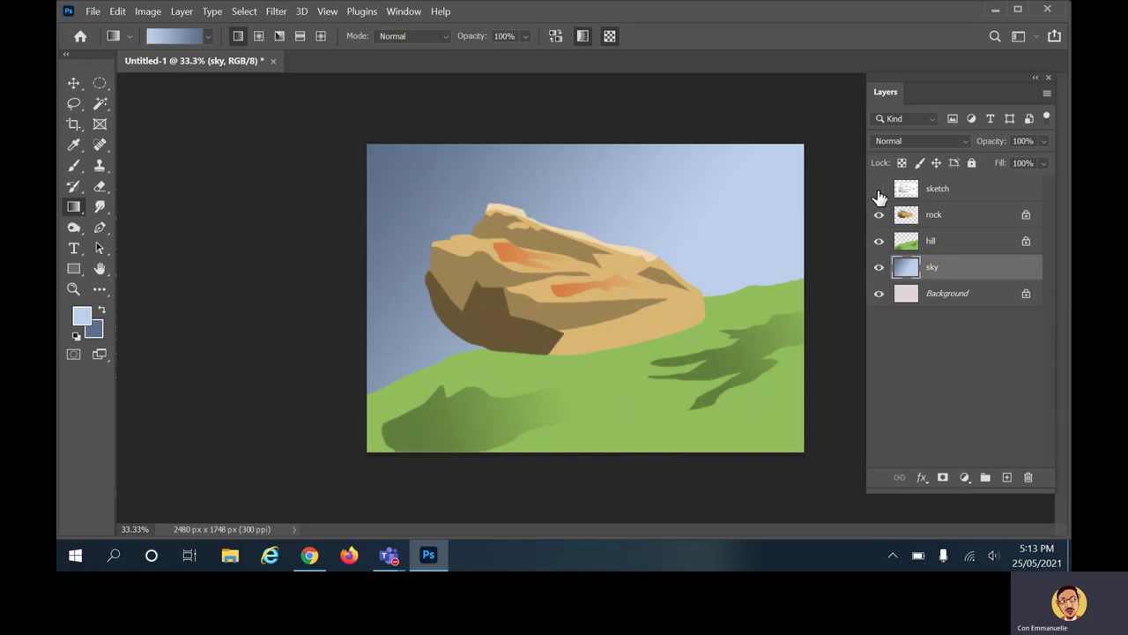
{"action": "left_click", "coordinate": [878, 189]}
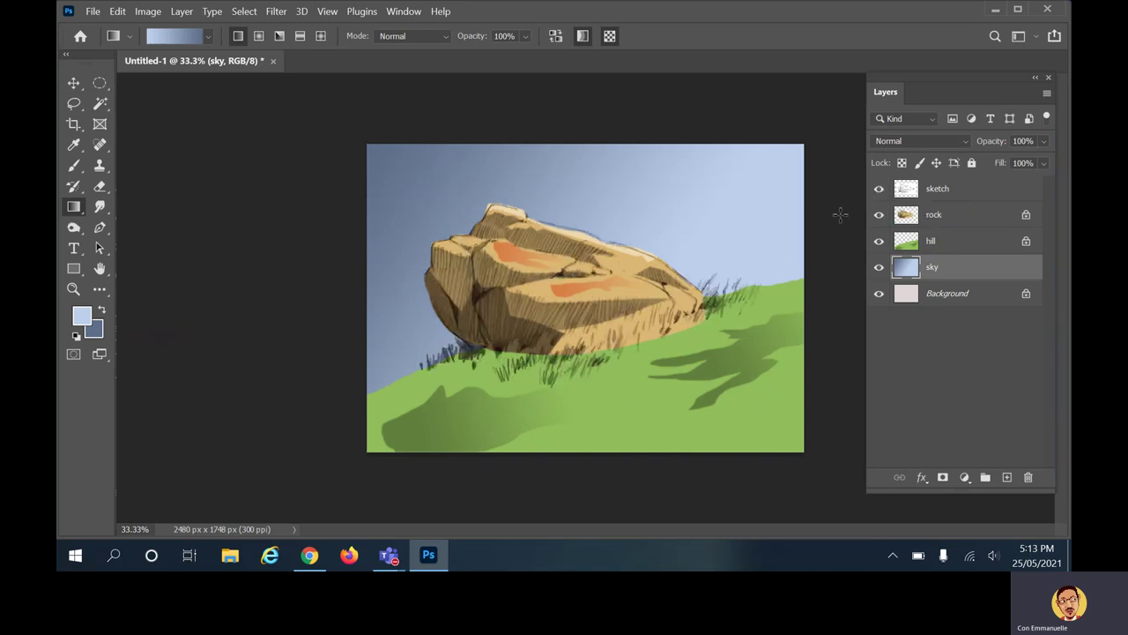
{"action": "left_click", "coordinate": [878, 189]}
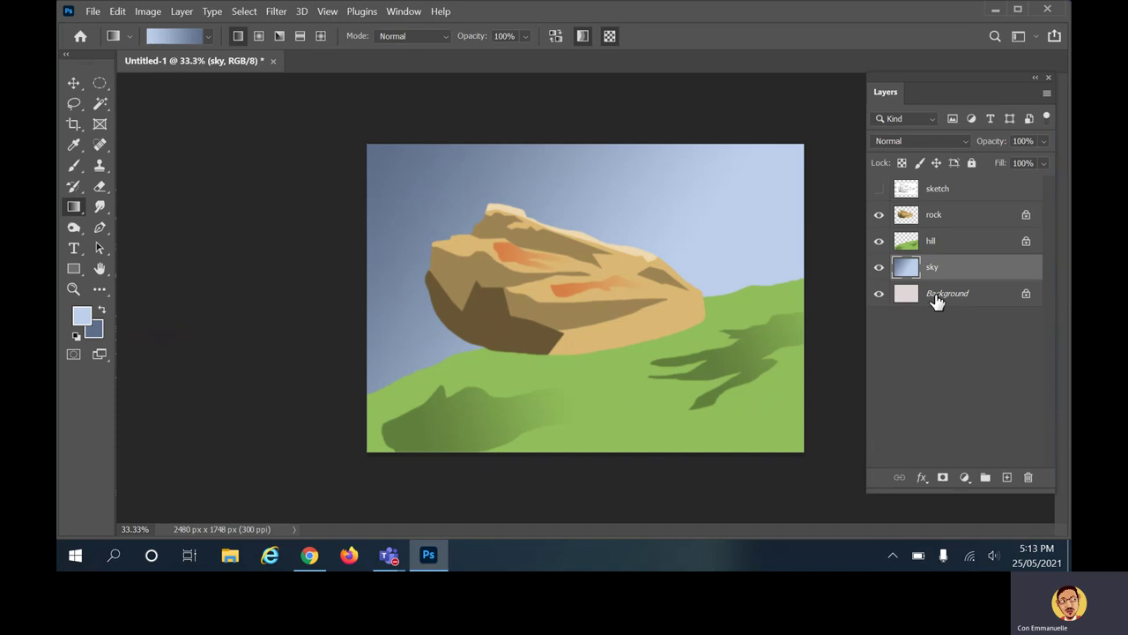
Add a new layer named grass and place it between the rock and hill layers.
{"action": "left_click", "coordinate": [1006, 477]}
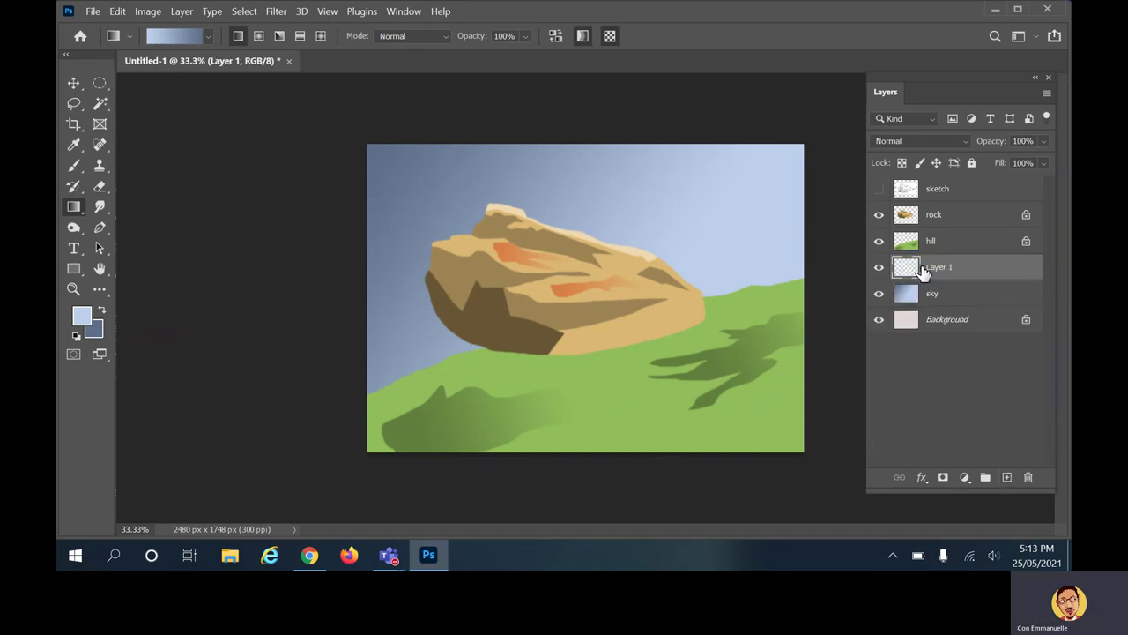
{"action": "double_click", "coordinate": [935, 268]}
{"action": "type", "text": "grass"}
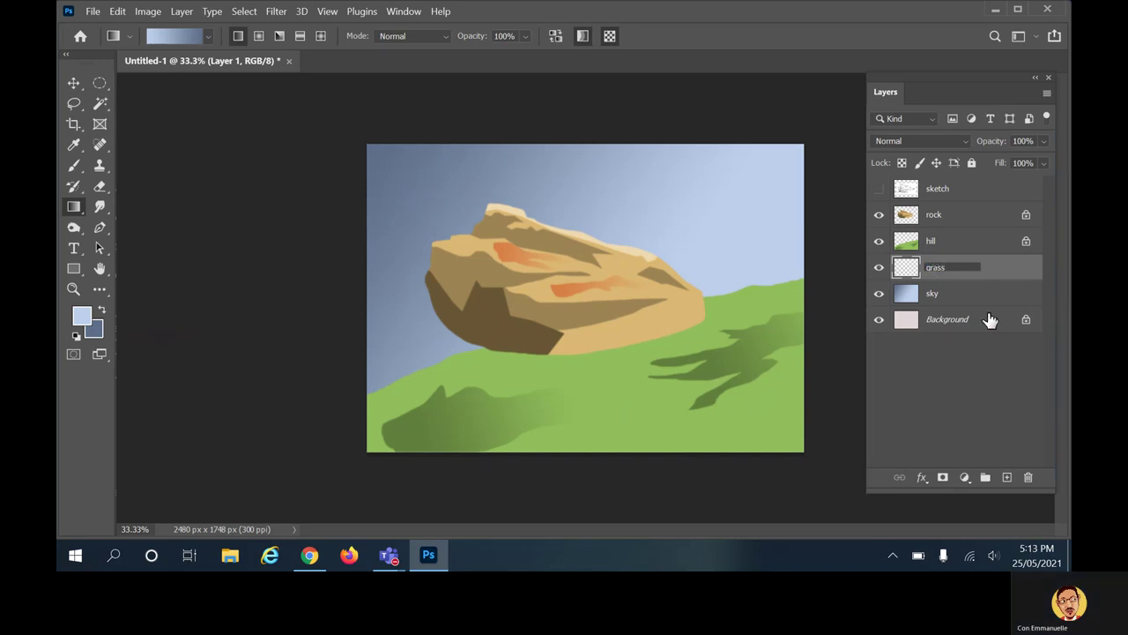
{"action": "left_click", "coordinate": [1007, 270]}
{"action": "left_click_drag", "start_coordinate": [951, 280], "coordinate": [957, 235]}
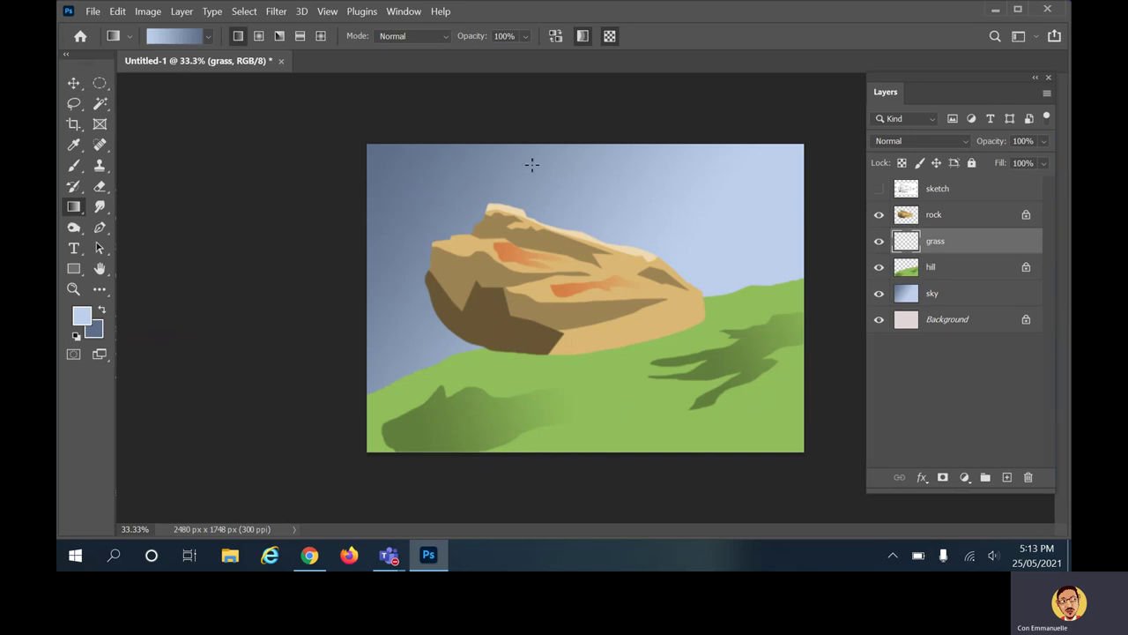
Activate the Brush tool and search the brush presets for "grass".
{"action": "left_click", "coordinate": [74, 169]}
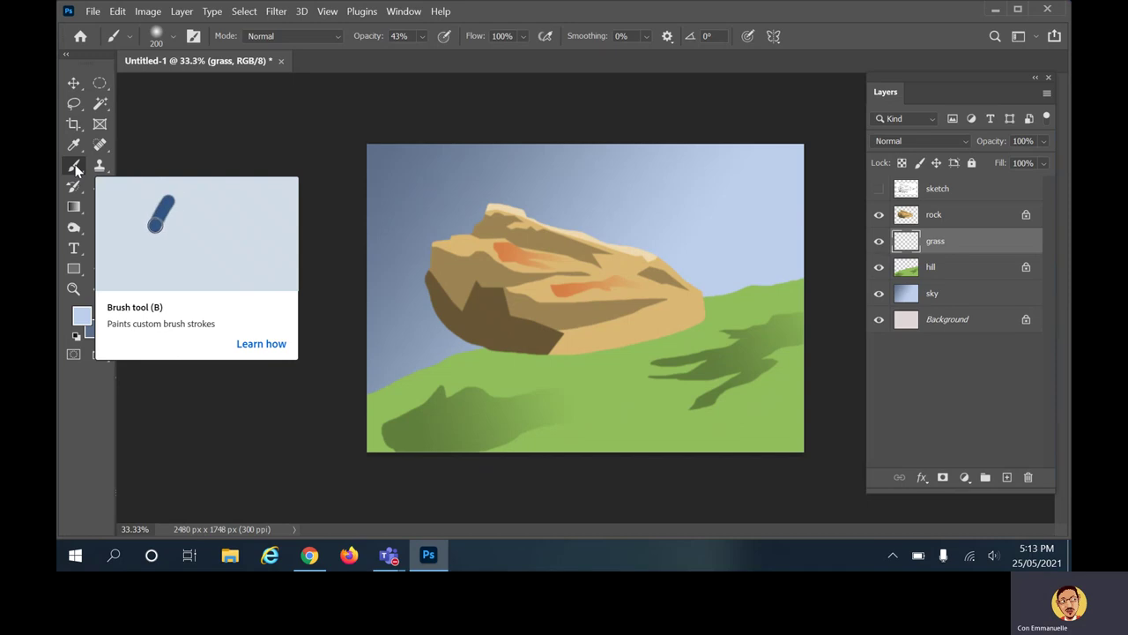
{"action": "left_click", "coordinate": [173, 36]}
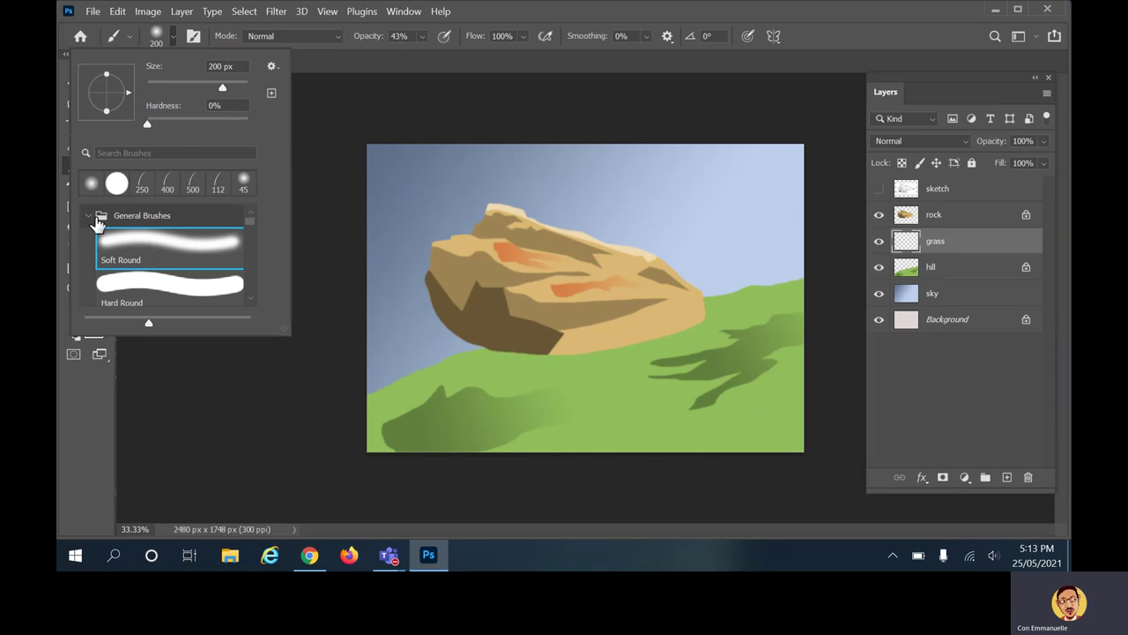
{"action": "left_click", "coordinate": [141, 153]}
{"action": "type", "text": "grass"}
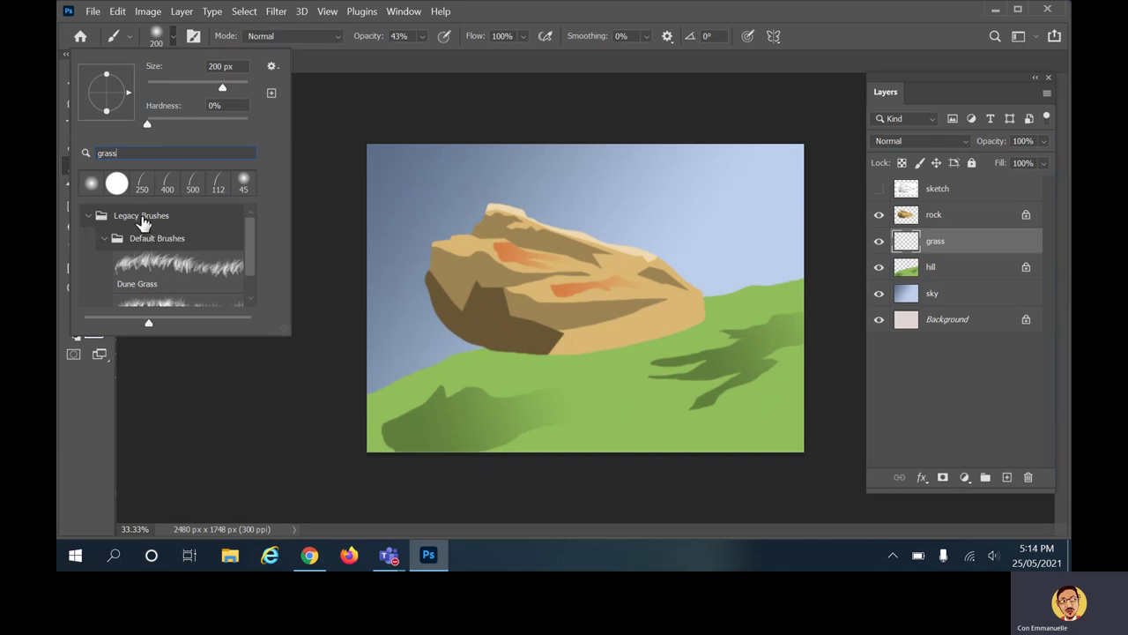
{"action": "left_click", "coordinate": [272, 66]}
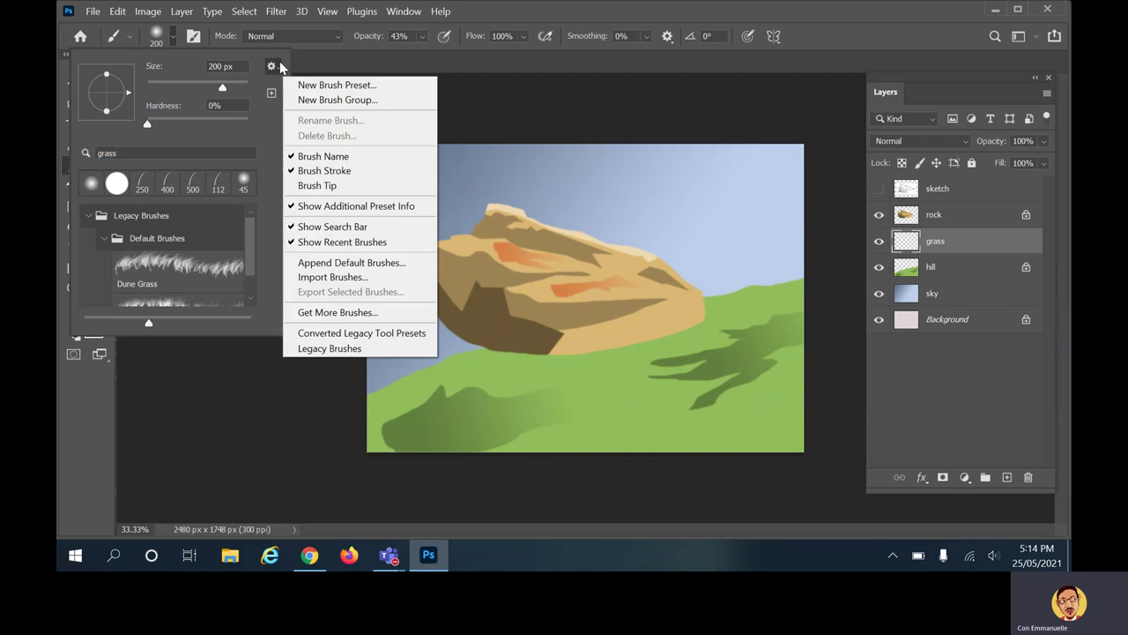
{"action": "left_click", "coordinate": [280, 59]}
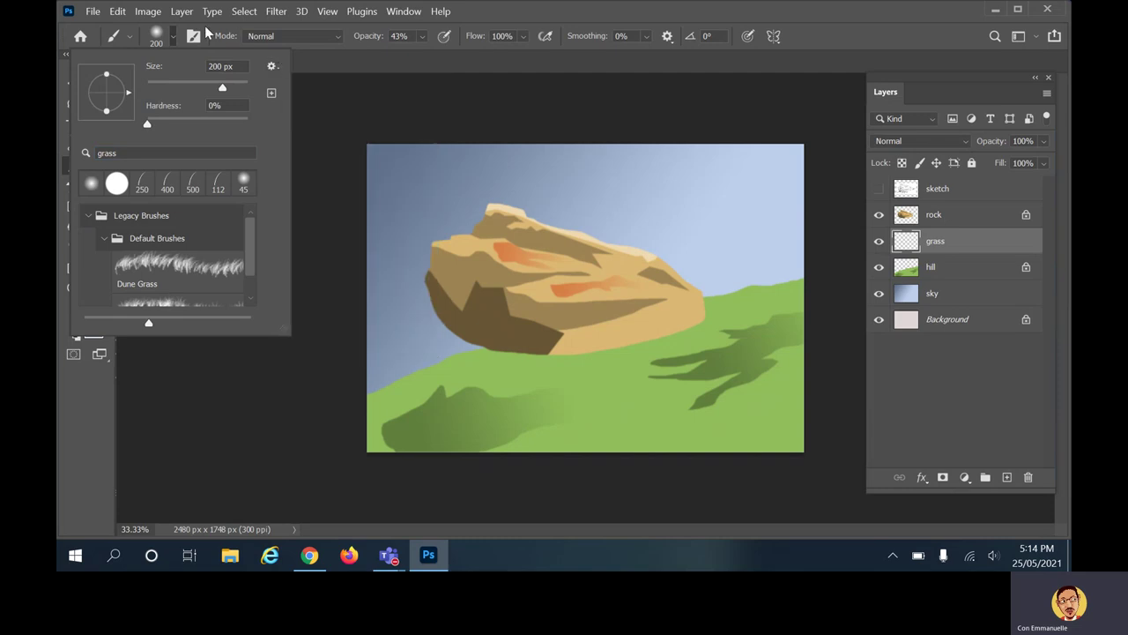
{"action": "left_click", "coordinate": [174, 36]}
{"action": "left_click", "coordinate": [173, 35]}
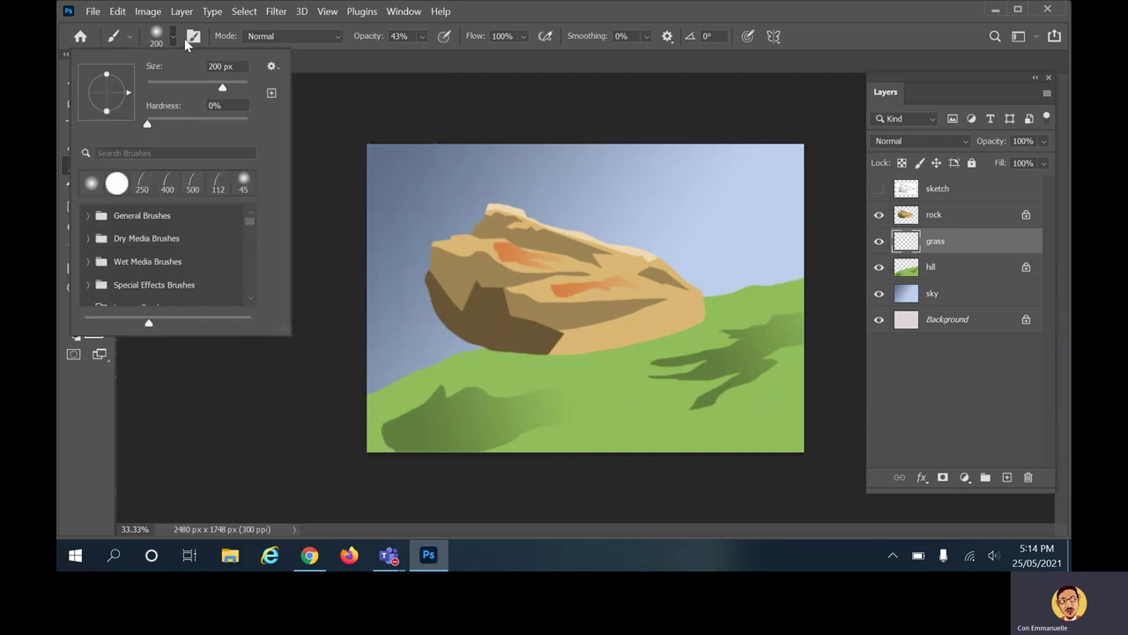
{"action": "left_click", "coordinate": [272, 67]}
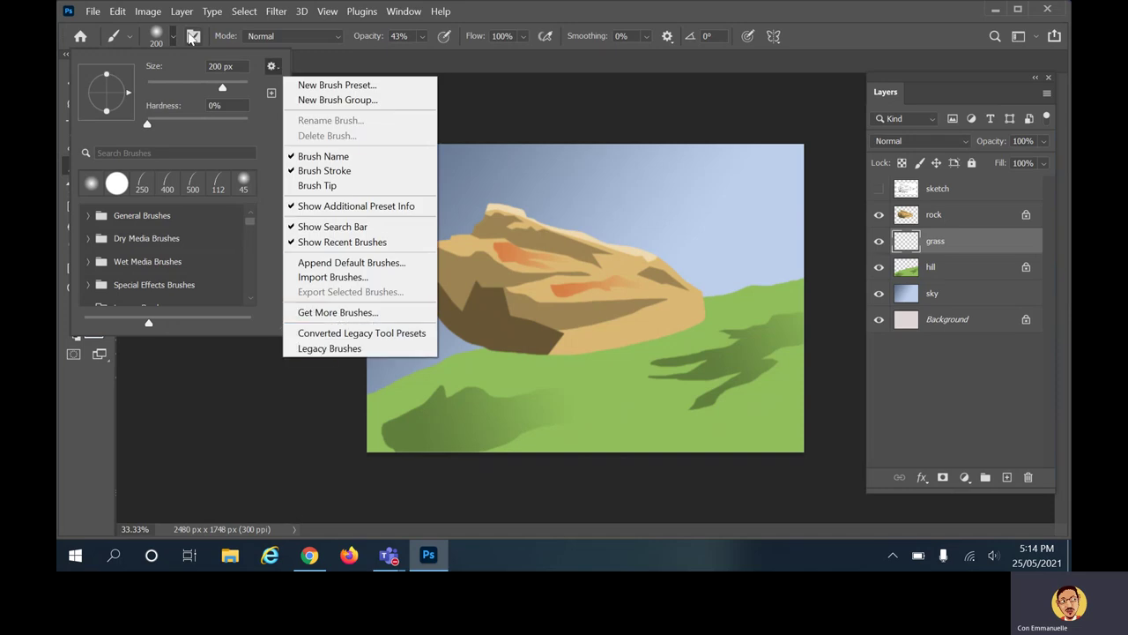
{"action": "left_click", "coordinate": [273, 65]}
{"action": "left_click", "coordinate": [273, 65]}
Filter the brush presets by "grass" and choose the Dune Grass brush from the legacy default brushes.
{"action": "left_click", "coordinate": [148, 154]}
{"action": "left_click", "coordinate": [151, 152]}
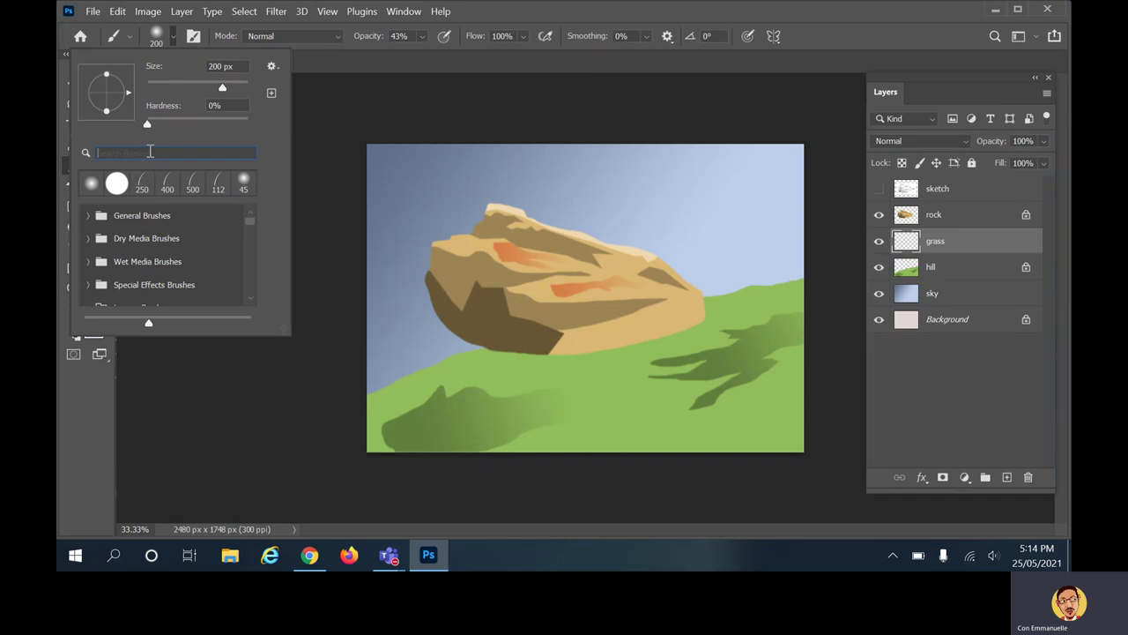
{"action": "type", "text": "grass"}
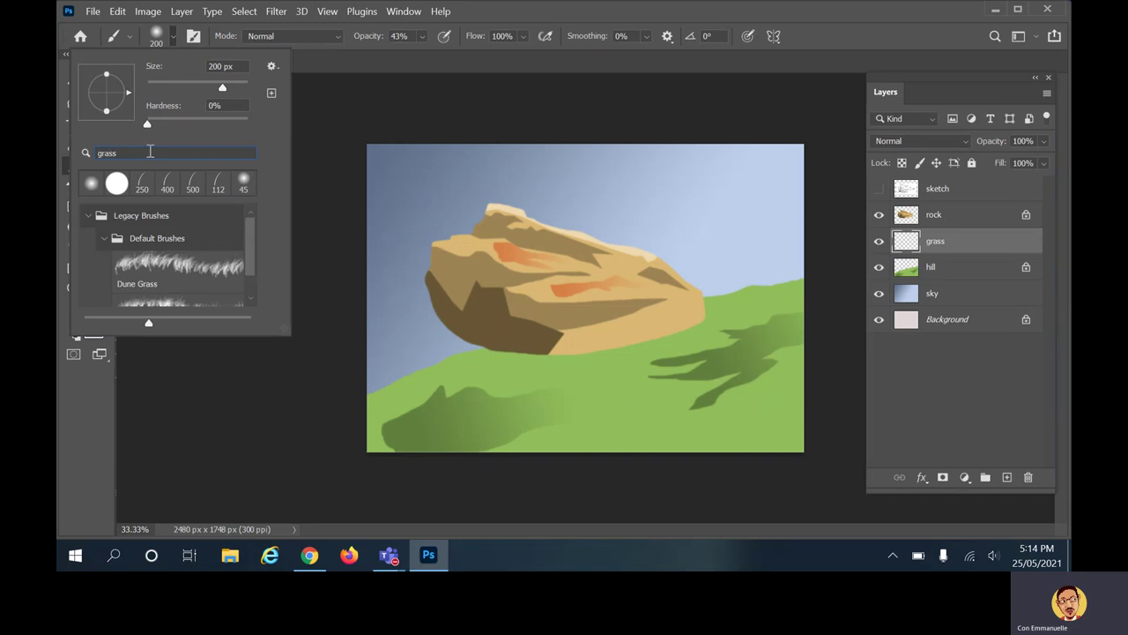
{"action": "left_click", "coordinate": [161, 268]}
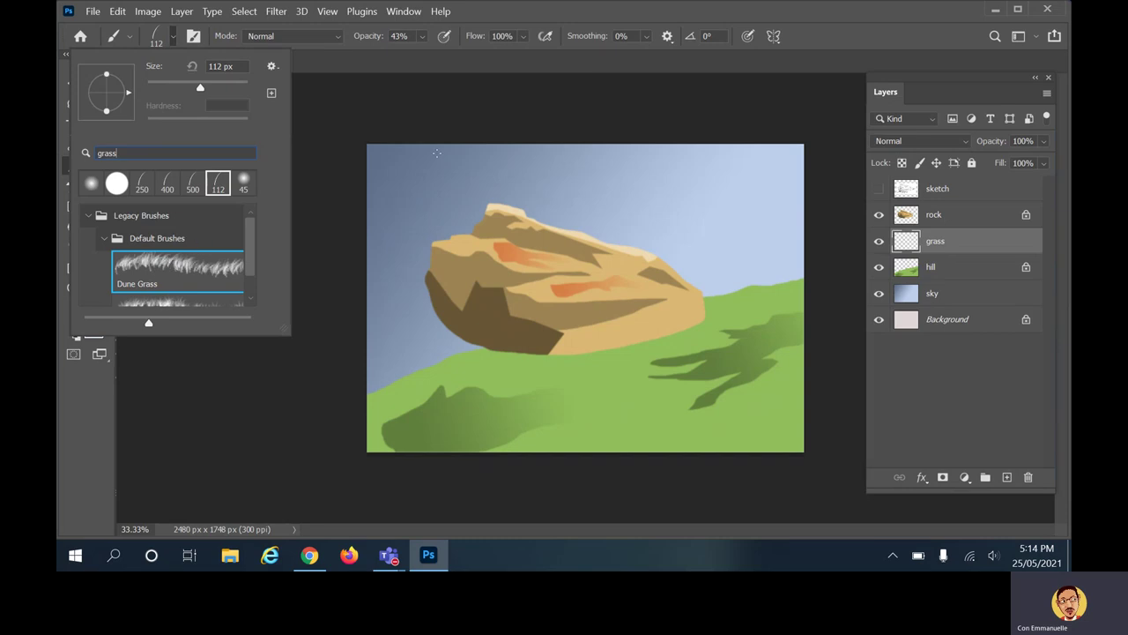
{"action": "left_click", "coordinate": [482, 64]}
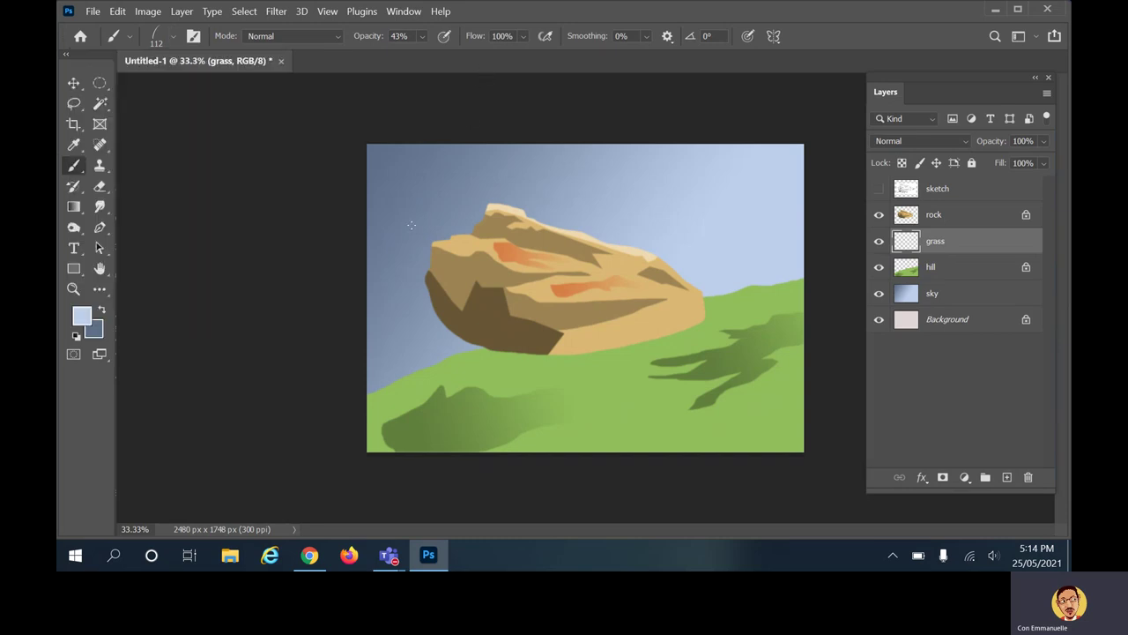
Set the foreground colour to bright green #a3e05a for the grass.
{"action": "left_click", "coordinate": [84, 320]}
{"action": "left_click", "coordinate": [536, 269]}
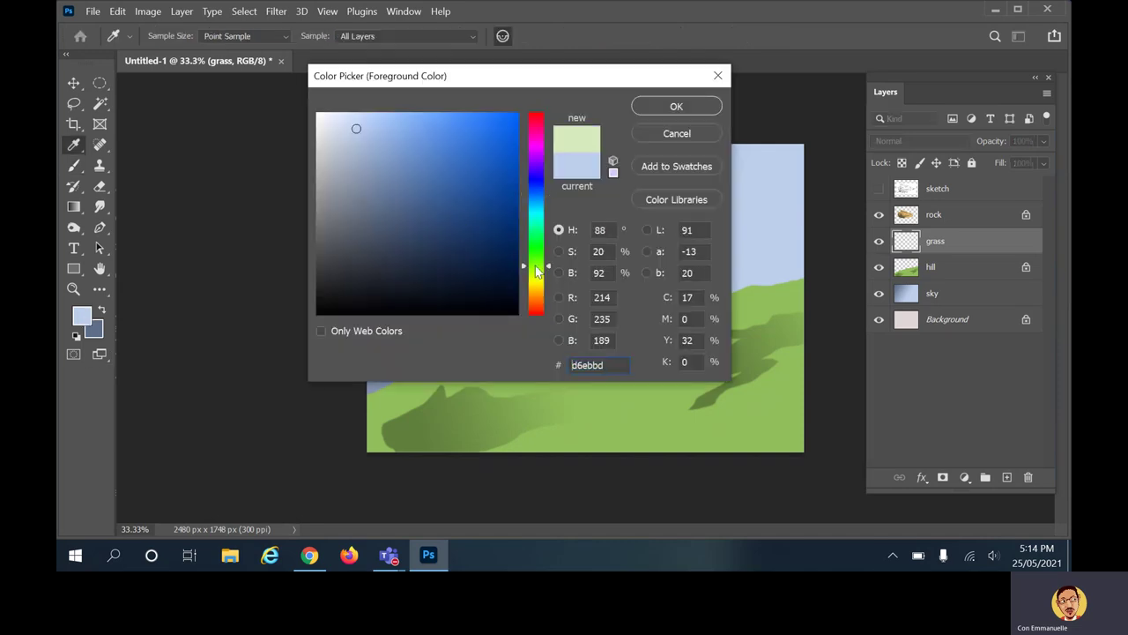
{"action": "left_click_drag", "start_coordinate": [432, 141], "coordinate": [436, 133]}
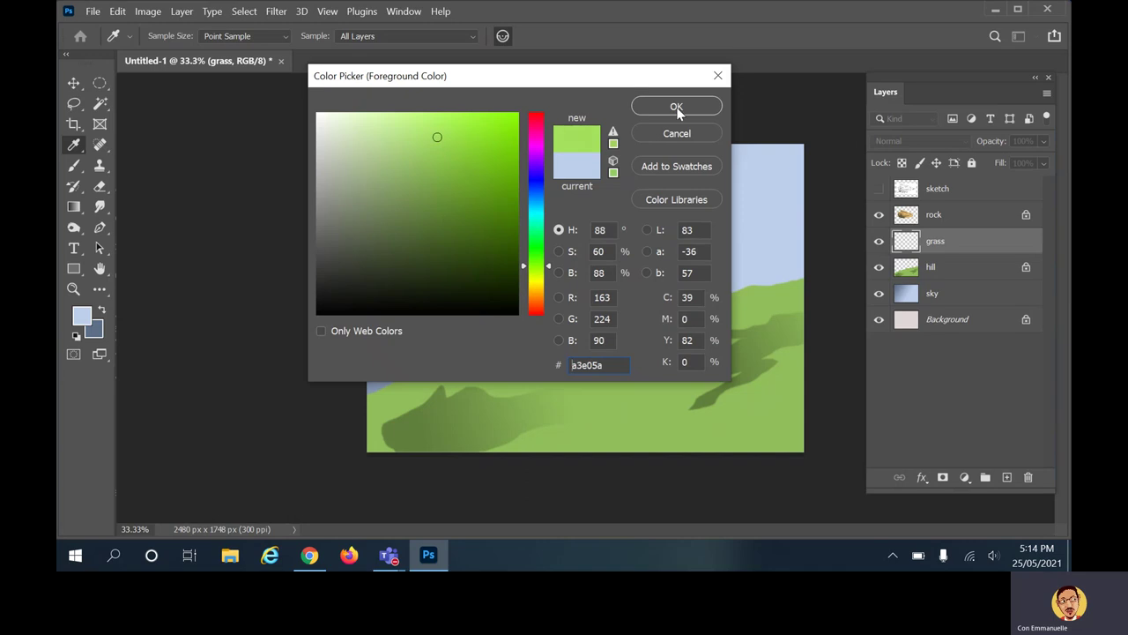
{"action": "left_click", "coordinate": [676, 106]}
Set the background colour to ochre brown #ae843a as the second grass colour.
{"action": "left_click", "coordinate": [93, 328]}
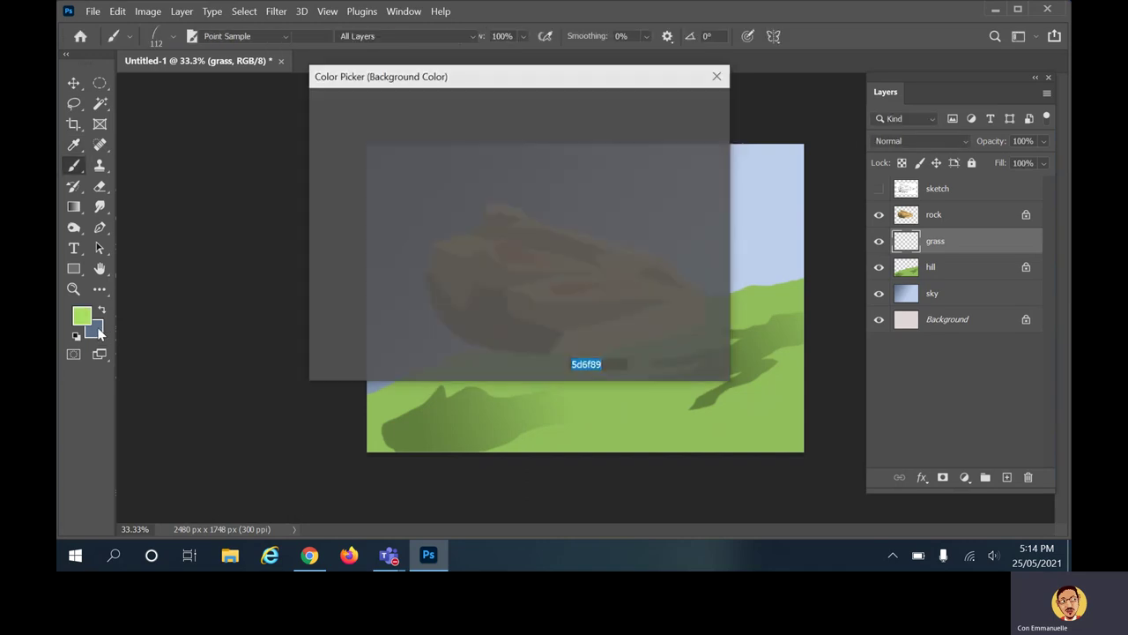
{"action": "left_click", "coordinate": [538, 256]}
{"action": "left_click_drag", "start_coordinate": [537, 257], "coordinate": [539, 300]}
{"action": "mouse_move", "coordinate": [473, 191]}
{"action": "left_mouse_down"}
{"action": "mouse_move", "coordinate": [435, 182]}
{"action": "mouse_move", "coordinate": [426, 192]}
{"action": "mouse_move", "coordinate": [451, 176]}
{"action": "left_mouse_up"}
{"action": "left_click", "coordinate": [676, 107]}
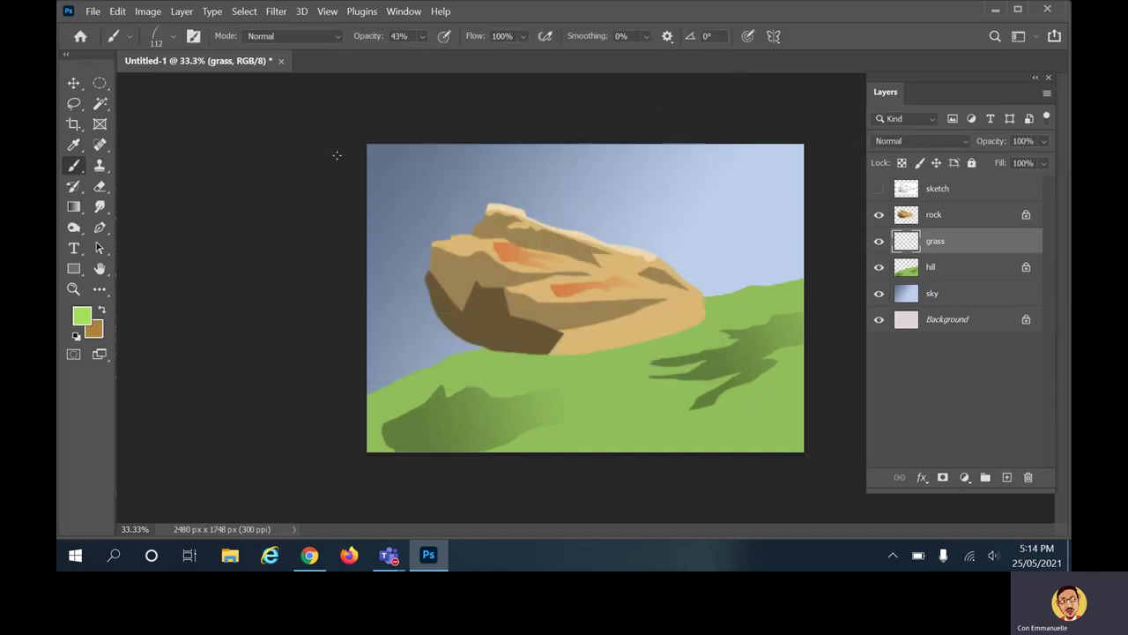
Raise the brush opacity to 77% and paint grass blades where the hill meets the rock's lower left edge.
{"action": "left_click", "coordinate": [423, 36]}
{"action": "left_click_drag", "start_coordinate": [432, 57], "coordinate": [458, 58]}
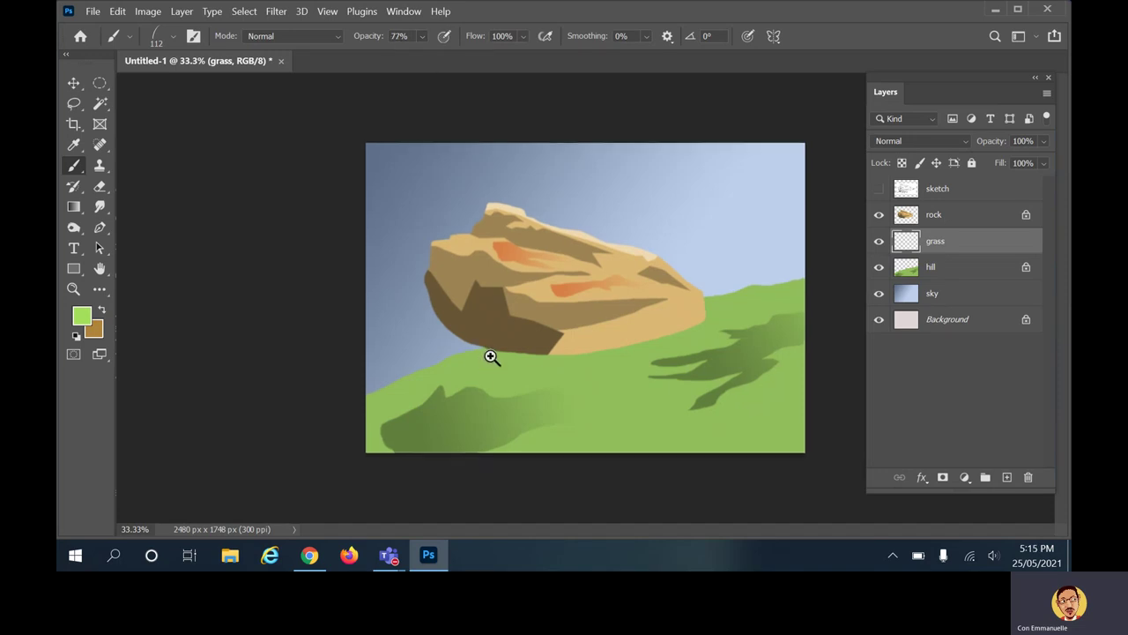
{"action": "left_click", "coordinate": [487, 362], "text": "ctrl"}
{"action": "left_click", "coordinate": [487, 362], "text": "ctrl"}
{"action": "left_click", "coordinate": [487, 361], "text": "ctrl"}
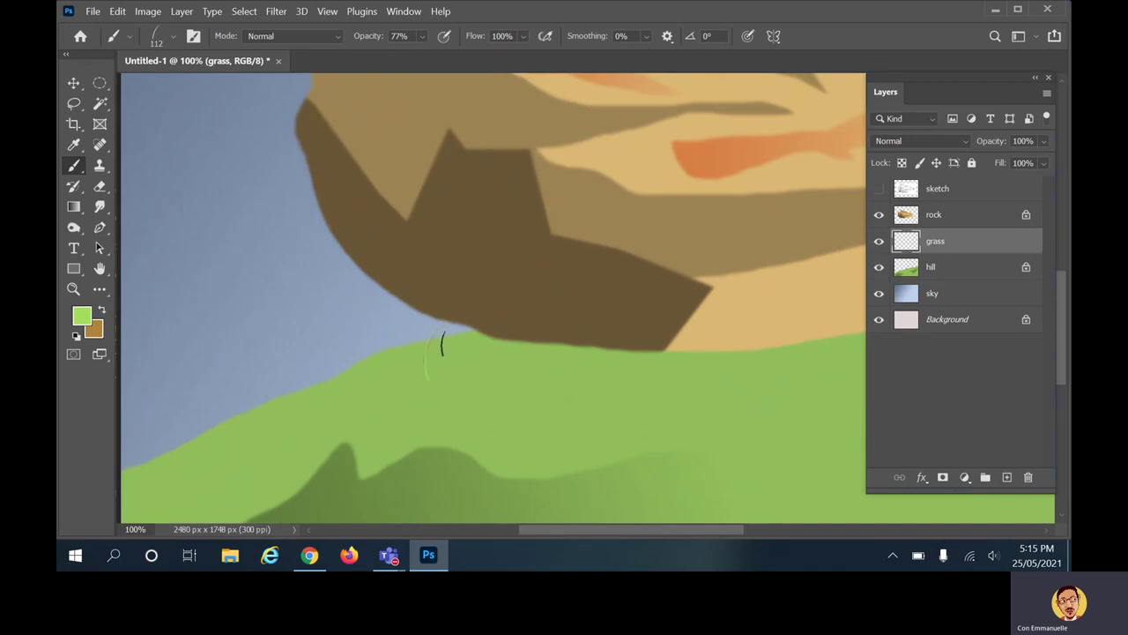
{"action": "left_click_drag", "start_coordinate": [391, 339], "coordinate": [415, 352]}
Move the grass layer above the rock layer and paint grass over the rock's base toward the right.
{"action": "left_click_drag", "start_coordinate": [959, 242], "coordinate": [958, 216]}
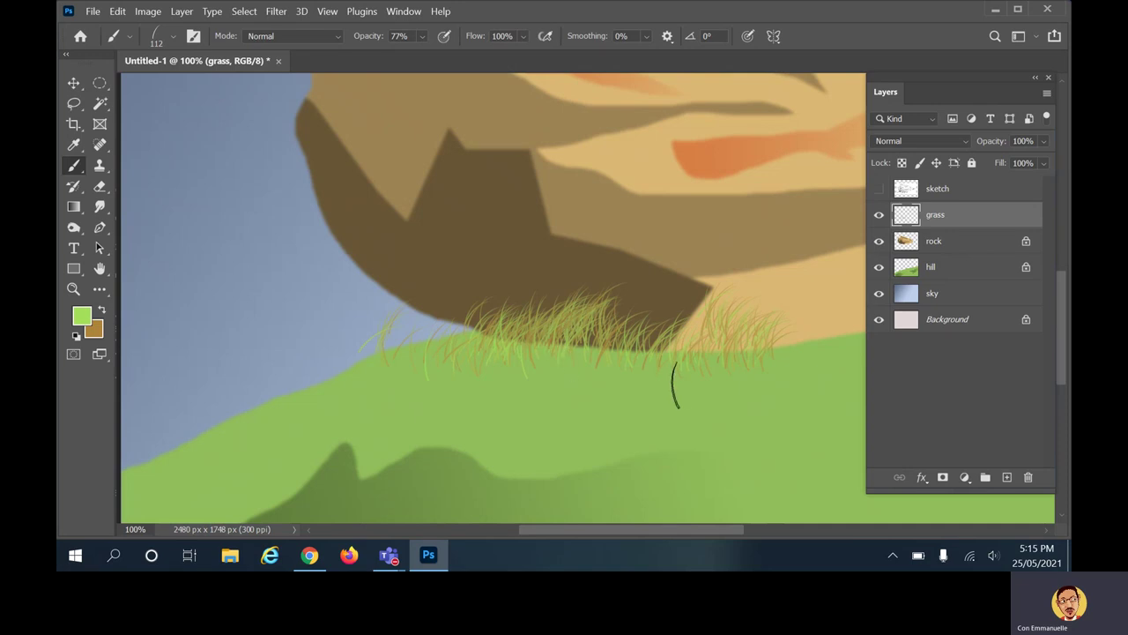
{"action": "left_click_drag", "start_coordinate": [672, 370], "coordinate": [451, 382]}
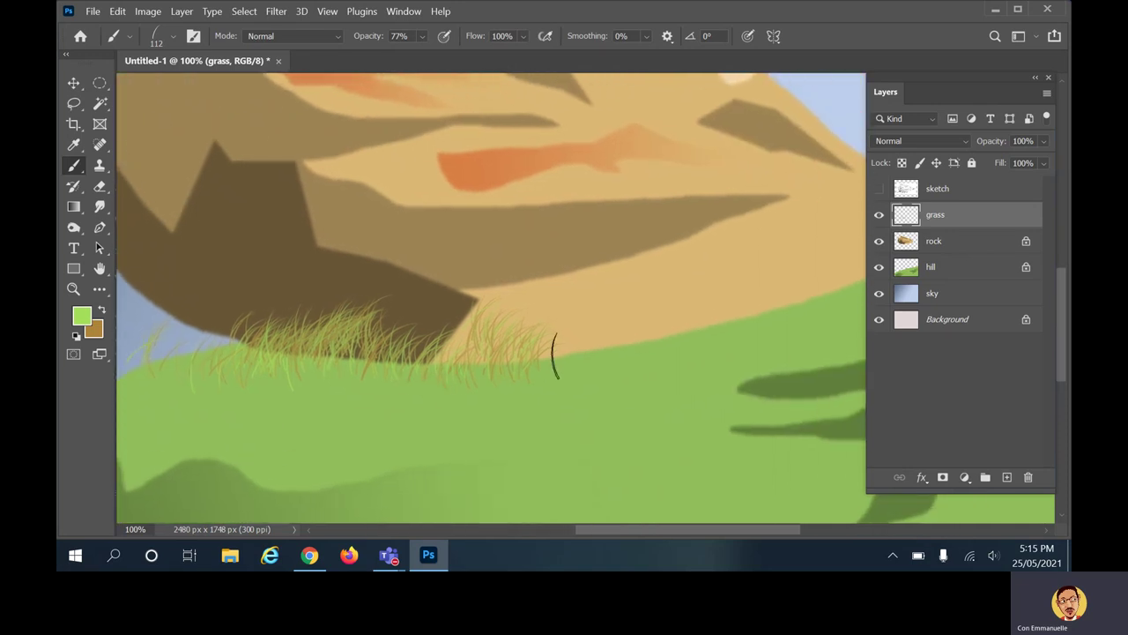
{"action": "left_click_drag", "start_coordinate": [579, 354], "coordinate": [588, 312]}
{"action": "mouse_move", "coordinate": [555, 366]}
{"action": "left_mouse_down"}
{"action": "mouse_move", "coordinate": [676, 322]}
{"action": "mouse_move", "coordinate": [486, 355]}
{"action": "mouse_move", "coordinate": [652, 357]}
{"action": "left_mouse_up"}
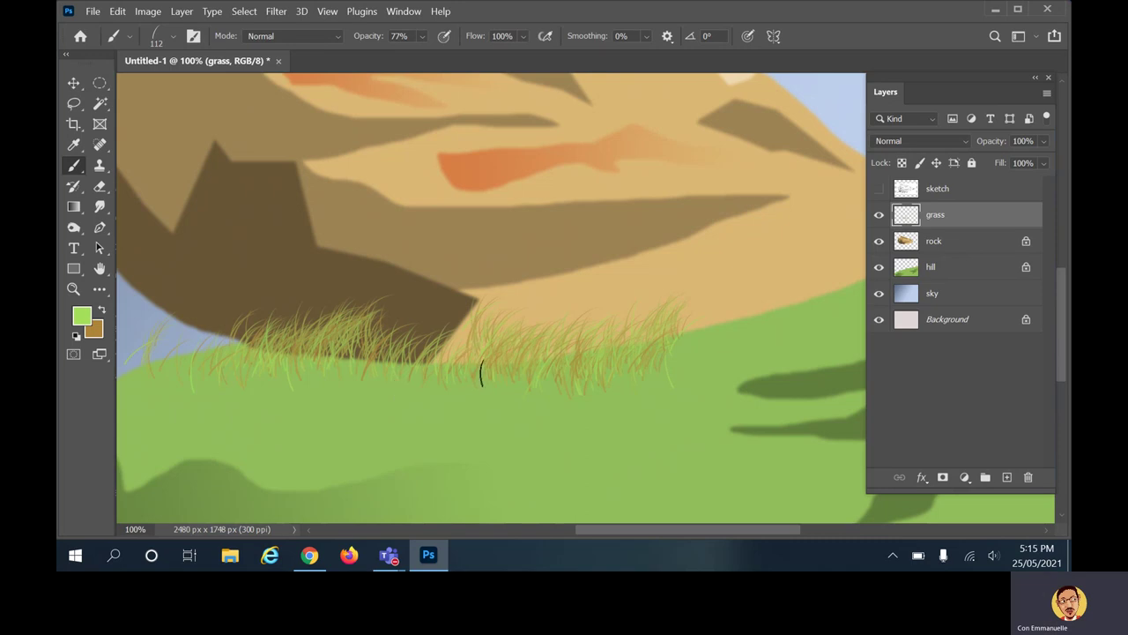
Enlarge the grass brush to 300 px and add taller blades along the middle of the rock's base.
{"action": "key", "text": "bracketright"}
{"action": "key", "text": "bracketright"}
{"action": "key", "text": "bracketright"}
{"action": "key", "text": "bracketright"}
{"action": "key", "text": "bracketright"}
{"action": "left_click", "coordinate": [568, 348]}
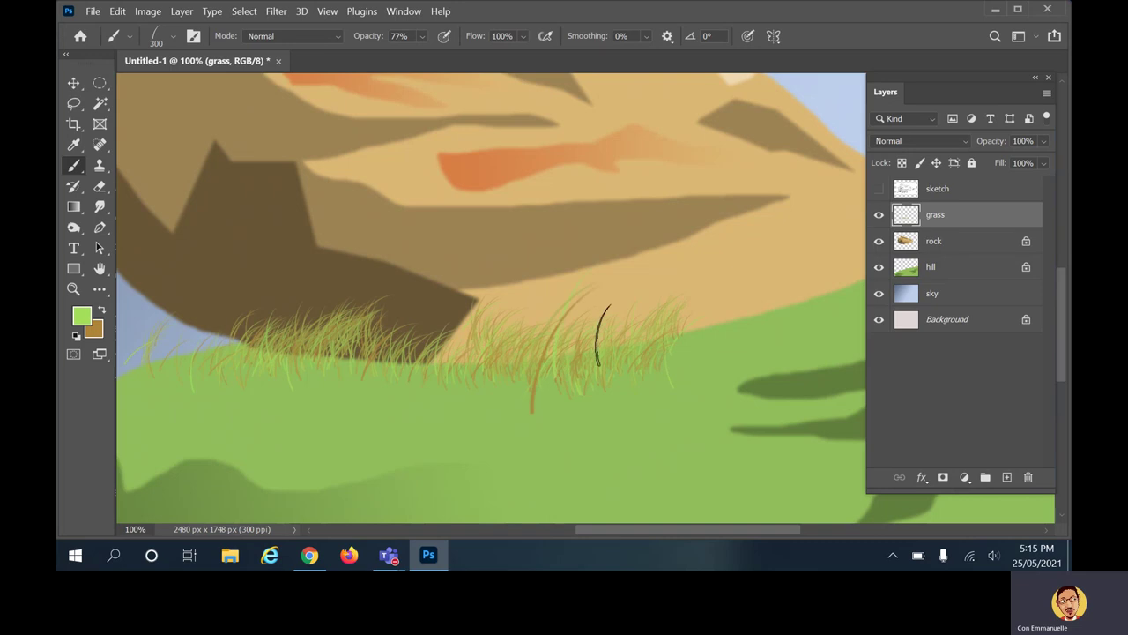
{"action": "left_click", "coordinate": [512, 381]}
{"action": "left_click", "coordinate": [716, 317]}
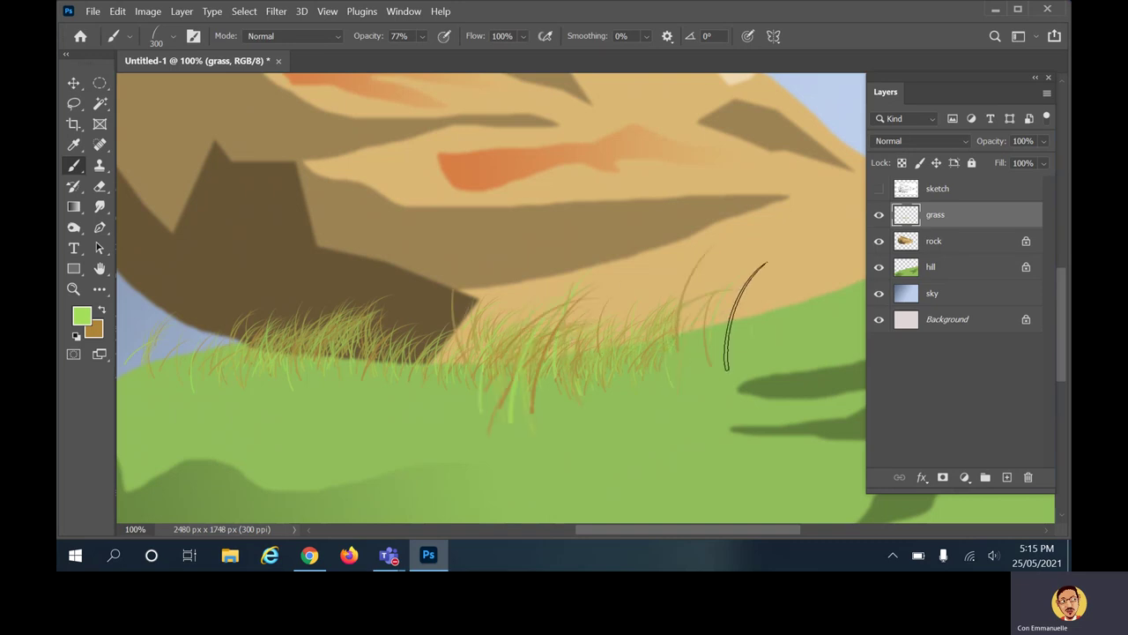
Enlarge the grass brush to 600 px and add scattered long blades at both ends of the painted grass strip.
{"action": "key", "text": "bracketright"}
{"action": "key", "text": "bracketright"}
{"action": "key", "text": "bracketright"}
{"action": "left_click", "coordinate": [731, 321]}
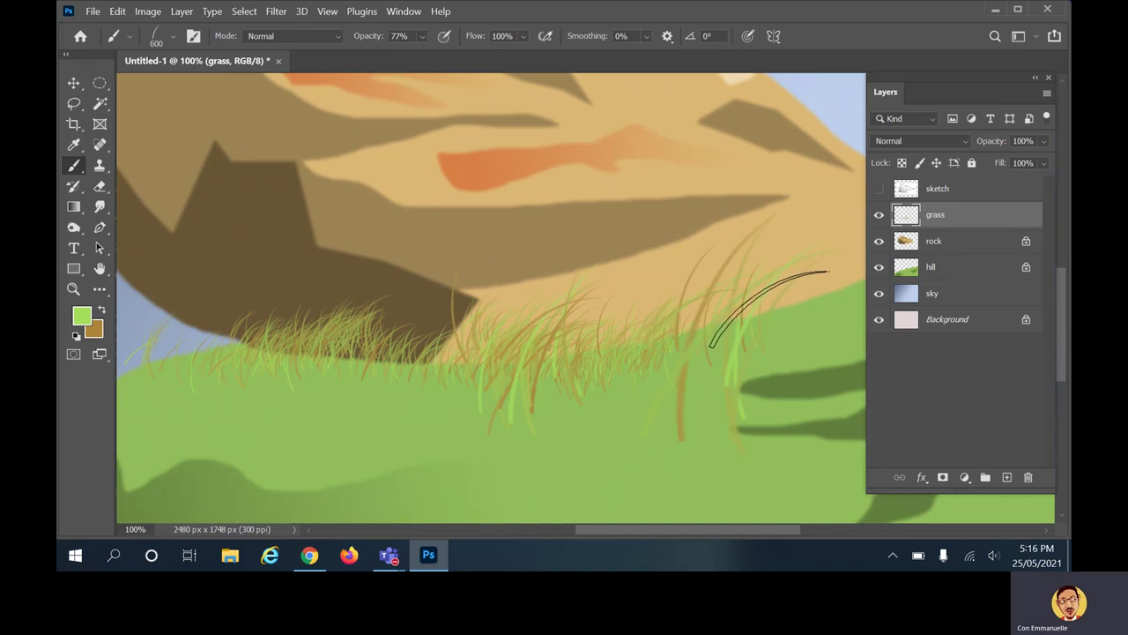
{"action": "left_click", "coordinate": [388, 350]}
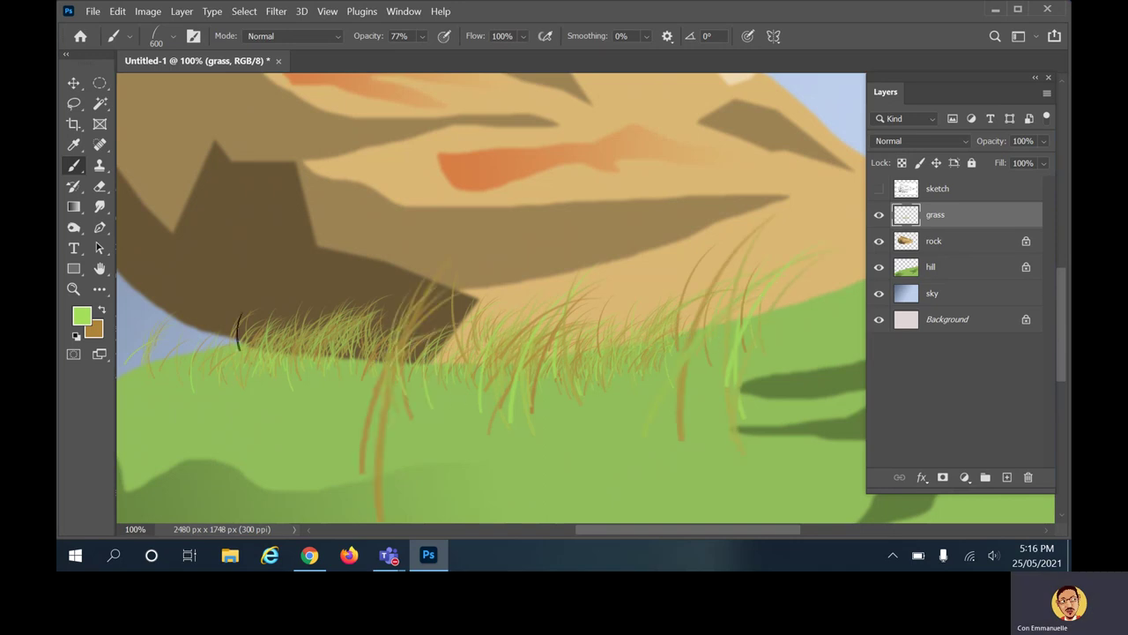
{"action": "left_click", "coordinate": [252, 344]}
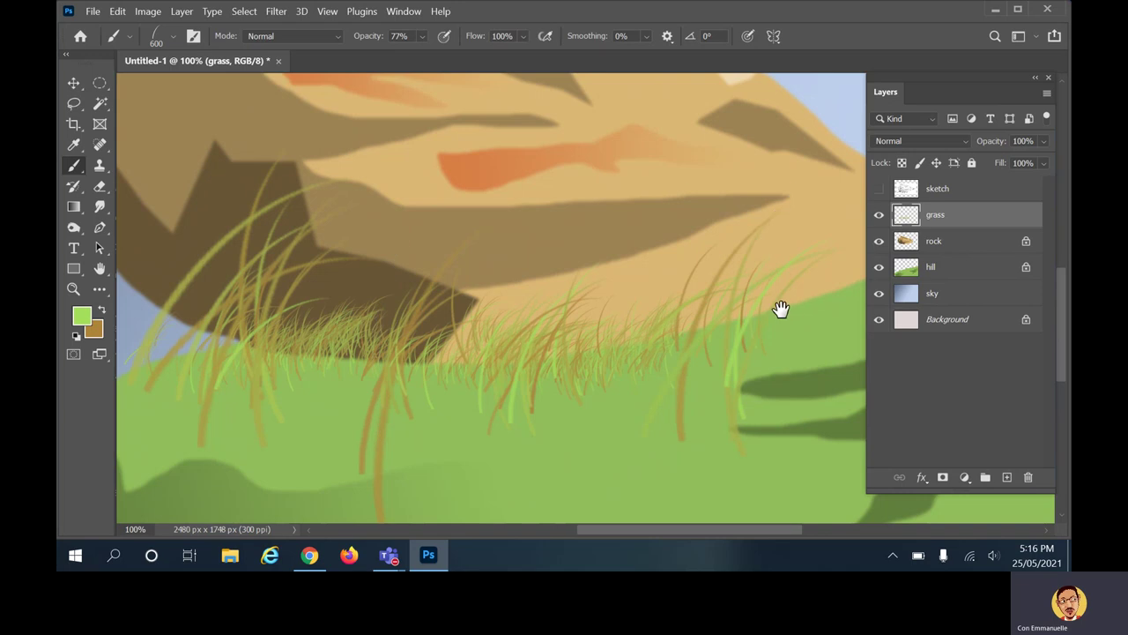
Reduce the grass brush to 175 px and paint grass along the rock's lower right edge up to the hill line.
{"action": "left_click_drag", "start_coordinate": [798, 305], "coordinate": [567, 337]}
{"action": "key", "text": "bracketleft"}
{"action": "key", "text": "bracketleft"}
{"action": "key", "text": "bracketleft"}
{"action": "key", "text": "bracketleft"}
{"action": "key", "text": "bracketleft"}
{"action": "key", "text": "bracketleft"}
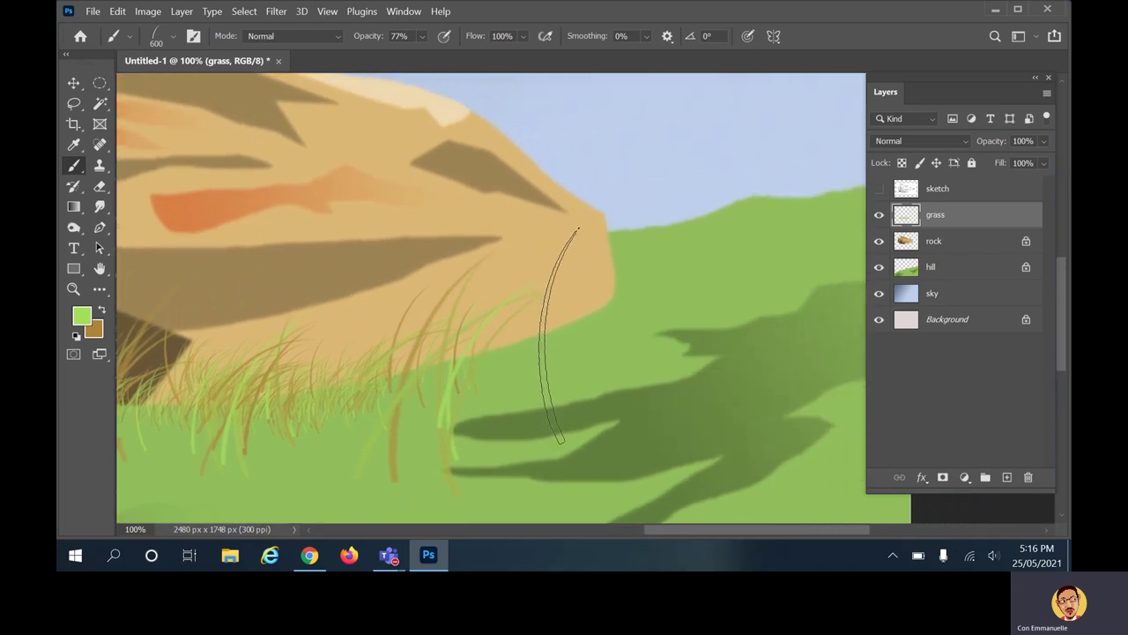
{"action": "mouse_move", "coordinate": [573, 351]}
{"action": "left_mouse_down"}
{"action": "mouse_move", "coordinate": [615, 300]}
{"action": "mouse_move", "coordinate": [522, 337]}
{"action": "mouse_move", "coordinate": [564, 317]}
{"action": "mouse_move", "coordinate": [629, 256]}
{"action": "mouse_move", "coordinate": [651, 251]}
{"action": "mouse_move", "coordinate": [649, 286]}
{"action": "mouse_move", "coordinate": [614, 260]}
{"action": "left_mouse_up"}
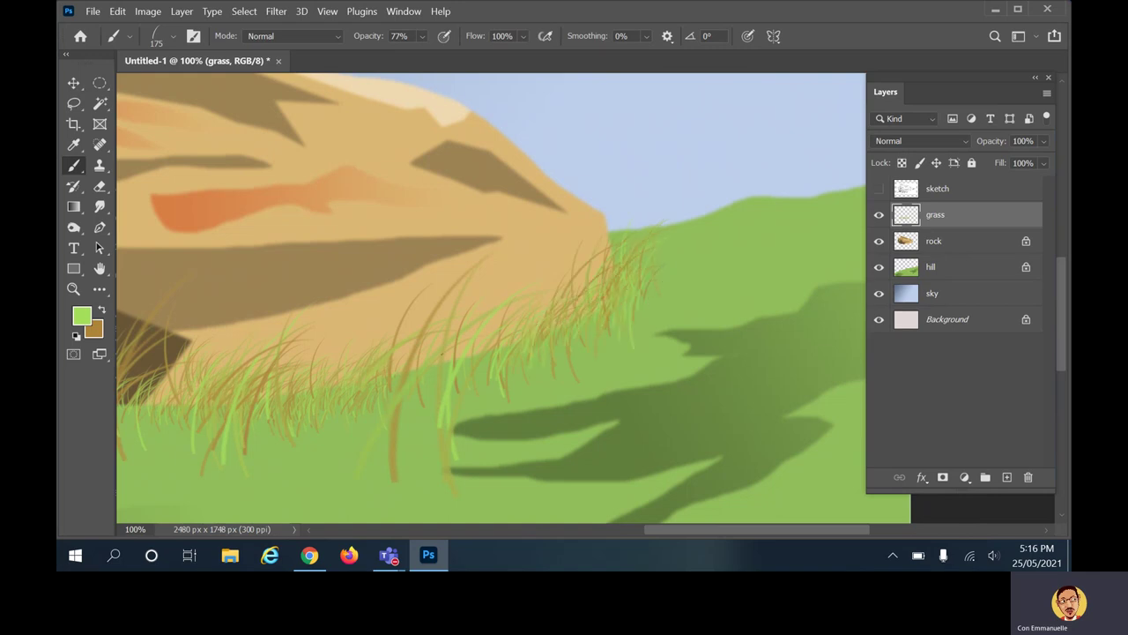
Change the foreground colour to a golden yellow for a second range of grass tones.
{"action": "left_click", "coordinate": [79, 313]}
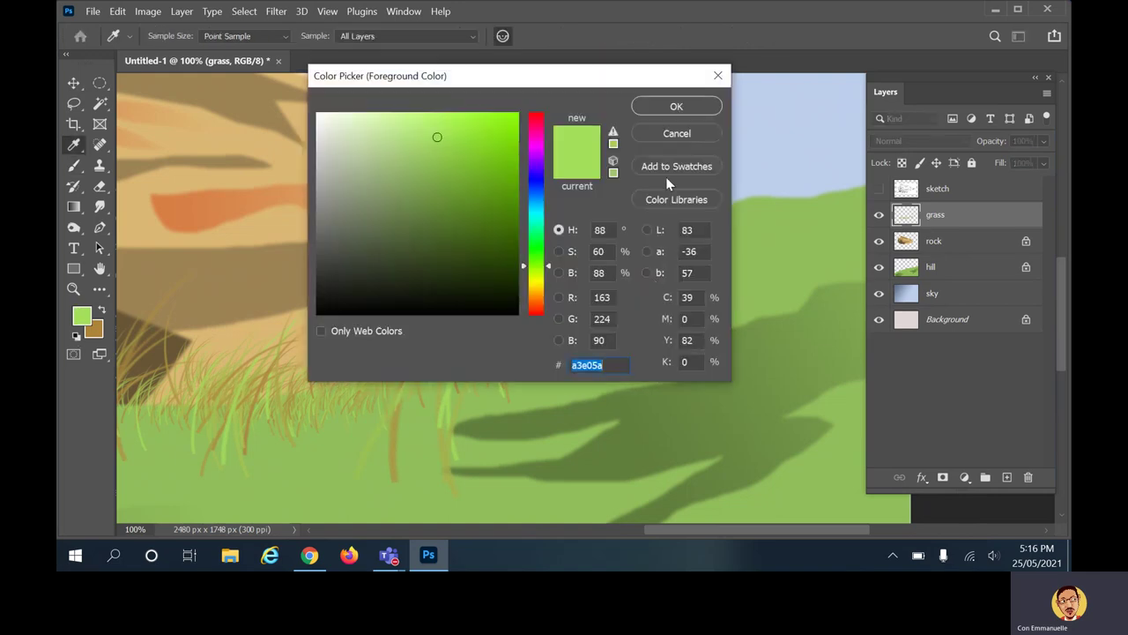
{"action": "left_click", "coordinate": [542, 280]}
{"action": "left_click_drag", "start_coordinate": [505, 126], "coordinate": [503, 137]}
{"action": "left_click", "coordinate": [548, 288]}
{"action": "left_click", "coordinate": [547, 282]}
{"action": "left_click", "coordinate": [547, 285]}
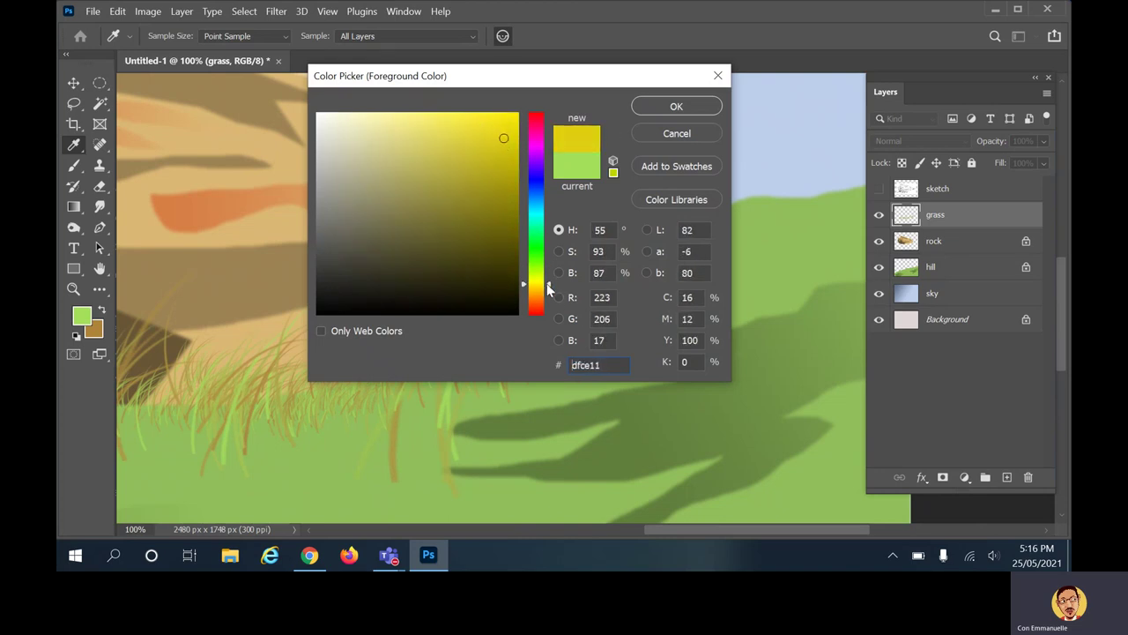
{"action": "left_click", "coordinate": [483, 140]}
{"action": "left_click", "coordinate": [710, 107]}
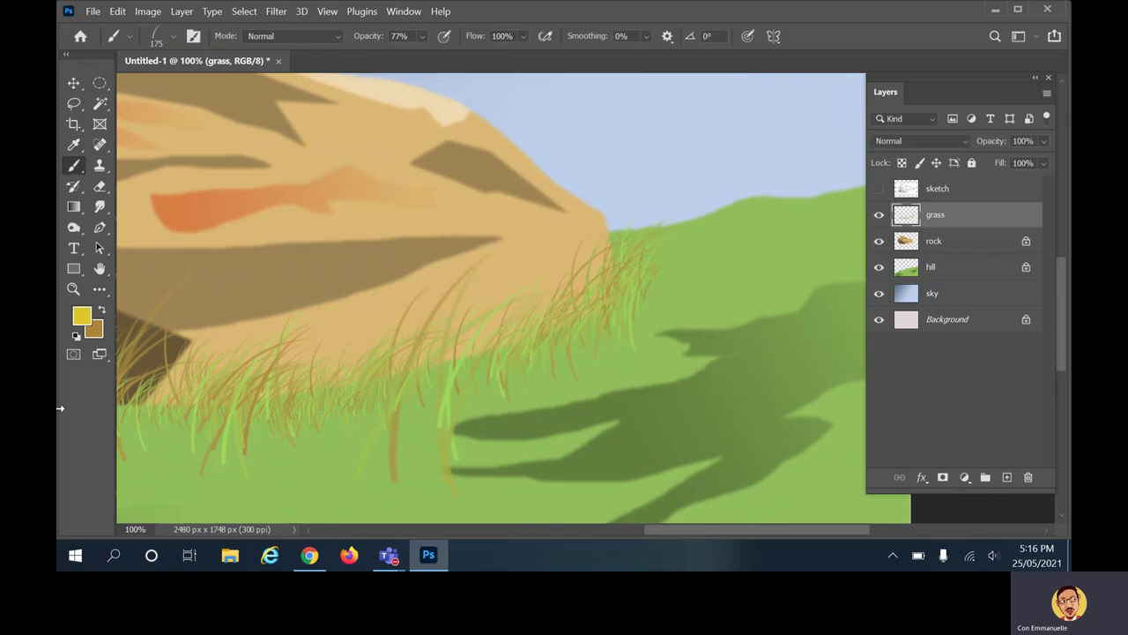
Set the background colour to dark green #244f17.
{"action": "left_click", "coordinate": [100, 334]}
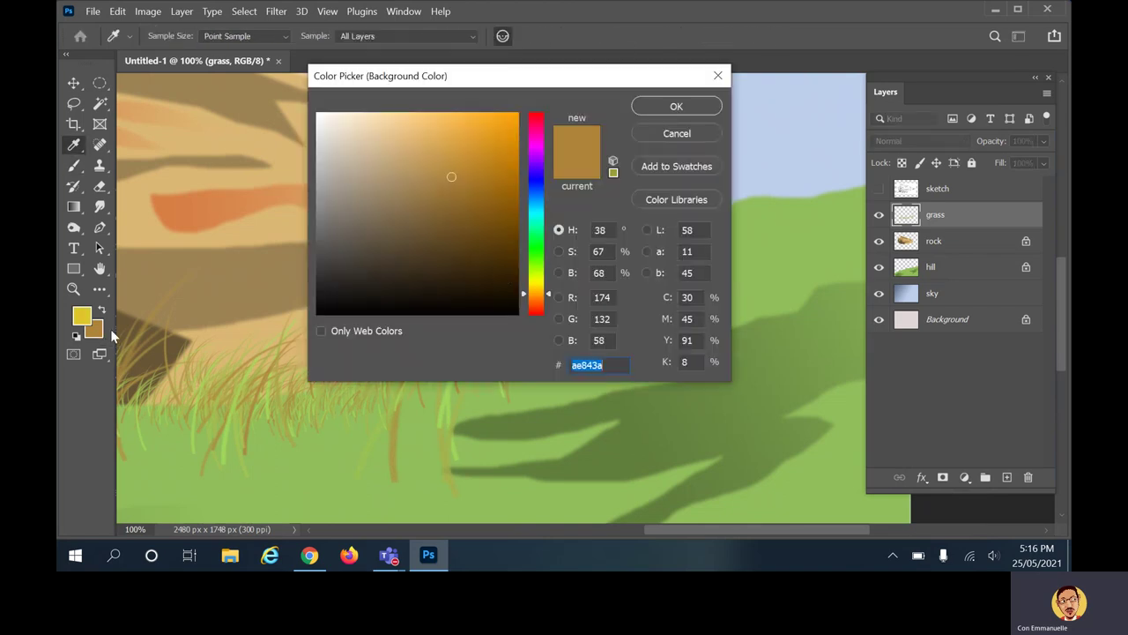
{"action": "left_click", "coordinate": [536, 255]}
{"action": "left_click_drag", "start_coordinate": [479, 244], "coordinate": [460, 252]}
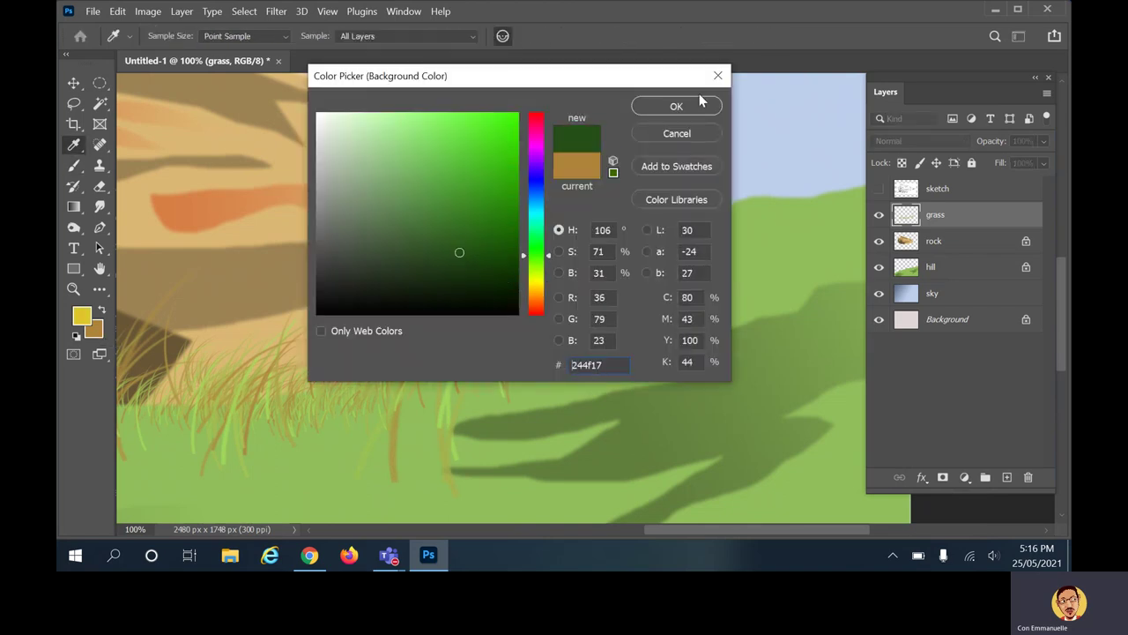
{"action": "key", "text": "Return"}
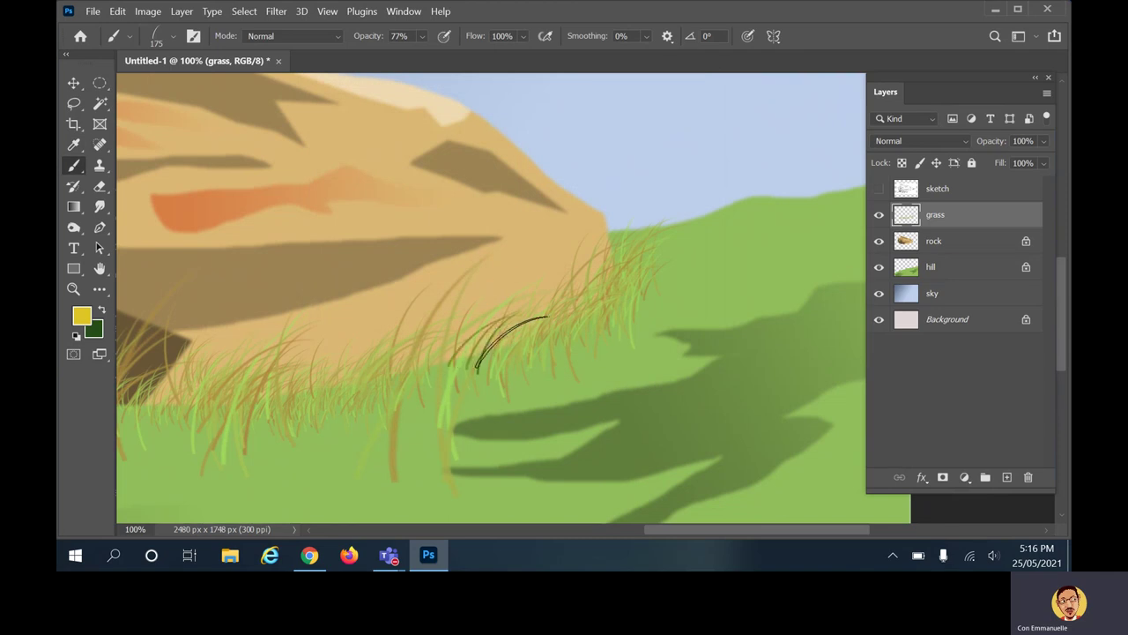
Paint yellow and dark green blades over the existing grass along the right half of the rock's base.
{"action": "left_click_drag", "start_coordinate": [434, 380], "coordinate": [304, 388]}
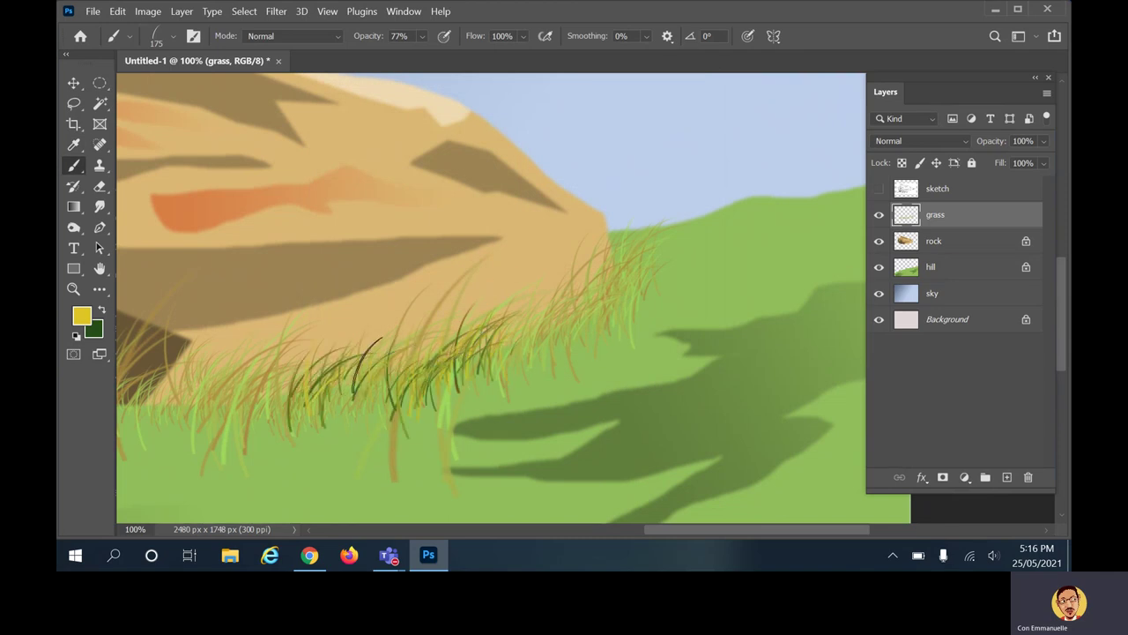
{"action": "left_click_drag", "start_coordinate": [617, 265], "coordinate": [573, 357]}
{"action": "left_click_drag", "start_coordinate": [546, 300], "coordinate": [506, 379]}
{"action": "left_click_drag", "start_coordinate": [617, 252], "coordinate": [582, 362]}
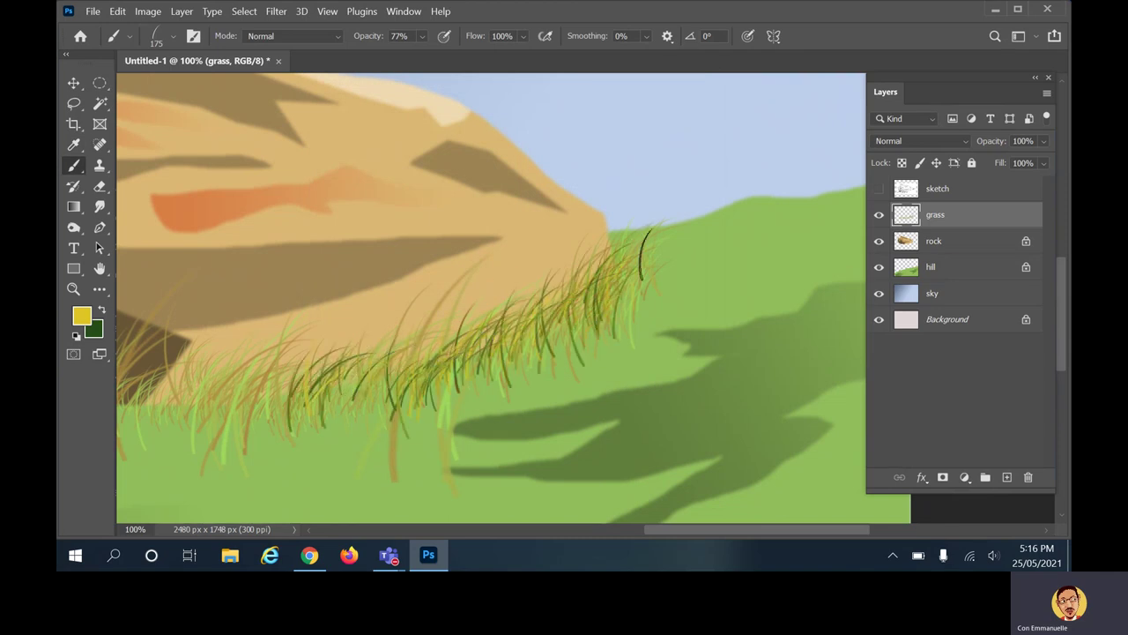
Paint yellow and dark green blades along the left half of the rock's base to the hill line, plus a small tuft on the grass below it.
{"action": "left_click_drag", "start_coordinate": [702, 244], "coordinate": [659, 291]}
{"action": "left_click_drag", "start_coordinate": [290, 432], "coordinate": [508, 387]}
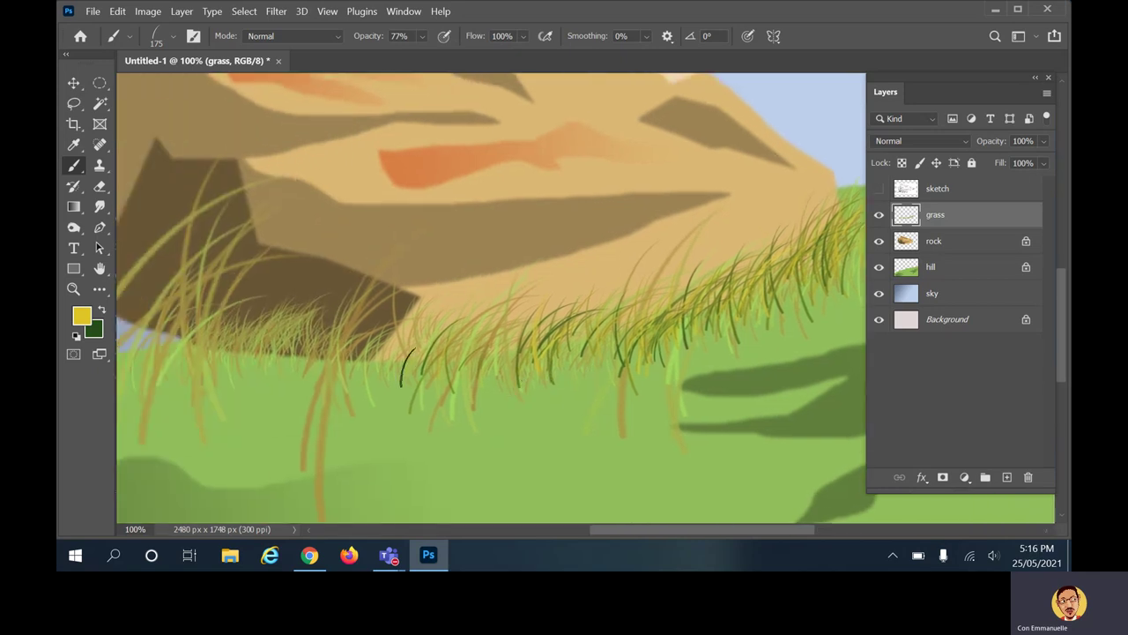
{"action": "left_click_drag", "start_coordinate": [256, 388], "coordinate": [589, 362]}
{"action": "left_click_drag", "start_coordinate": [458, 296], "coordinate": [396, 388]}
{"action": "left_click_drag", "start_coordinate": [595, 287], "coordinate": [533, 352]}
{"action": "left_click_drag", "start_coordinate": [392, 333], "coordinate": [357, 413]}
{"action": "left_click_drag", "start_coordinate": [352, 358], "coordinate": [318, 399]}
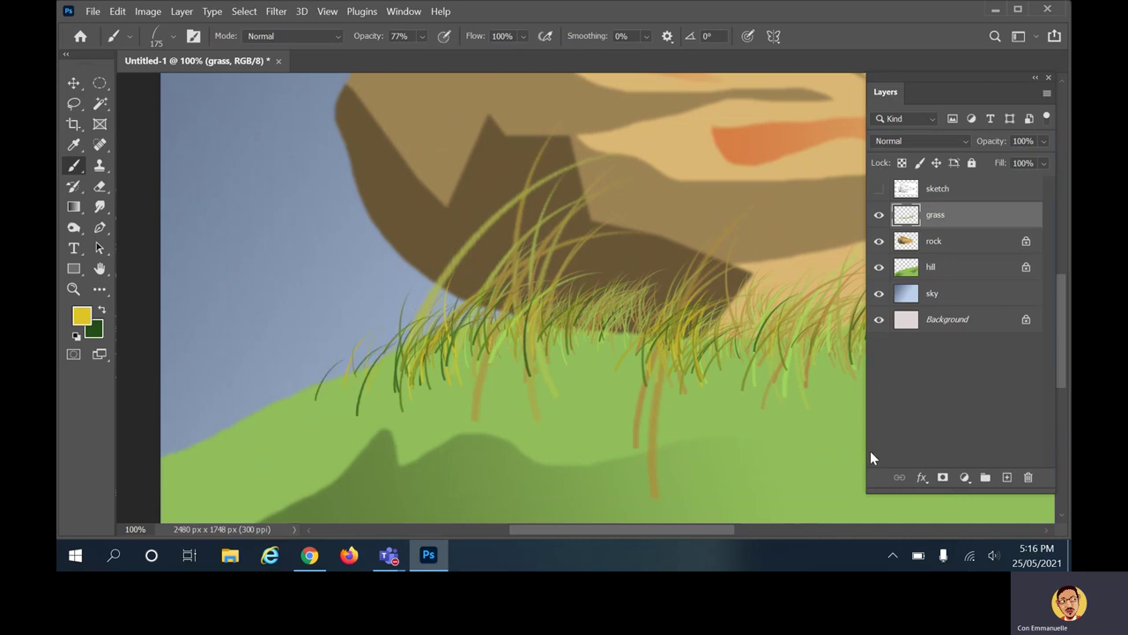
{"action": "key", "text": "ctrl+0"}
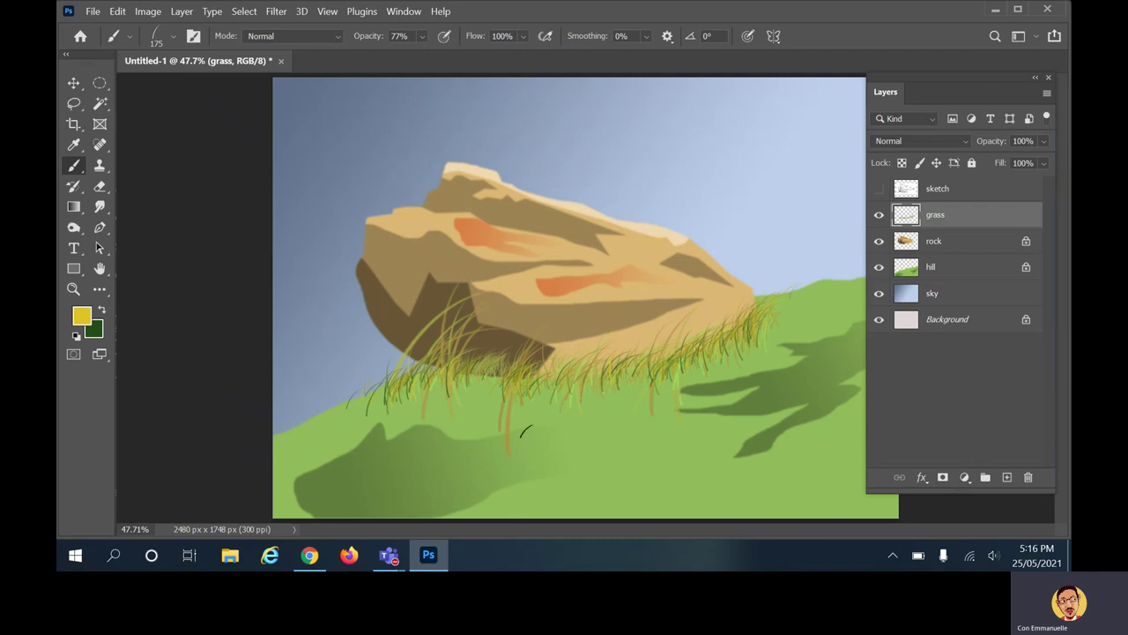
{"action": "mouse_move", "coordinate": [539, 413]}
{"action": "left_mouse_down"}
{"action": "mouse_move", "coordinate": [507, 413]}
{"action": "mouse_move", "coordinate": [485, 386]}
{"action": "left_mouse_up"}
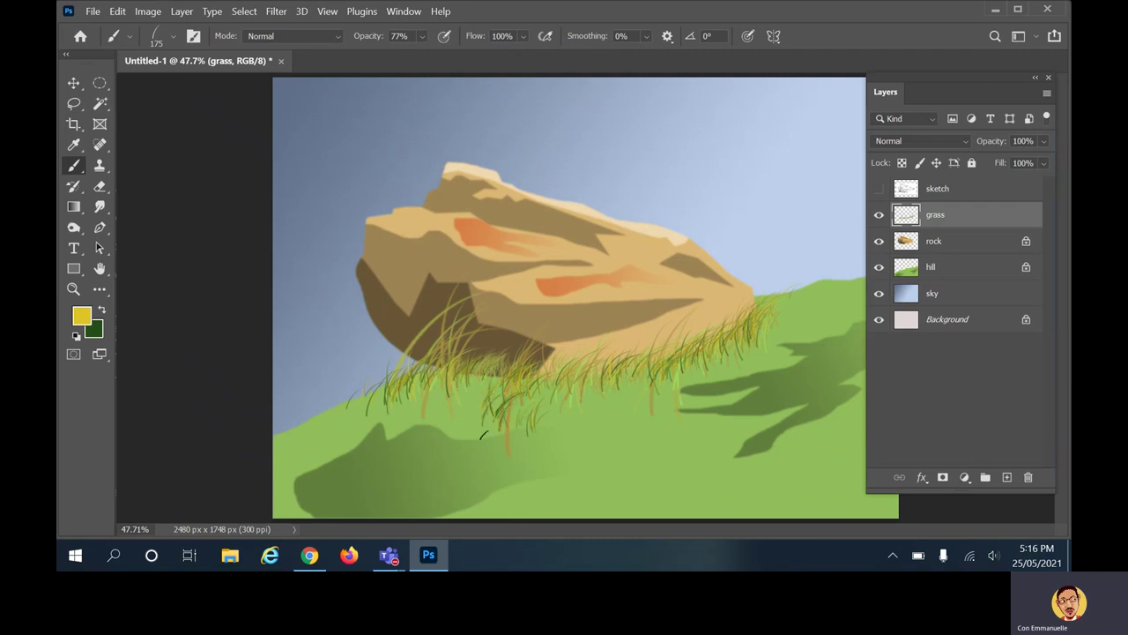
Try painting larger grass blades below the rock with the brush at 600 px, and undo them.
{"action": "key", "text": "bracketright"}
{"action": "key", "text": "bracketright"}
{"action": "key", "text": "bracketright"}
{"action": "key", "text": "bracketright"}
{"action": "mouse_move", "coordinate": [507, 437]}
{"action": "left_mouse_down"}
{"action": "mouse_move", "coordinate": [528, 414]}
{"action": "mouse_move", "coordinate": [520, 370]}
{"action": "mouse_move", "coordinate": [546, 476]}
{"action": "left_mouse_up"}
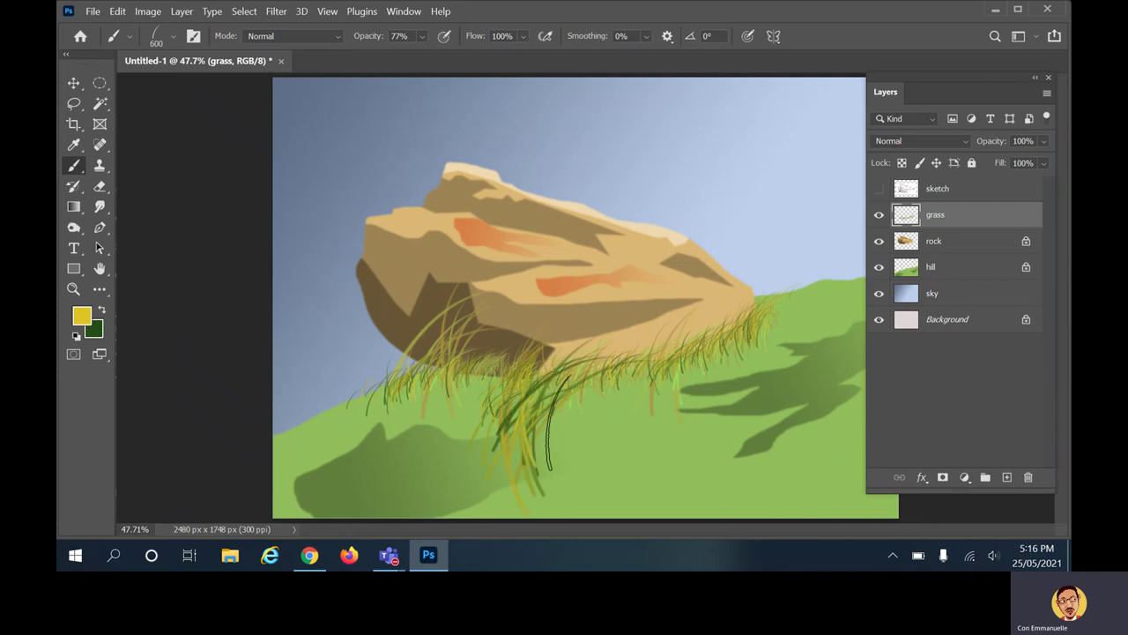
{"action": "key", "text": "ctrl+z"}
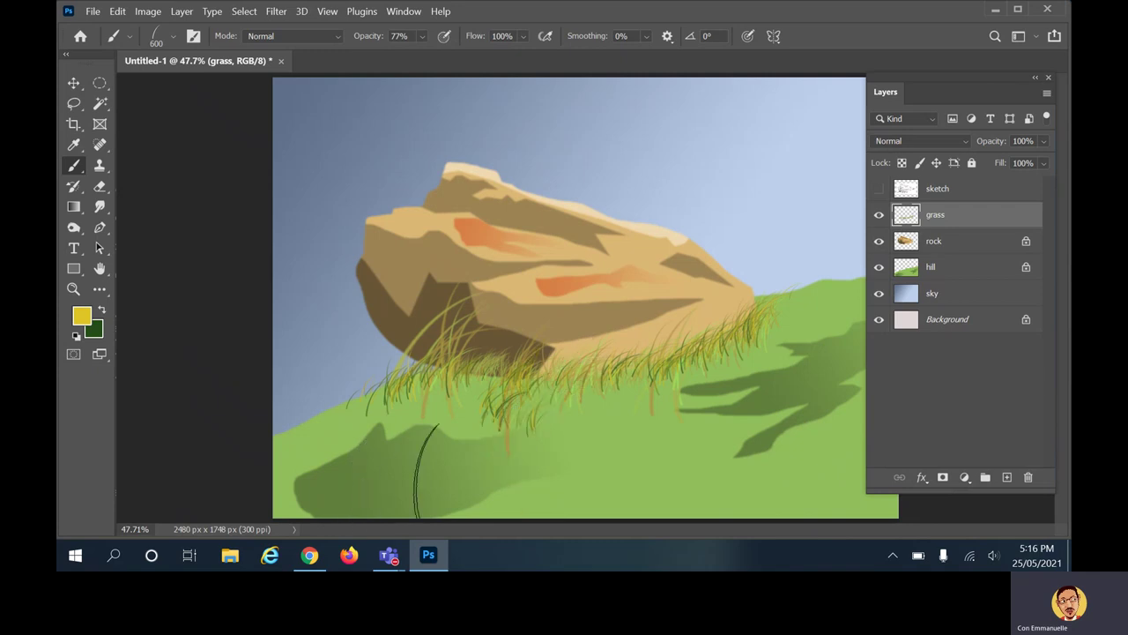
Reduce the grass brush to 300 px, add taller blades to the front tuft and the rock's right end, and compare with the sketch layer.
{"action": "key", "text": "bracketleft"}
{"action": "key", "text": "bracketleft"}
{"action": "key", "text": "bracketleft"}
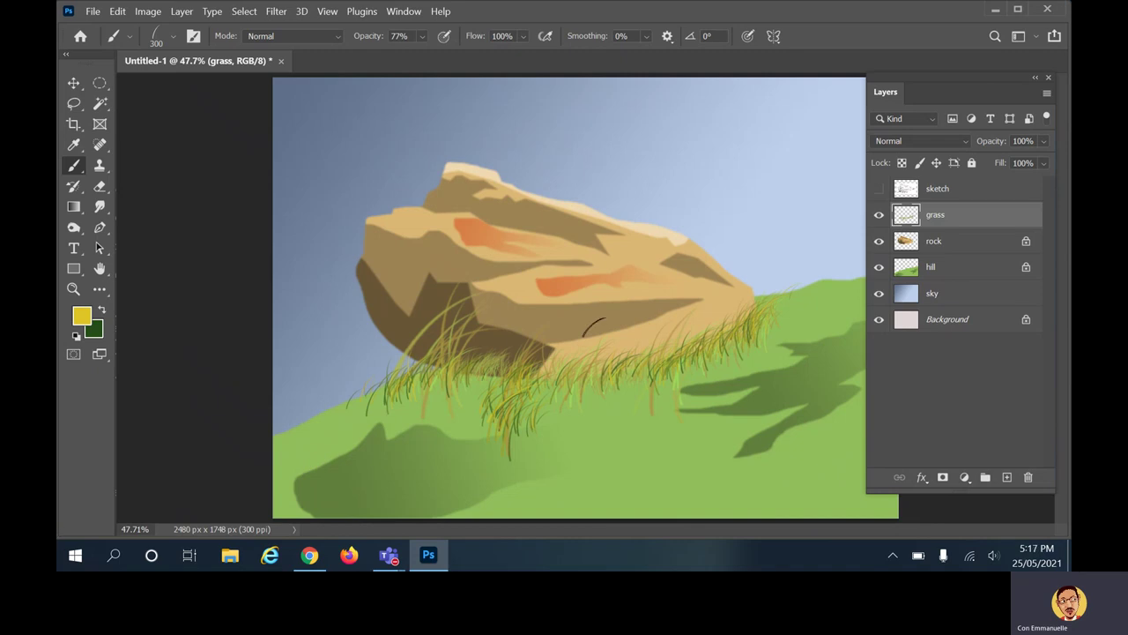
{"action": "left_click", "coordinate": [777, 293]}
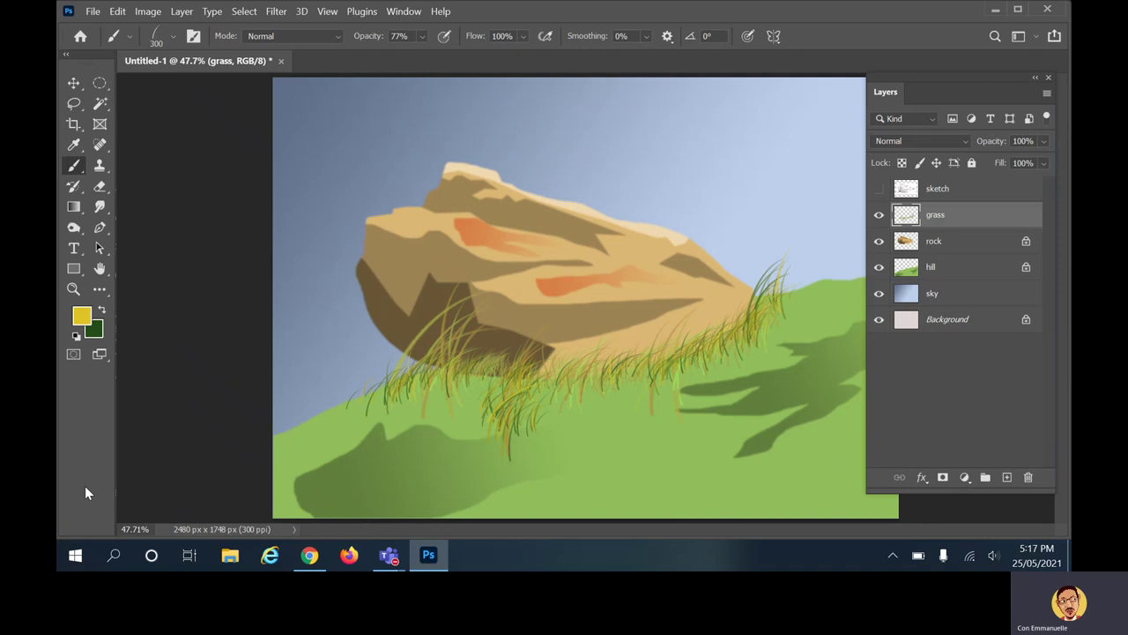
{"action": "left_click", "coordinate": [879, 189]}
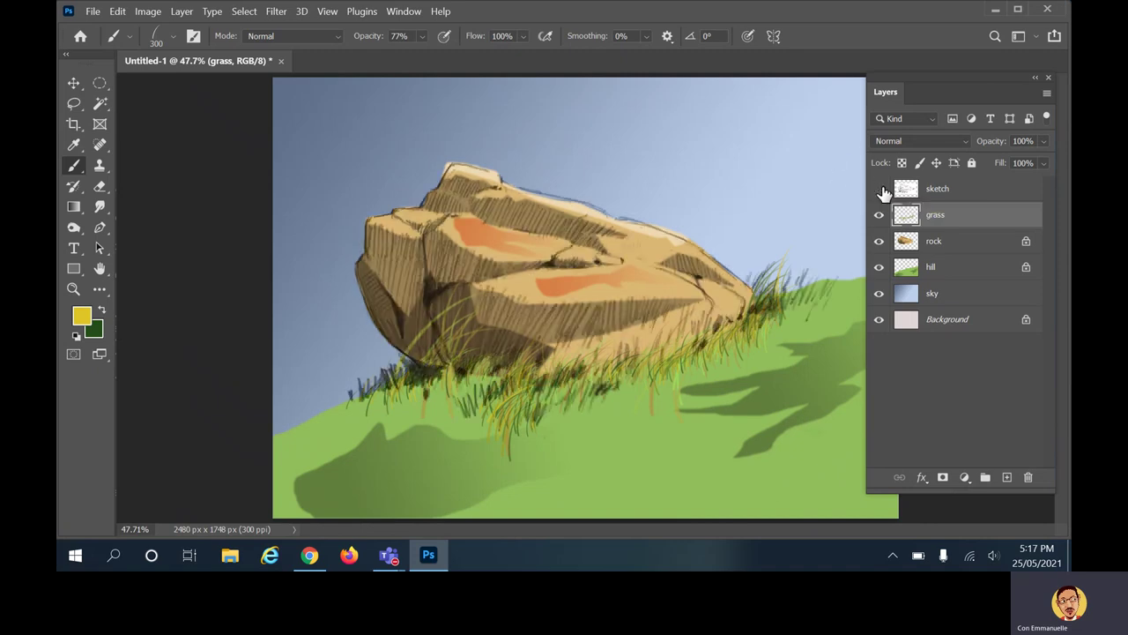
{"action": "left_click", "coordinate": [879, 190]}
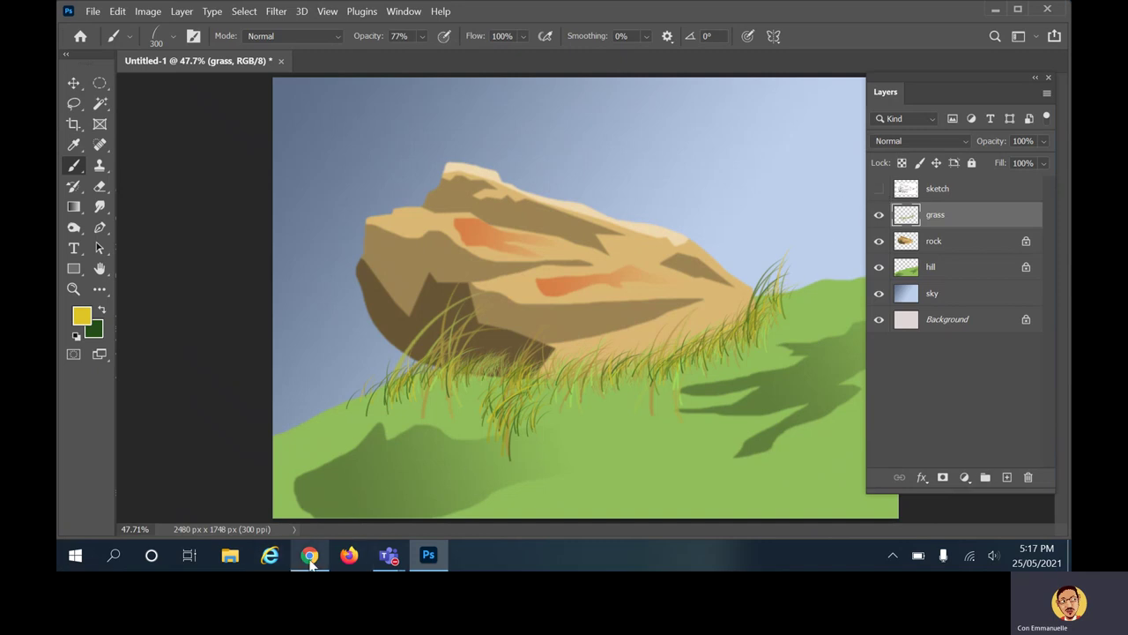
Switch to Chrome and copy the rust texture image from the lesson page.
{"action": "left_click", "coordinate": [300, 476]}
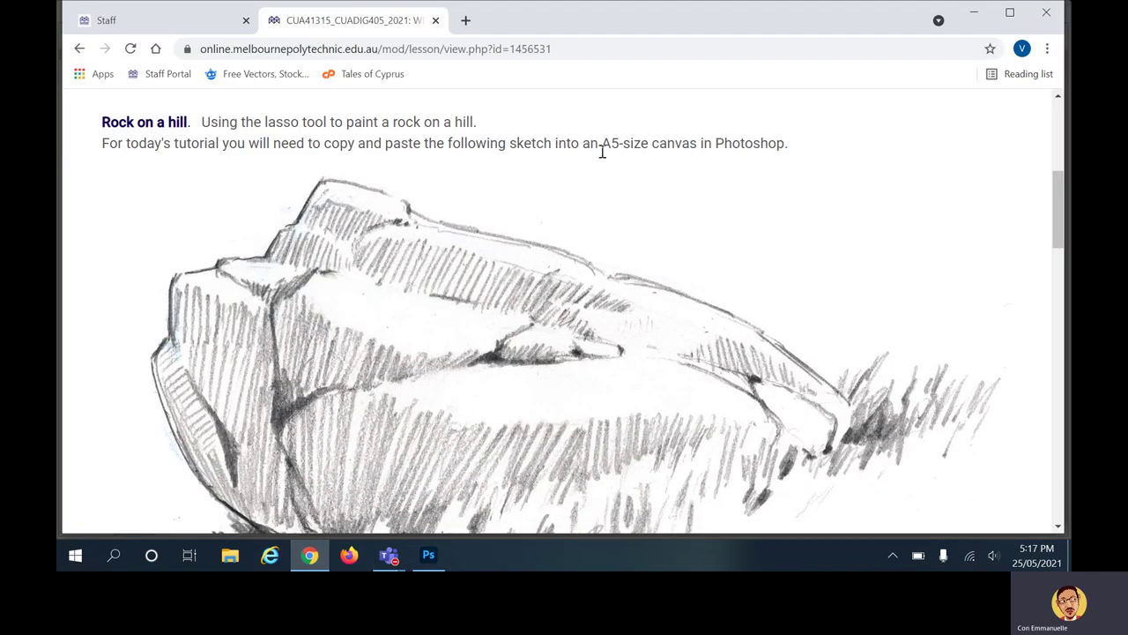
{"action": "scroll", "coordinate": [519, 312], "scroll_direction": "down", "scroll_amount": 6}
{"action": "scroll", "coordinate": [520, 314], "scroll_direction": "down", "scroll_amount": 3}
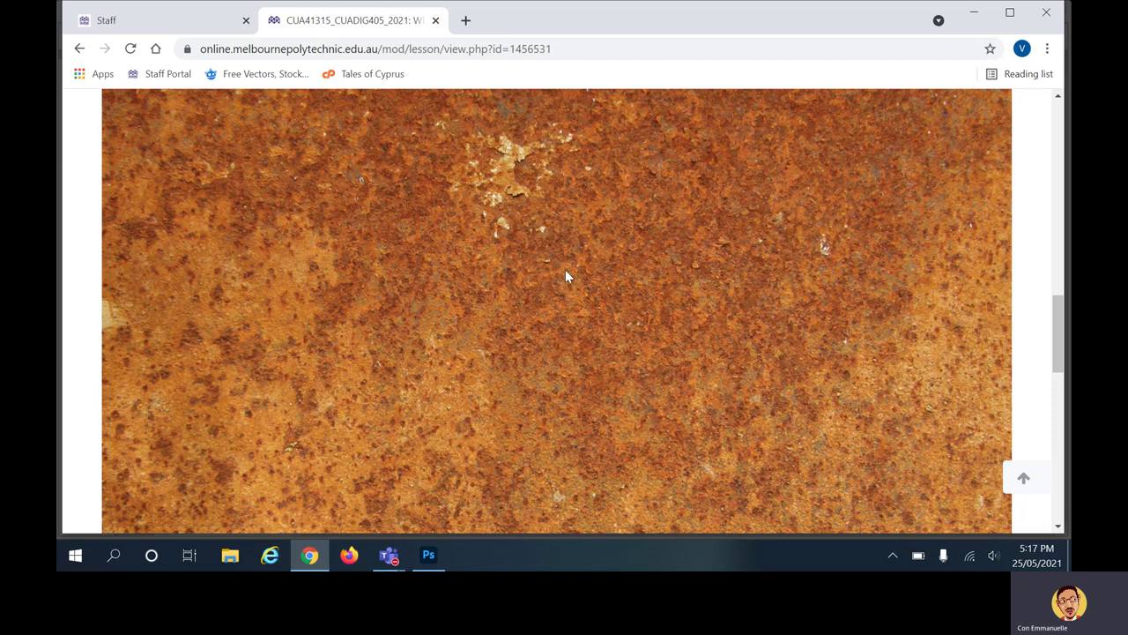
{"action": "right_click", "coordinate": [588, 281]}
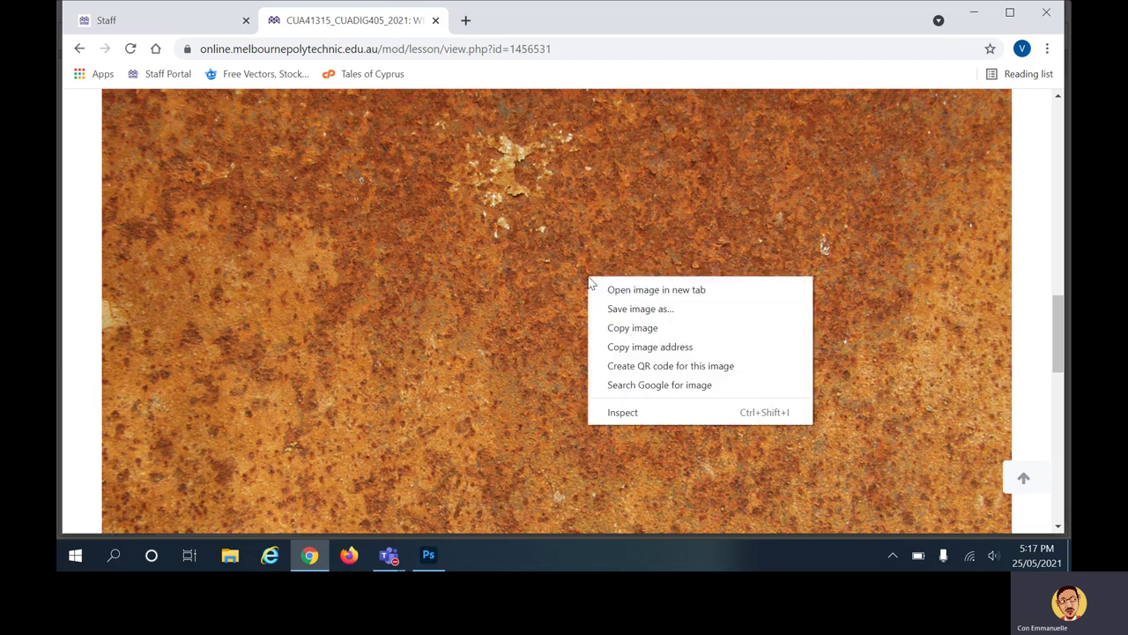
{"action": "left_click", "coordinate": [650, 331]}
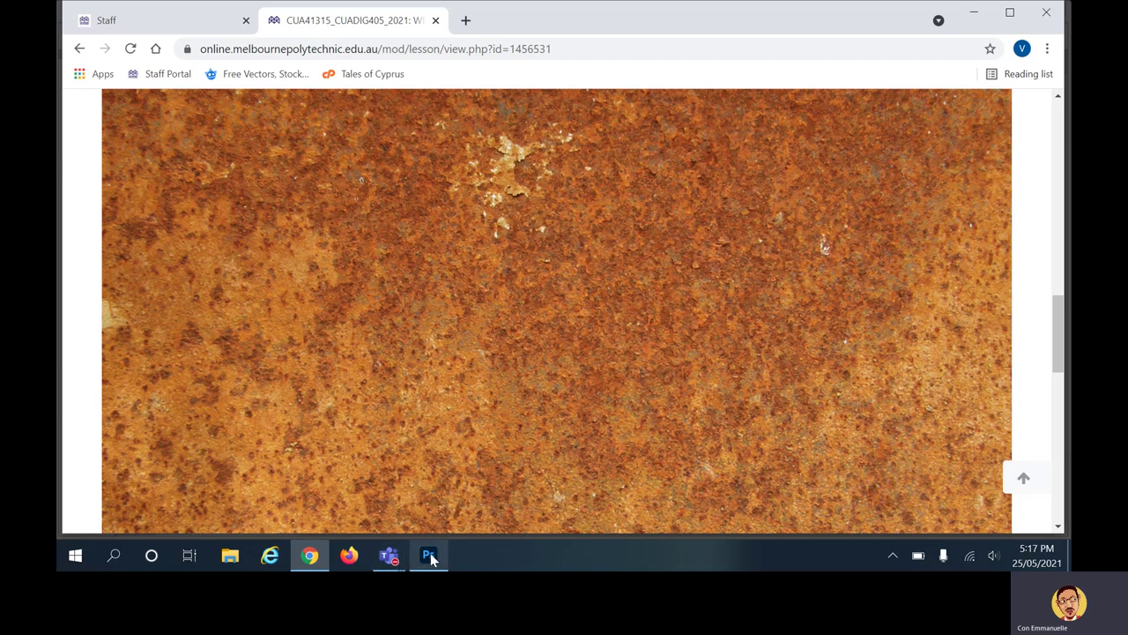
Return to Photoshop and unlock the transparent pixels of the rock layer.
{"action": "mouse_move", "coordinate": [431, 562]}
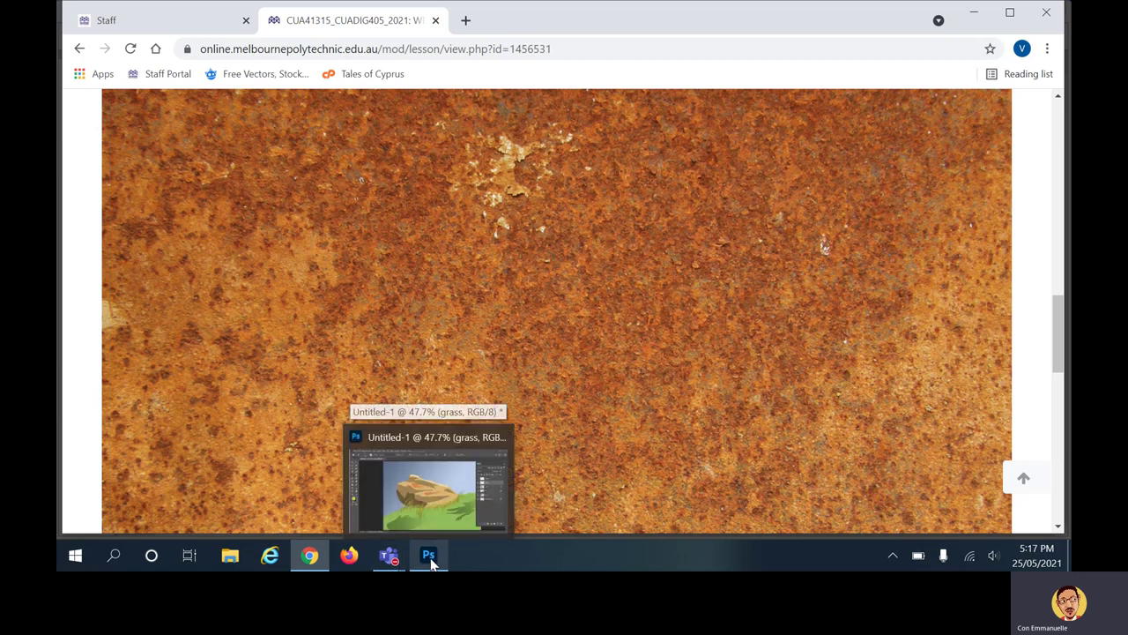
{"action": "left_click", "coordinate": [430, 557]}
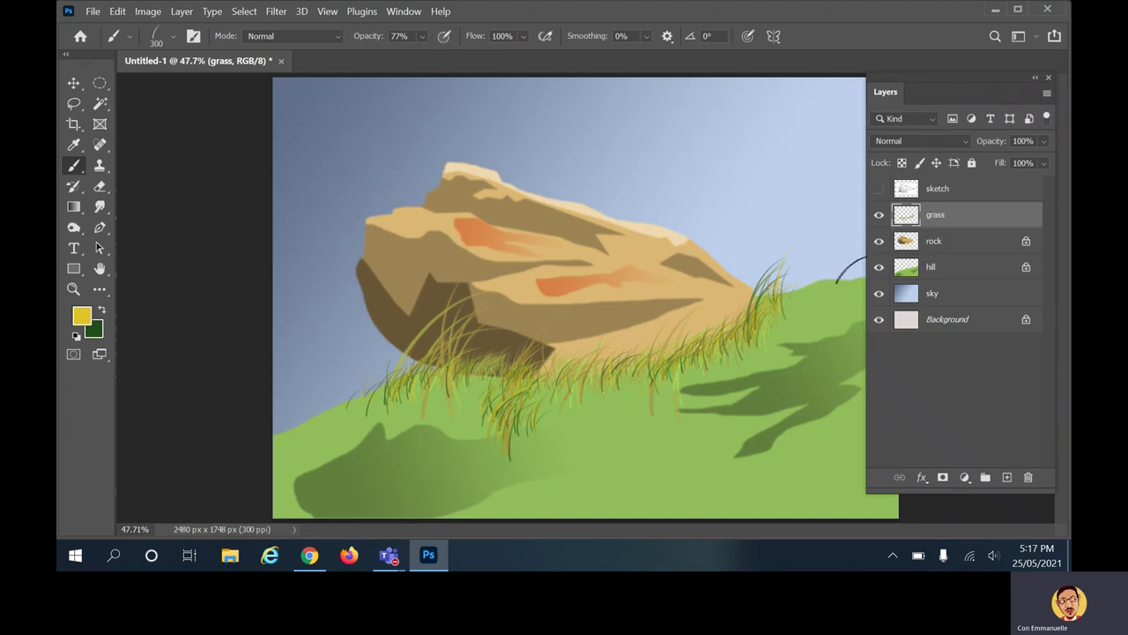
{"action": "left_click", "coordinate": [904, 246]}
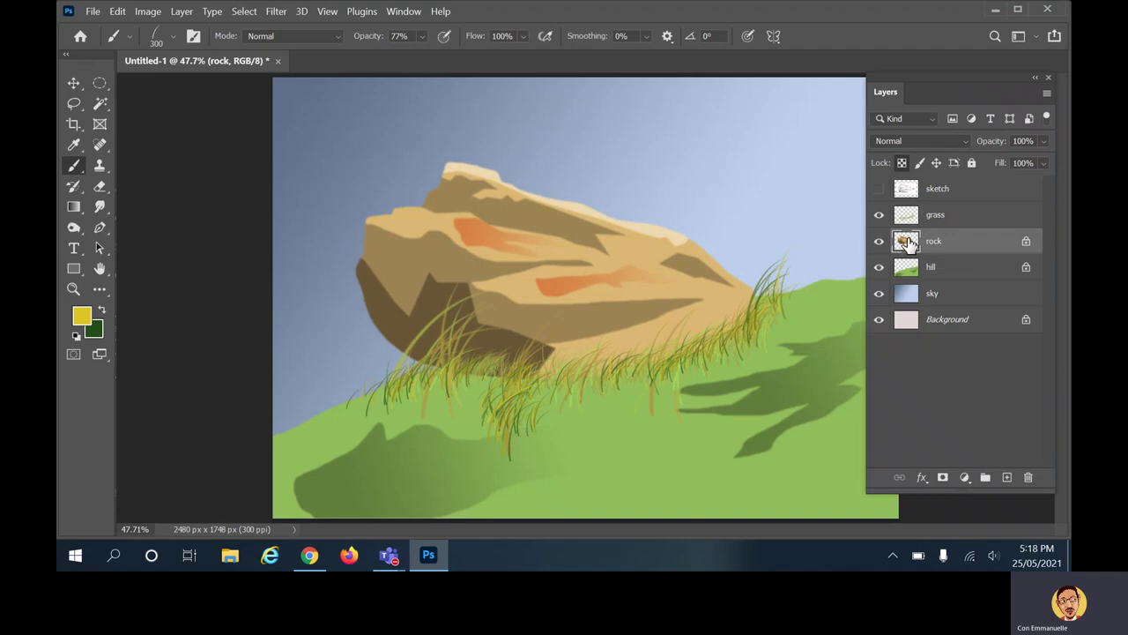
{"action": "left_click", "coordinate": [903, 164]}
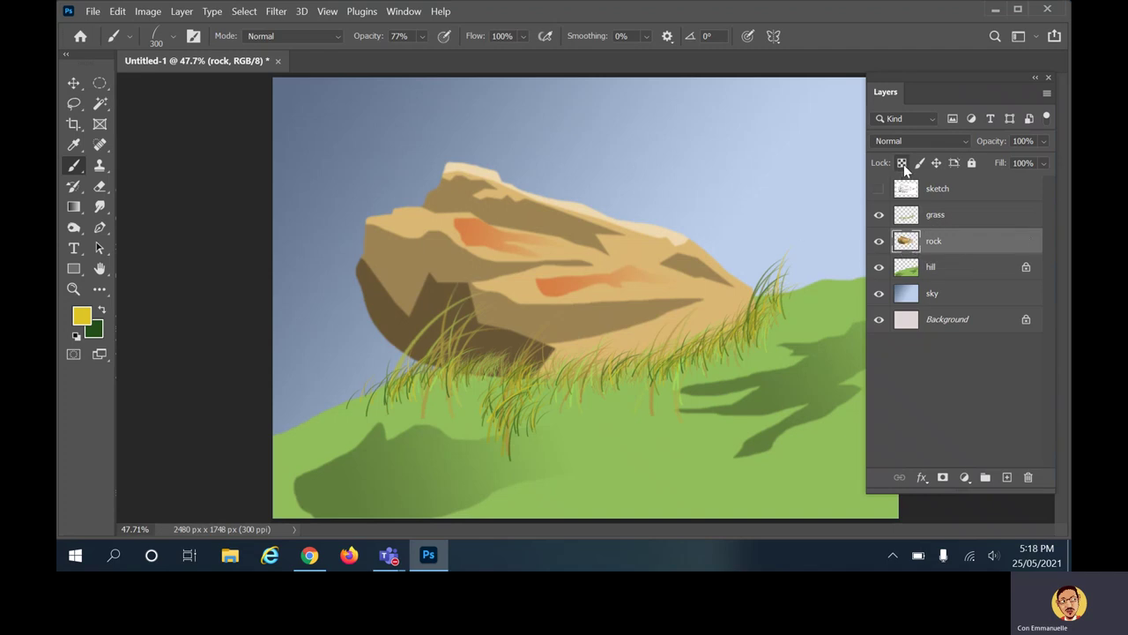
Try the Magic Wand at tolerance 3 on the rock's mid-brown, dark and light areas, selecting one area at a time.
{"action": "left_click", "coordinate": [102, 104]}
{"action": "left_click", "coordinate": [178, 132]}
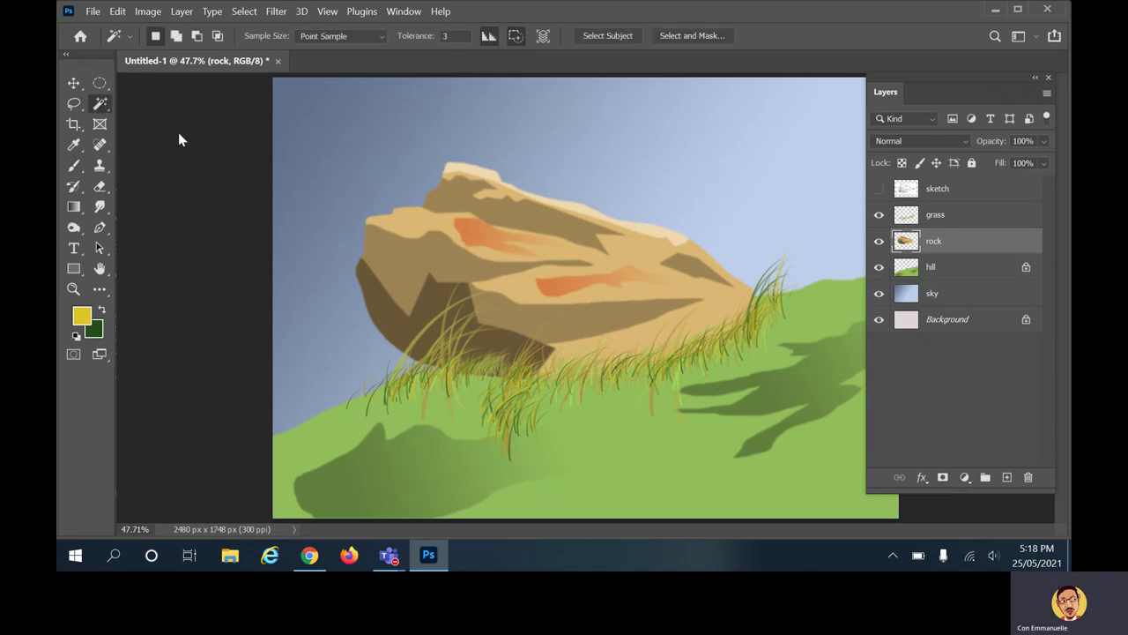
{"action": "left_click", "coordinate": [423, 265]}
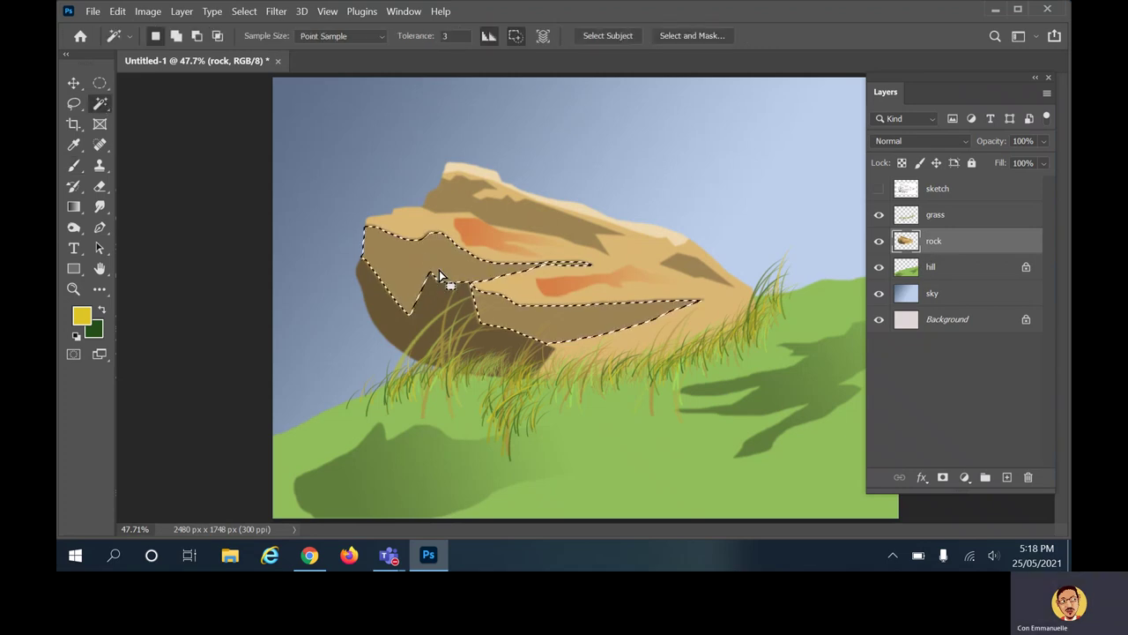
{"action": "left_click", "coordinate": [390, 329]}
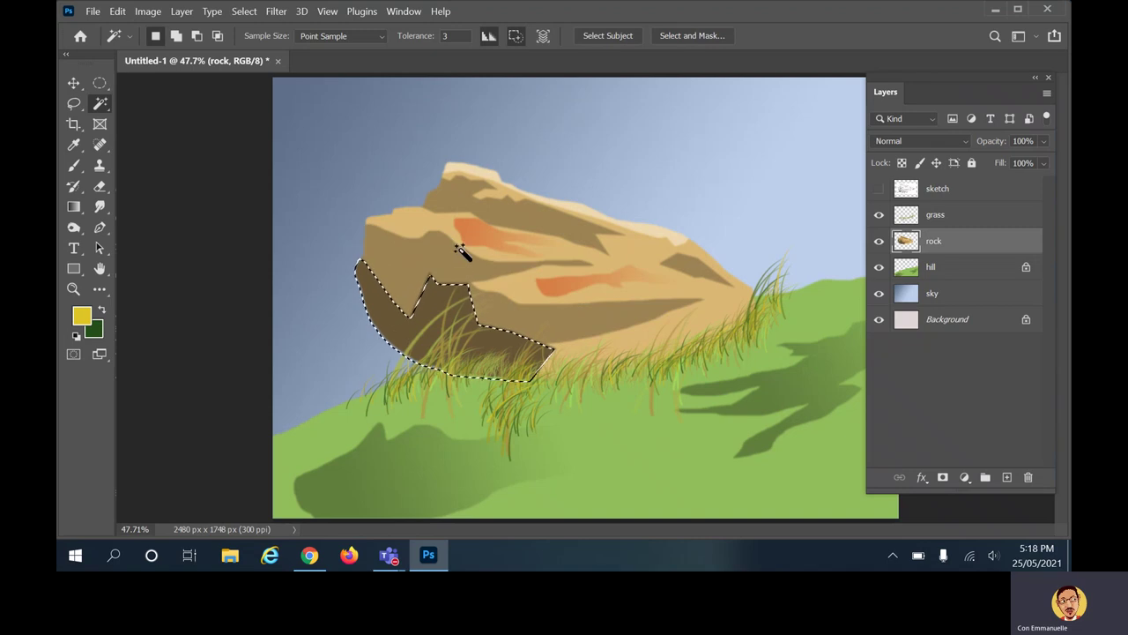
{"action": "left_click", "coordinate": [520, 217]}
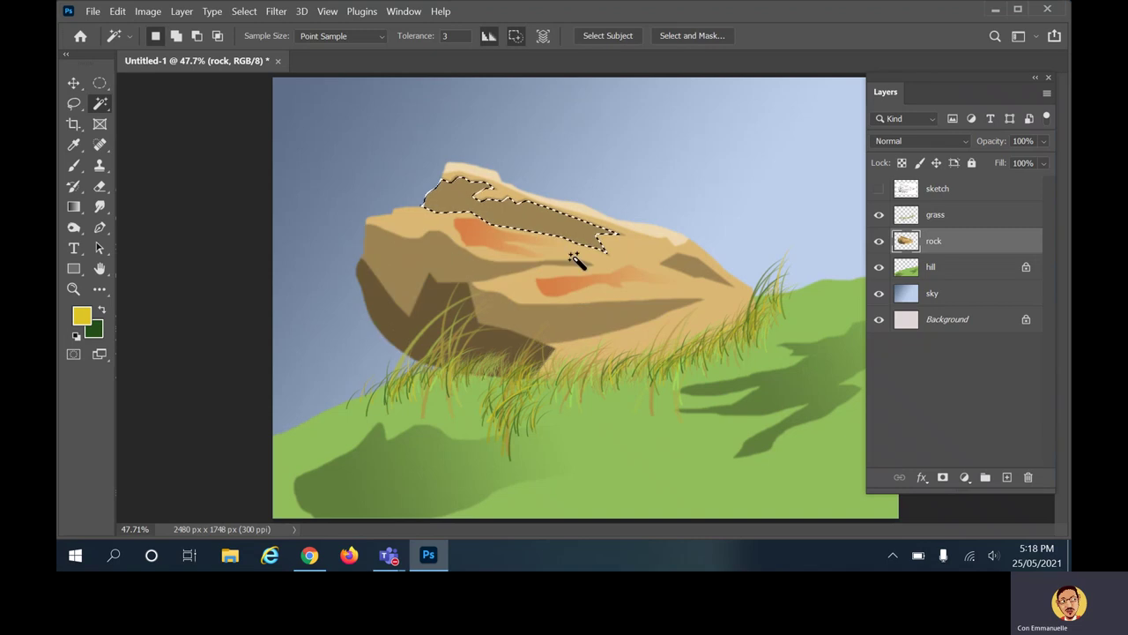
{"action": "left_click", "coordinate": [641, 260]}
{"action": "left_click", "coordinate": [411, 265]}
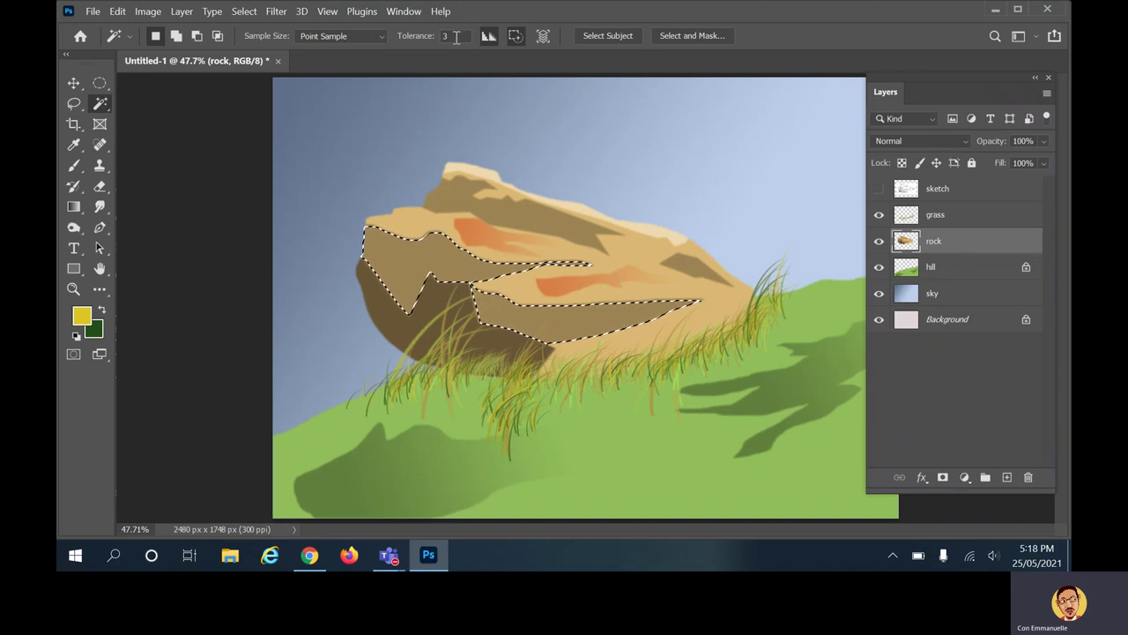
{"action": "key", "text": "Return"}
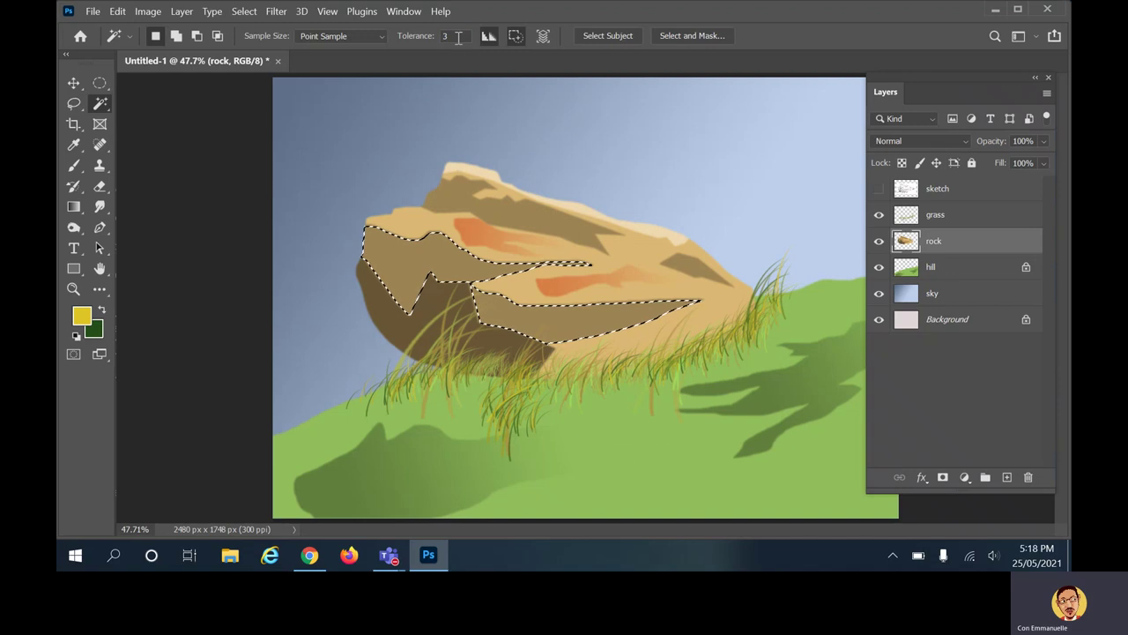
{"action": "left_click", "coordinate": [447, 35]}
{"action": "left_click", "coordinate": [496, 232]}
{"action": "left_click", "coordinate": [423, 234], "text": "shift"}
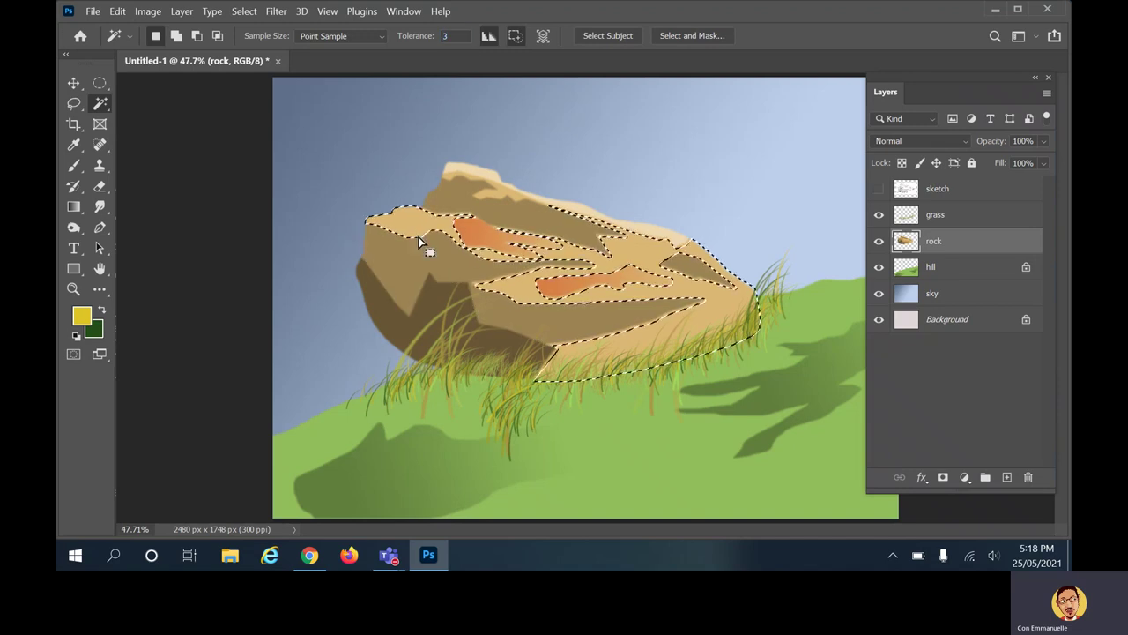
{"action": "left_click", "coordinate": [443, 316]}
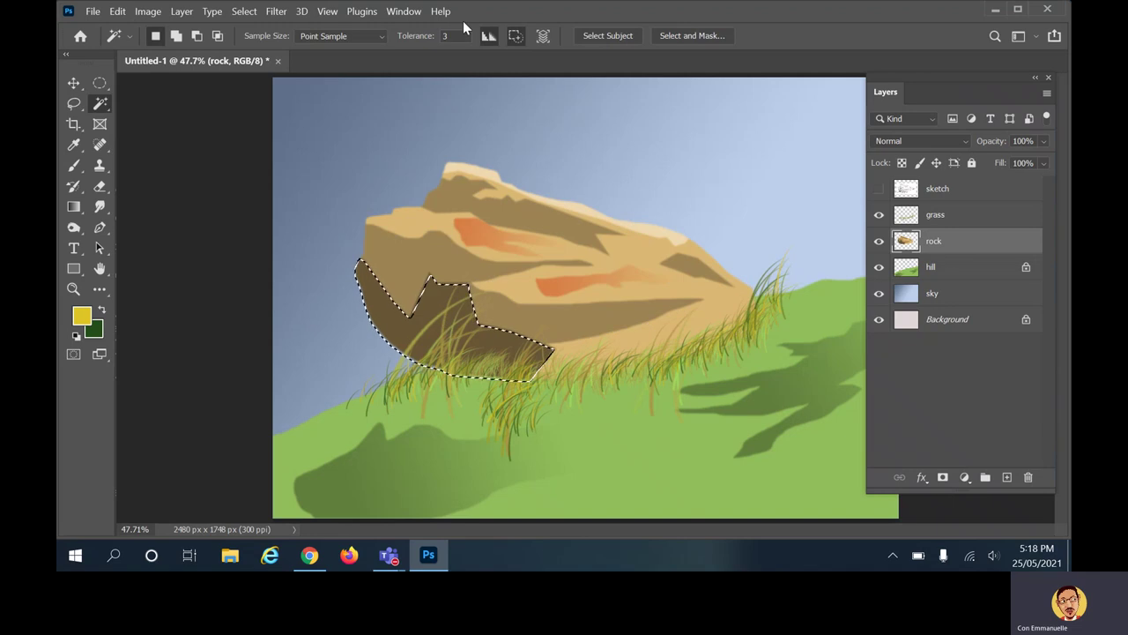
Try Magic Wand tolerances of 35 and 65, selecting from the rock's mid-brown and dark areas.
{"action": "type", "text": "5"}
{"action": "key", "text": "Return"}
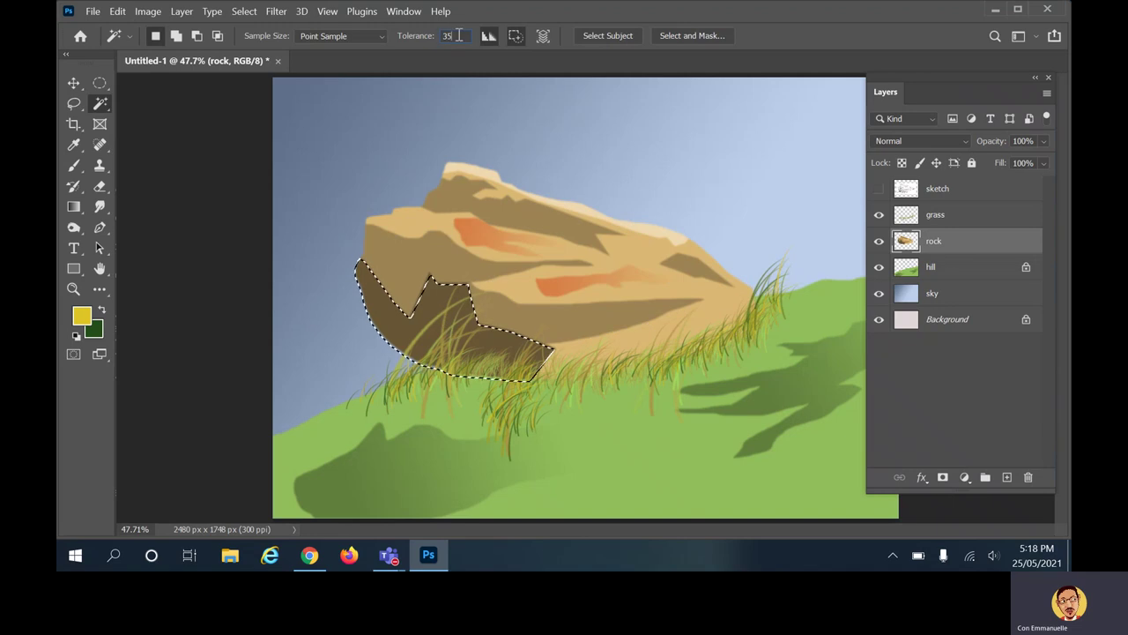
{"action": "left_click", "coordinate": [416, 264], "text": "shift"}
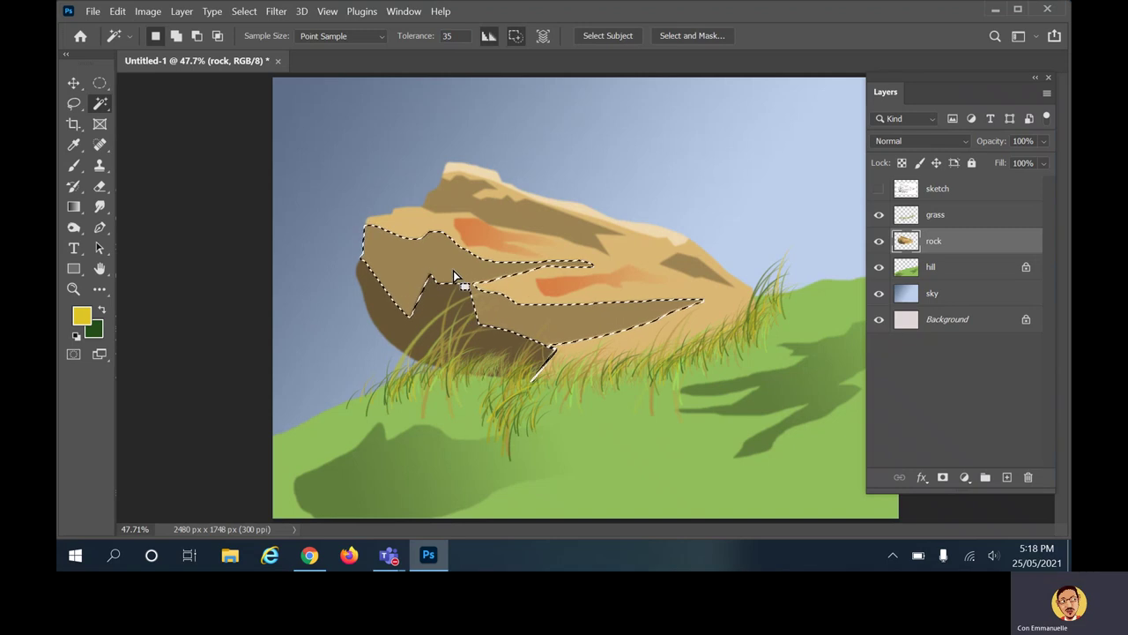
{"action": "left_click", "coordinate": [414, 339]}
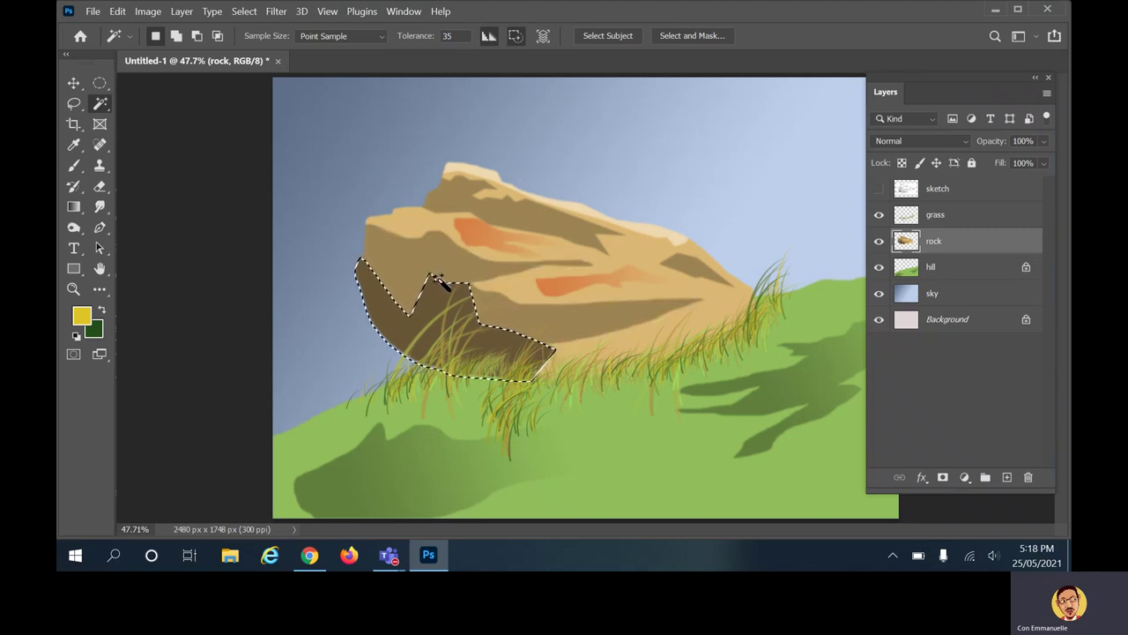
{"action": "type", "text": "65"}
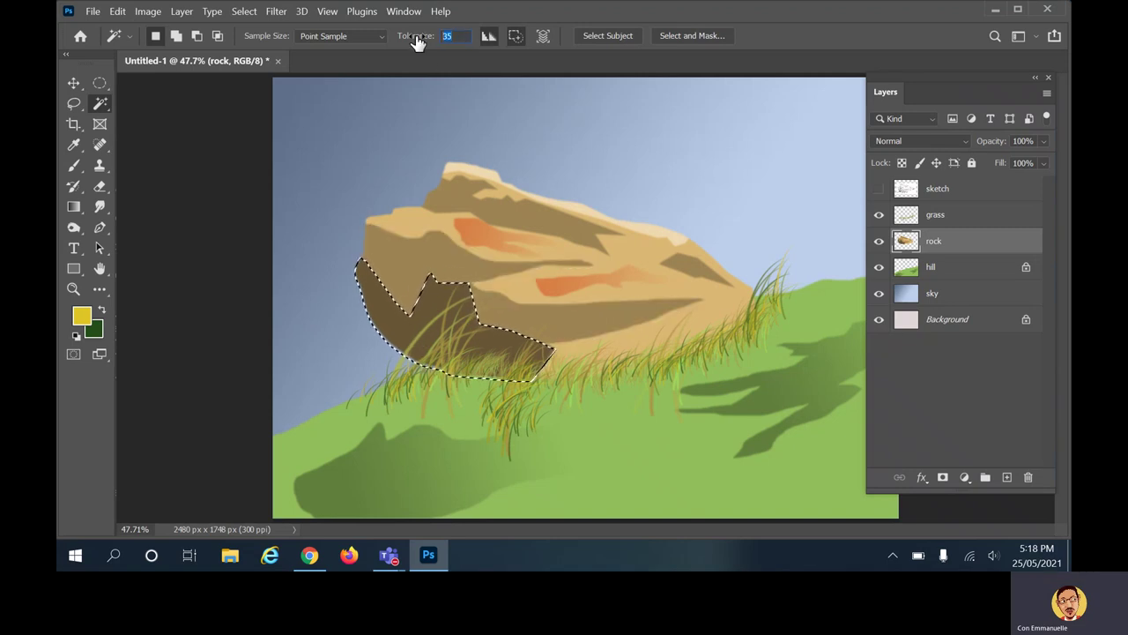
{"action": "left_click", "coordinate": [389, 259]}
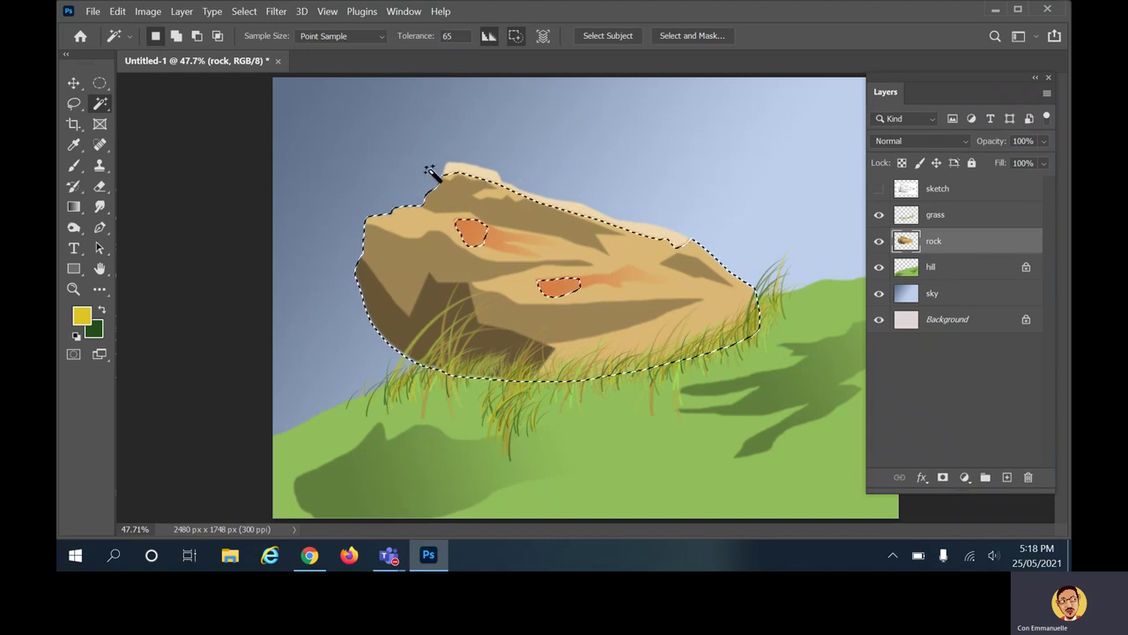
Select the whole rock with the Magic Wand at tolerance 120.
{"action": "left_click", "coordinate": [449, 35]}
{"action": "type", "text": "120"}
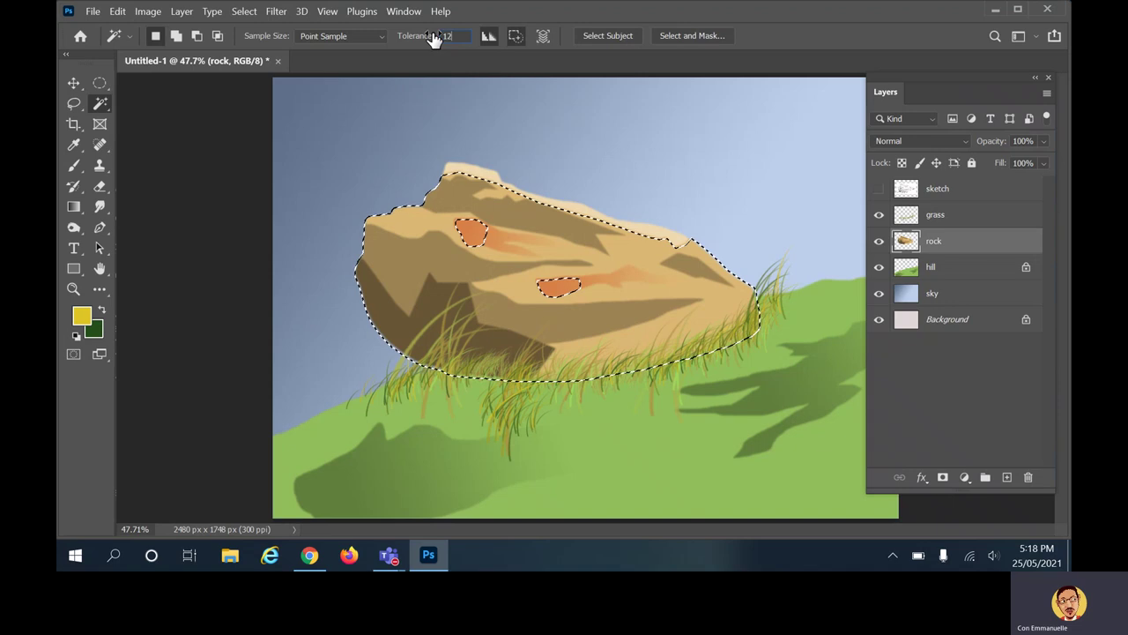
{"action": "left_click", "coordinate": [396, 255]}
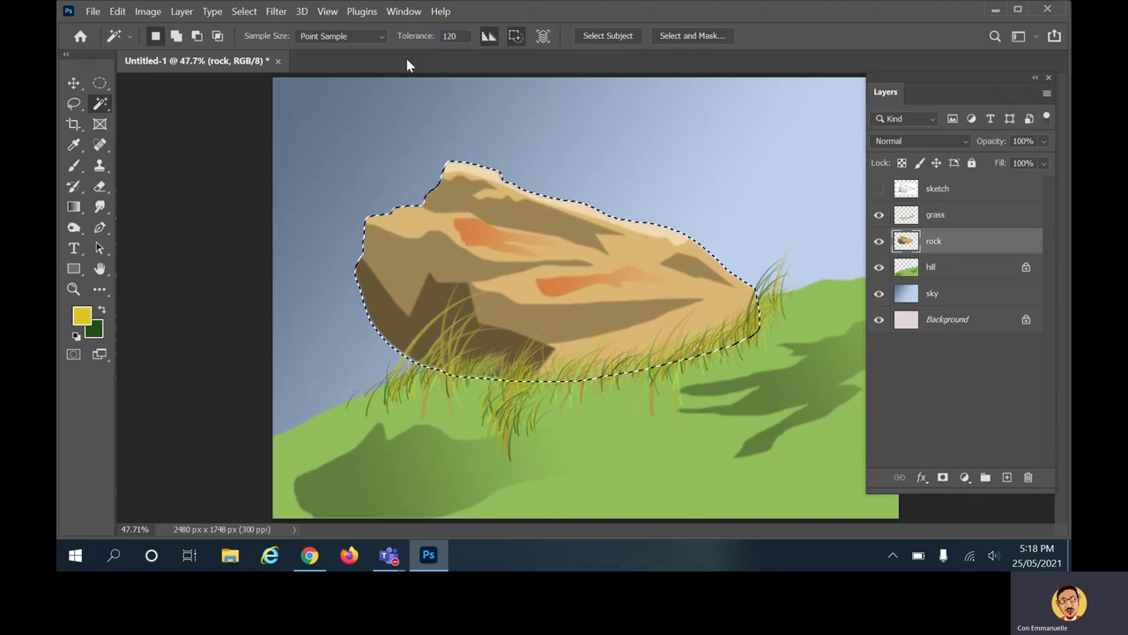
Select the rock's connected mid-brown areas with the Magic Wand at tolerance 5 and paste the copied rust texture into the selection.
{"action": "left_click", "coordinate": [448, 35]}
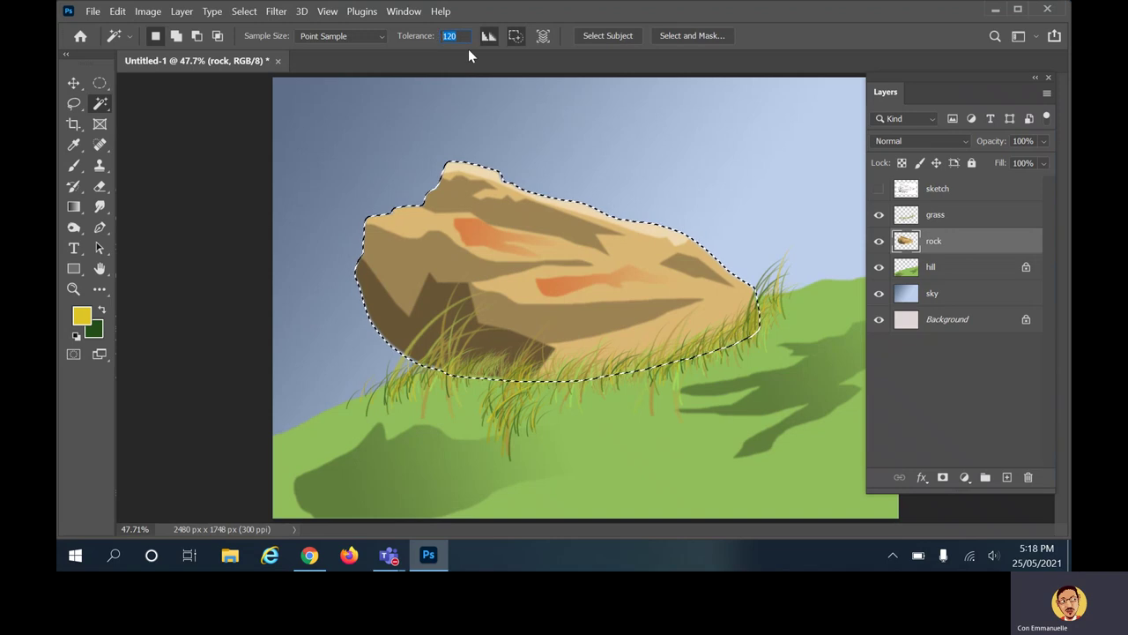
{"action": "type", "text": "5"}
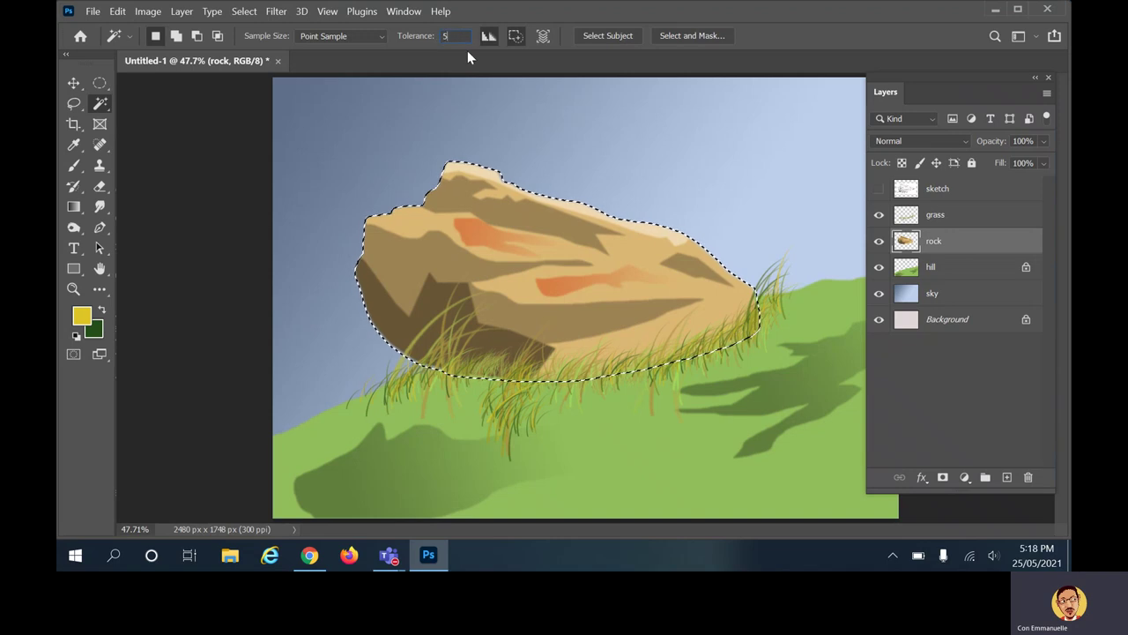
{"action": "left_click", "coordinate": [455, 280]}
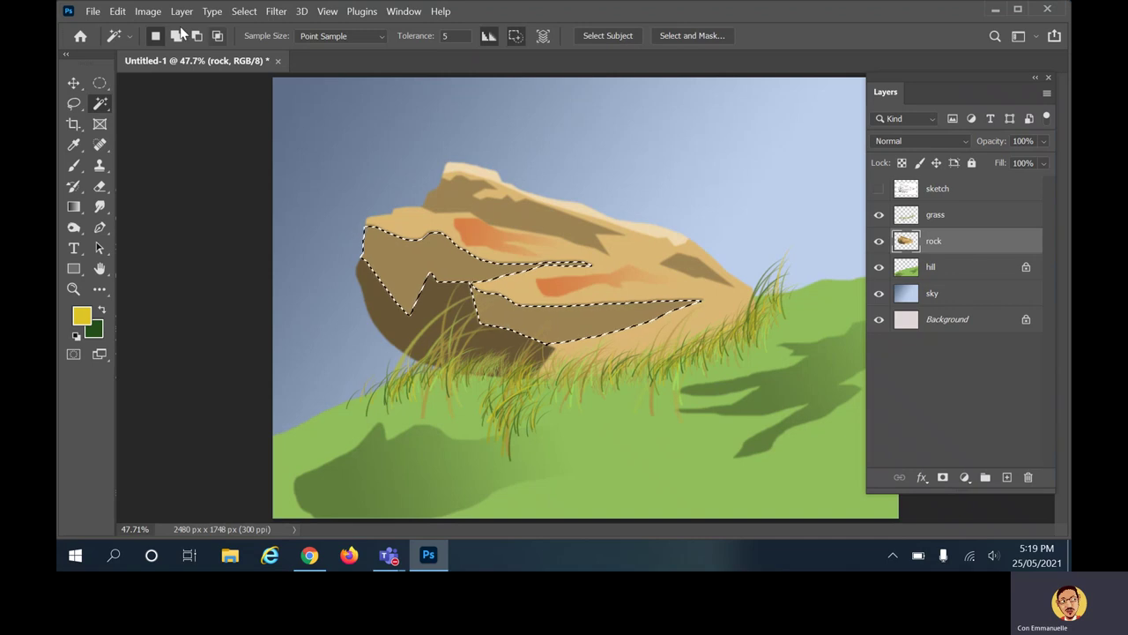
{"action": "left_click", "coordinate": [117, 12]}
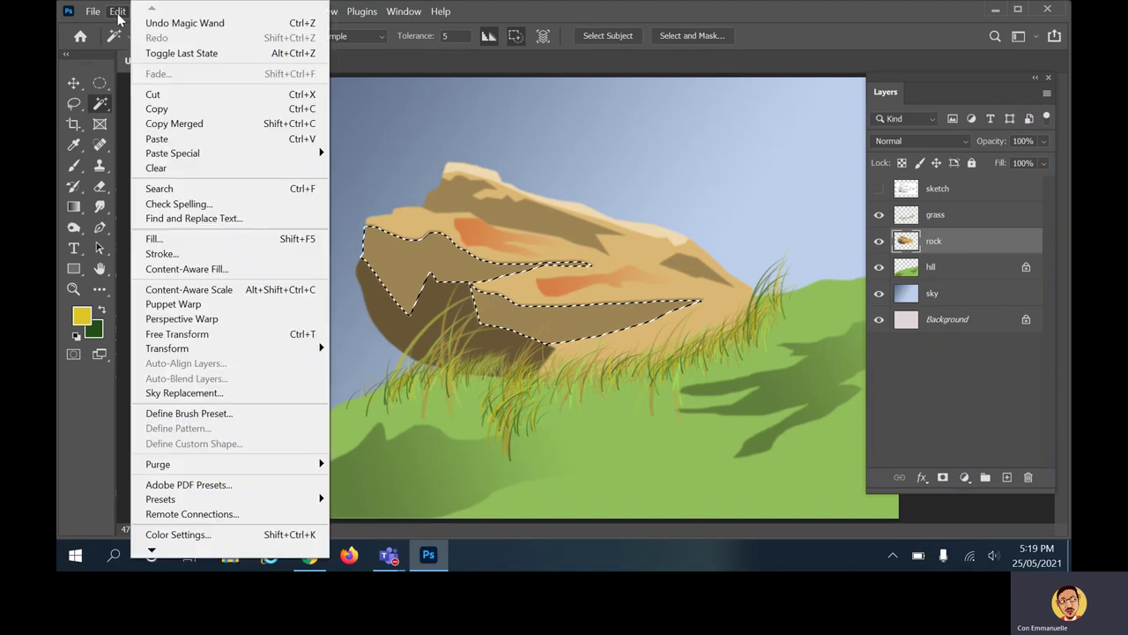
{"action": "mouse_move", "coordinate": [222, 161]}
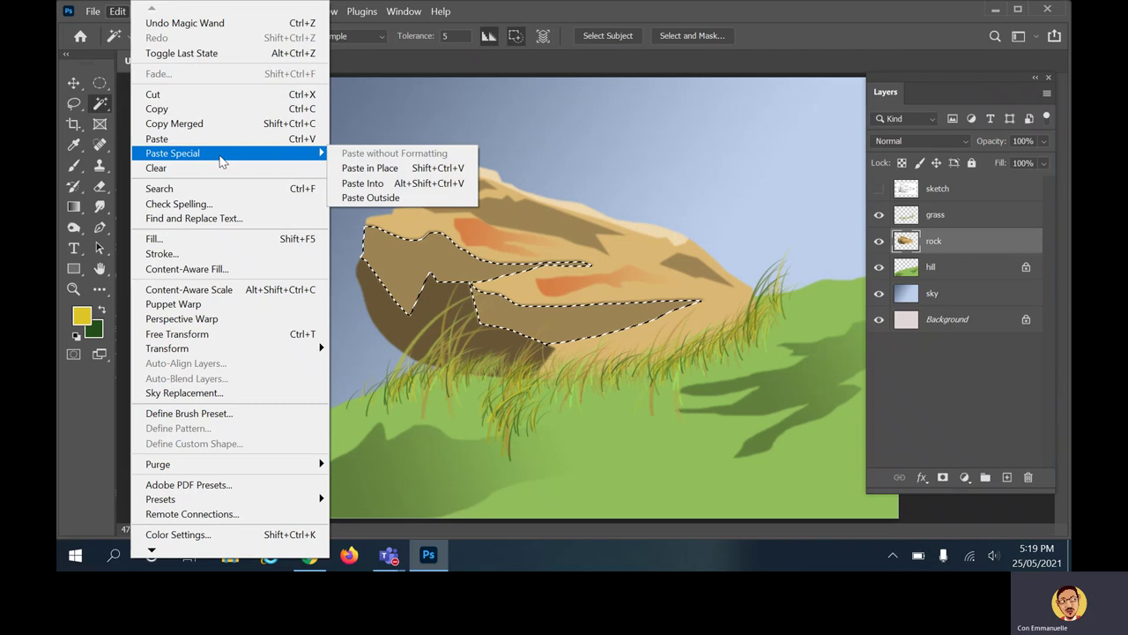
{"action": "left_click", "coordinate": [438, 183]}
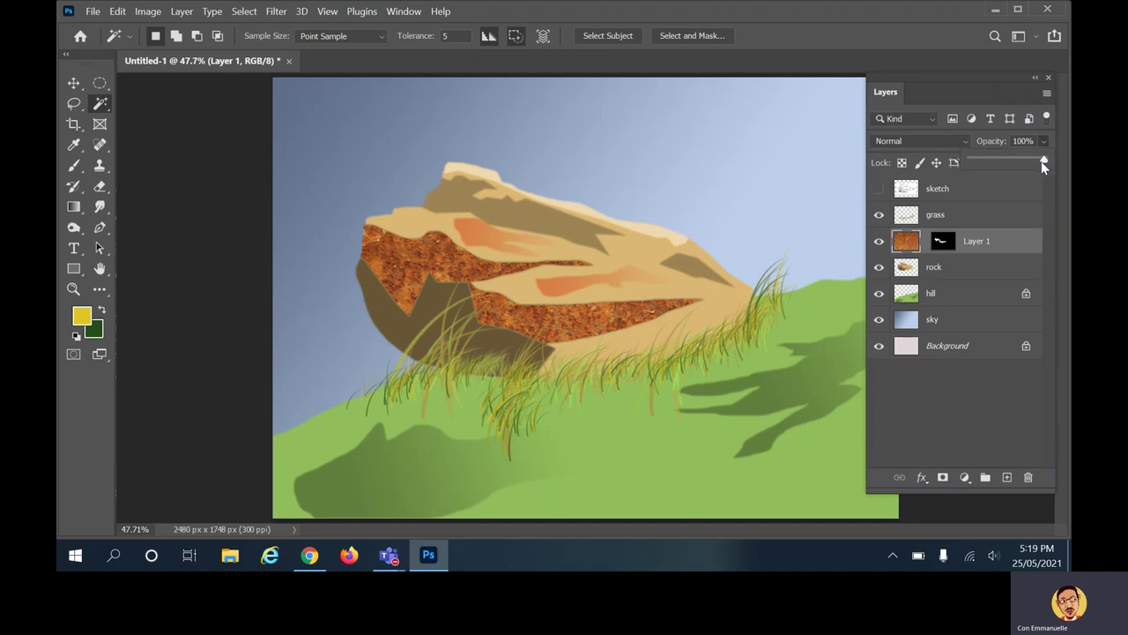
Try 47% opacity and the Overlay blend mode on the rust texture layer, going back to 100% and Normal.
{"action": "left_click_drag", "start_coordinate": [1040, 158], "coordinate": [1024, 158]}
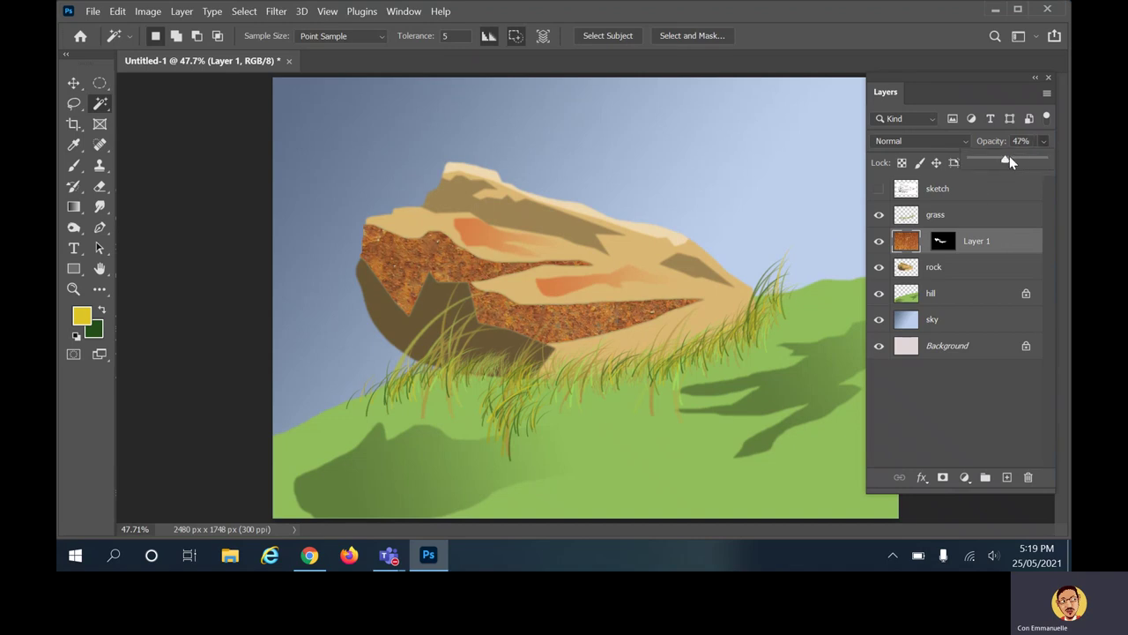
{"action": "left_click_drag", "start_coordinate": [1006, 164], "coordinate": [1045, 158]}
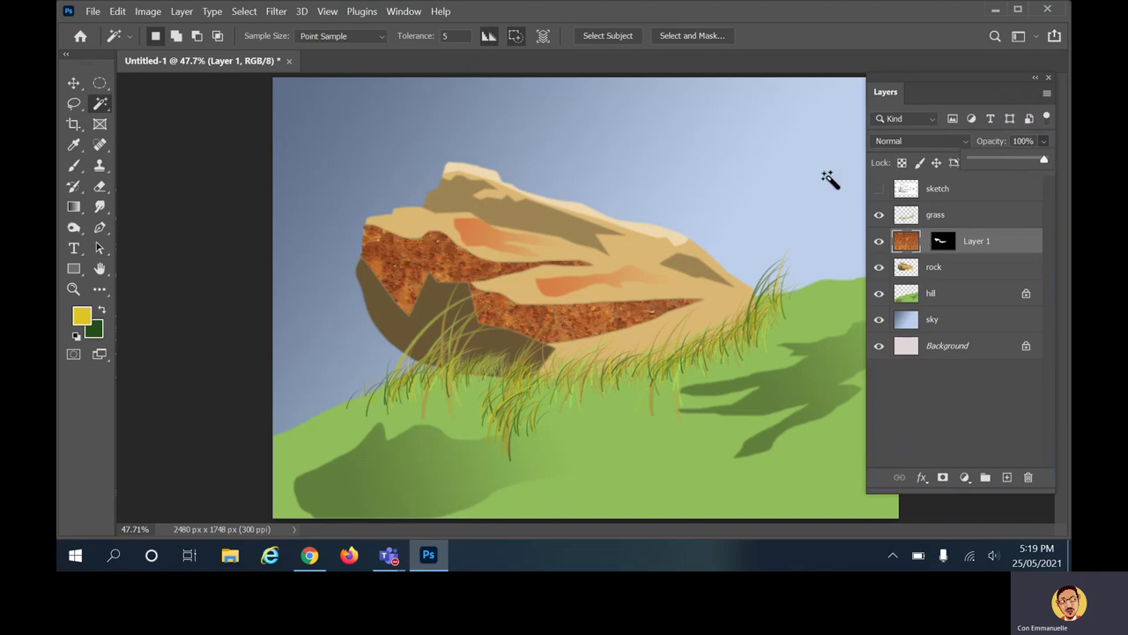
{"action": "left_click", "coordinate": [928, 141]}
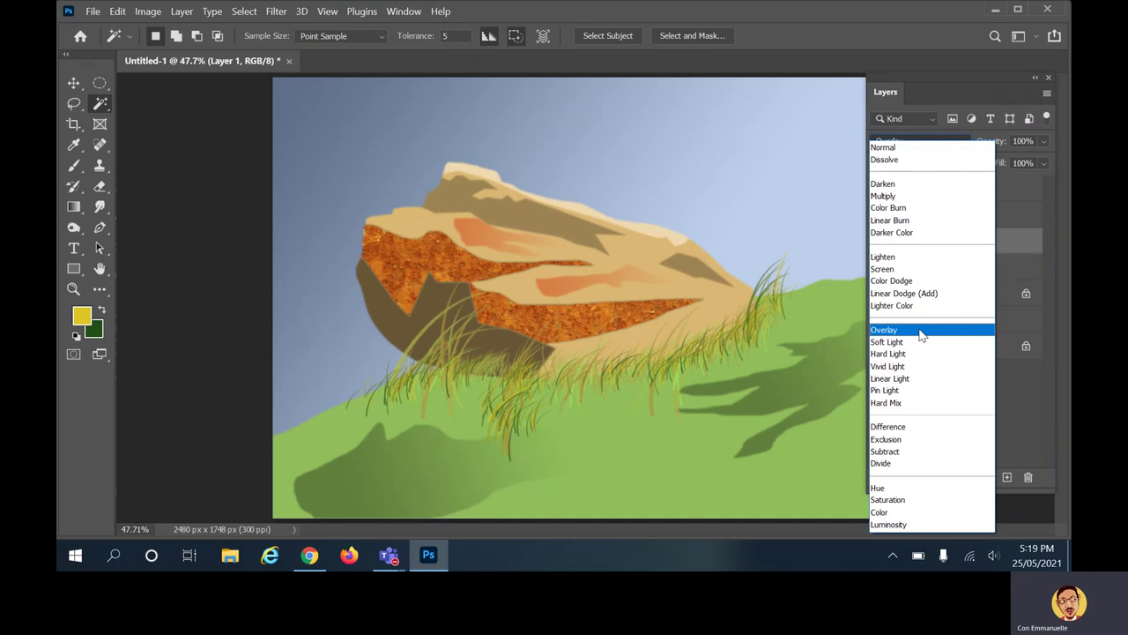
{"action": "left_click", "coordinate": [916, 149]}
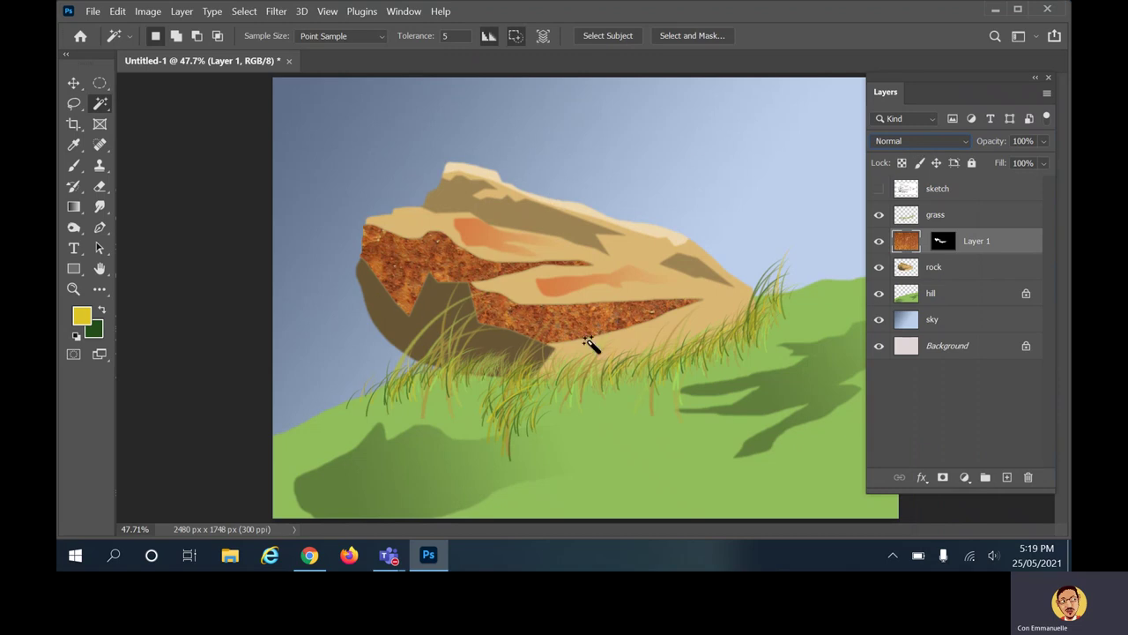
Activate the Brush tool and target the rust texture layer's mask for painting.
{"action": "left_click", "coordinate": [74, 168]}
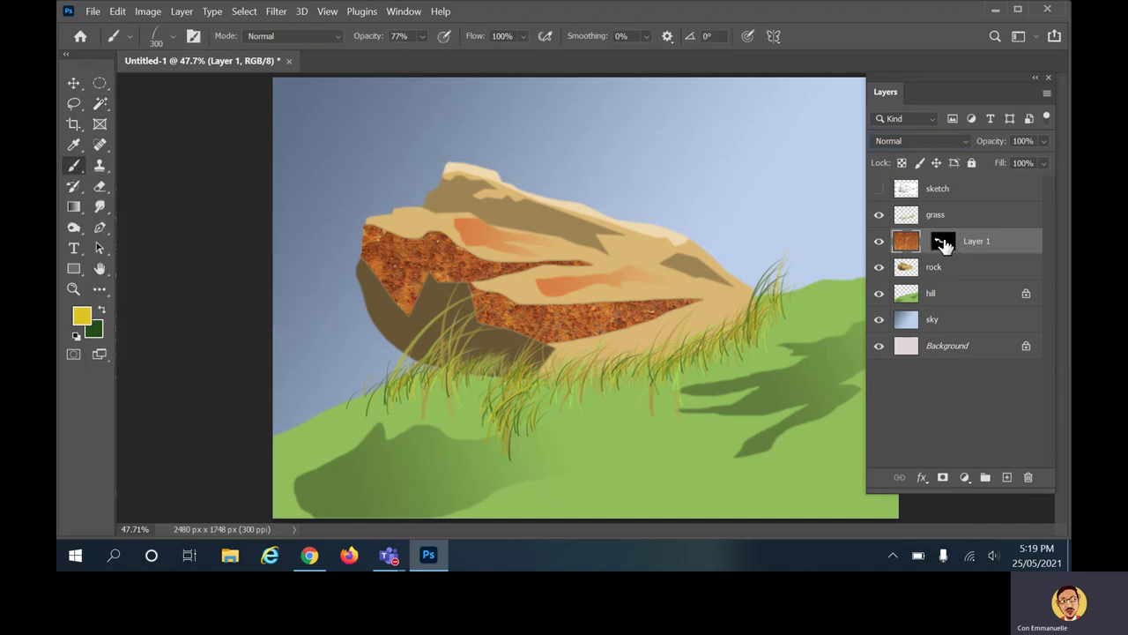
{"action": "left_click", "coordinate": [941, 243]}
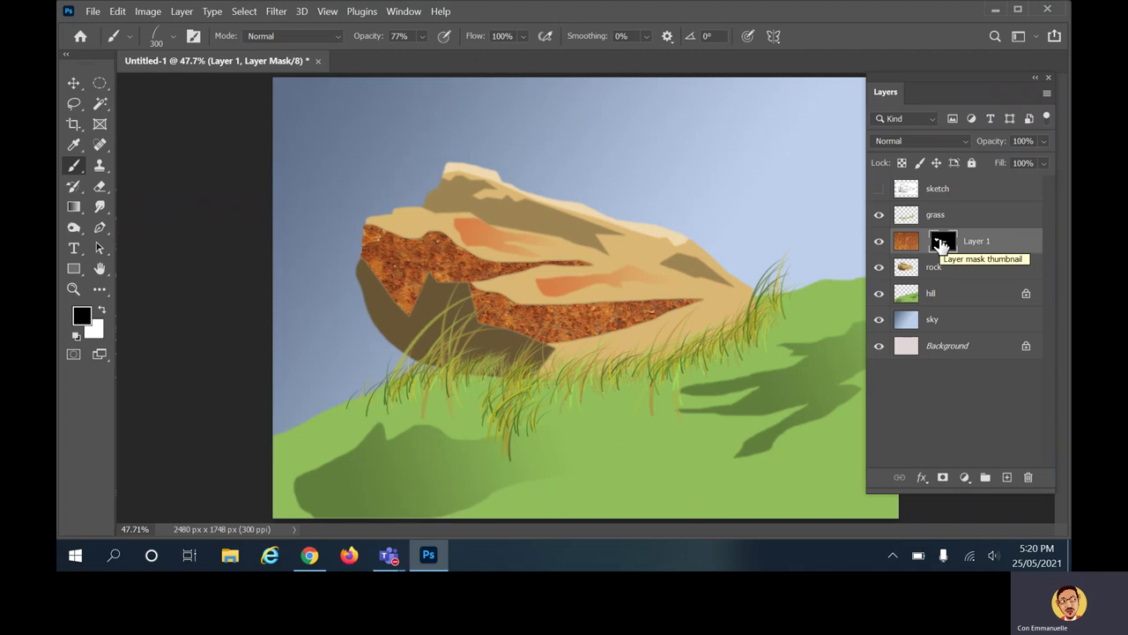
Magnify the screen to 700% to examine the texture layer's mask thumbnail, and put the magnifier away.
{"action": "key", "text": "super+plus"}
{"action": "key", "text": "super+plus"}
{"action": "key", "text": "super+plus"}
{"action": "key", "text": "super+plus"}
{"action": "key", "text": "super+plus"}
{"action": "key", "text": "super+plus"}
{"action": "key", "text": "super+plus"}
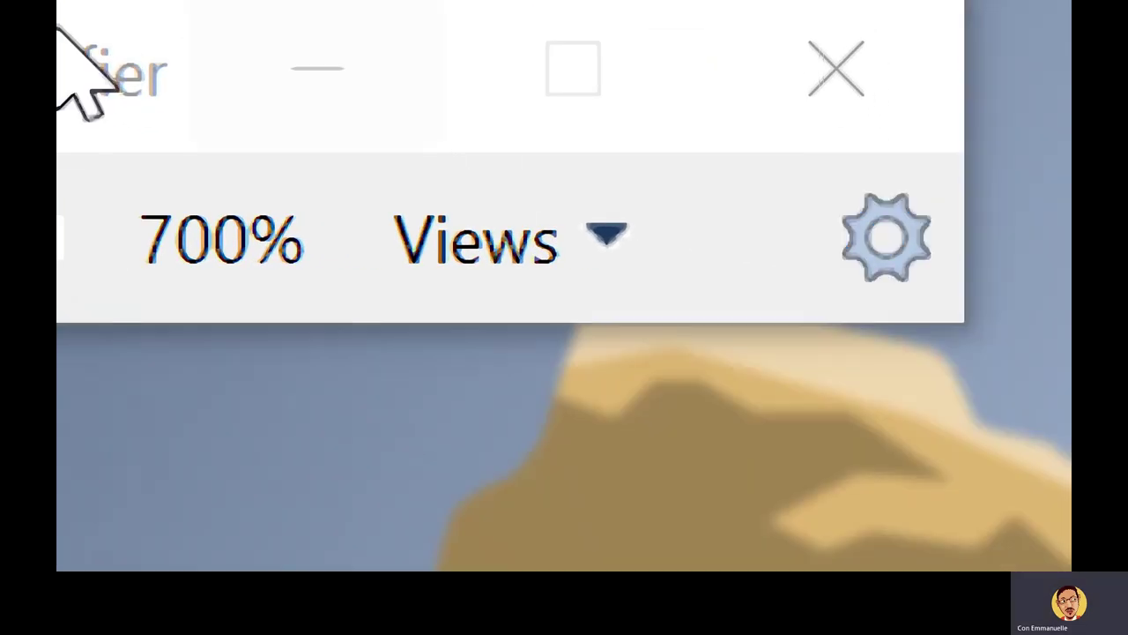
{"action": "left_click", "coordinate": [286, 75]}
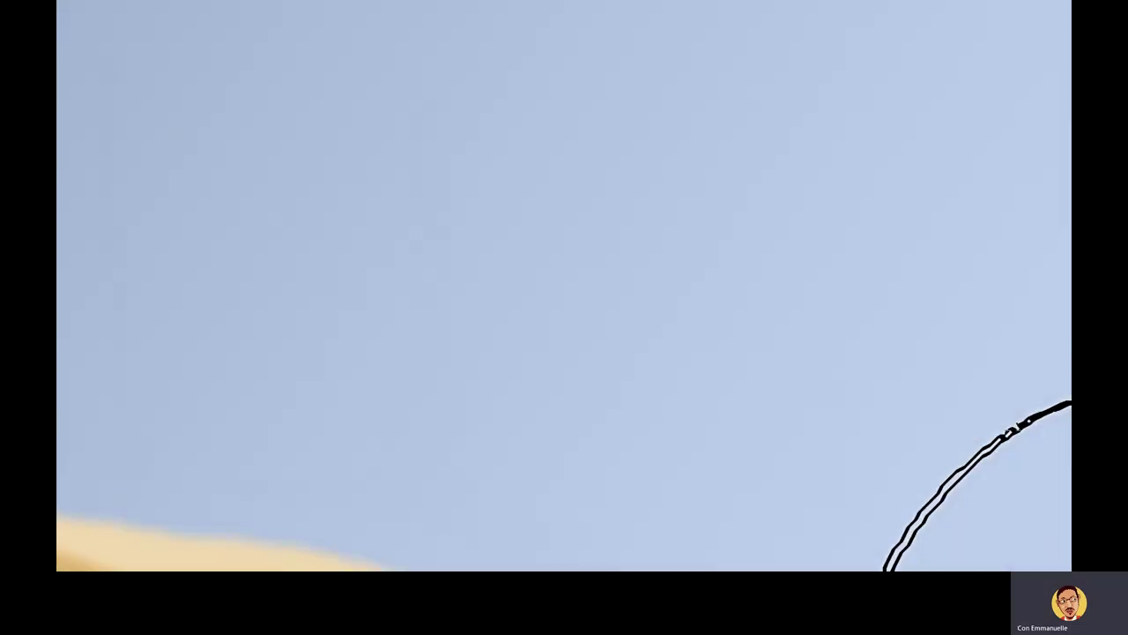
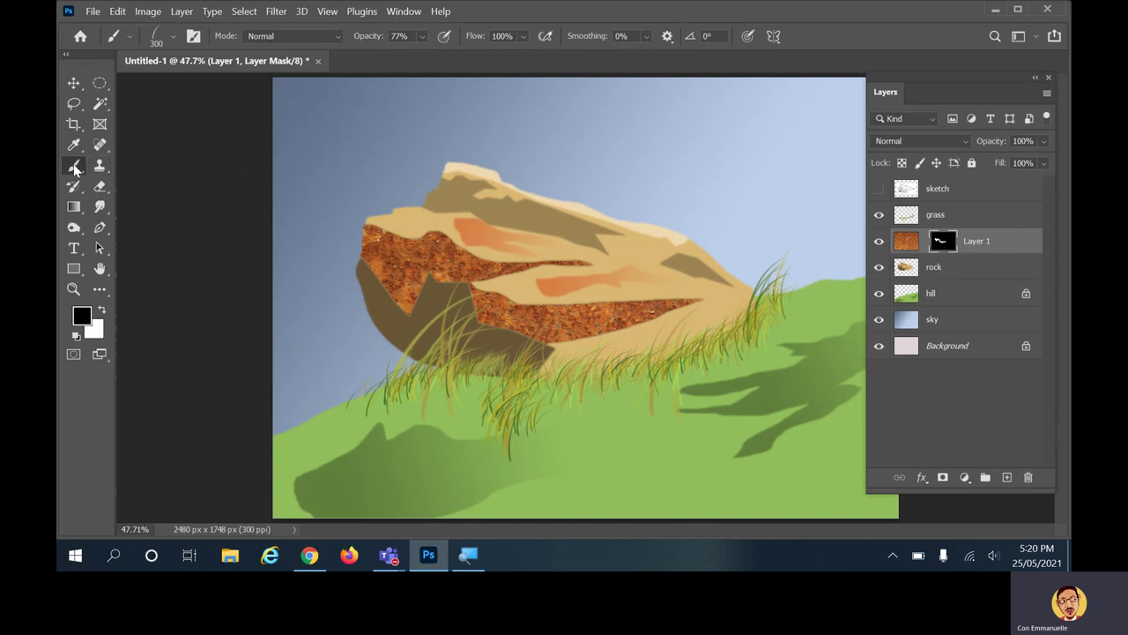
Choose the Soft Round brush at 300 px from the General Brushes and set its opacity to 38%.
{"action": "left_click", "coordinate": [128, 38]}
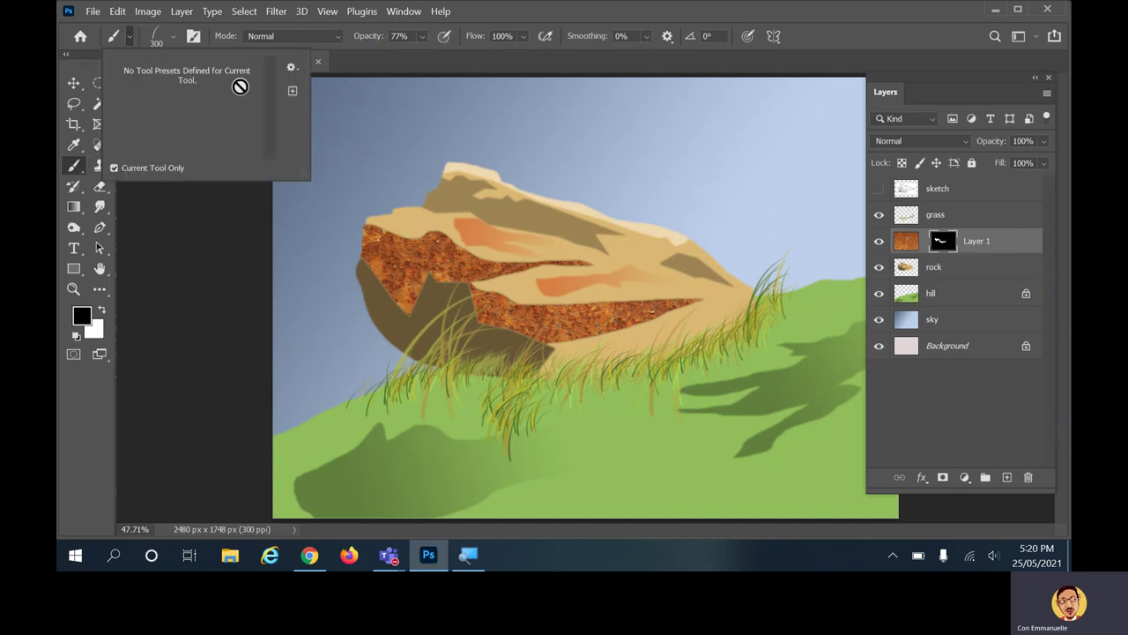
{"action": "left_click", "coordinate": [174, 37]}
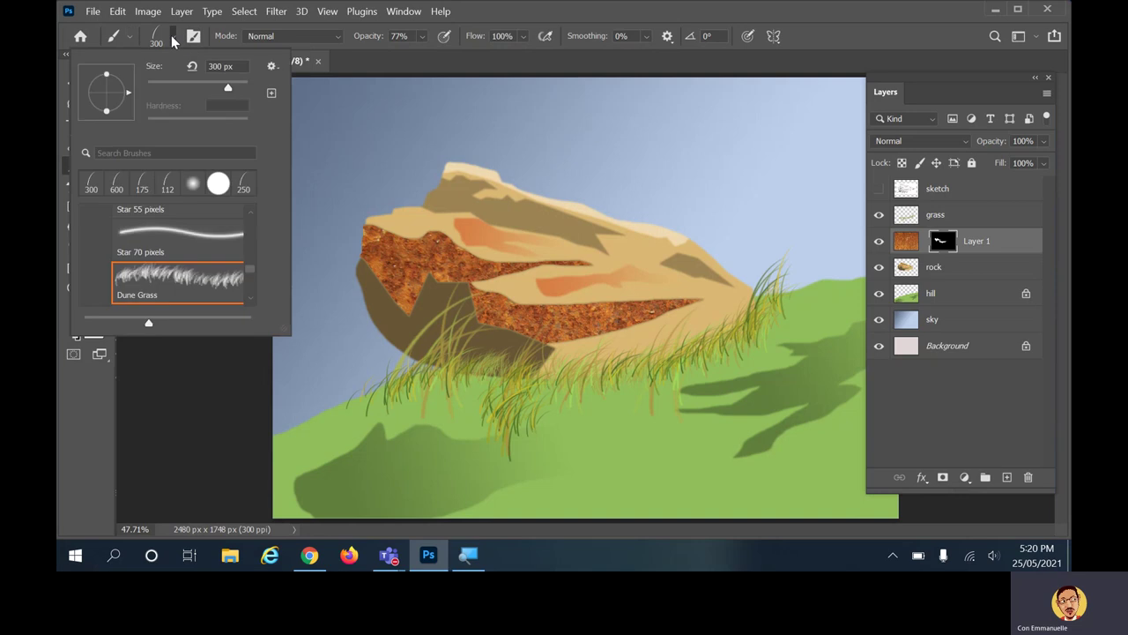
{"action": "scroll", "coordinate": [245, 265], "scroll_direction": "up", "scroll_amount": 5}
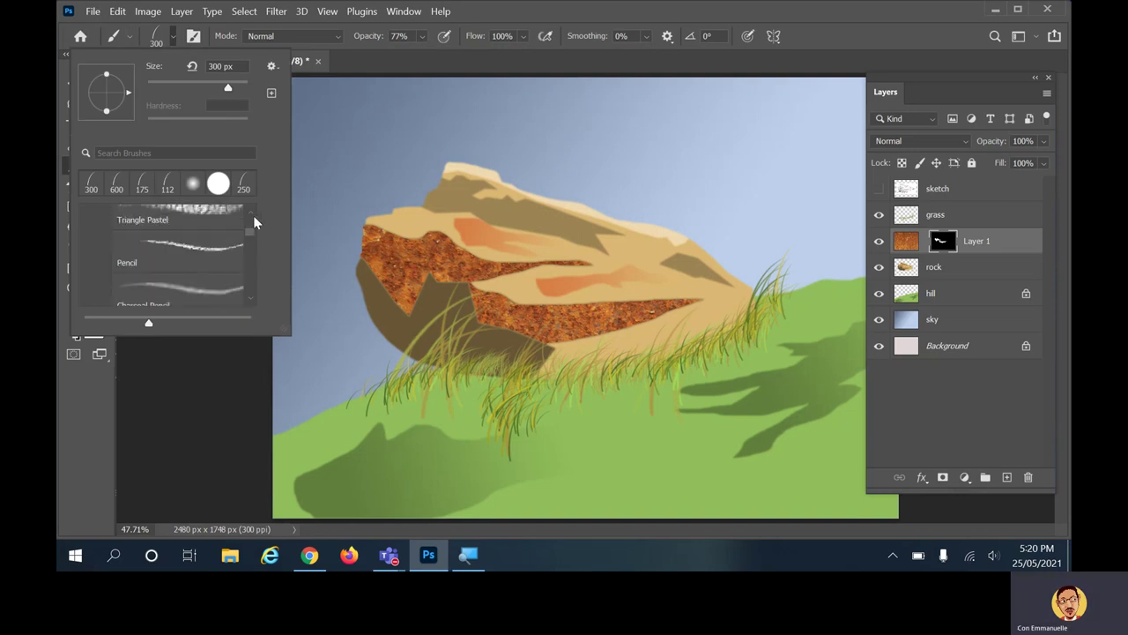
{"action": "left_click_drag", "start_coordinate": [249, 236], "coordinate": [250, 217]}
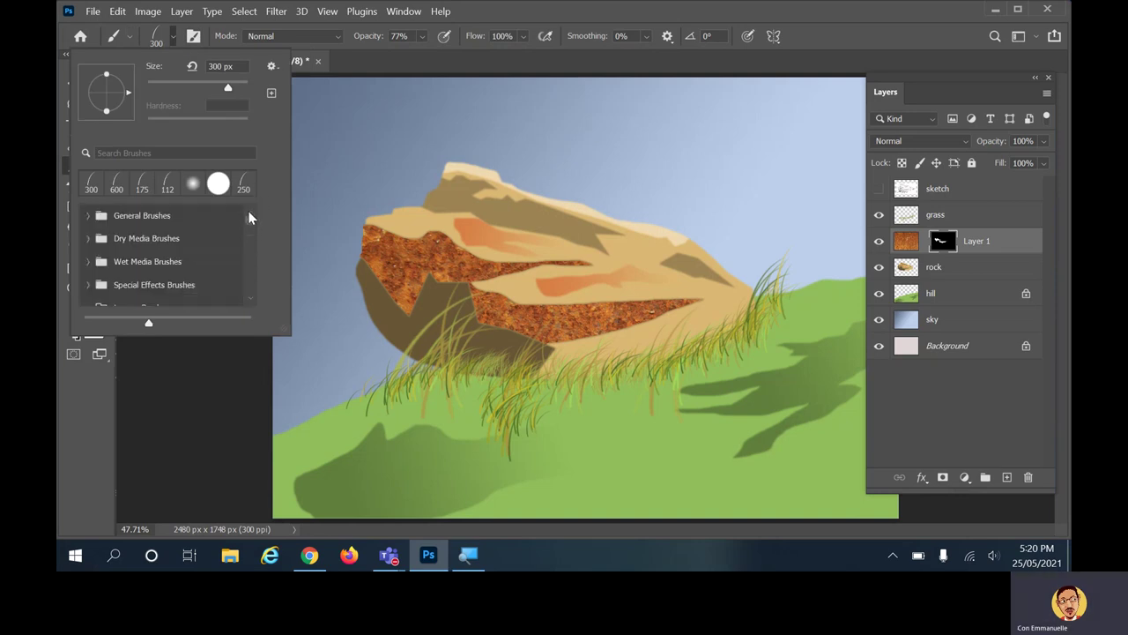
{"action": "left_click", "coordinate": [88, 215]}
{"action": "left_click", "coordinate": [130, 248]}
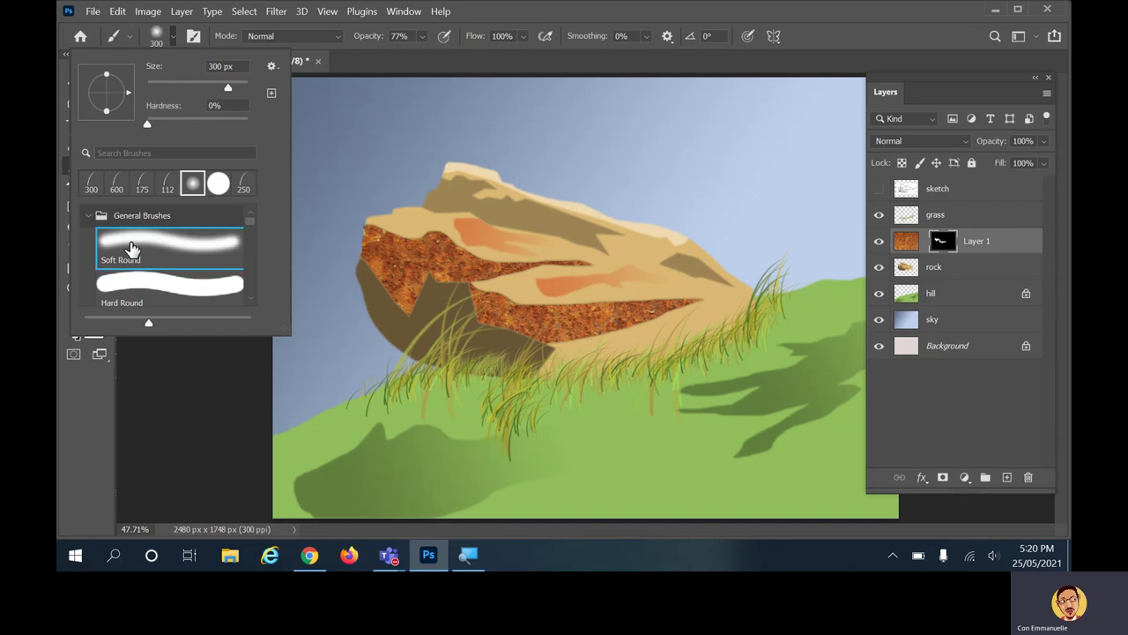
{"action": "left_click", "coordinate": [422, 37]}
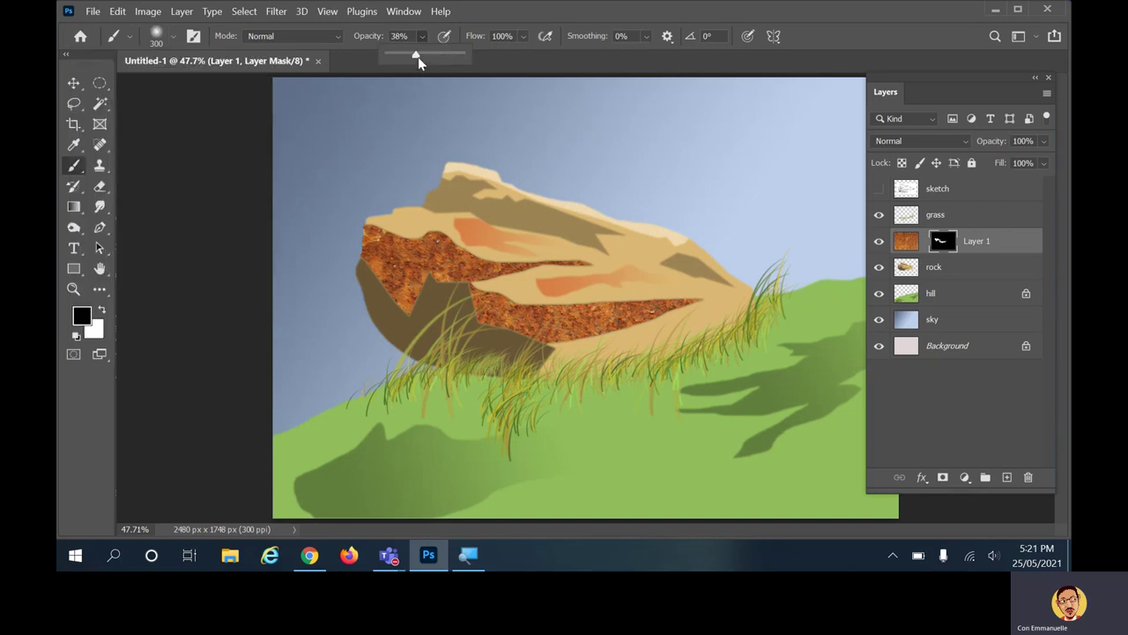
Try painting the mask in black to fade the upper rust patch and in white to reveal texture around the rock's left end.
{"action": "mouse_move", "coordinate": [401, 282]}
{"action": "left_mouse_down"}
{"action": "mouse_move", "coordinate": [357, 251]}
{"action": "mouse_move", "coordinate": [388, 273]}
{"action": "mouse_move", "coordinate": [375, 257]}
{"action": "left_mouse_up"}
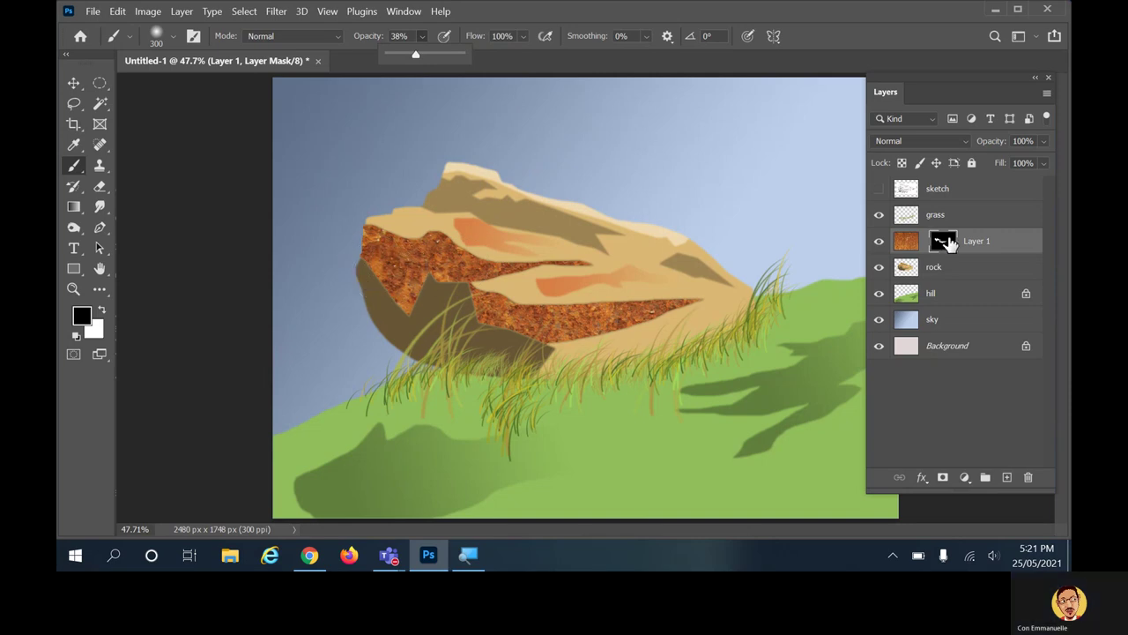
{"action": "left_click_drag", "start_coordinate": [381, 281], "coordinate": [400, 298]}
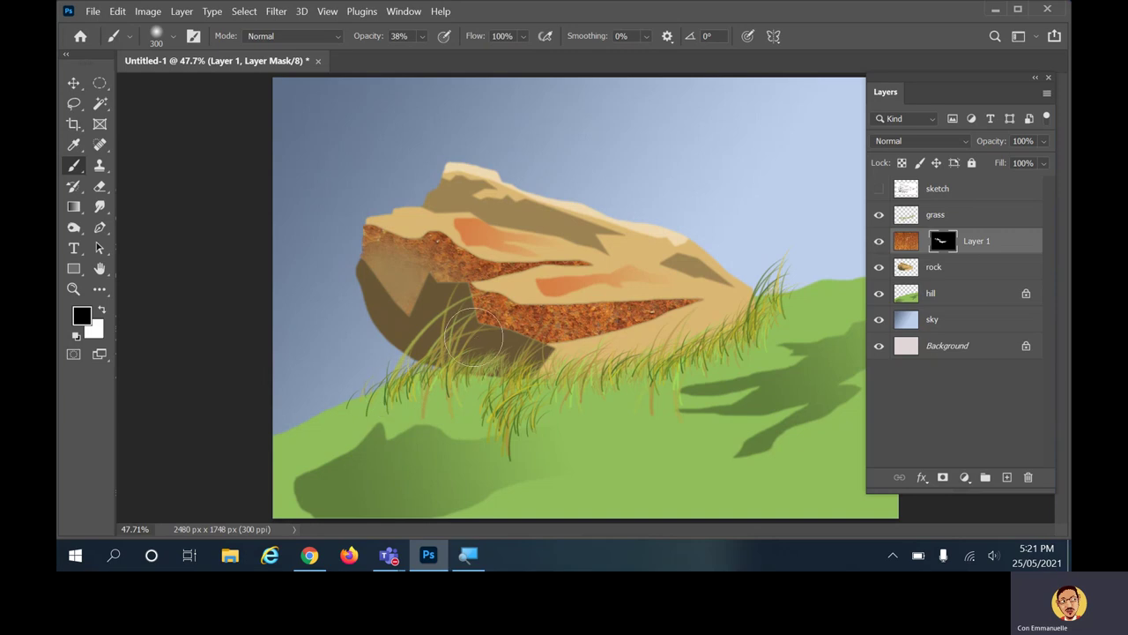
{"action": "left_click", "coordinate": [102, 310]}
{"action": "mouse_move", "coordinate": [408, 253]}
{"action": "left_mouse_down"}
{"action": "mouse_move", "coordinate": [381, 249]}
{"action": "mouse_move", "coordinate": [423, 298]}
{"action": "mouse_move", "coordinate": [404, 251]}
{"action": "mouse_move", "coordinate": [405, 299]}
{"action": "mouse_move", "coordinate": [361, 241]}
{"action": "mouse_move", "coordinate": [354, 273]}
{"action": "mouse_move", "coordinate": [345, 195]}
{"action": "mouse_move", "coordinate": [357, 229]}
{"action": "mouse_move", "coordinate": [392, 187]}
{"action": "mouse_move", "coordinate": [388, 220]}
{"action": "mouse_move", "coordinate": [379, 208]}
{"action": "mouse_move", "coordinate": [434, 217]}
{"action": "mouse_move", "coordinate": [358, 247]}
{"action": "mouse_move", "coordinate": [448, 215]}
{"action": "left_mouse_up"}
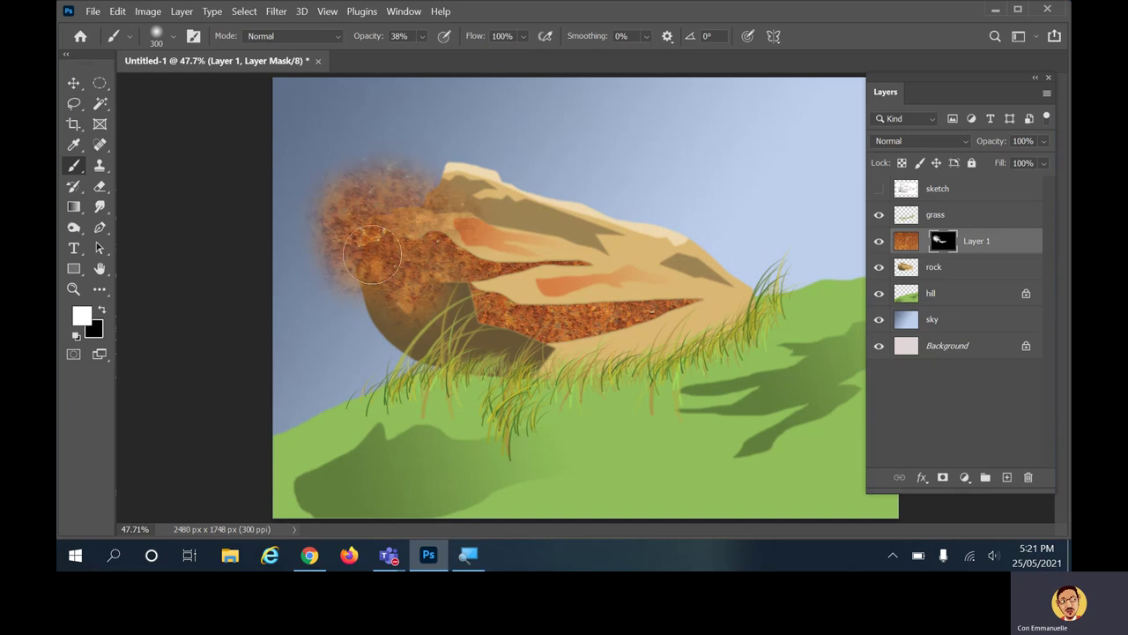
{"action": "left_click_drag", "start_coordinate": [401, 236], "coordinate": [363, 169]}
{"action": "mouse_move", "coordinate": [416, 210]}
{"action": "left_mouse_down"}
{"action": "mouse_move", "coordinate": [391, 262]}
{"action": "mouse_move", "coordinate": [350, 268]}
{"action": "left_mouse_up"}
Switch the texture layer's transparent pixel lock on and off, and undo all the black and white strokes on its mask.
{"action": "left_click", "coordinate": [901, 164]}
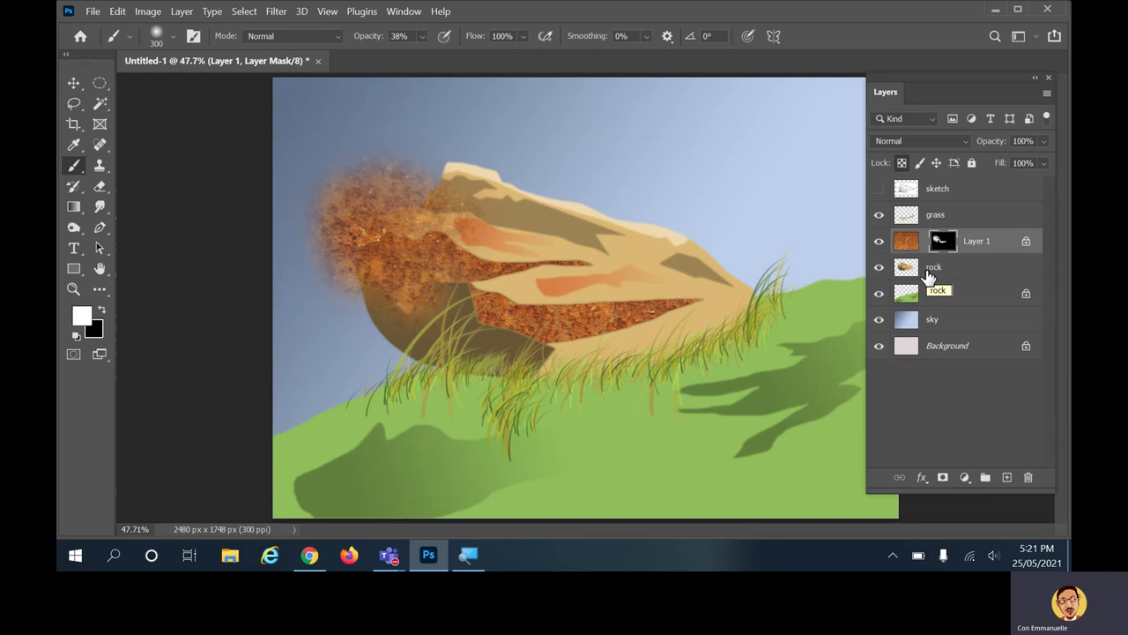
{"action": "key", "text": "/"}
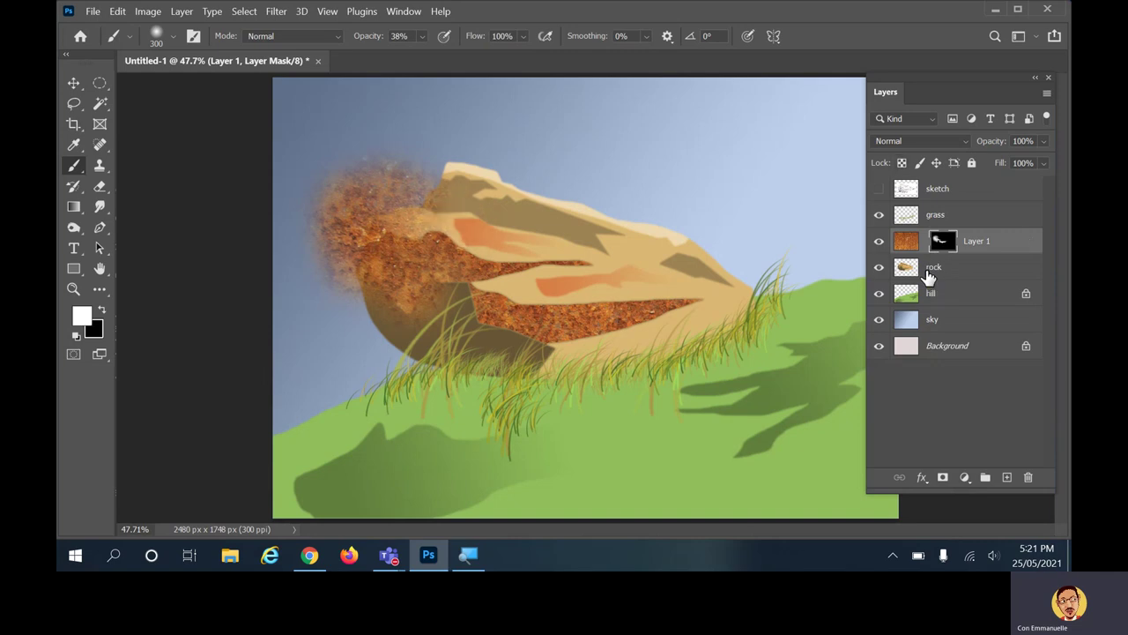
{"action": "key", "text": "ctrl+z"}
{"action": "key", "text": "ctrl+z"}
{"action": "key", "text": "ctrl+z"}
{"action": "key", "text": "ctrl+z"}
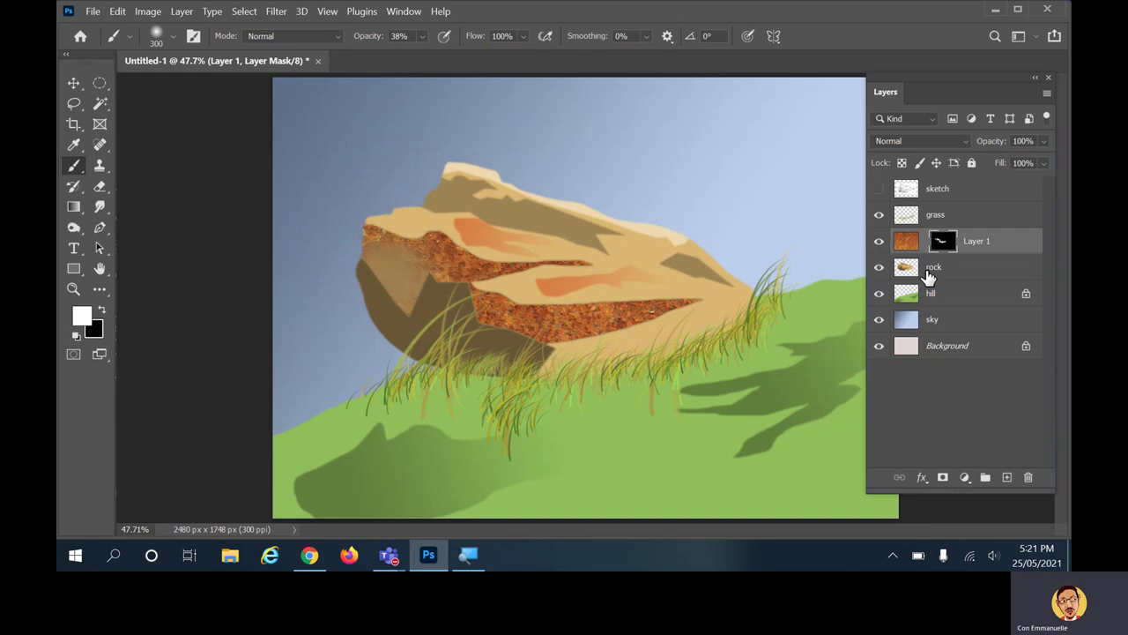
{"action": "key", "text": "ctrl+shift+z"}
{"action": "key", "text": "ctrl+shift+z"}
{"action": "key", "text": "ctrl+shift+z"}
{"action": "key", "text": "ctrl+shift+z"}
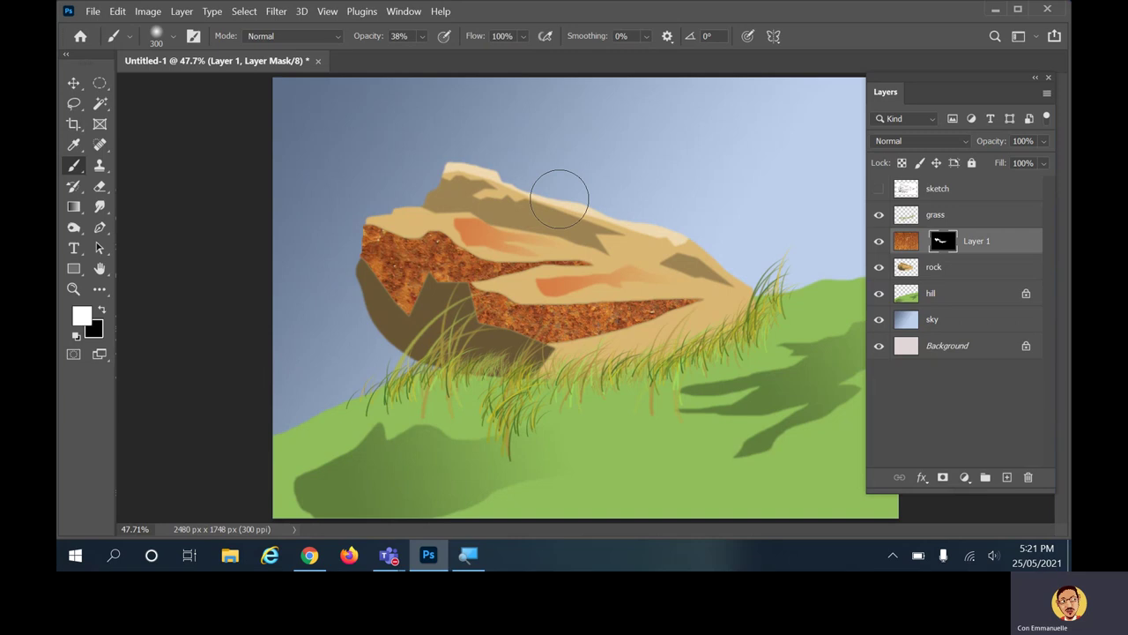
Lock the texture layer's transparent pixels and test a white stroke on the mask at the rock's left edge, undoing the stroke.
{"action": "left_click", "coordinate": [902, 163]}
{"action": "mouse_move", "coordinate": [351, 254]}
{"action": "left_mouse_down"}
{"action": "mouse_move", "coordinate": [366, 253]}
{"action": "mouse_move", "coordinate": [345, 249]}
{"action": "mouse_move", "coordinate": [381, 280]}
{"action": "left_mouse_up"}
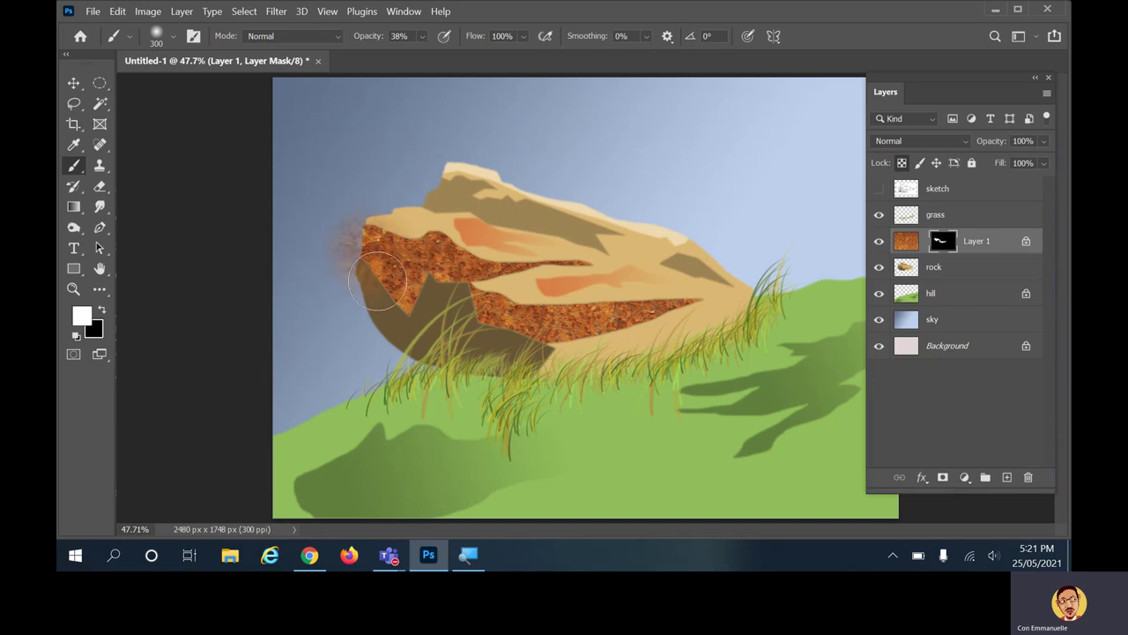
{"action": "key", "text": "ctrl+z"}
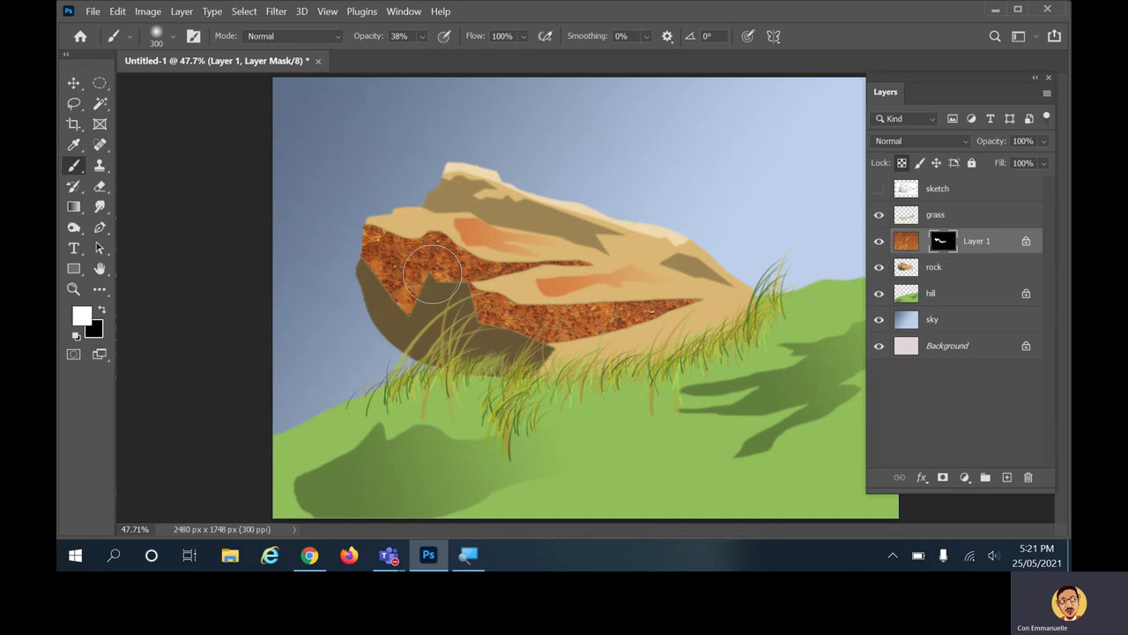
Load the layer mask as a selection and prepare the brush with black at 11% opacity.
{"action": "left_click", "coordinate": [942, 246], "text": "ctrl"}
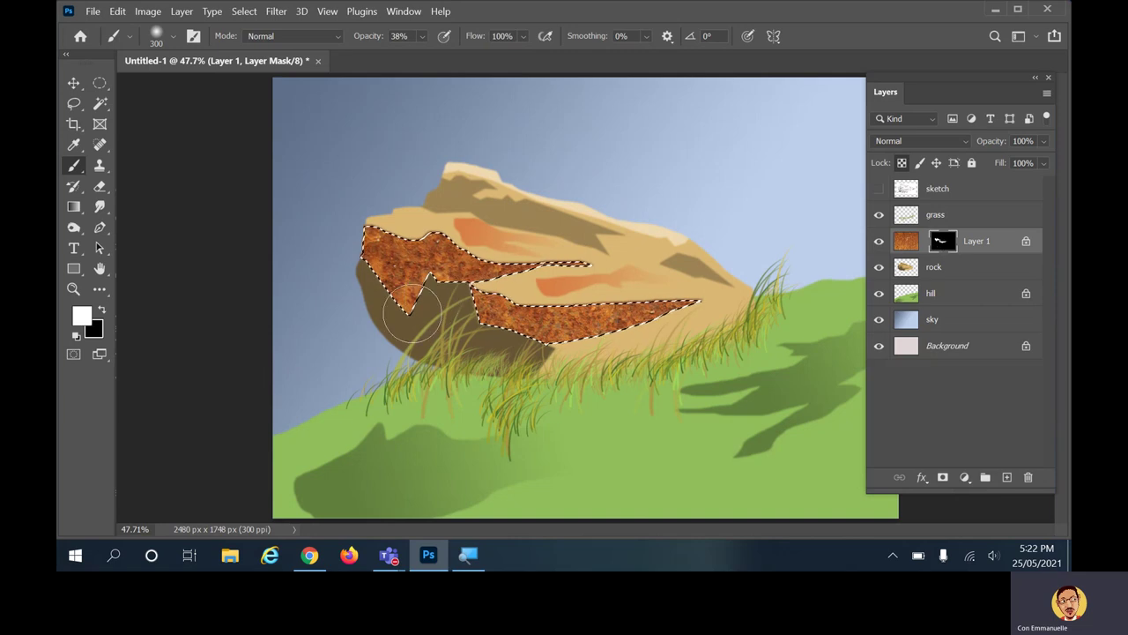
{"action": "left_click", "coordinate": [423, 37]}
{"action": "left_click_drag", "start_coordinate": [414, 54], "coordinate": [414, 54]}
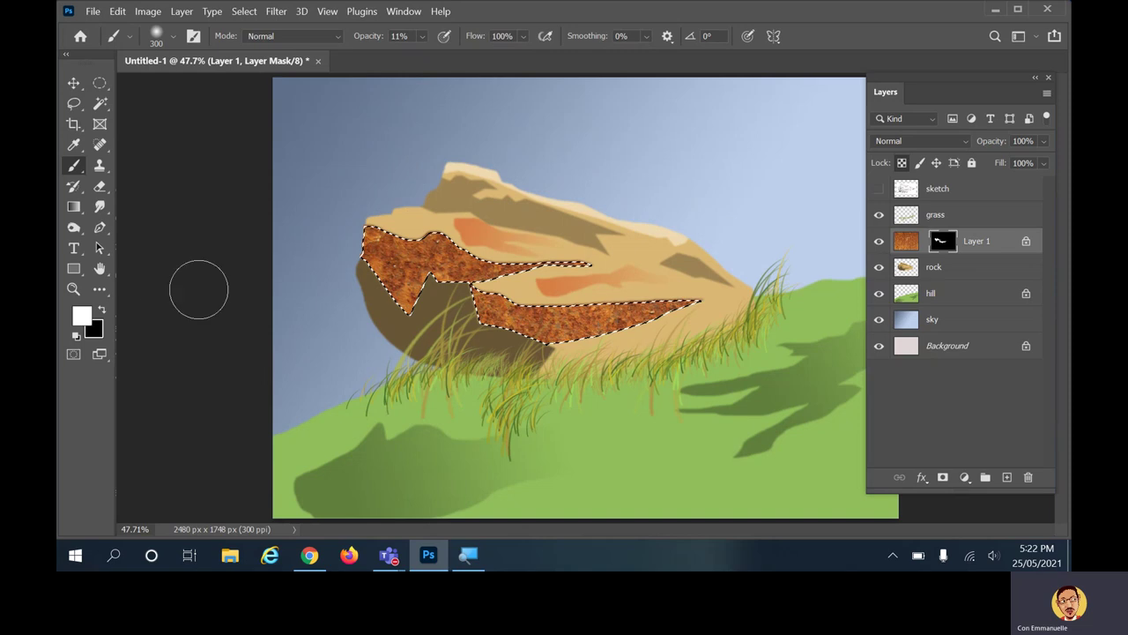
{"action": "left_click", "coordinate": [103, 311]}
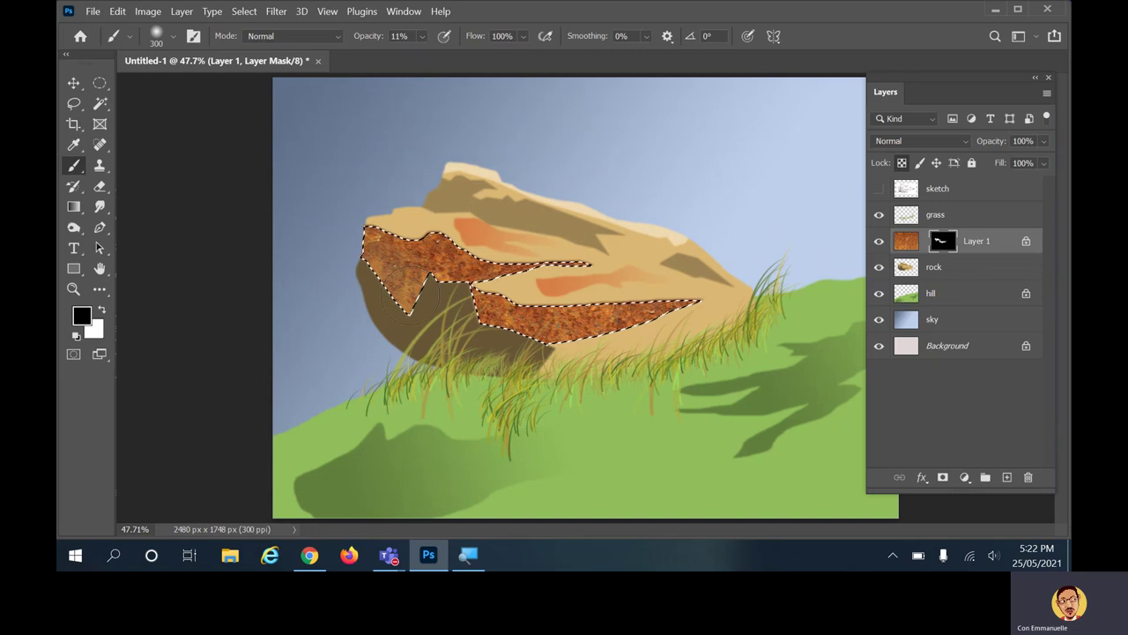
Paint black on the mask inside the selection to fade the left part of the upper rust patch and, at 150 px, the lower patch.
{"action": "left_click_drag", "start_coordinate": [396, 304], "coordinate": [410, 291]}
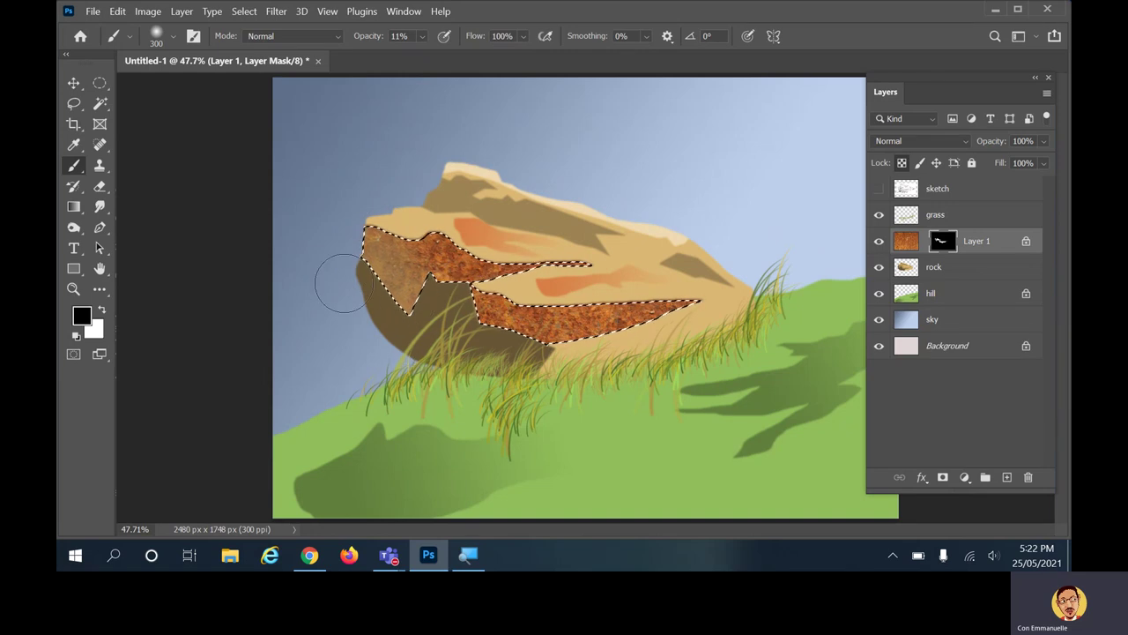
{"action": "left_click_drag", "start_coordinate": [520, 324], "coordinate": [514, 322]}
{"action": "key", "text": "bracketleft"}
{"action": "key", "text": "bracketleft"}
{"action": "key", "text": "bracketleft"}
{"action": "key", "text": "bracketleft"}
{"action": "left_click_drag", "start_coordinate": [377, 321], "coordinate": [699, 346]}
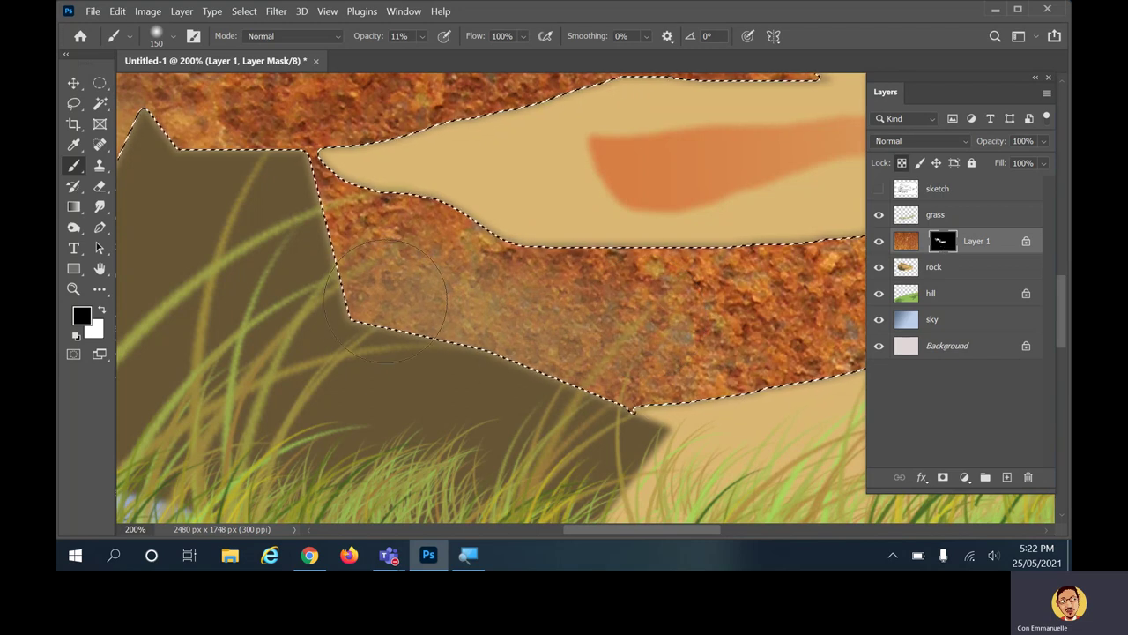
Paint black on the mask across the lower rust patch to fade it further into the rock, and deselect.
{"action": "mouse_move", "coordinate": [776, 357]}
{"action": "left_mouse_down"}
{"action": "mouse_move", "coordinate": [562, 347]}
{"action": "mouse_move", "coordinate": [721, 354]}
{"action": "mouse_move", "coordinate": [516, 343]}
{"action": "mouse_move", "coordinate": [749, 350]}
{"action": "mouse_move", "coordinate": [502, 330]}
{"action": "mouse_move", "coordinate": [789, 365]}
{"action": "mouse_move", "coordinate": [419, 349]}
{"action": "mouse_move", "coordinate": [529, 349]}
{"action": "mouse_move", "coordinate": [356, 330]}
{"action": "mouse_move", "coordinate": [359, 299]}
{"action": "mouse_move", "coordinate": [473, 309]}
{"action": "mouse_move", "coordinate": [339, 295]}
{"action": "mouse_move", "coordinate": [625, 342]}
{"action": "mouse_move", "coordinate": [481, 307]}
{"action": "mouse_move", "coordinate": [565, 304]}
{"action": "mouse_move", "coordinate": [512, 300]}
{"action": "mouse_move", "coordinate": [642, 278]}
{"action": "mouse_move", "coordinate": [529, 280]}
{"action": "mouse_move", "coordinate": [780, 248]}
{"action": "mouse_move", "coordinate": [411, 278]}
{"action": "mouse_move", "coordinate": [362, 232]}
{"action": "mouse_move", "coordinate": [383, 216]}
{"action": "mouse_move", "coordinate": [541, 252]}
{"action": "left_mouse_up"}
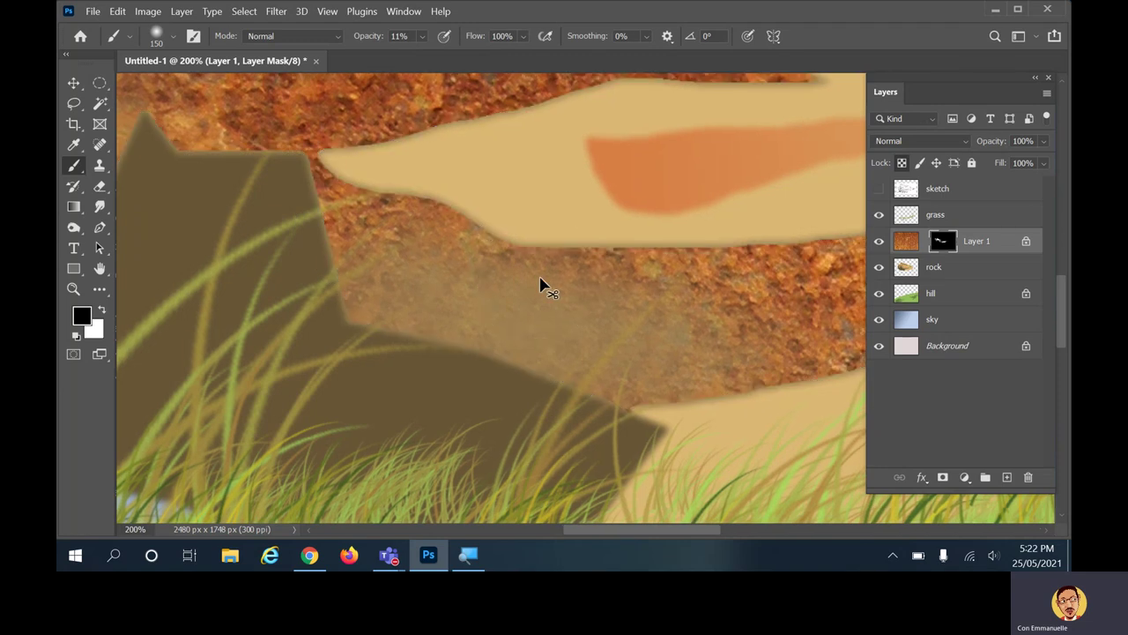
{"action": "key", "text": "ctrl+0"}
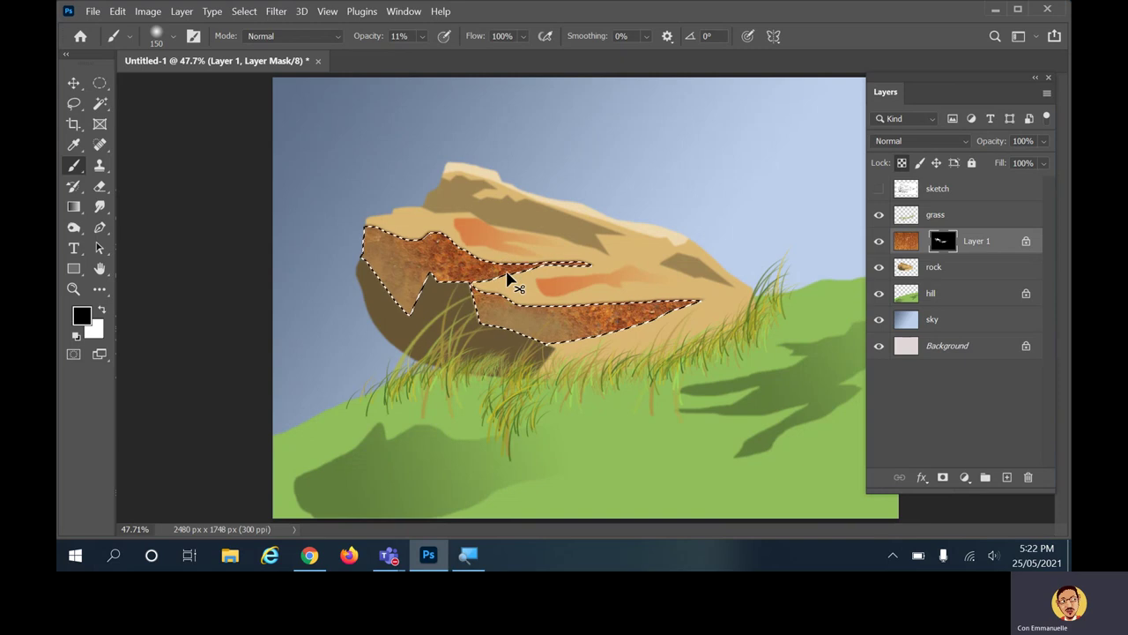
{"action": "key", "text": "ctrl+d"}
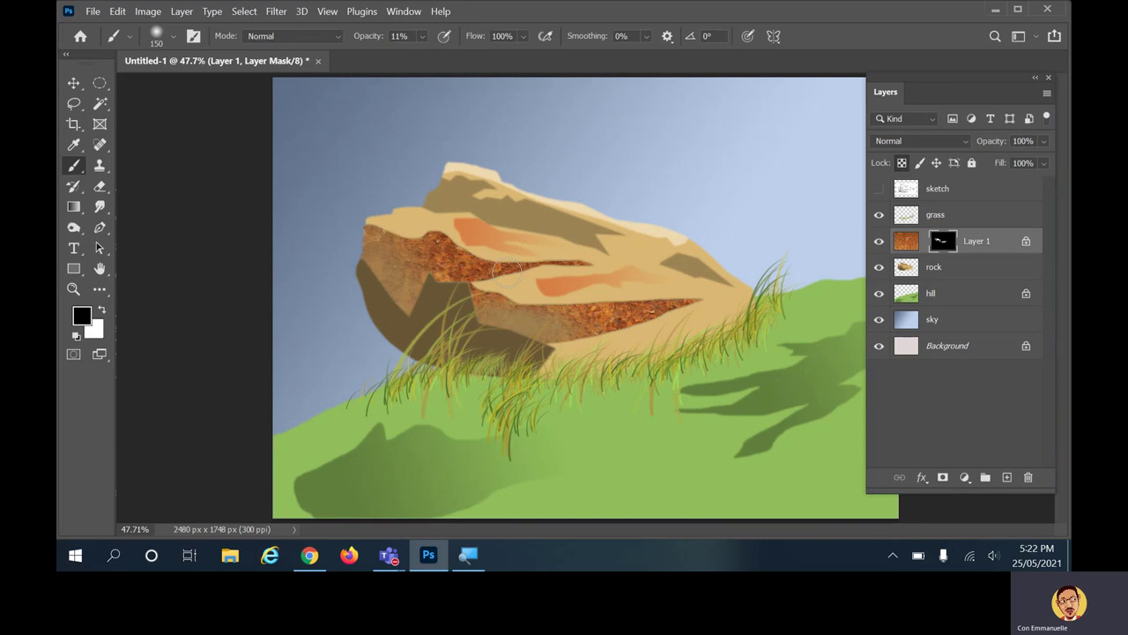
Delete the masked rust texture layer above the rock layer.
{"action": "left_click", "coordinate": [985, 242]}
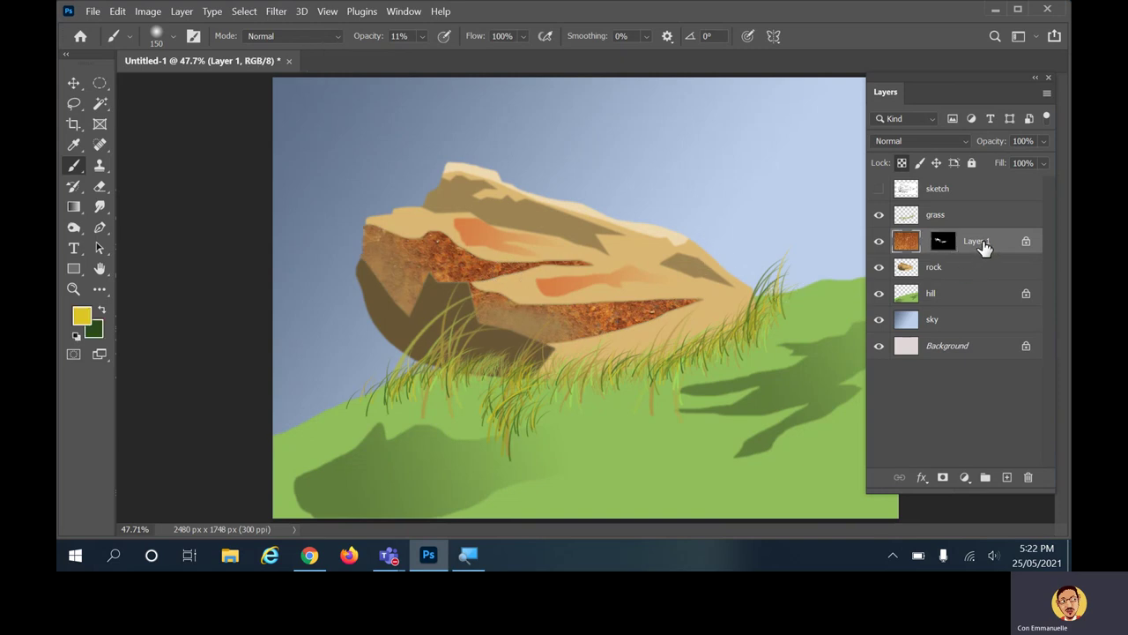
{"action": "left_click", "coordinate": [1027, 477]}
{"action": "left_click", "coordinate": [541, 231]}
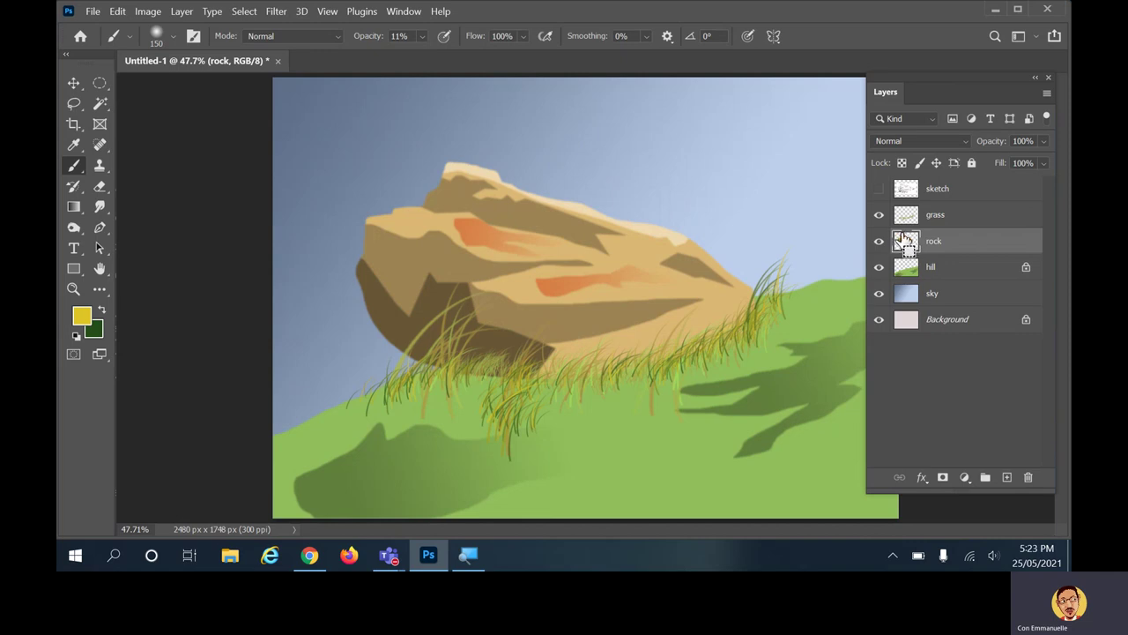
Load the rock layer's outline as a selection and use Paste Into to fill it with the copied rust texture.
{"action": "mouse_move", "coordinate": [917, 241]}
{"action": "left_mouse_down"}
{"action": "mouse_move", "coordinate": [921, 253]}
{"action": "mouse_move", "coordinate": [908, 244]}
{"action": "left_mouse_up"}
{"action": "left_click", "coordinate": [907, 244], "text": "ctrl"}
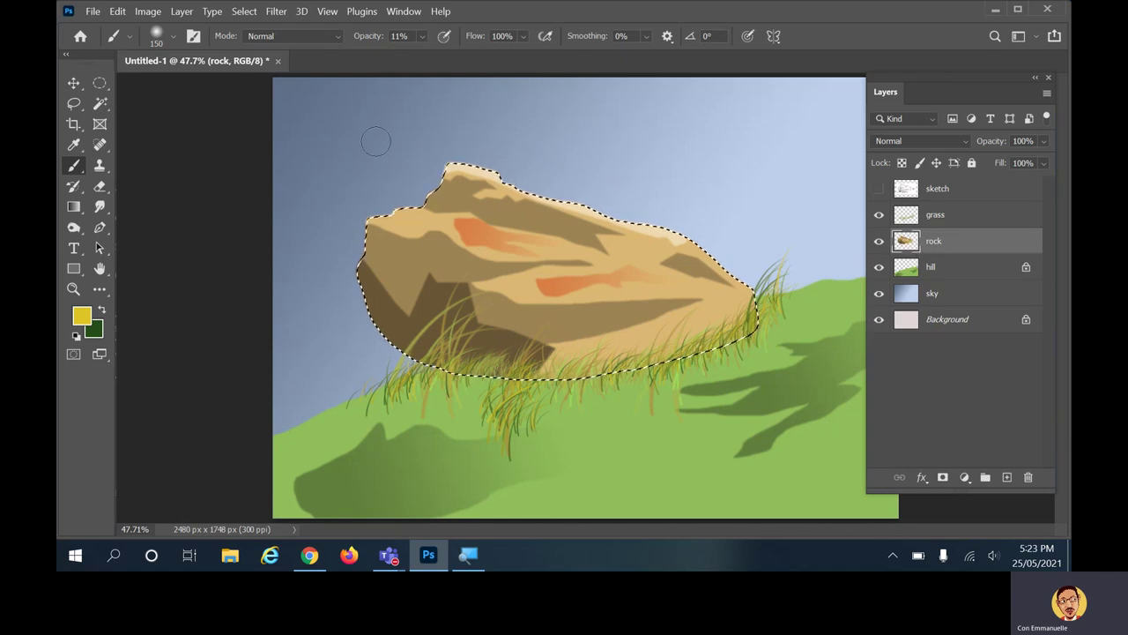
{"action": "left_click", "coordinate": [147, 11]}
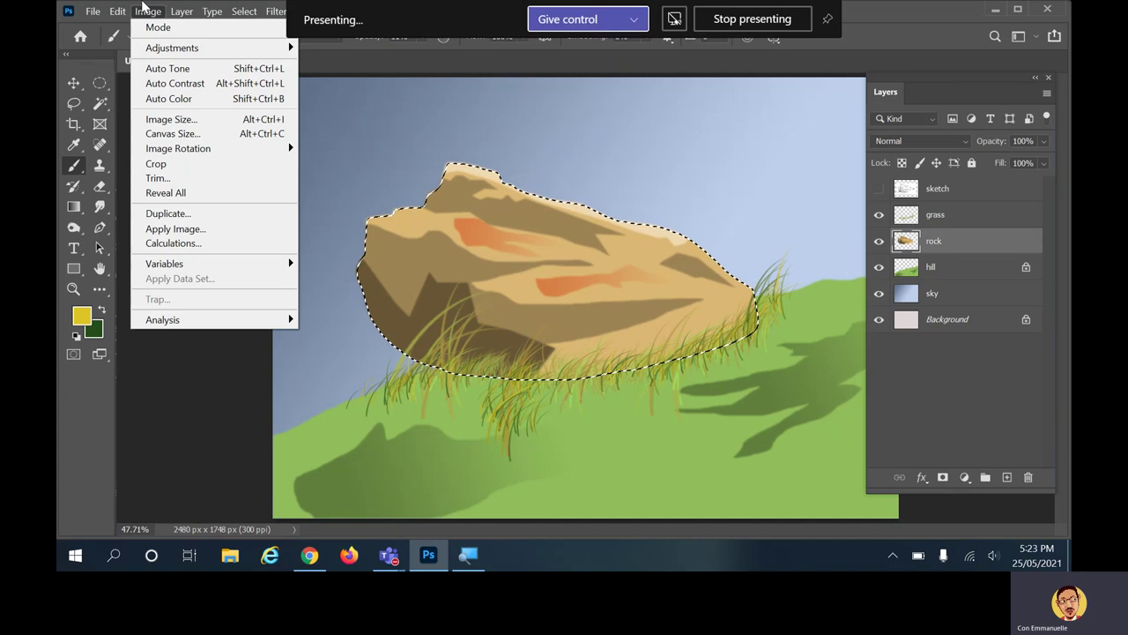
{"action": "mouse_move", "coordinate": [112, 12]}
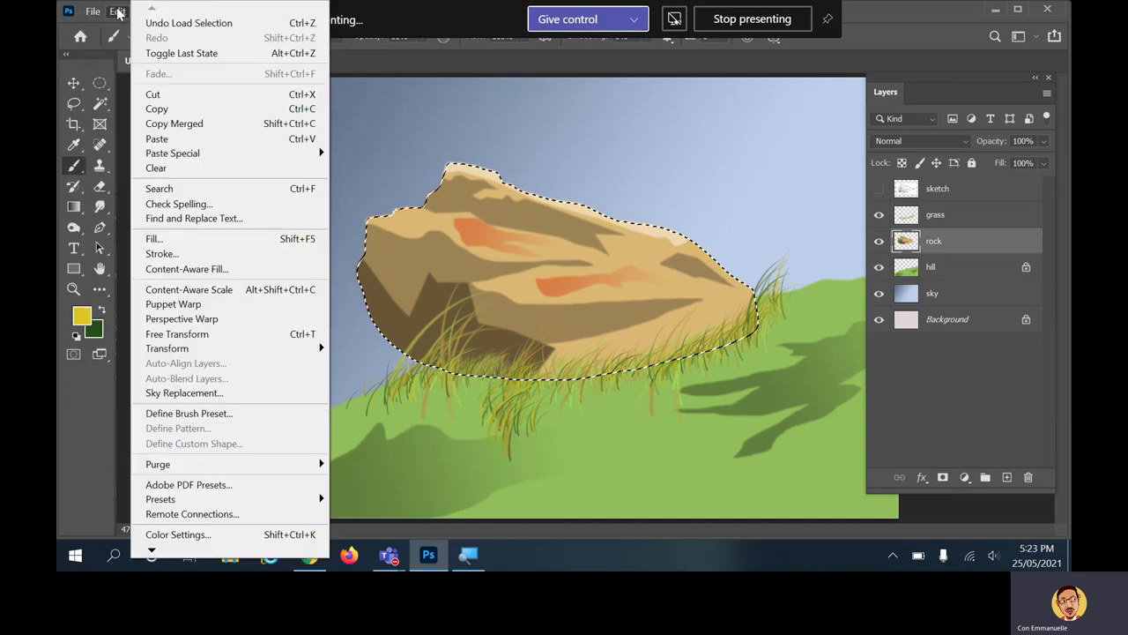
{"action": "mouse_move", "coordinate": [176, 155]}
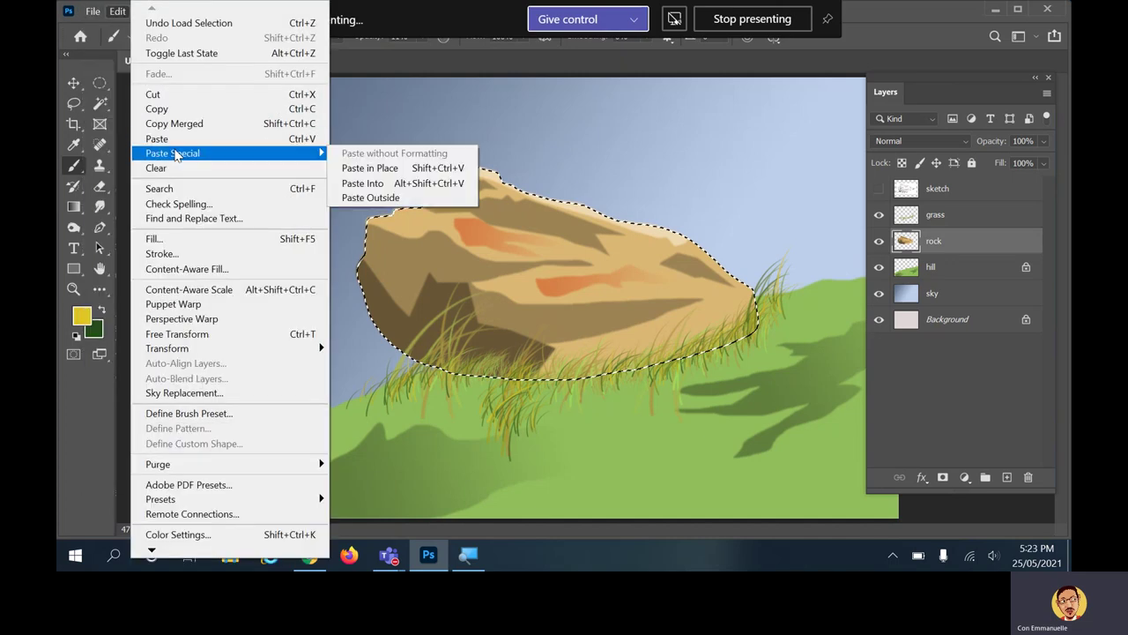
{"action": "left_click", "coordinate": [387, 185]}
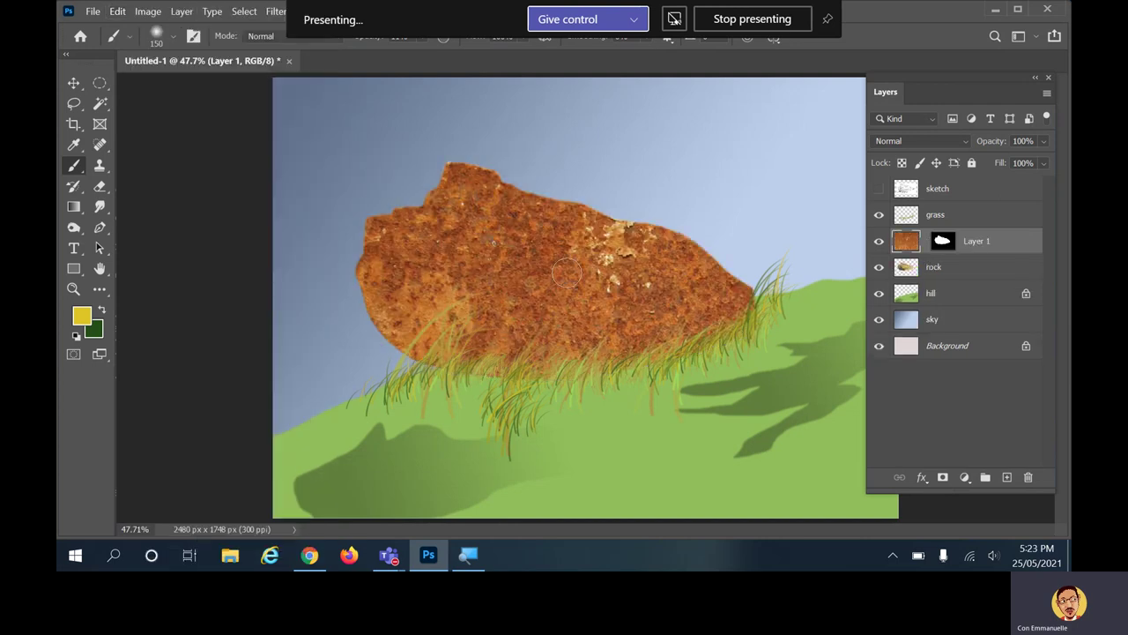
Set the rock's rust texture layer to the Overlay blend mode at 49% opacity.
{"action": "left_click", "coordinate": [948, 140]}
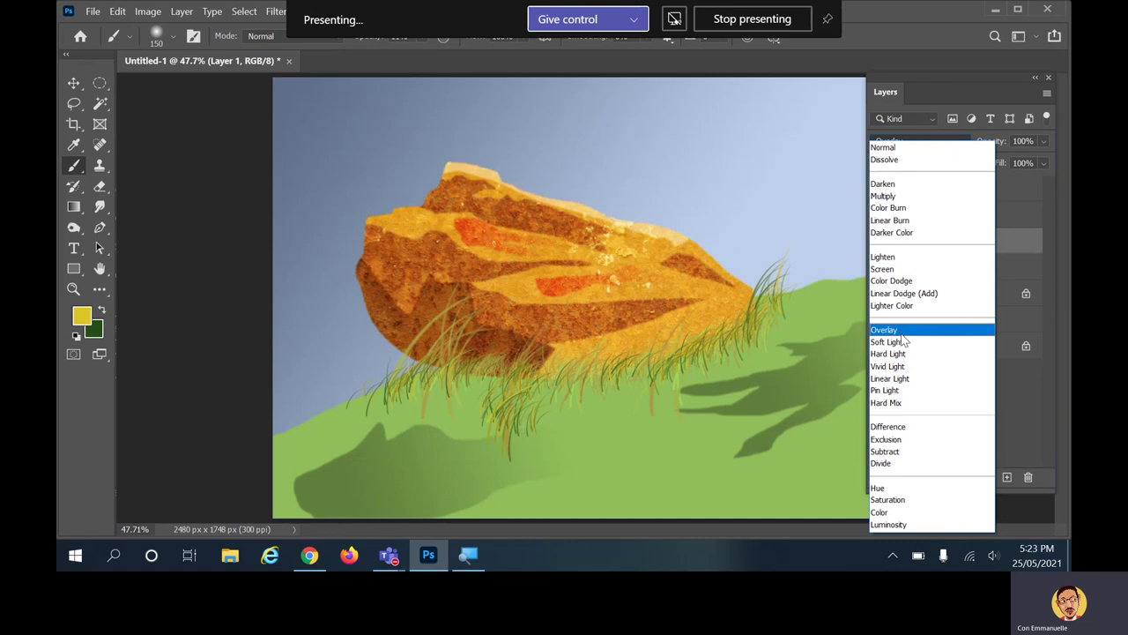
{"action": "left_click", "coordinate": [904, 340]}
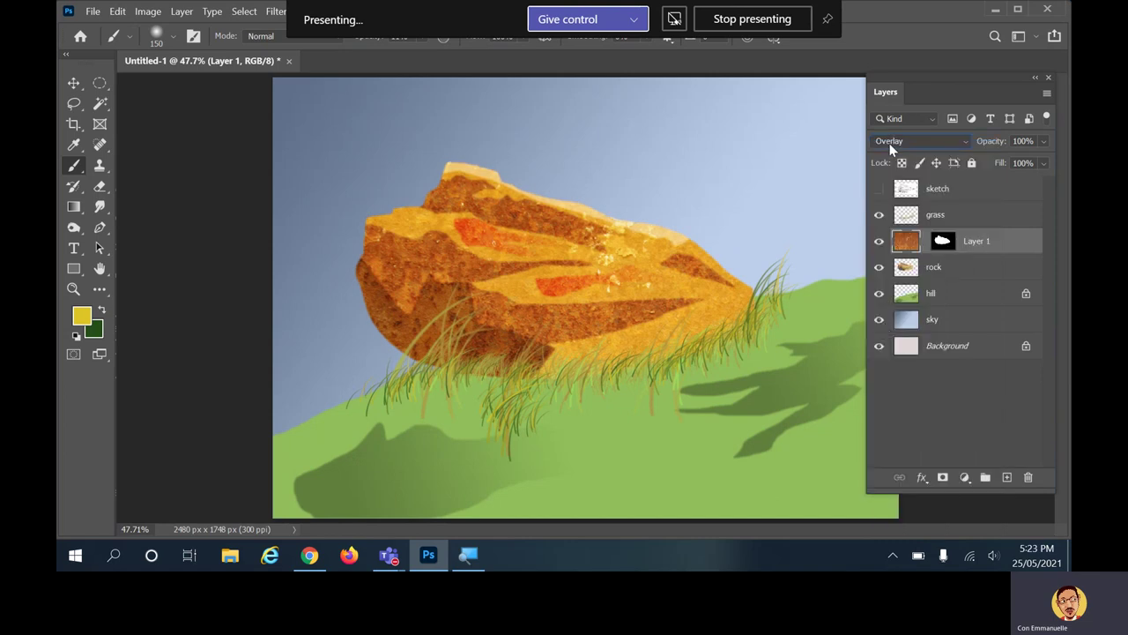
{"action": "left_click", "coordinate": [1043, 140]}
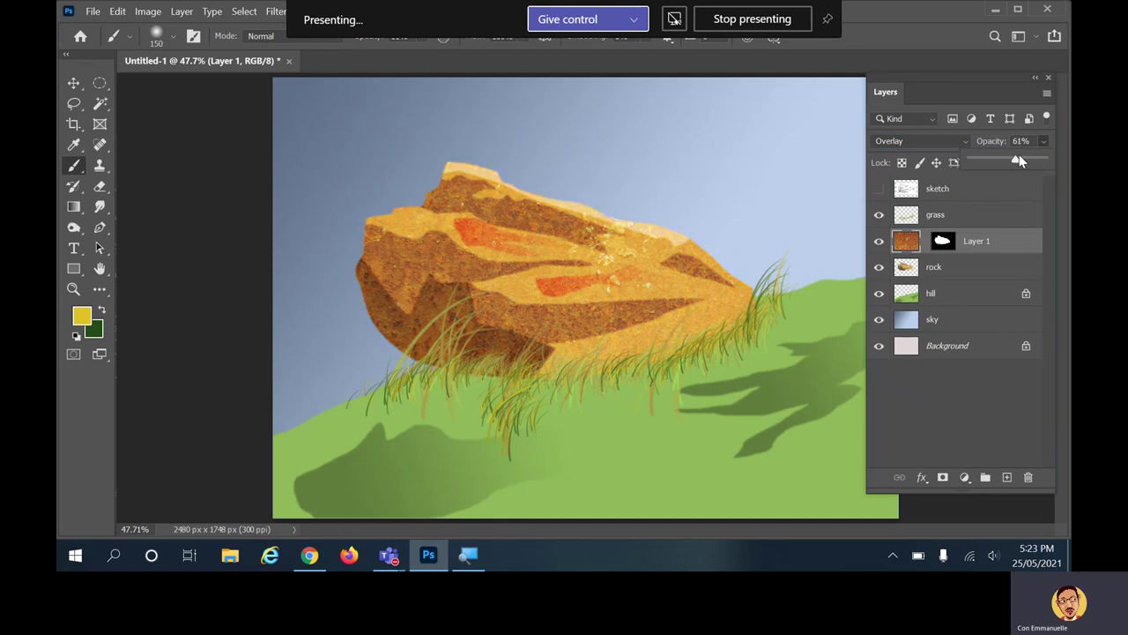
{"action": "left_click_drag", "start_coordinate": [1014, 164], "coordinate": [1009, 162]}
{"action": "scroll", "coordinate": [587, 403], "scroll_direction": "down", "scroll_amount": 1}
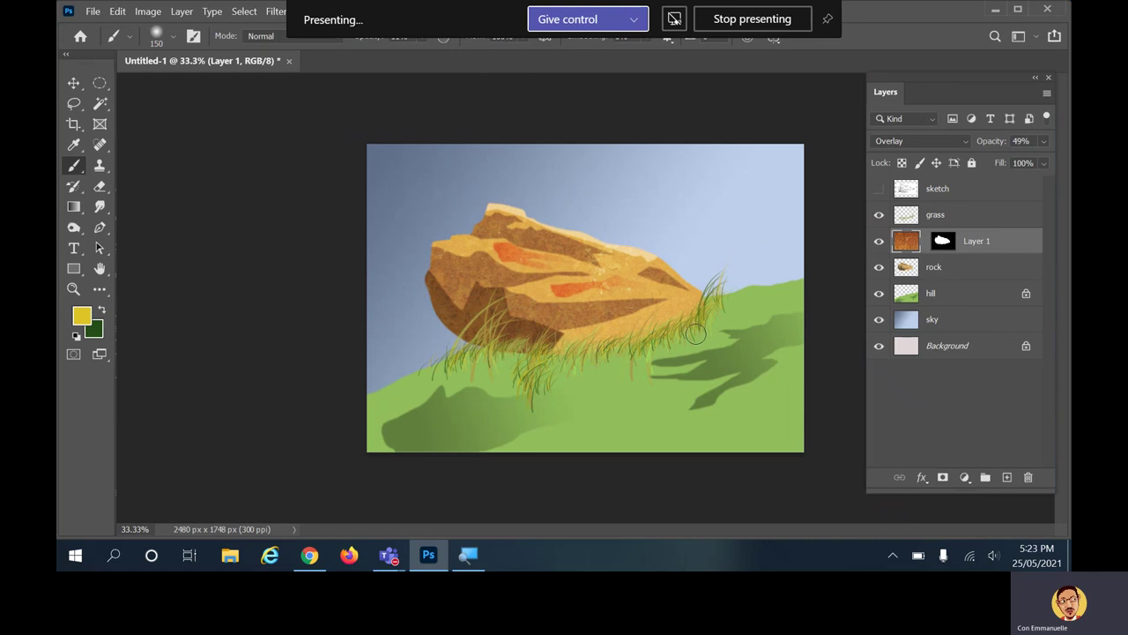
Load the hill layer's outline as a selection and use Paste Into to fill it with the copied rust texture.
{"action": "left_click", "coordinate": [912, 295]}
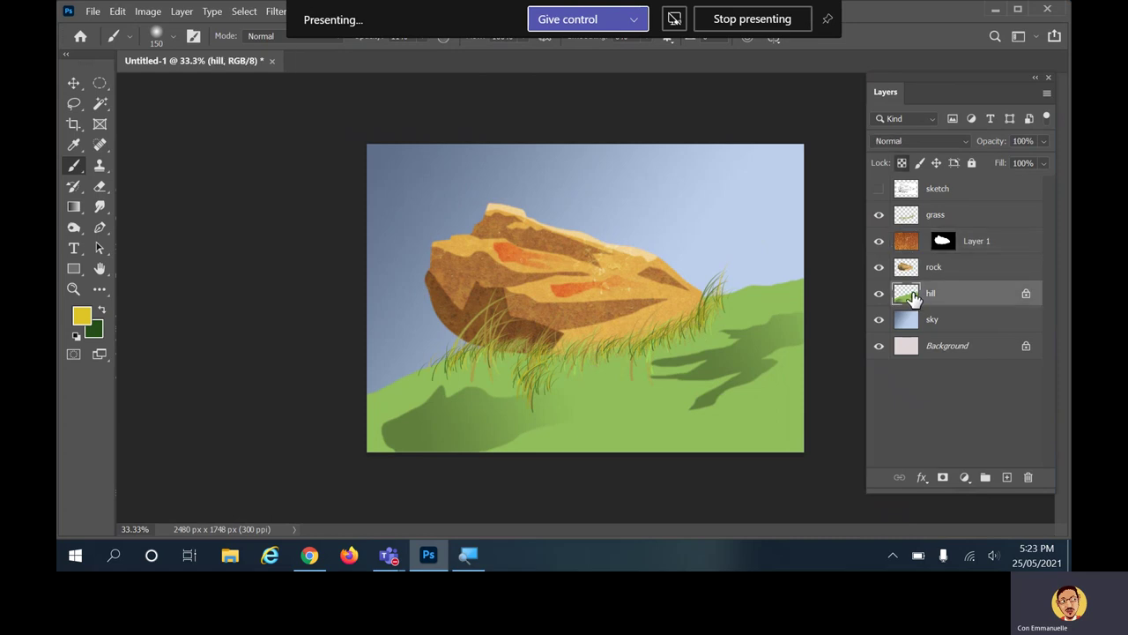
{"action": "left_click_drag", "start_coordinate": [908, 297], "coordinate": [909, 300]}
{"action": "left_click", "coordinate": [908, 297], "text": "ctrl"}
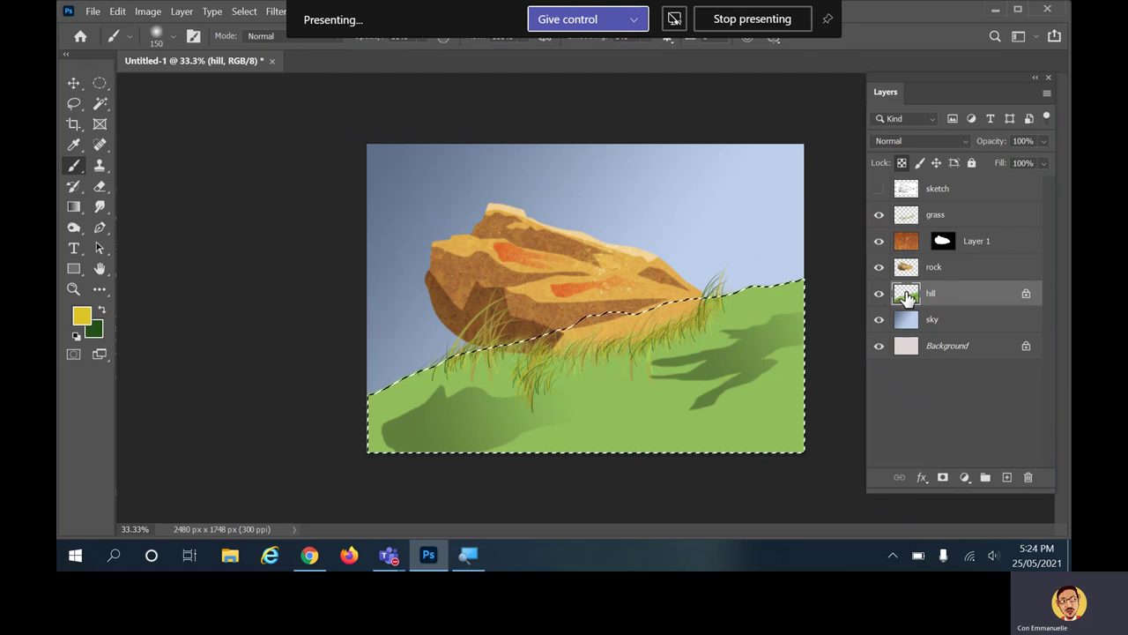
{"action": "left_click", "coordinate": [120, 11]}
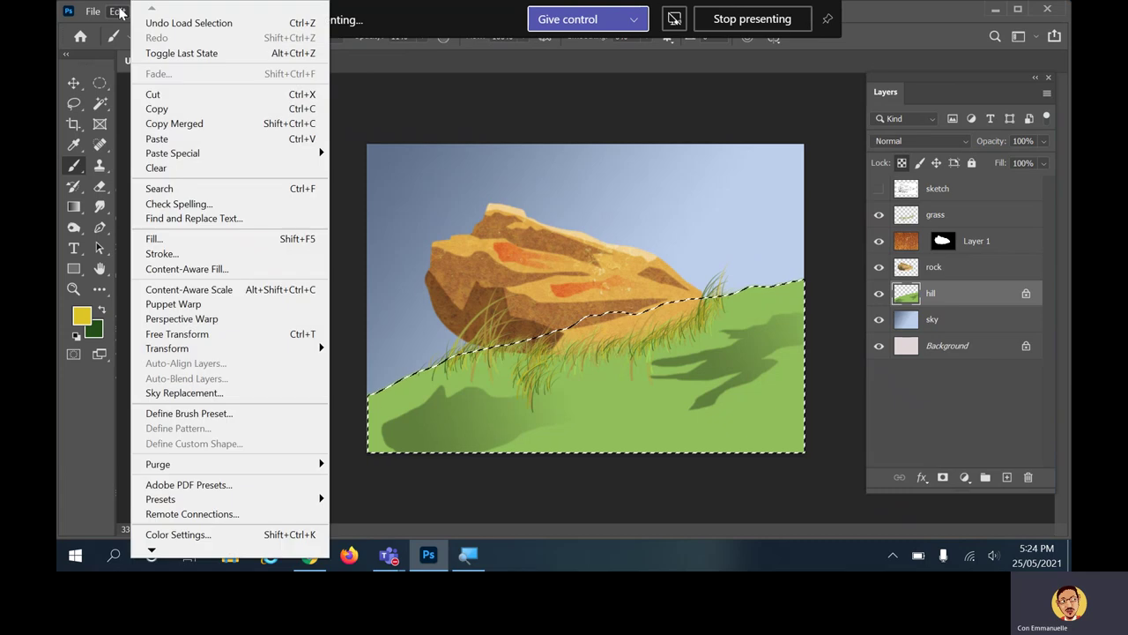
{"action": "mouse_move", "coordinate": [172, 154]}
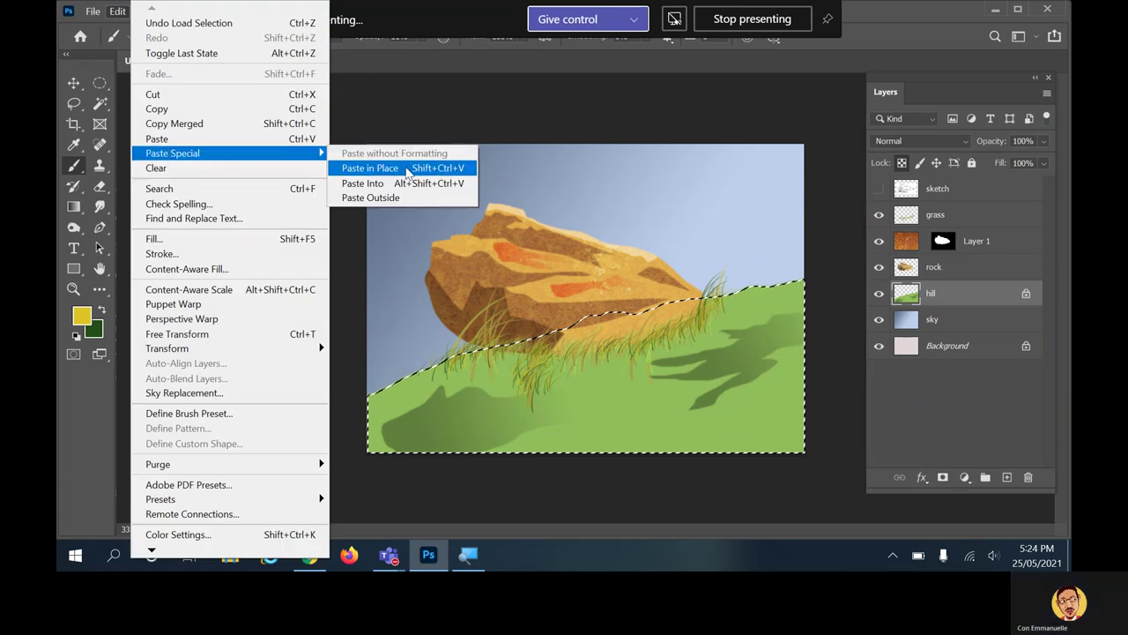
{"action": "left_click", "coordinate": [418, 183]}
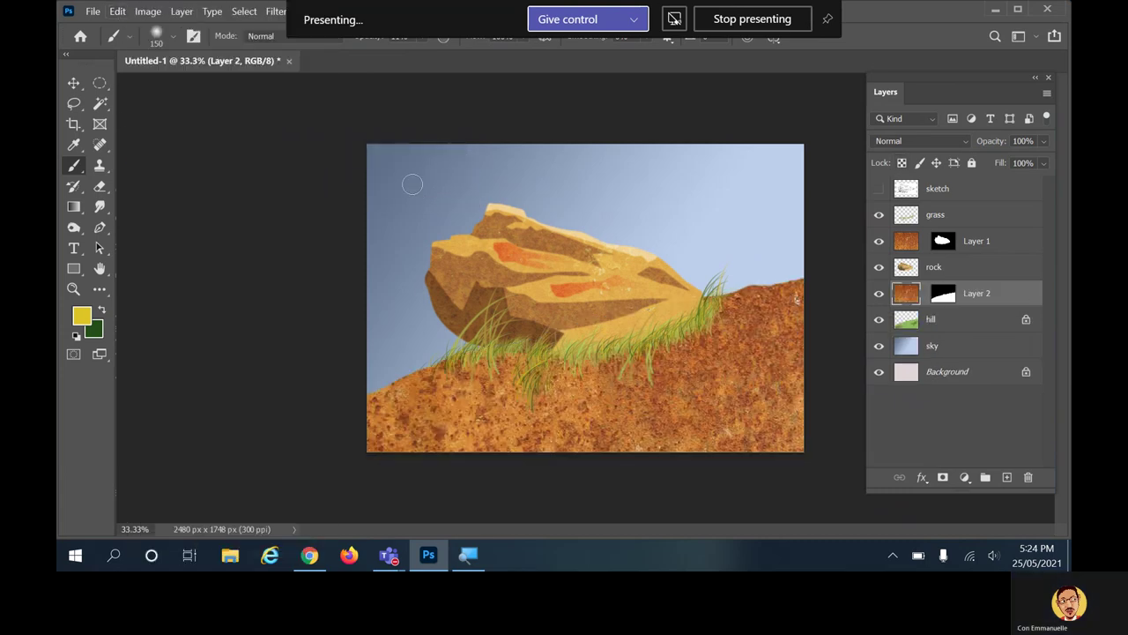
Set the hill's rust texture layer to the Overlay blend mode and reduce its opacity.
{"action": "left_click", "coordinate": [927, 141]}
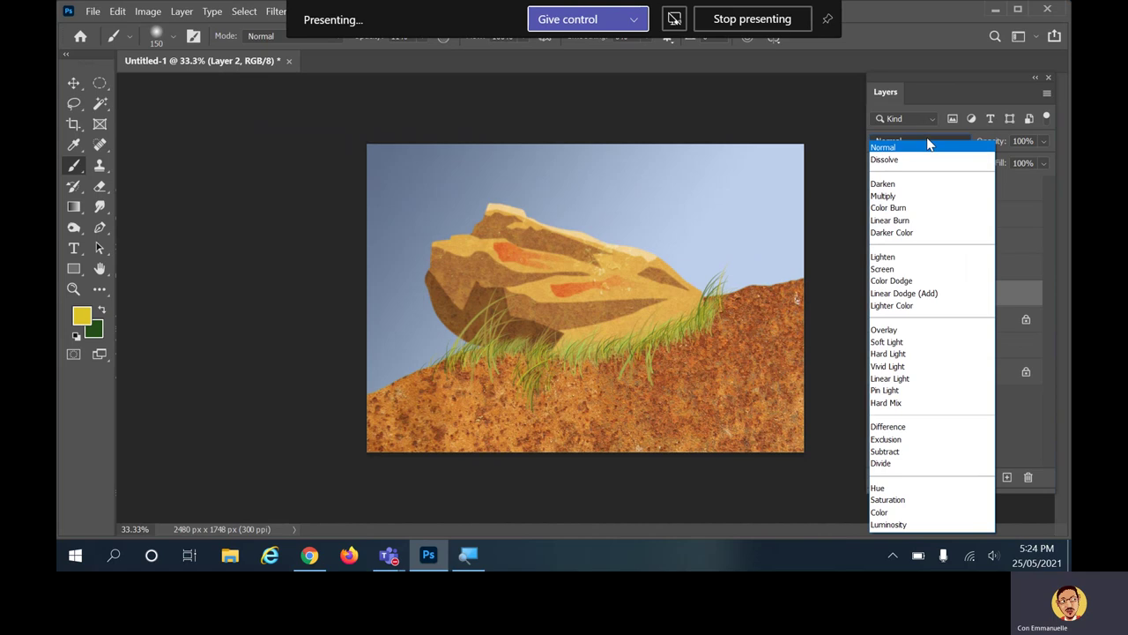
{"action": "left_click", "coordinate": [926, 333]}
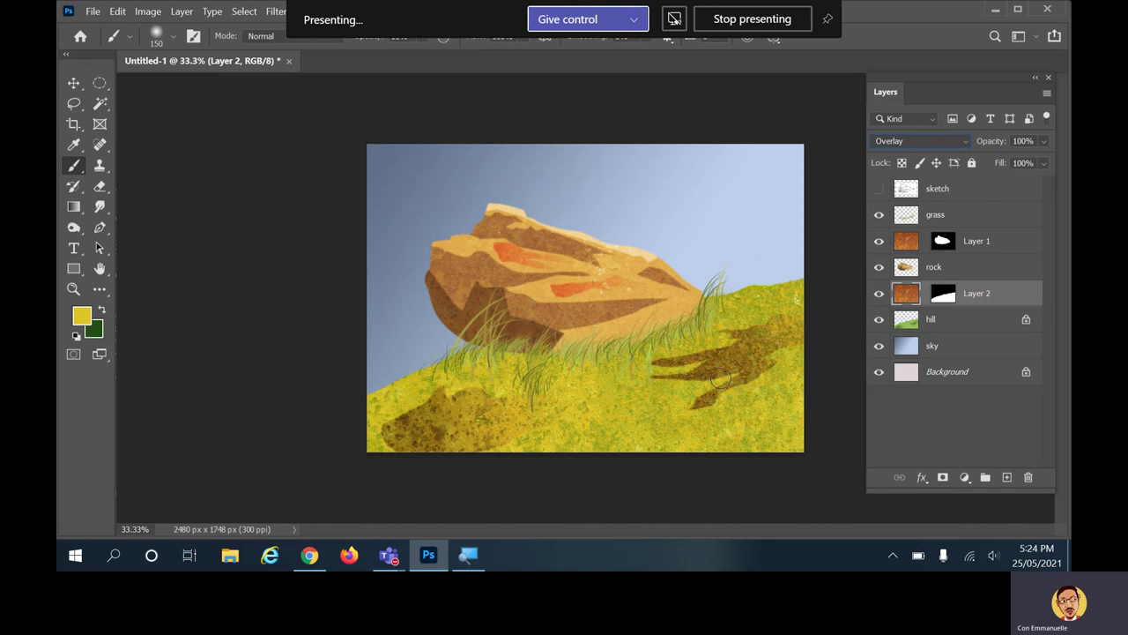
{"action": "left_click", "coordinate": [1044, 141]}
{"action": "mouse_move", "coordinate": [1043, 162]}
{"action": "left_mouse_down"}
{"action": "mouse_move", "coordinate": [1018, 164]}
{"action": "mouse_move", "coordinate": [1028, 164]}
{"action": "left_mouse_up"}
Stop presenting the screen in the meeting.
{"action": "left_click", "coordinate": [769, 18]}
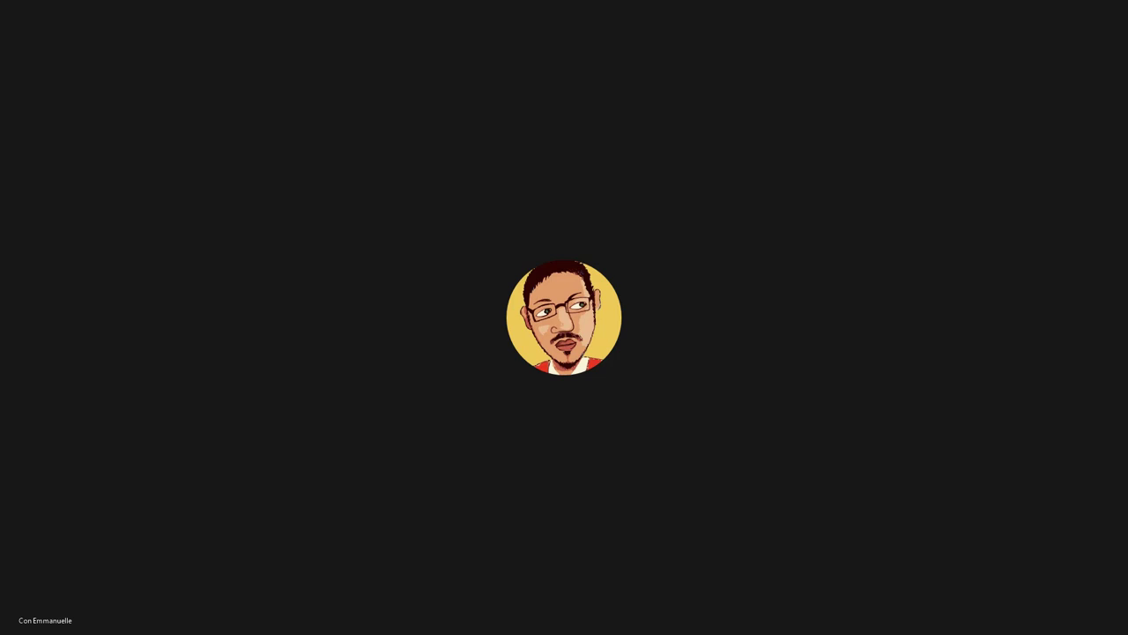